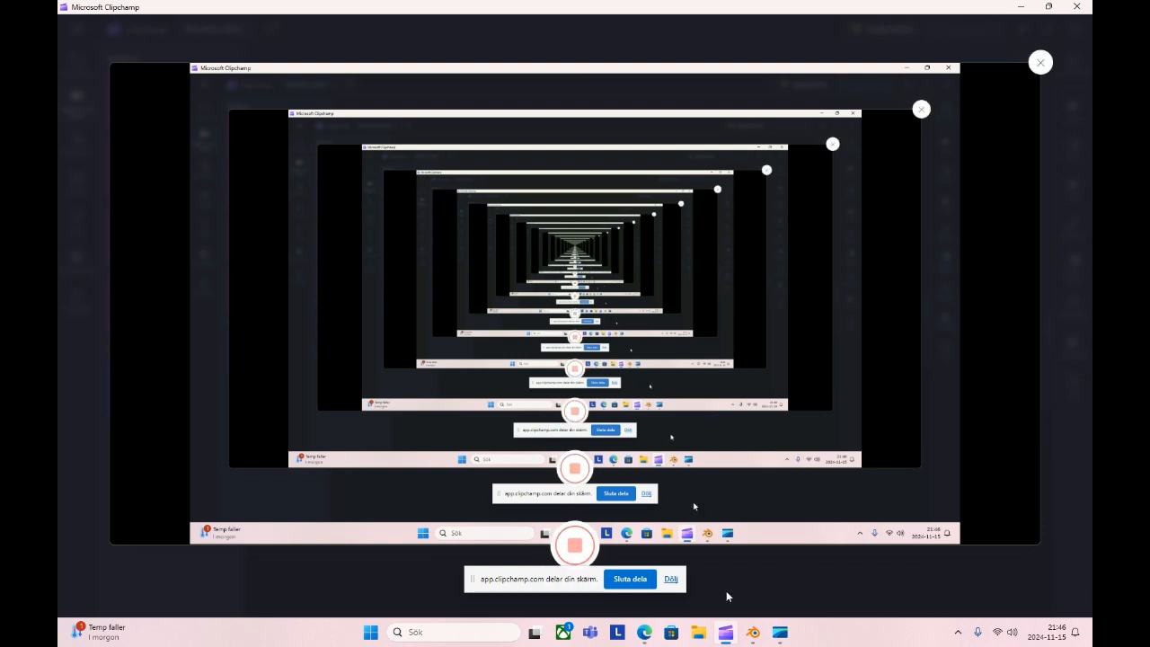
Switch to the Edge browser and look at the Blender download page and its web address.
mouse_move(644, 631)
click(606, 554)
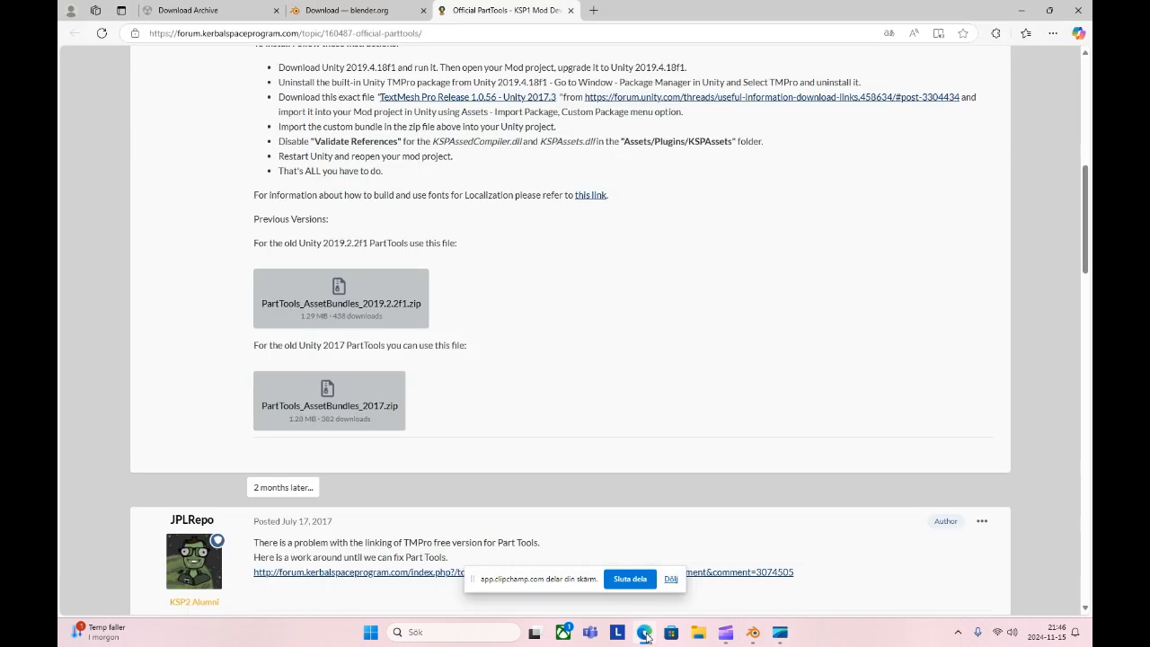
click(344, 7)
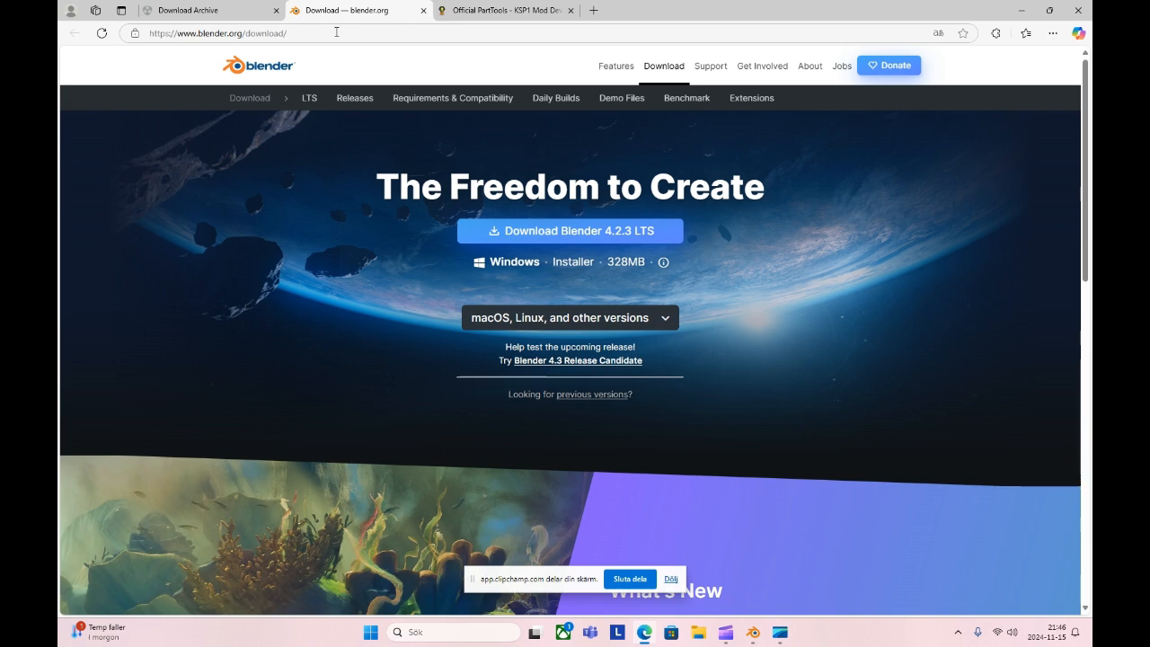
drag(305, 35, 148, 36)
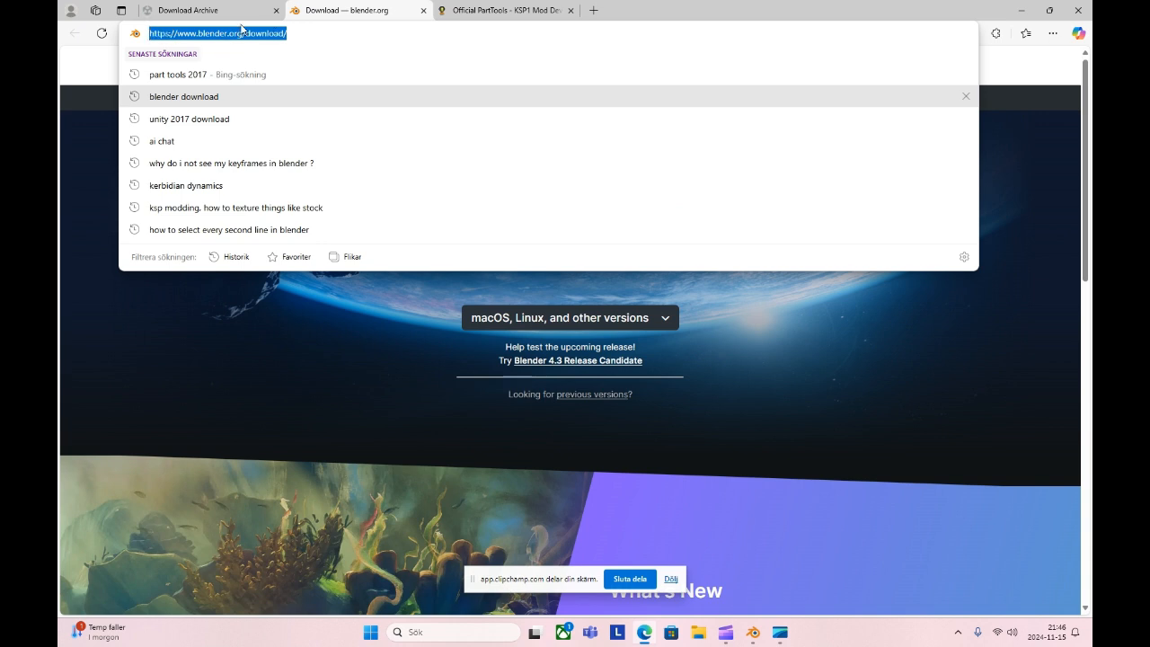
click(988, 272)
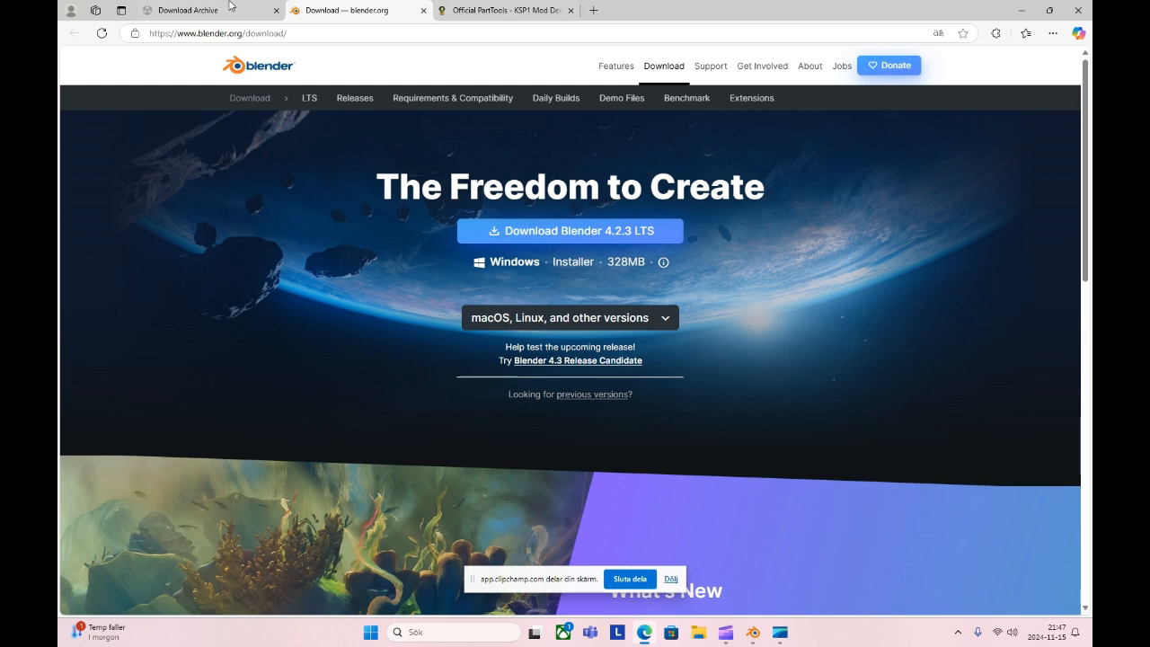
Look at the Unity download archive's web address and browse its list of 2017 releases.
click(256, 10)
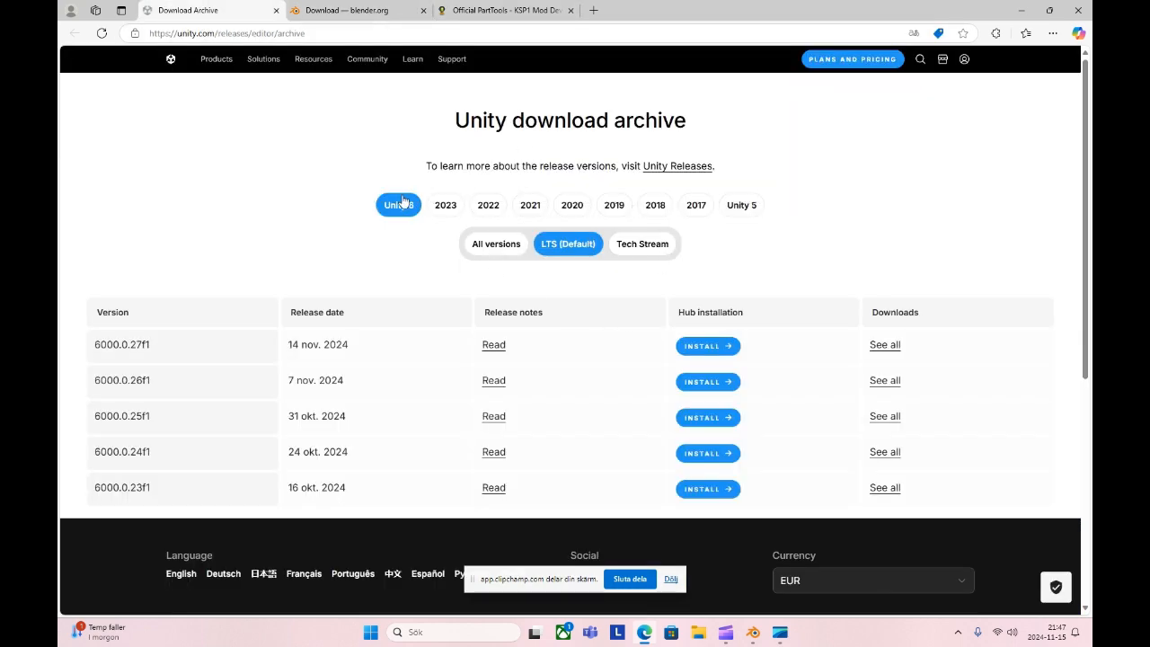
drag(334, 36, 146, 34)
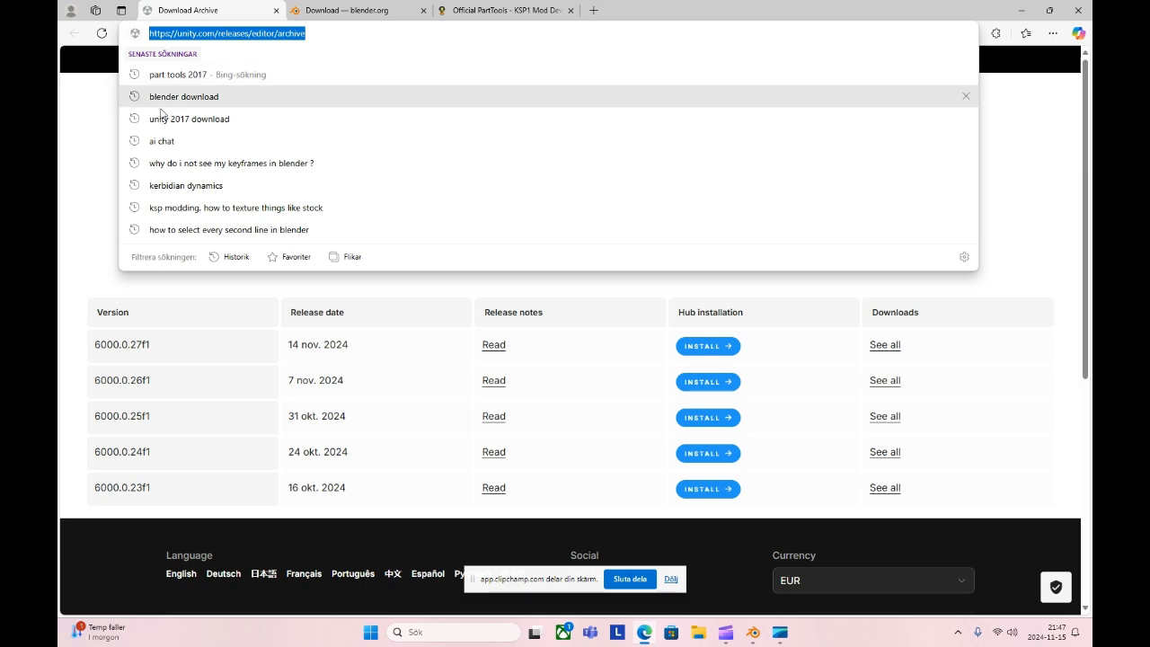
click(84, 147)
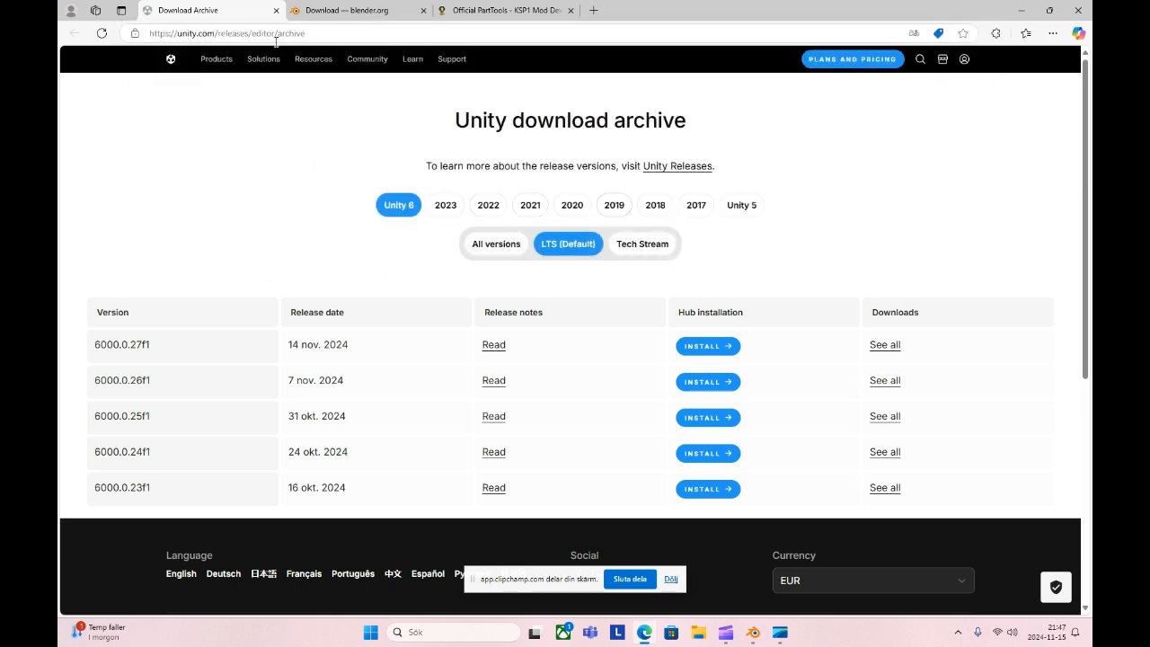
click(696, 205)
scroll(375, 362, down, 3)
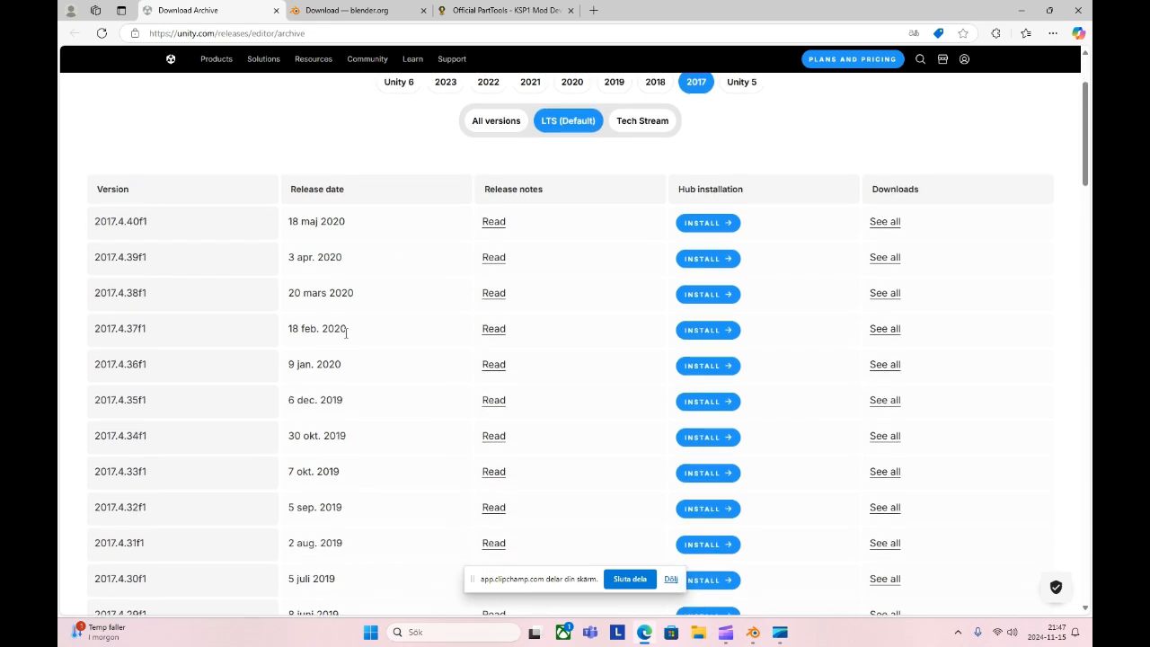
scroll(337, 325, down, 4)
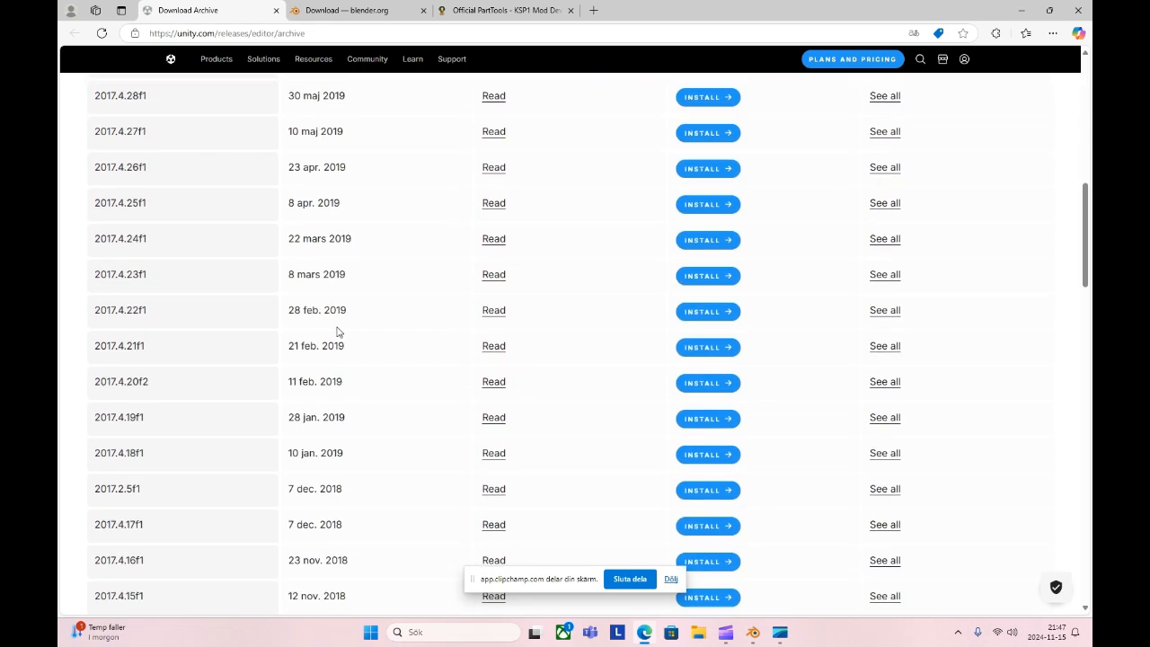
scroll(337, 314, down, 3)
scroll(354, 311, down, 1)
scroll(353, 311, down, 5)
scroll(353, 312, down, 5)
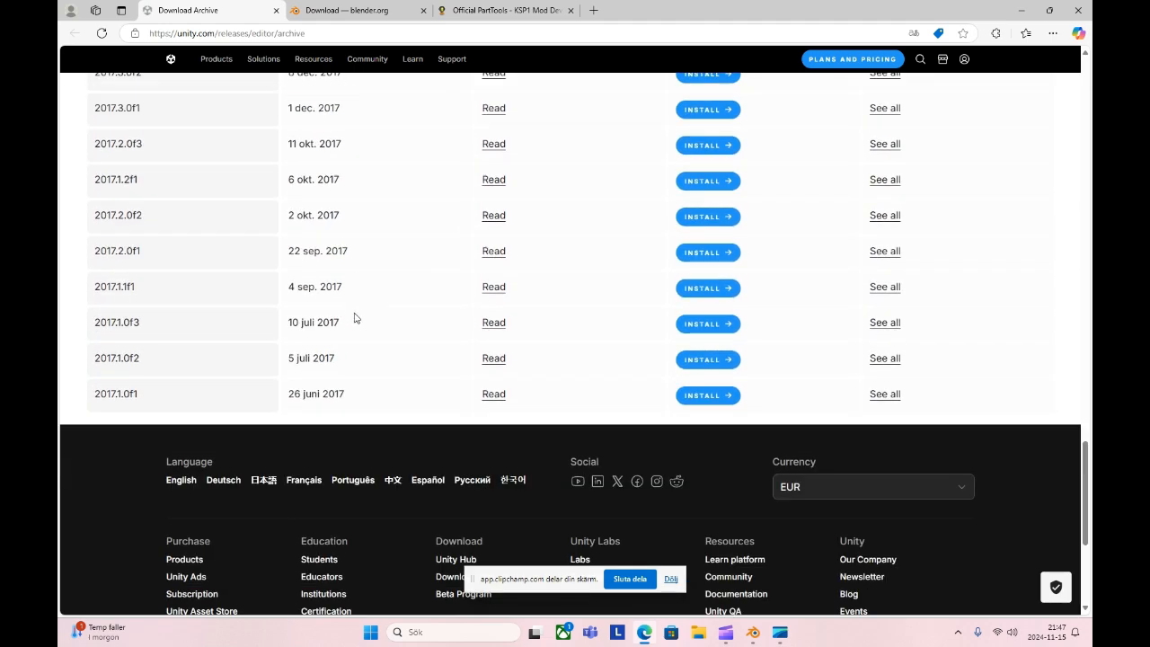
scroll(353, 317, up, 5)
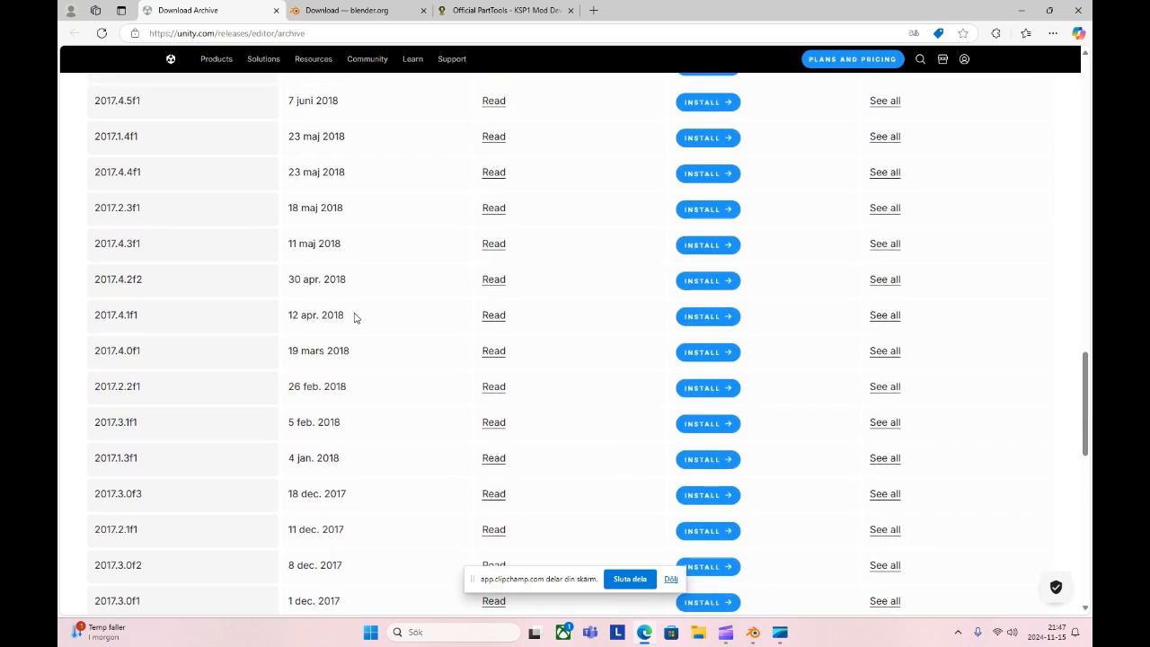
scroll(353, 317, up, 1)
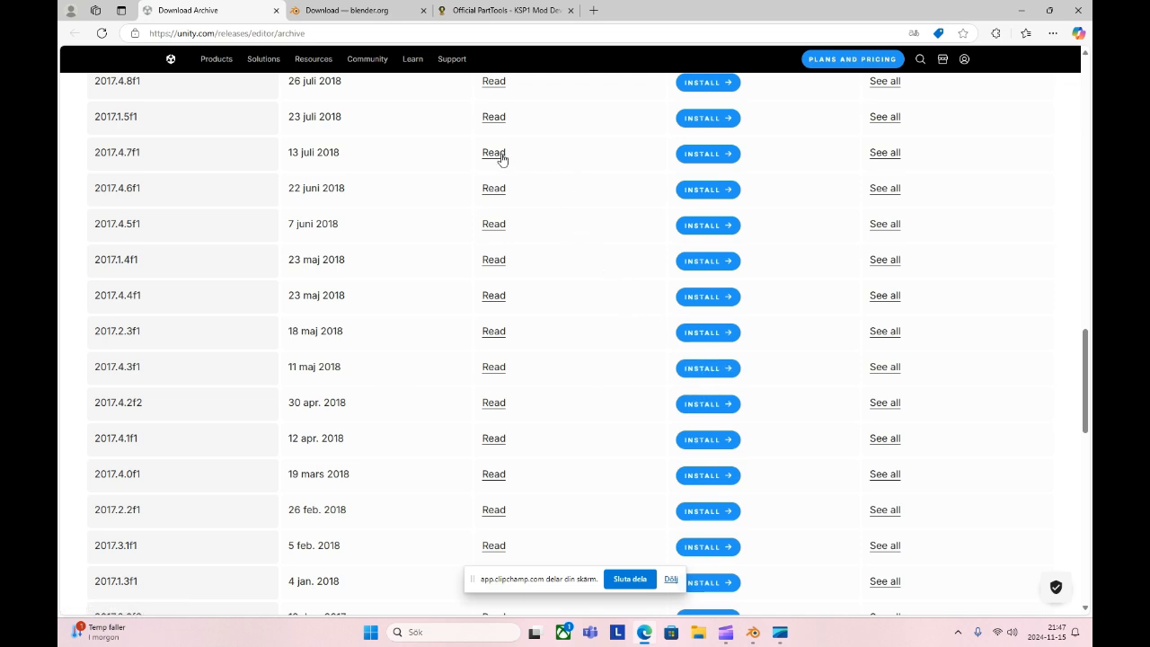
Download PartTools_AssetBundles_2017.zip from the Official PartTools topic on the Kerbal Space Program forum.
click(496, 7)
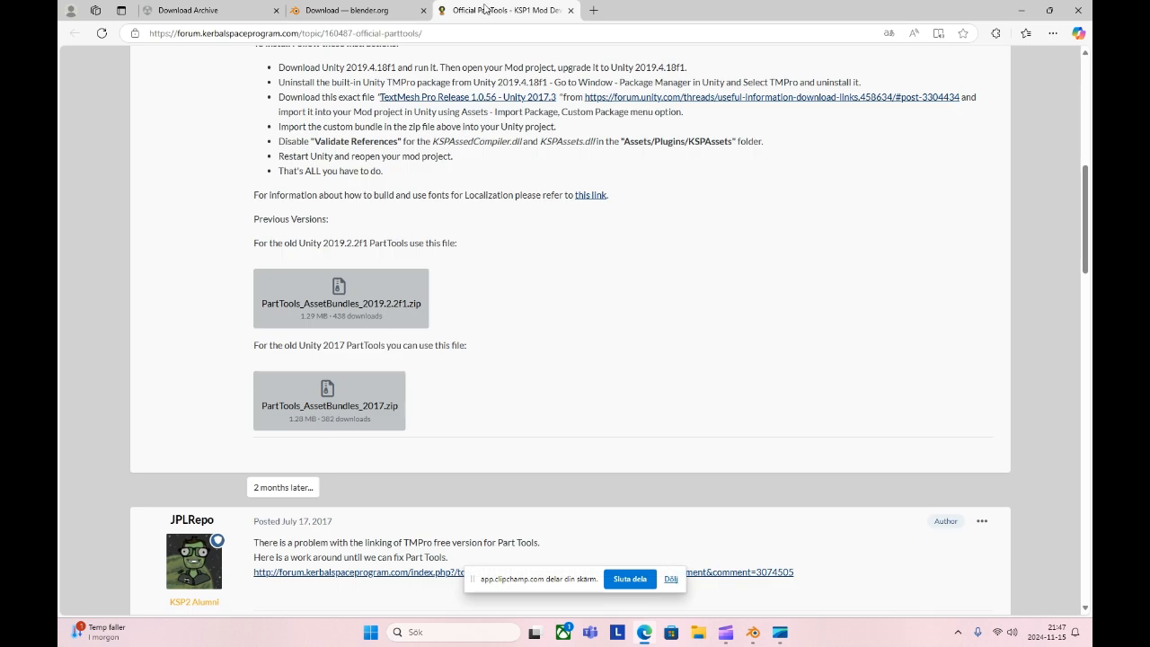
scroll(418, 135, up, 6)
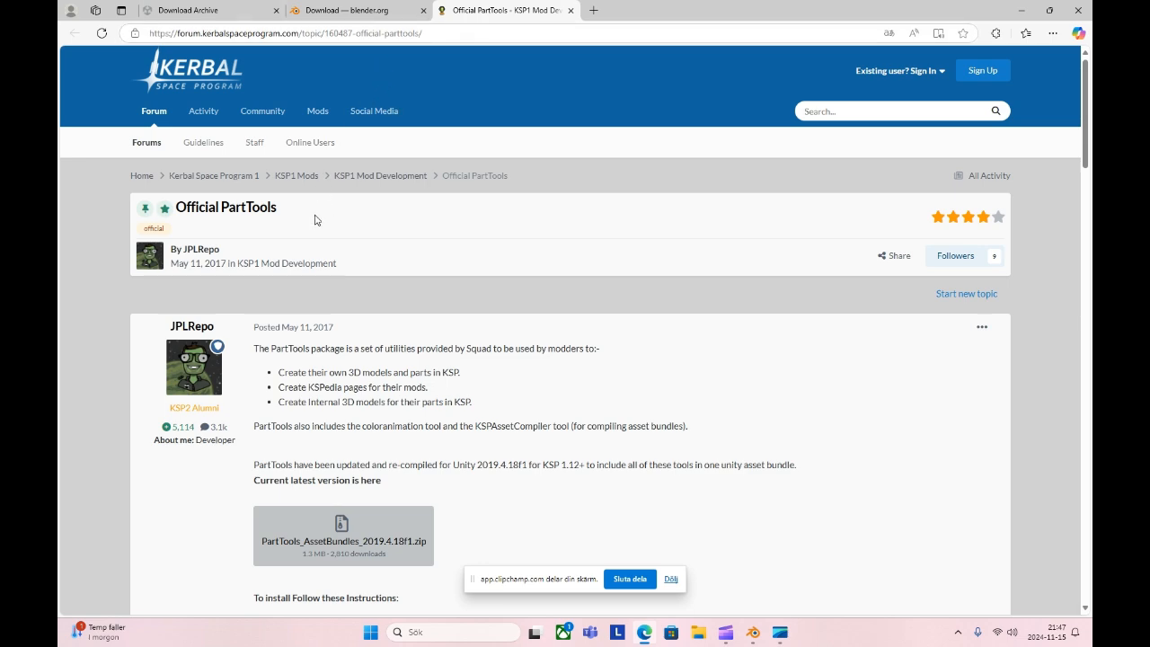
scroll(323, 222, down, 3)
scroll(377, 359, down, 2)
scroll(461, 365, down, 1)
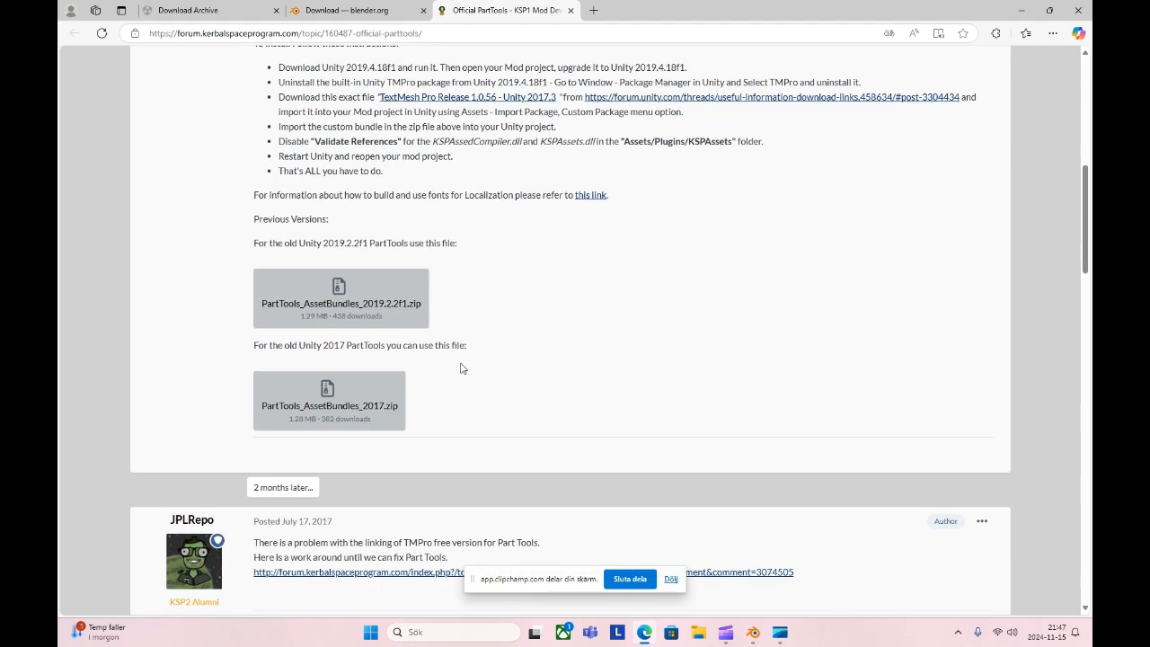
click(327, 399)
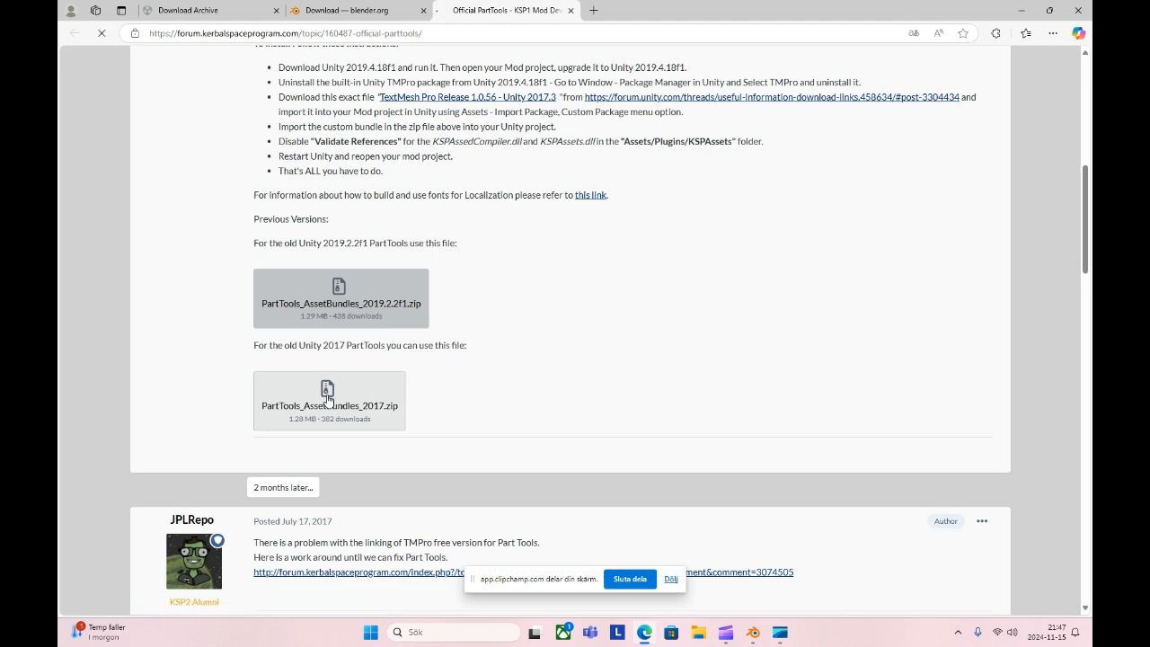
scroll(806, 315, up, 4)
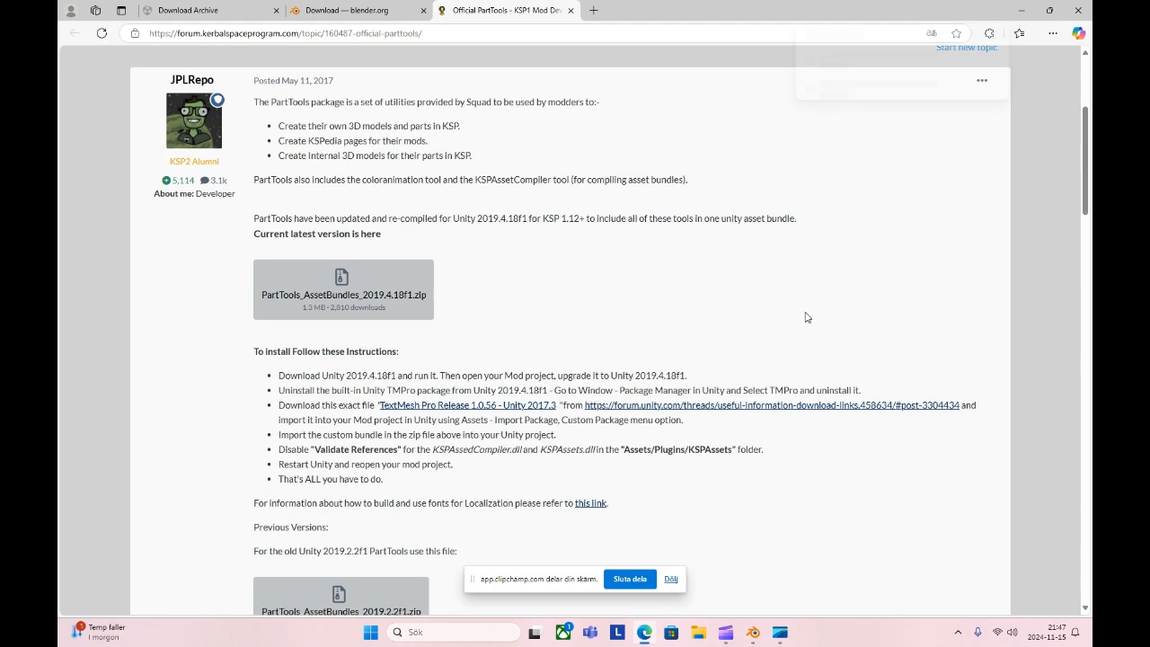
scroll(805, 317, up, 3)
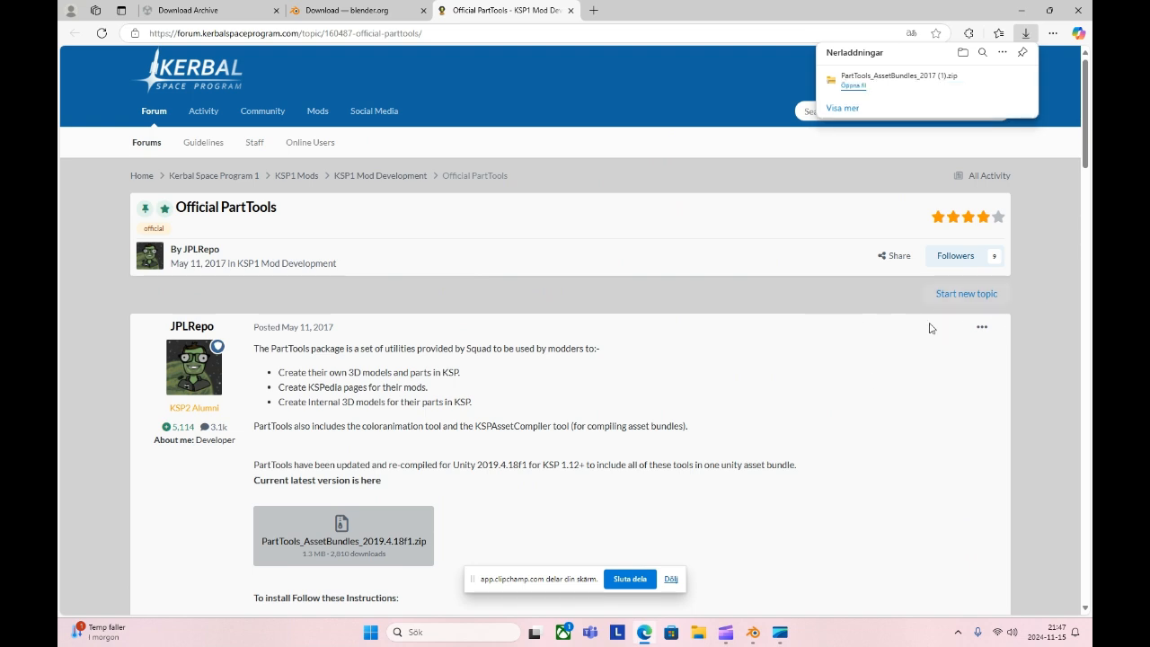
Switch to Blender, hide the screen-sharing notice and delete the existing cylinder from the scene.
mouse_move(755, 637)
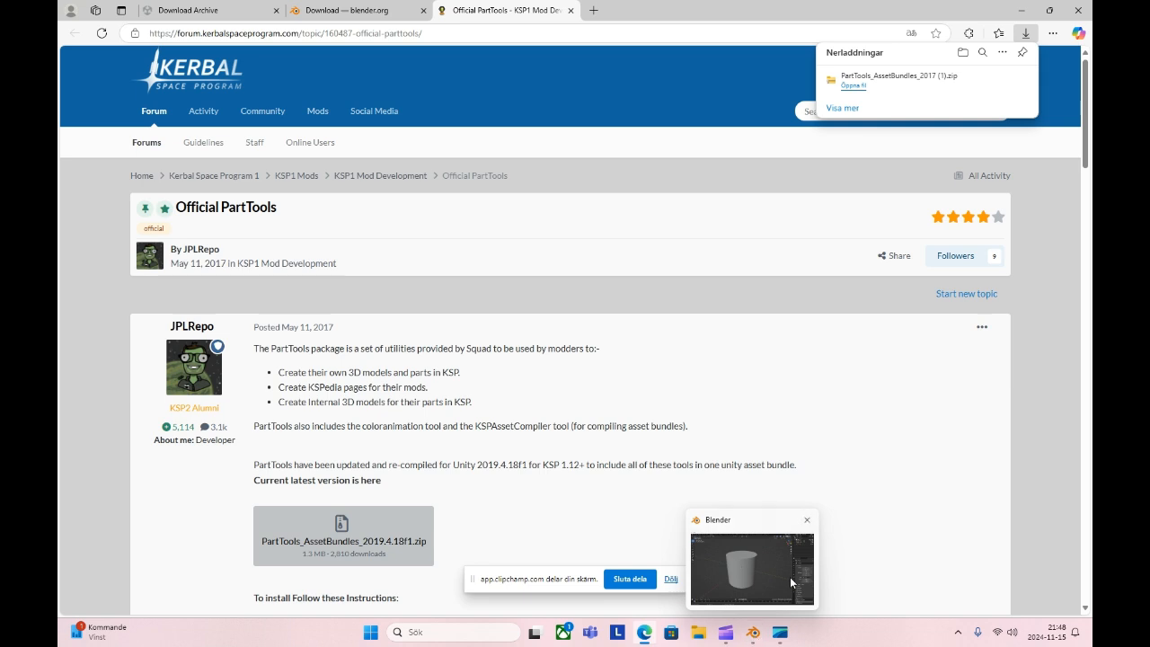
click(754, 637)
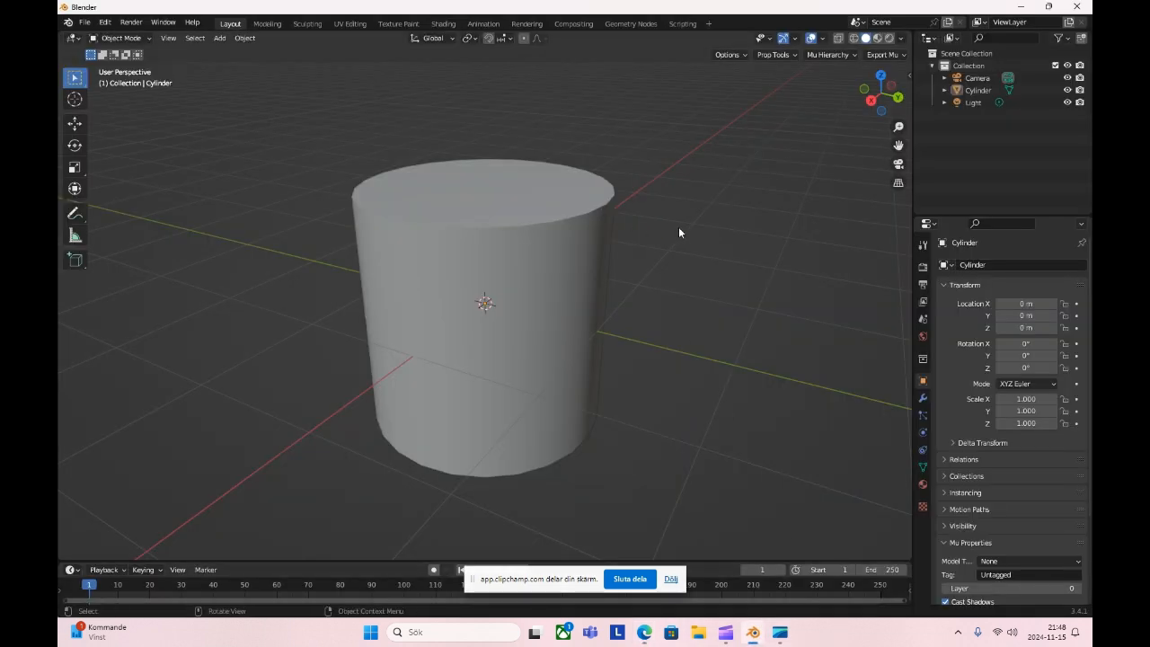
click(670, 578)
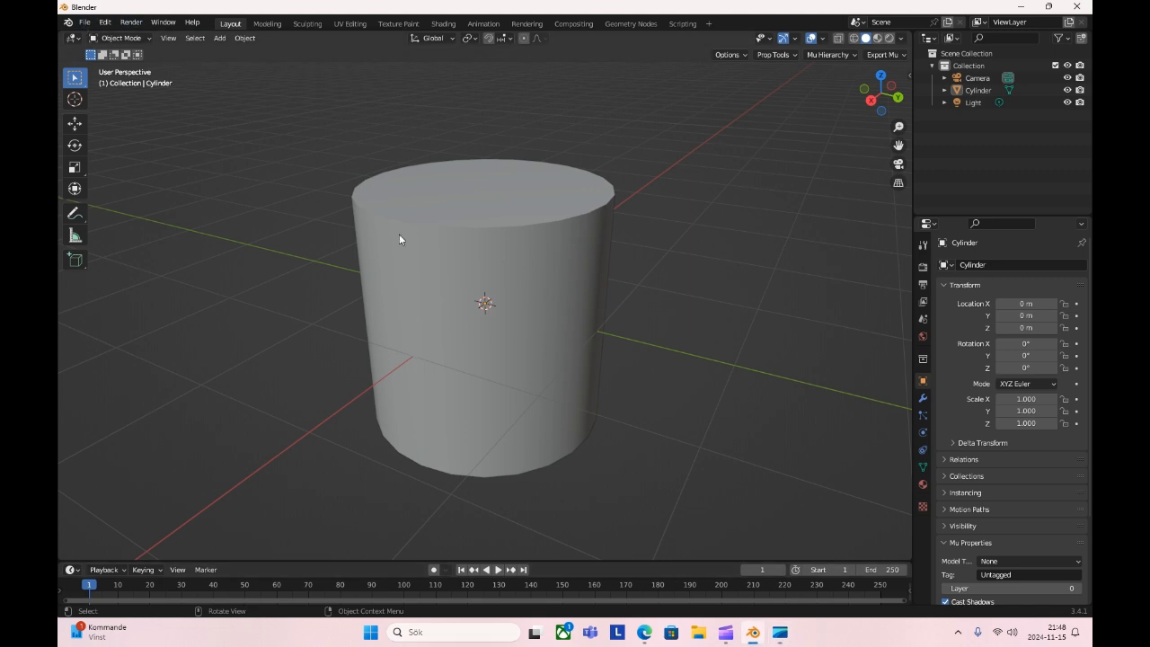
scroll(472, 216, down, 3)
click(474, 264)
right_click(474, 263)
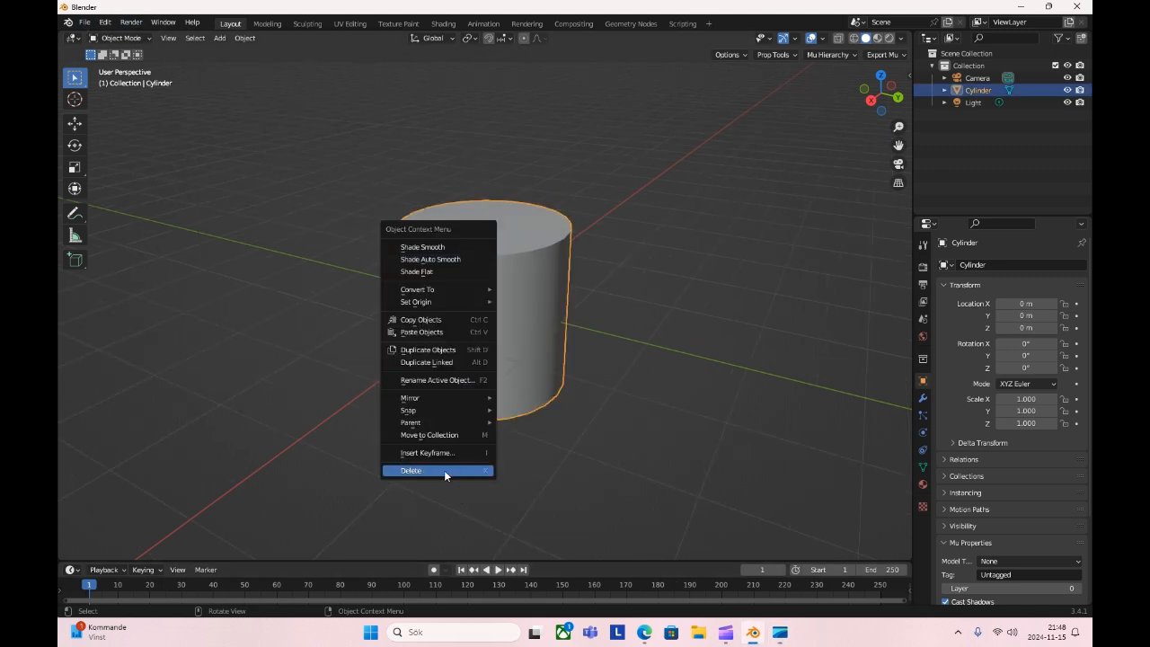
click(443, 471)
Add a cylinder mesh at the origin with 24 vertices, a 1 m radius and a 2 m depth.
key(shift+a)
mouse_move(455, 330)
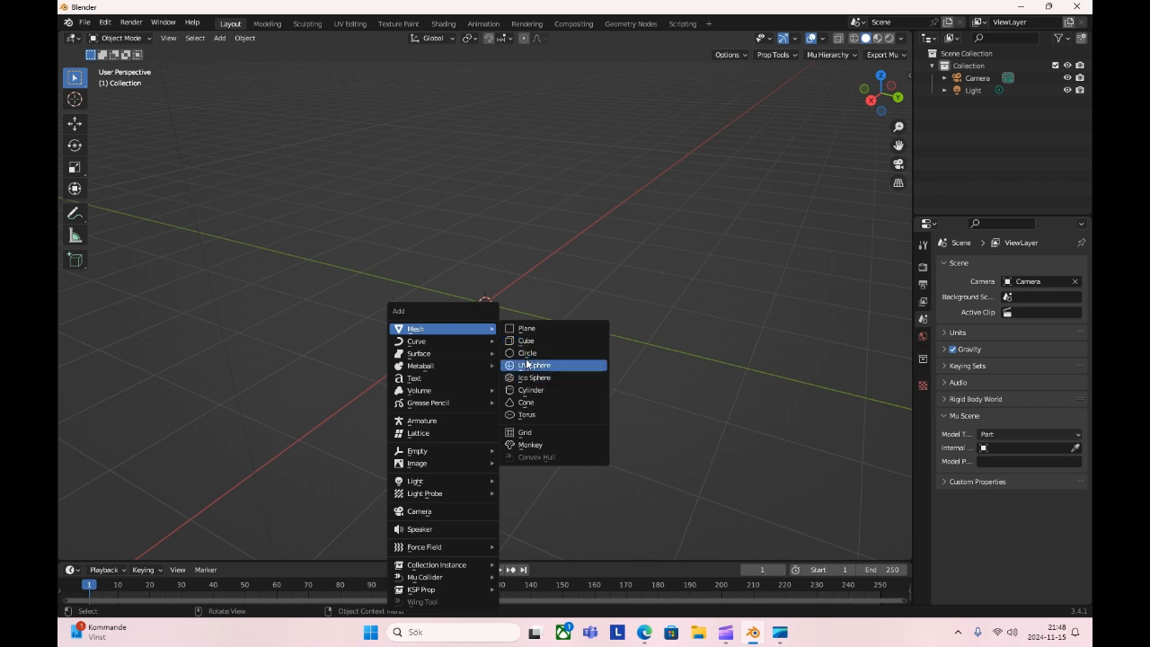
click(534, 392)
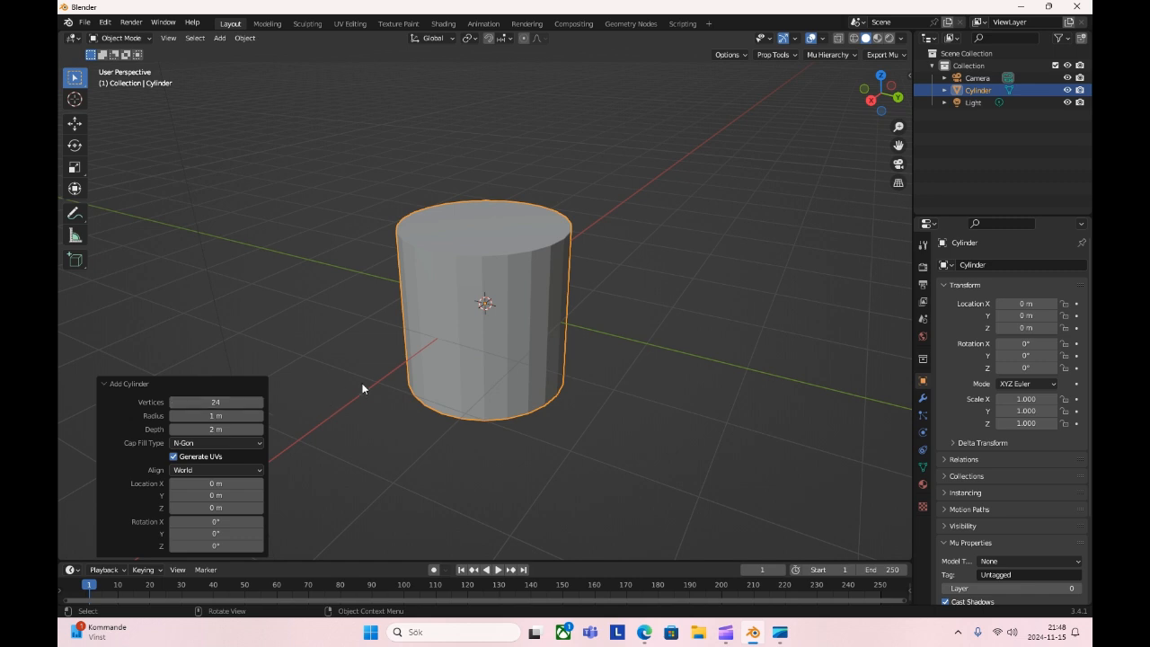
Compare Shade Smooth with Shade Auto Smooth on the cylinder, and keep Shade Auto Smooth at 30°.
right_click(500, 340)
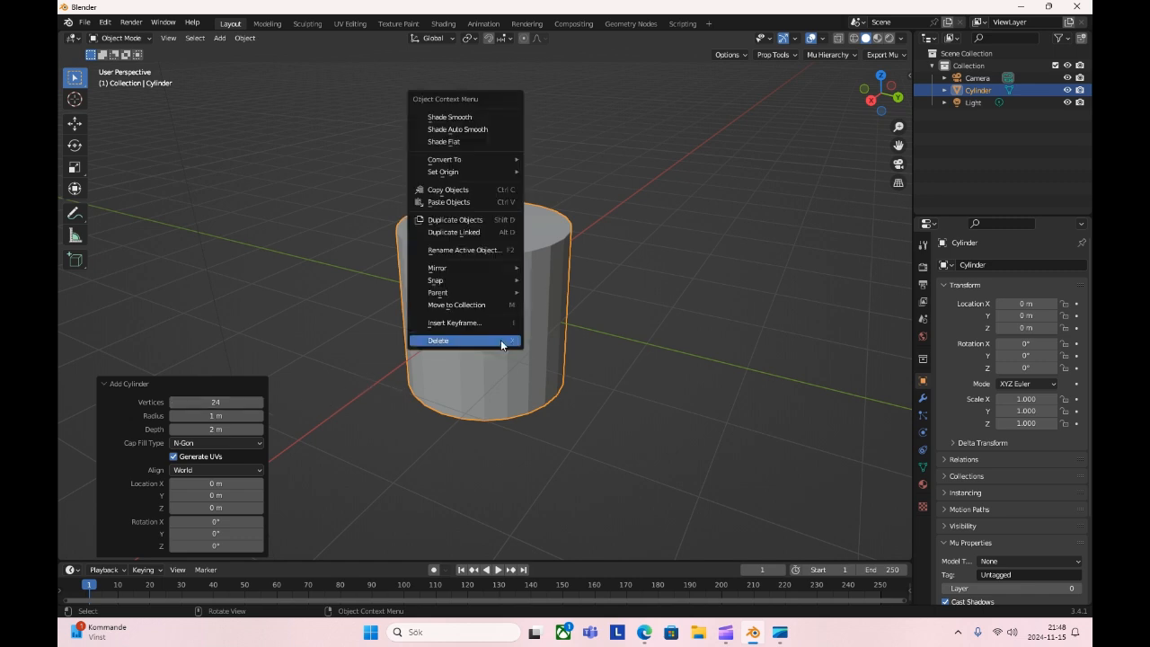
click(479, 129)
right_click(464, 222)
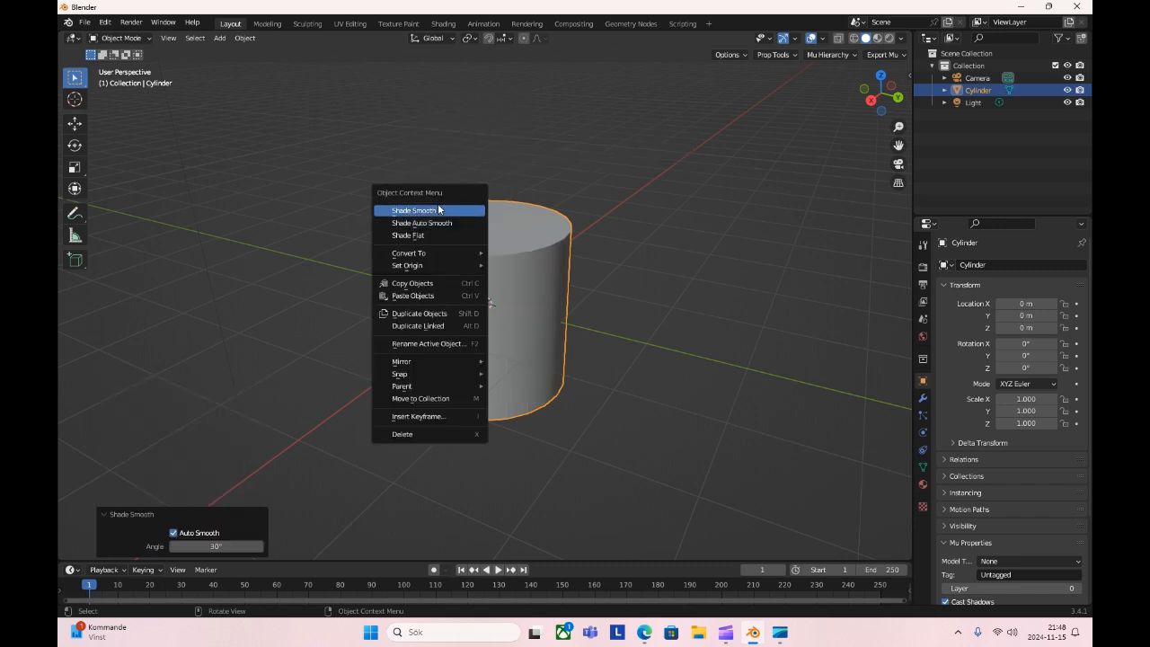
click(462, 211)
right_click(413, 261)
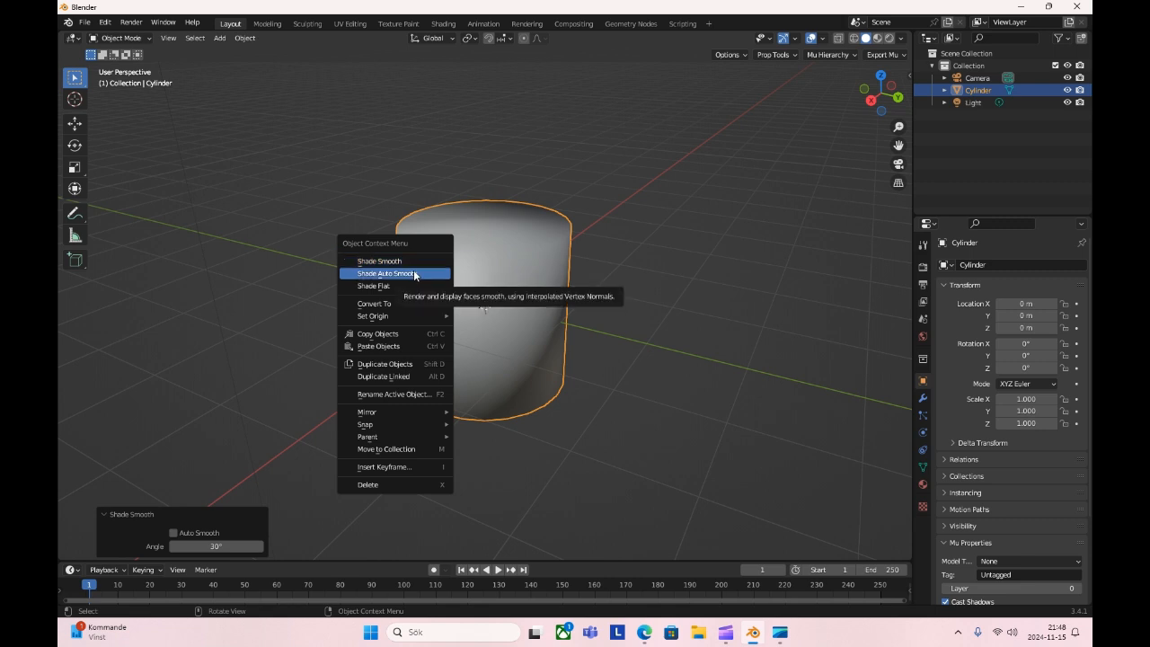
click(410, 274)
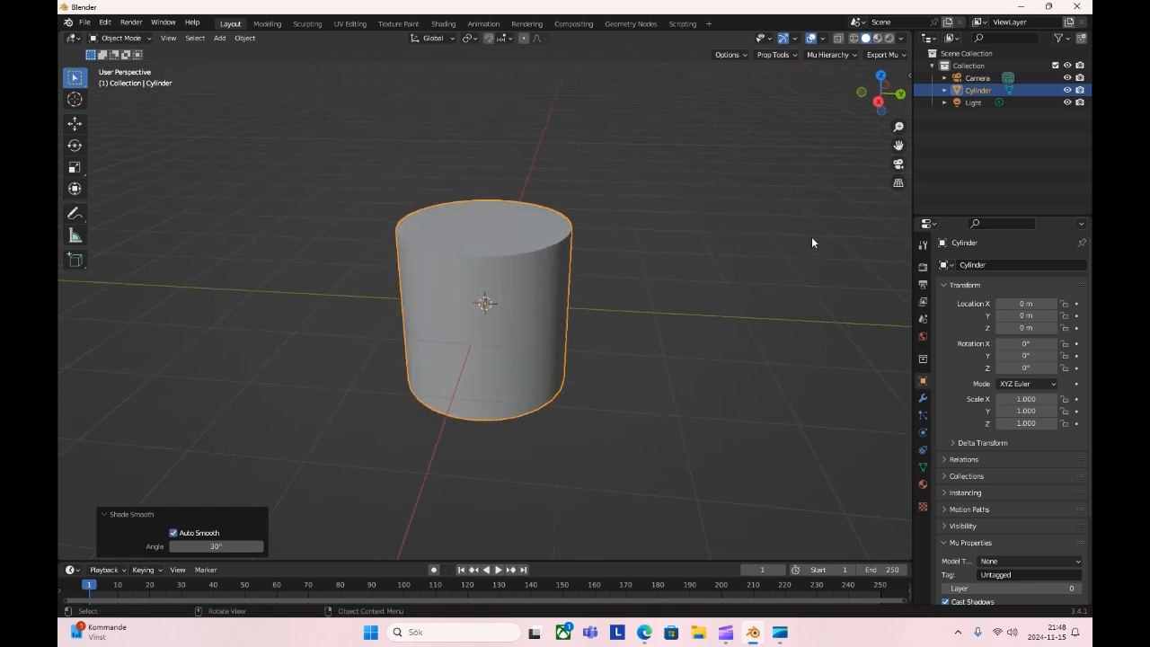
Show the cylinder's transform values in the viewport and set the scene's unit system to None.
click(910, 78)
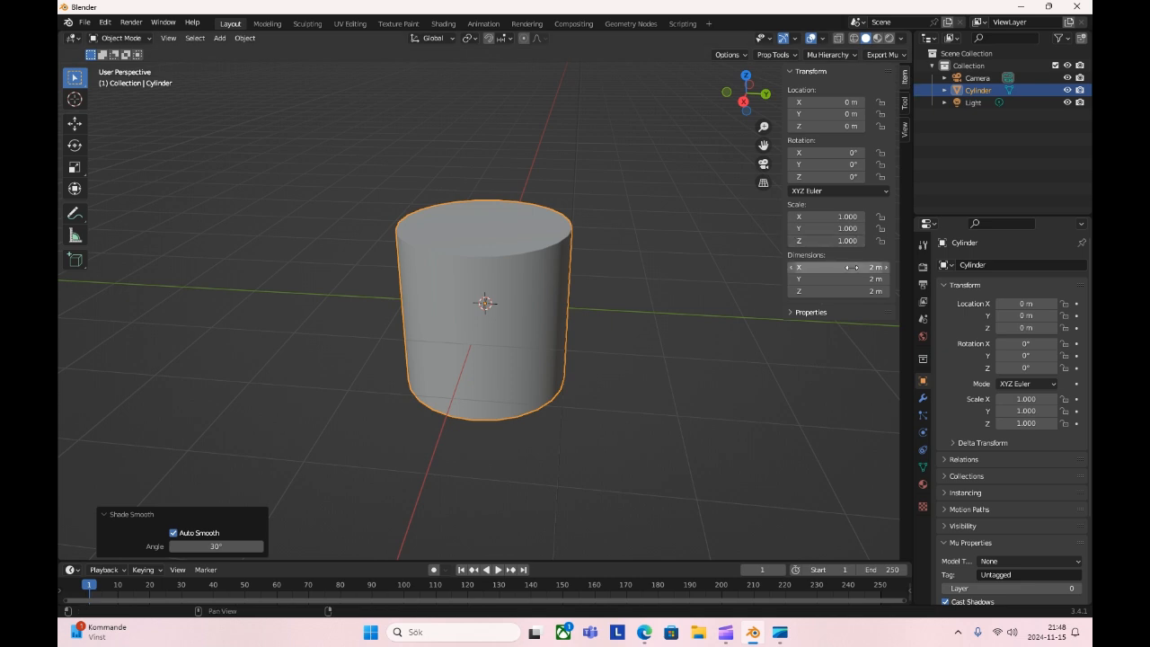
click(921, 320)
click(958, 331)
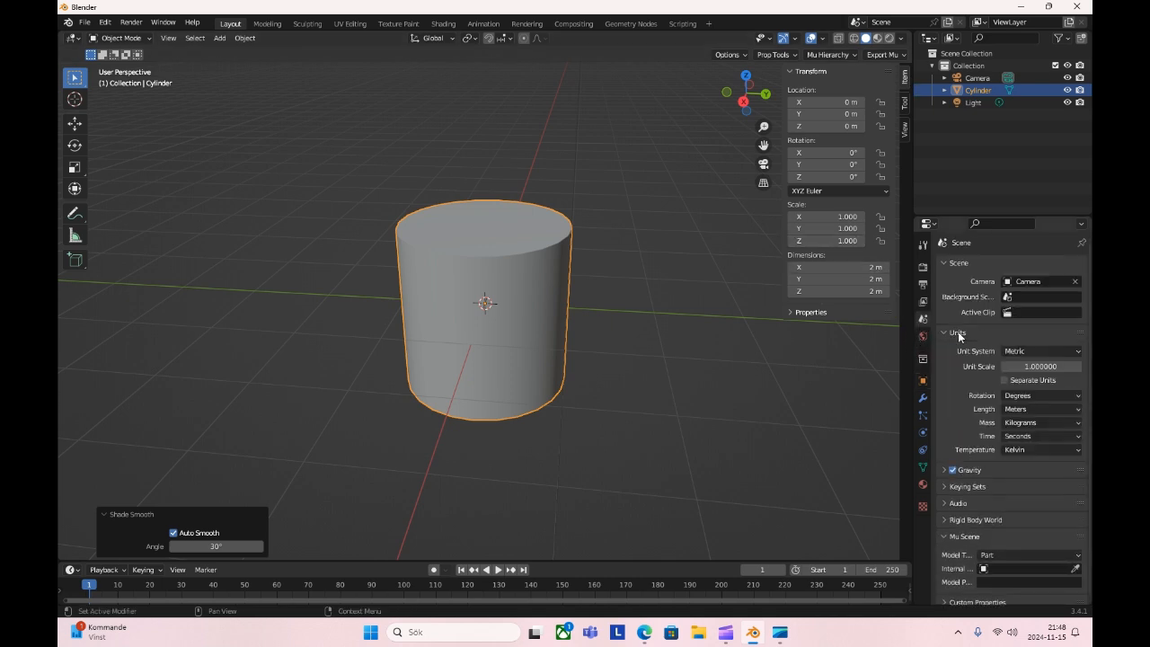
click(1013, 351)
click(1007, 366)
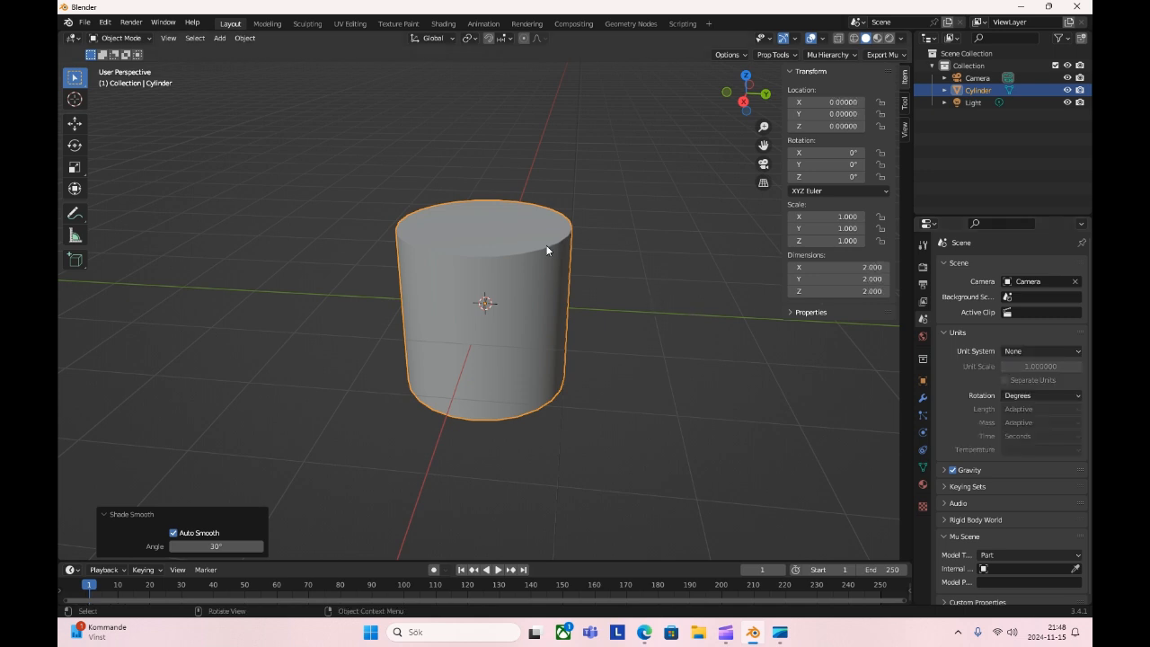
Set the cylinder's X and Y dimensions to 1.
click(863, 267)
text(1)
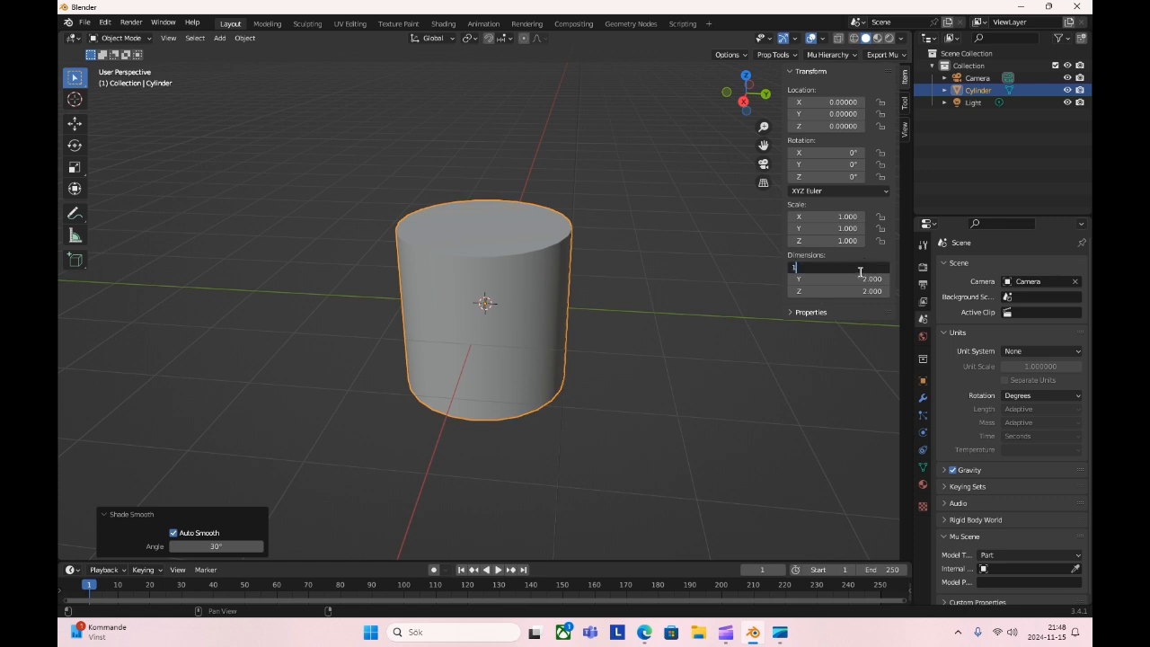
key(Return)
click(863, 279)
text(1)
key(Return)
Set the cylinder's X dimension to 0.5.
scroll(579, 351, up, 2)
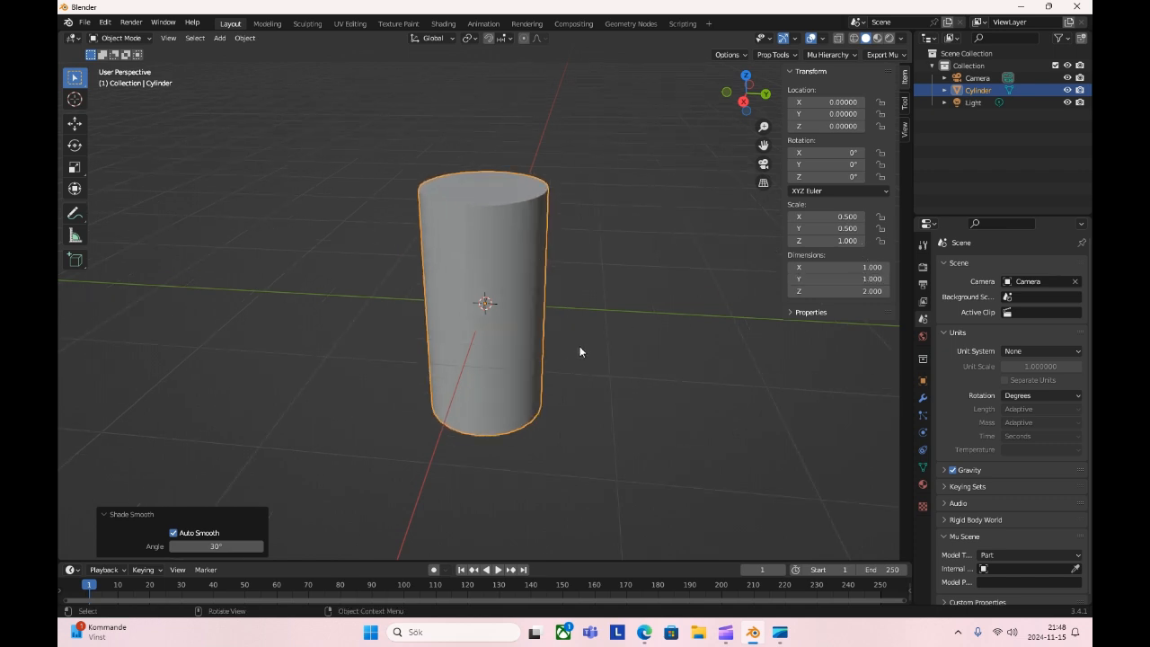
middle_drag(651, 342, 613, 352)
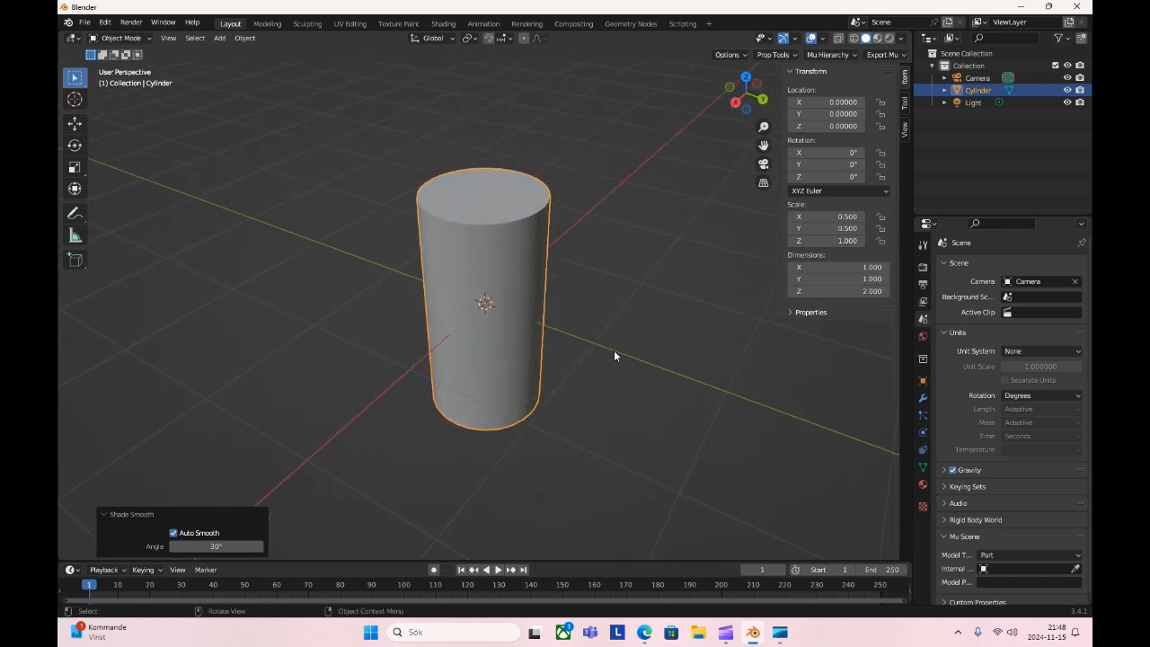
click(866, 268)
text(0.5)
key(Return)
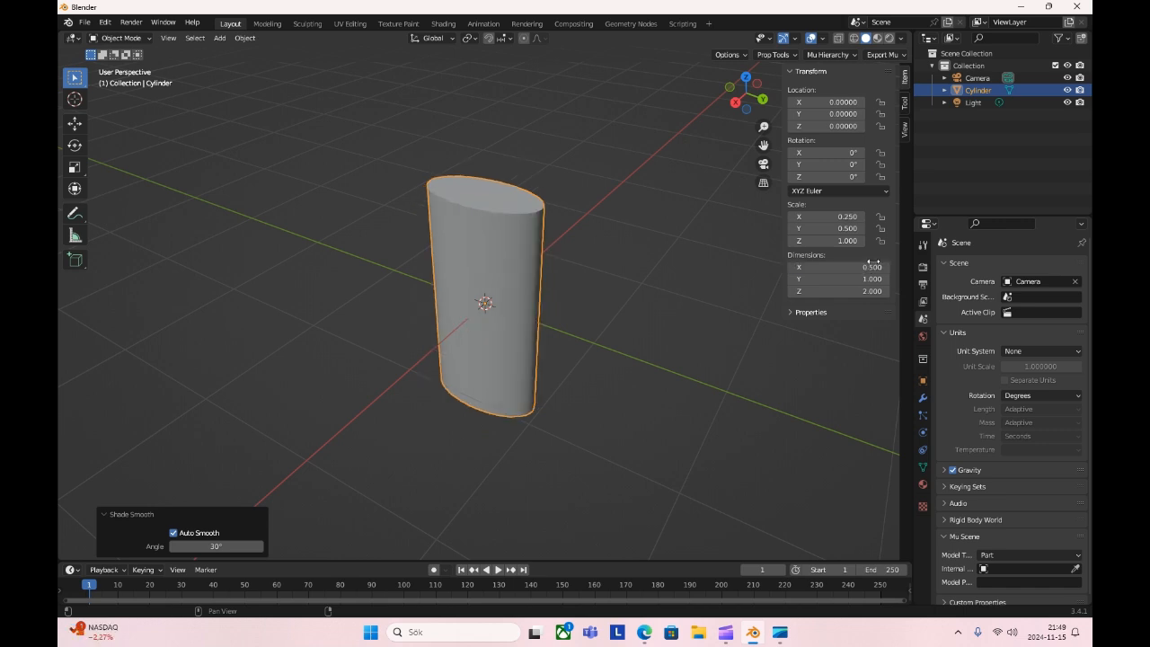
Set the cylinder's Y dimension to 0.5.
click(878, 278)
text(0.5)
key(Return)
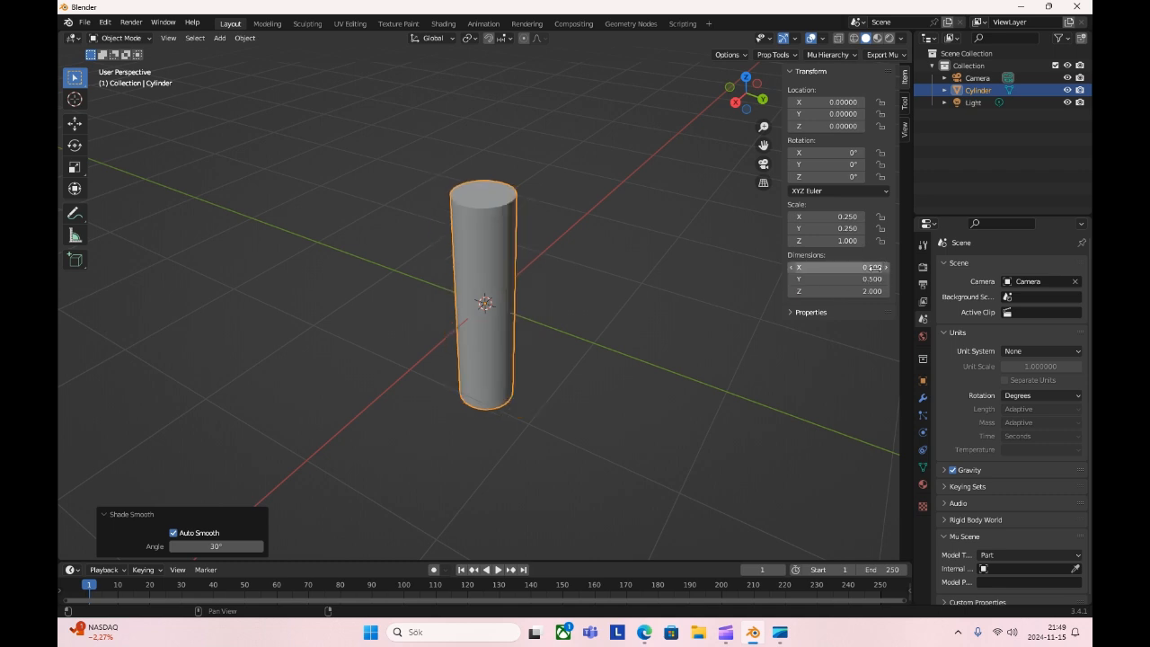
Set the cylinder's X and Y dimensions to 1.
click(874, 268)
text(1)
key(Tab)
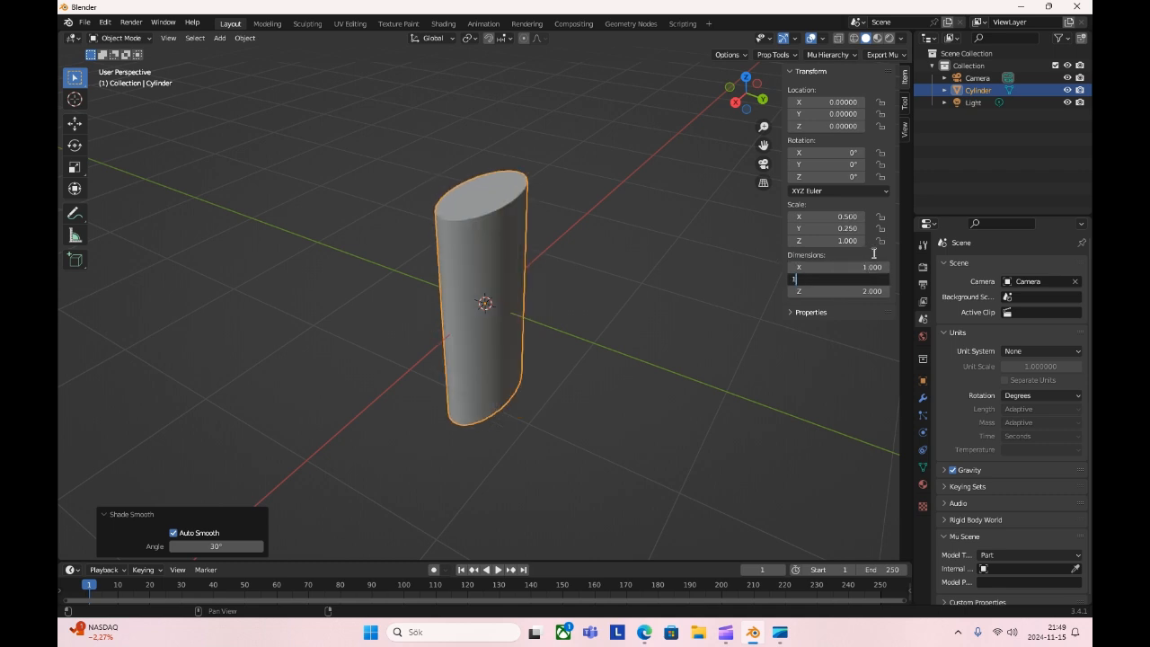
text(1)
key(Return)
Enlarge the cylinder by setting its X and Y dimensions to 2.
click(874, 267)
text(2)
key(Tab)
text(2)
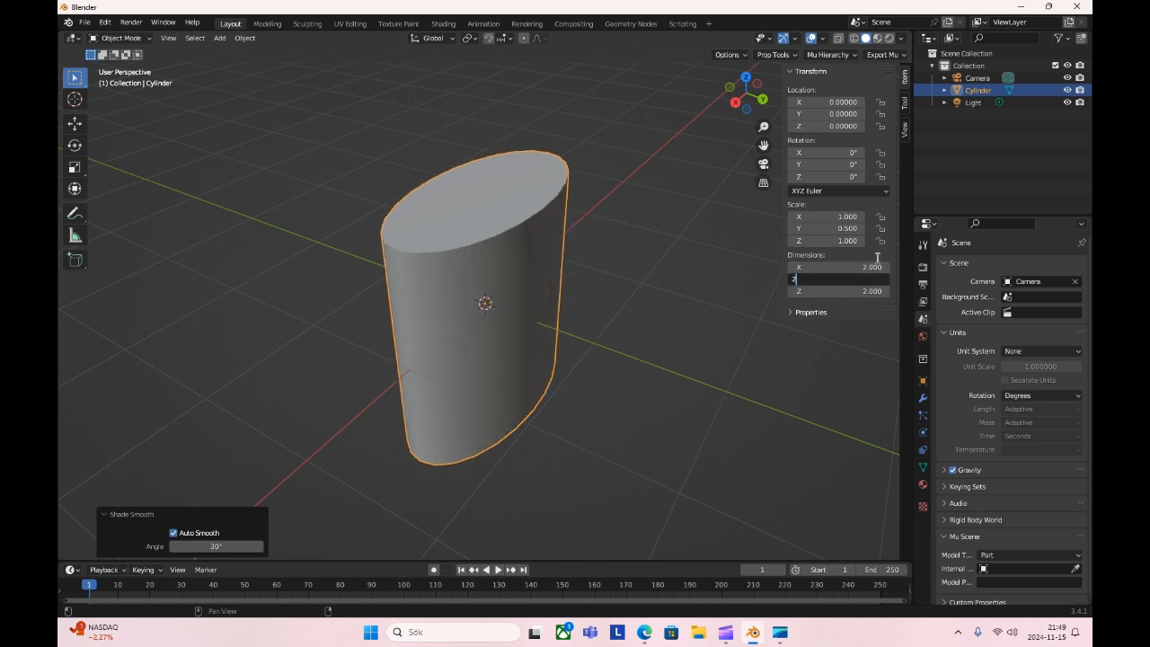
key(Return)
scroll(751, 354, down, 5)
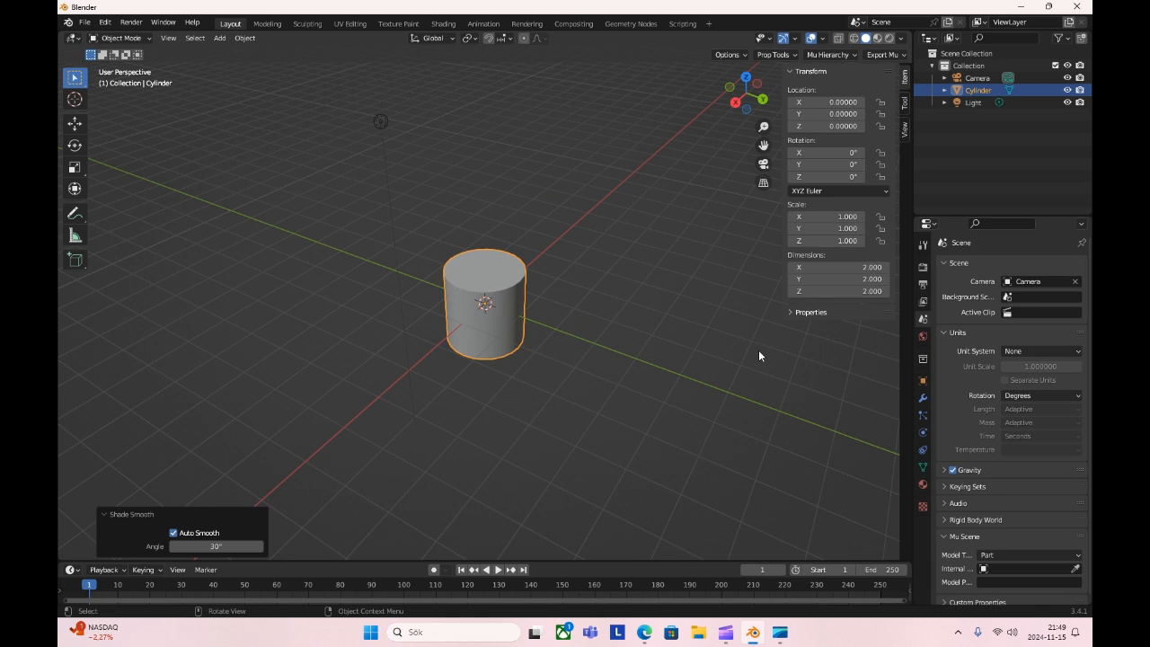
Set the cylinder's X and Y dimensions to 3.
click(870, 267)
text(3)
key(Return)
click(869, 279)
text(3)
key(Return)
Set the cylinder's X and Y dimensions back to 2 and inspect its shape.
click(867, 267)
text(2)
key(Return)
click(869, 280)
text(2)
key(Return)
scroll(604, 426, up, 3)
middle_drag(603, 426, 432, 447)
scroll(618, 366, up, 2)
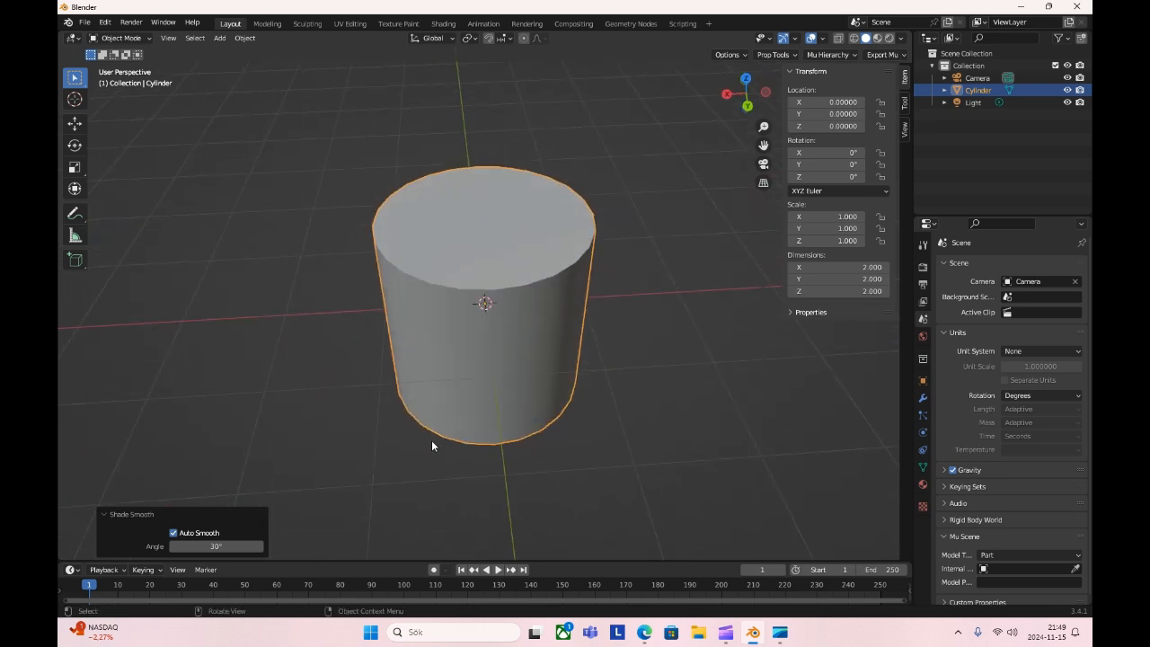
middle_drag(282, 452, 346, 416)
scroll(385, 363, up, 1)
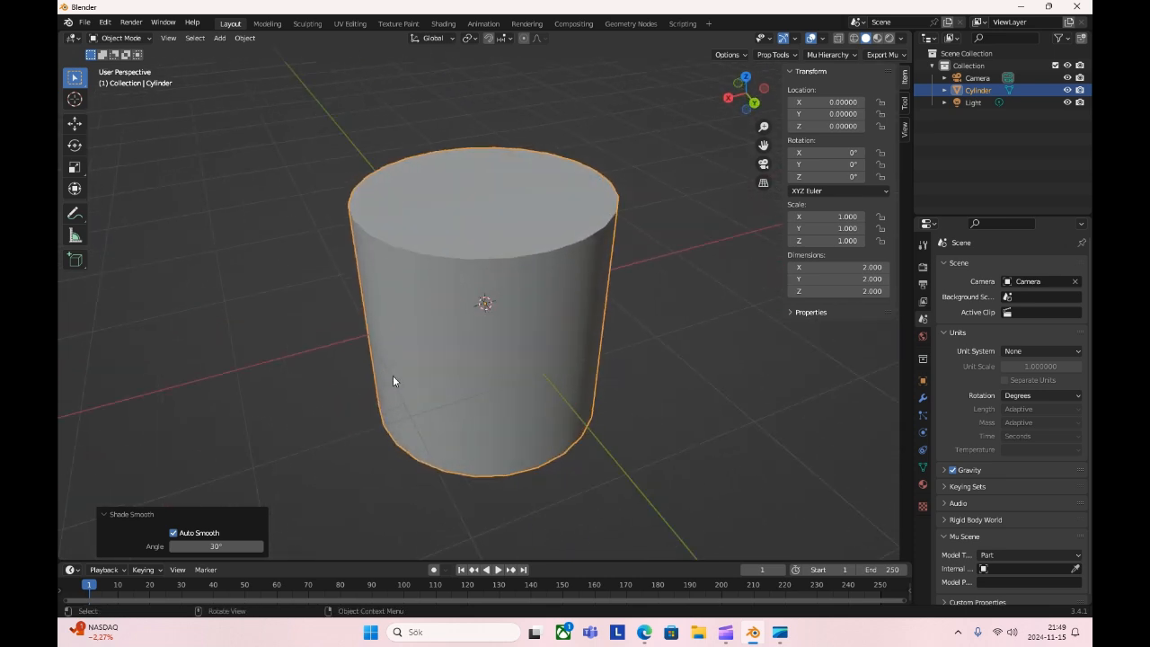
middle_drag(360, 315, 459, 239)
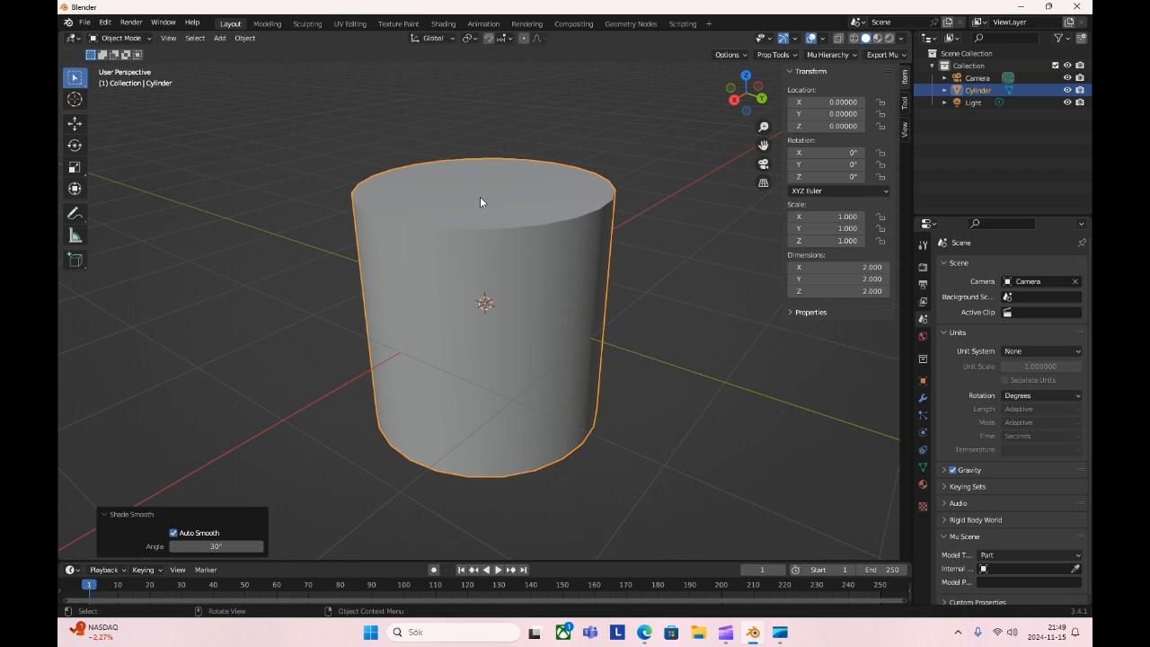
Switch to the UV Editing workspace, use face selection for the UVs and fit the whole layout in view.
click(349, 23)
scroll(370, 158, up, 5)
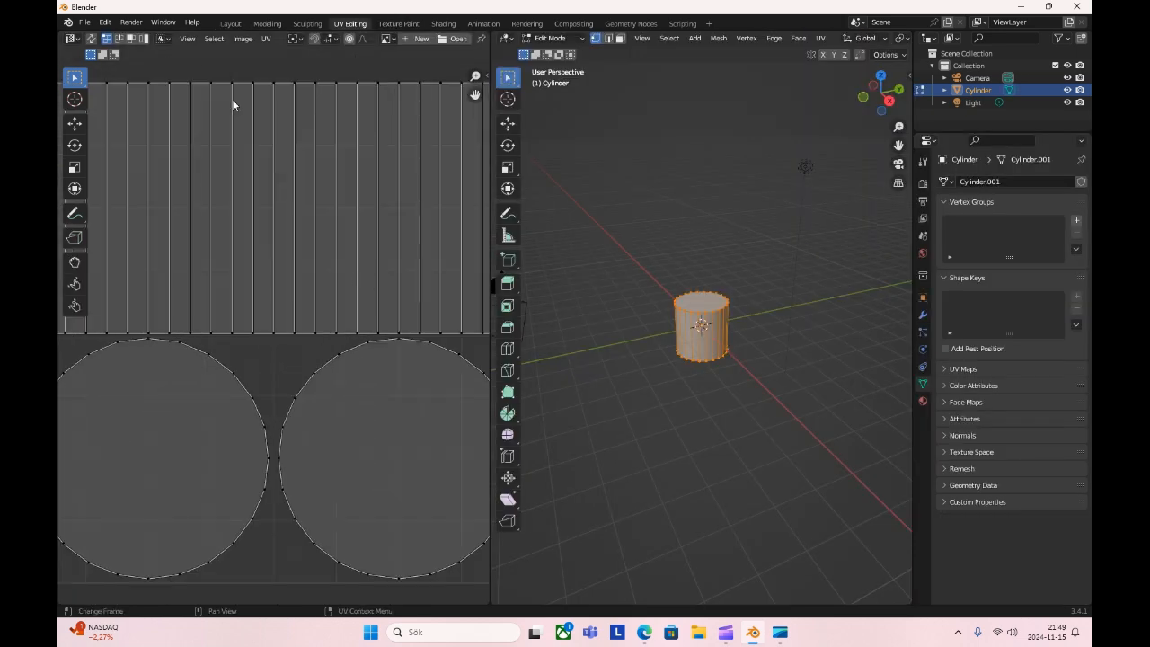
click(132, 38)
key(Home)
Select both circular cap faces in the UV layout and scale them together to about 0.75.
click(210, 400)
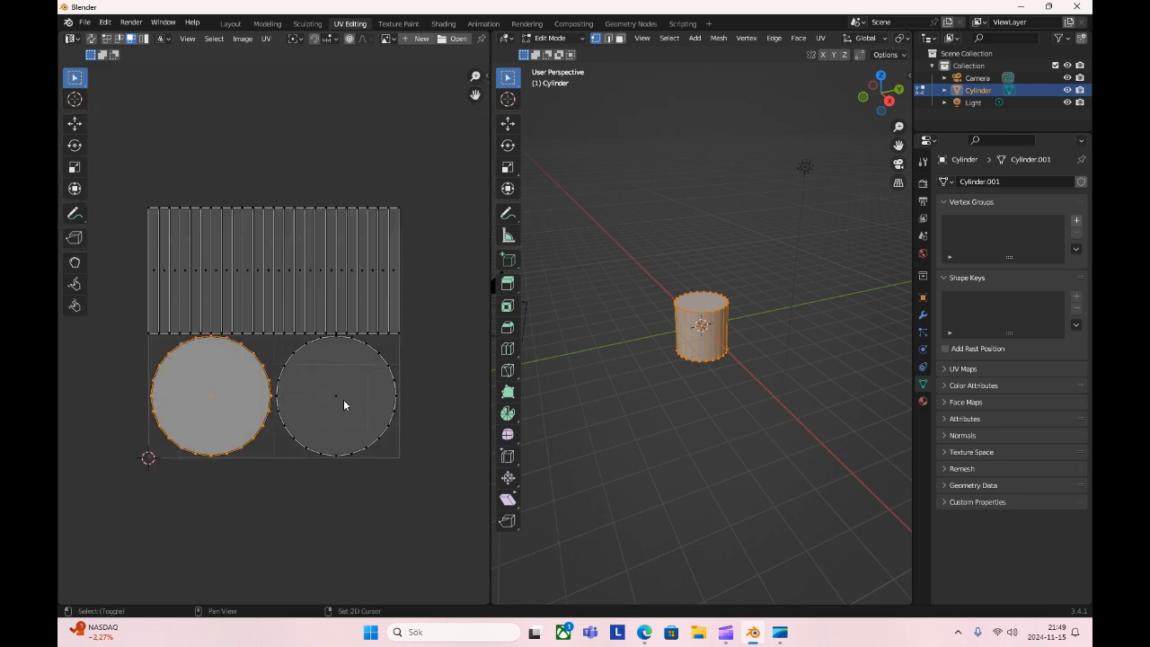
shift+click(386, 404)
key(s)
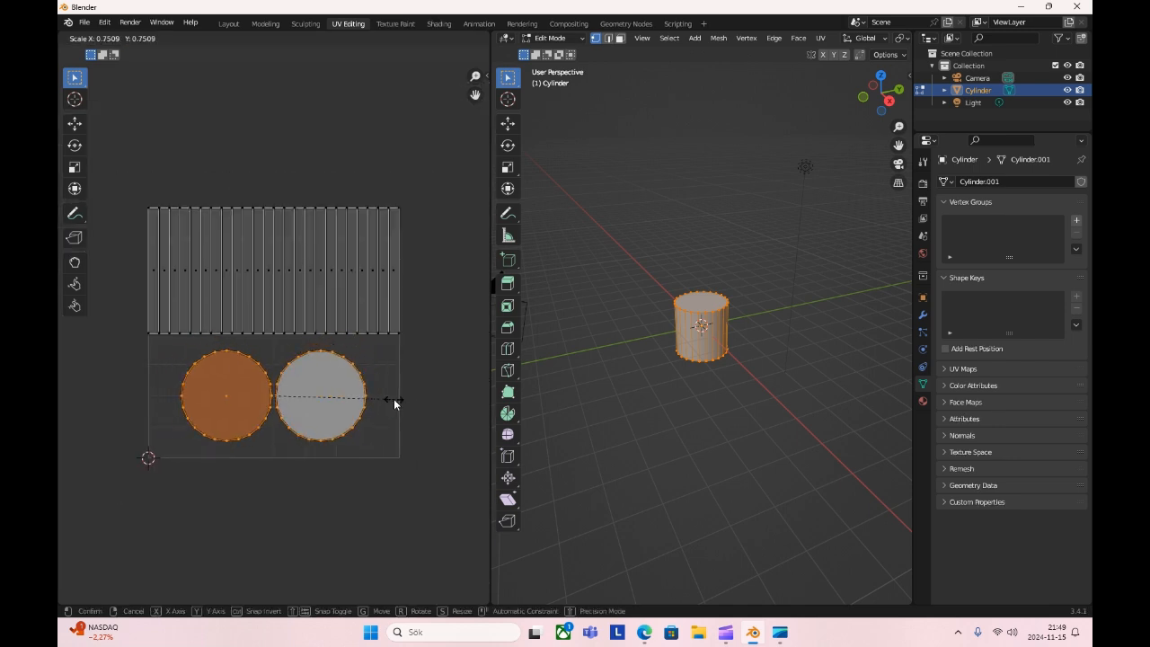
click(394, 399)
Spread the two cap circles apart in the UV layout with the Move tool, leaving a clear gap between them.
click(329, 398)
drag(321, 398, 341, 406)
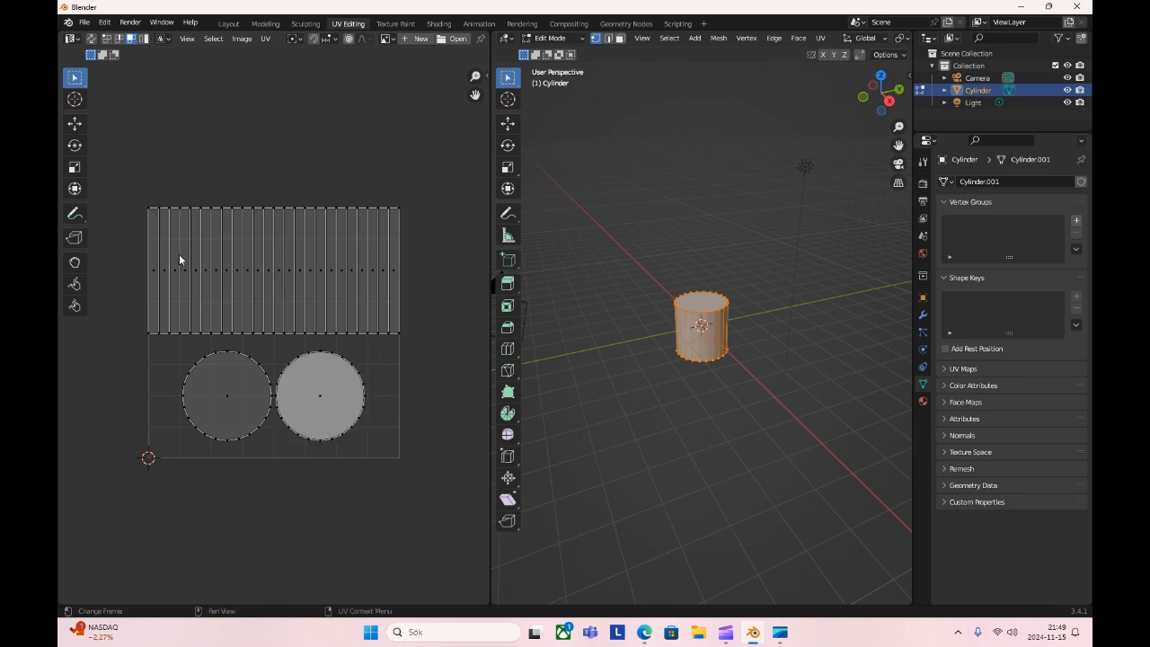
key(shift+space)
key(g)
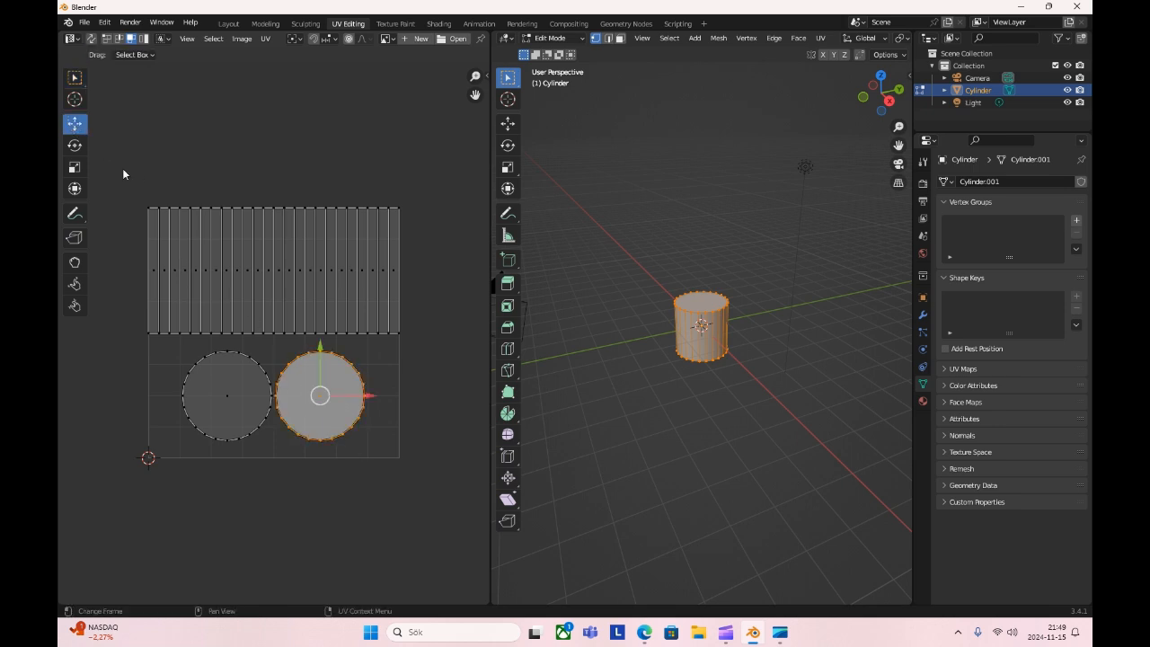
drag(321, 396, 333, 396)
click(226, 395)
drag(227, 395, 210, 396)
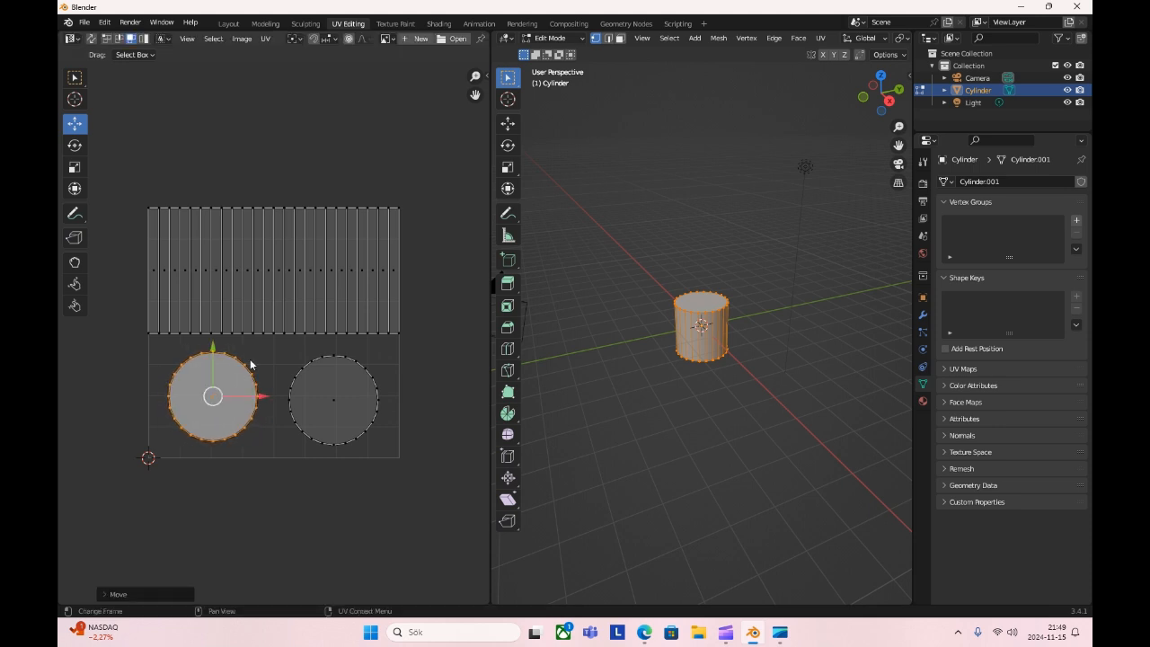
Select all the side-face strips in the UV layout, scale them down slightly and position them inside the UV square above the circles.
click(420, 318)
drag(434, 312, 133, 220)
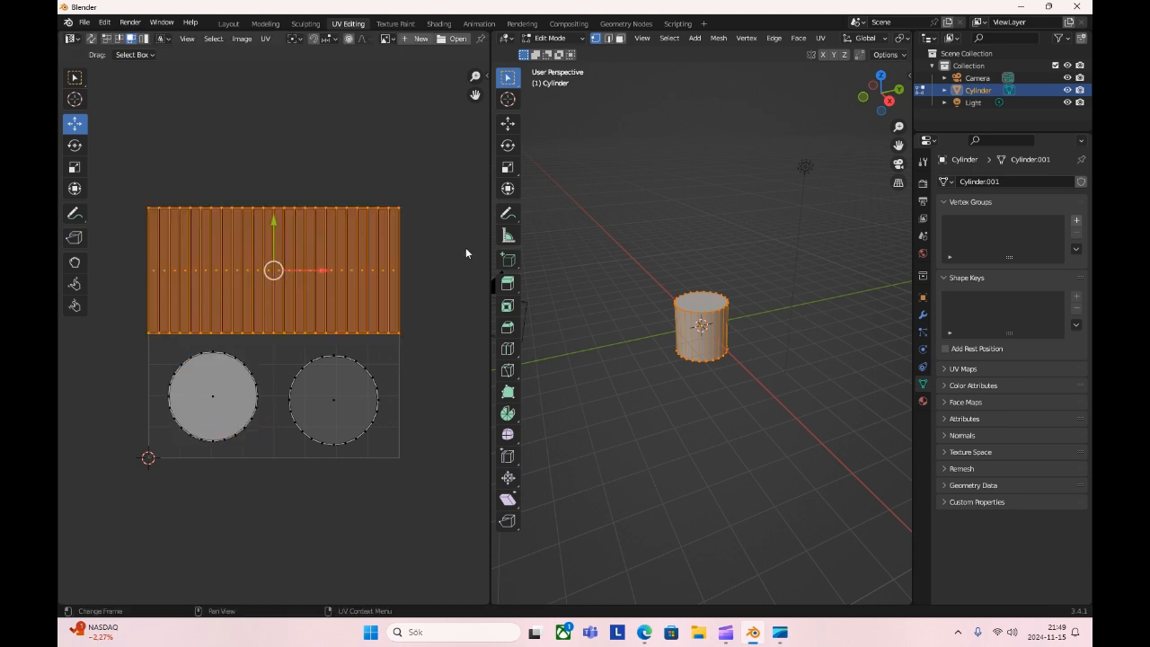
key(s)
click(437, 267)
key(g)
click(274, 275)
click(372, 269)
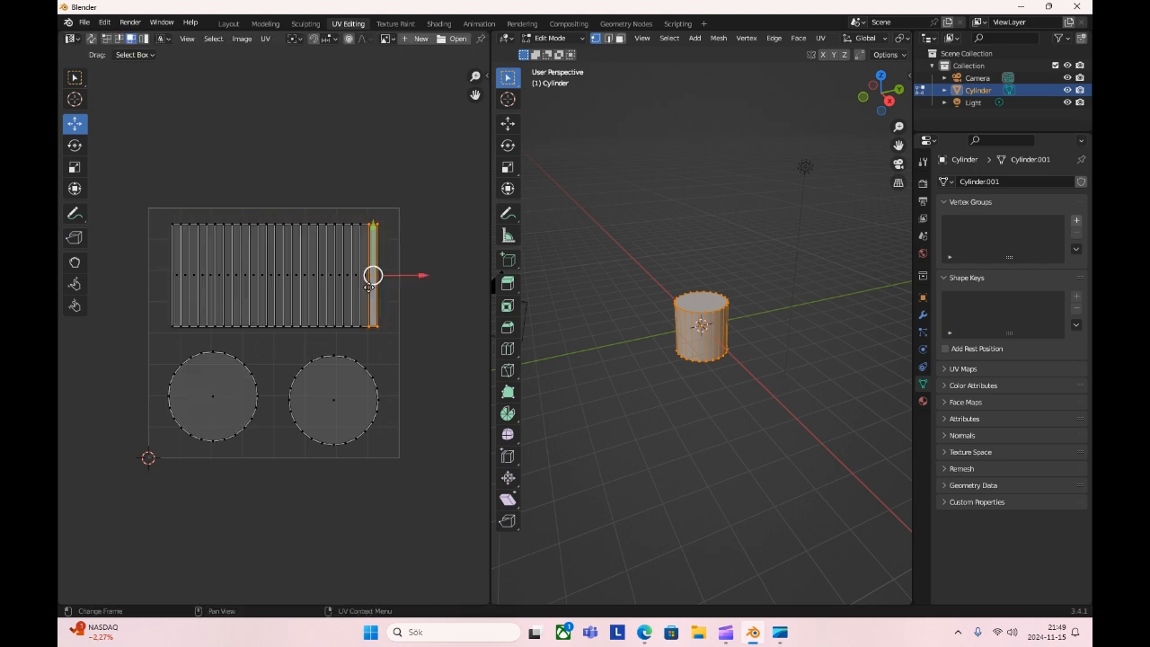
scroll(447, 413, up, 1)
click(466, 396)
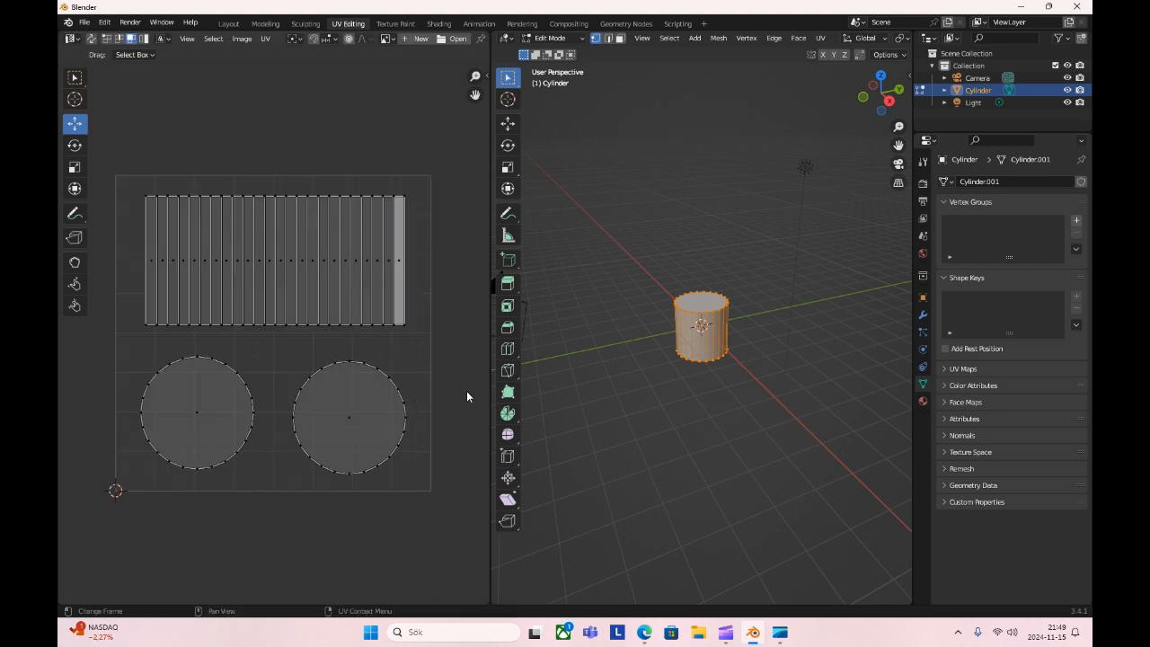
Create a blank 1024 × 1024 px image named Untitled for the UV layout.
click(417, 38)
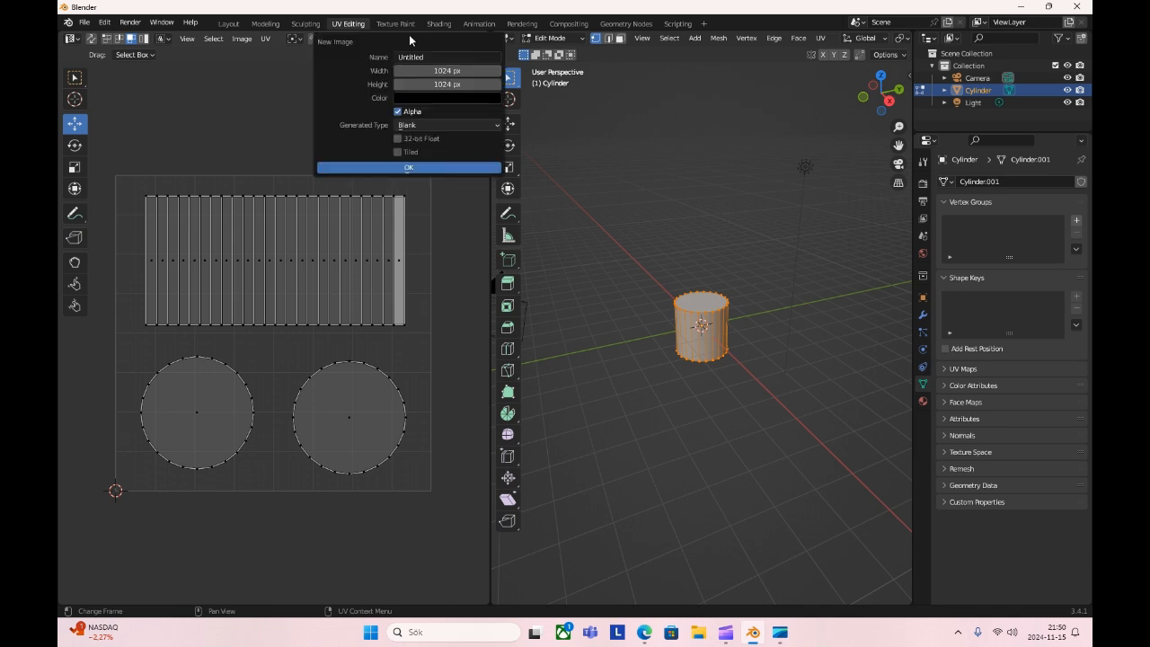
click(410, 169)
scroll(364, 238, down, 5)
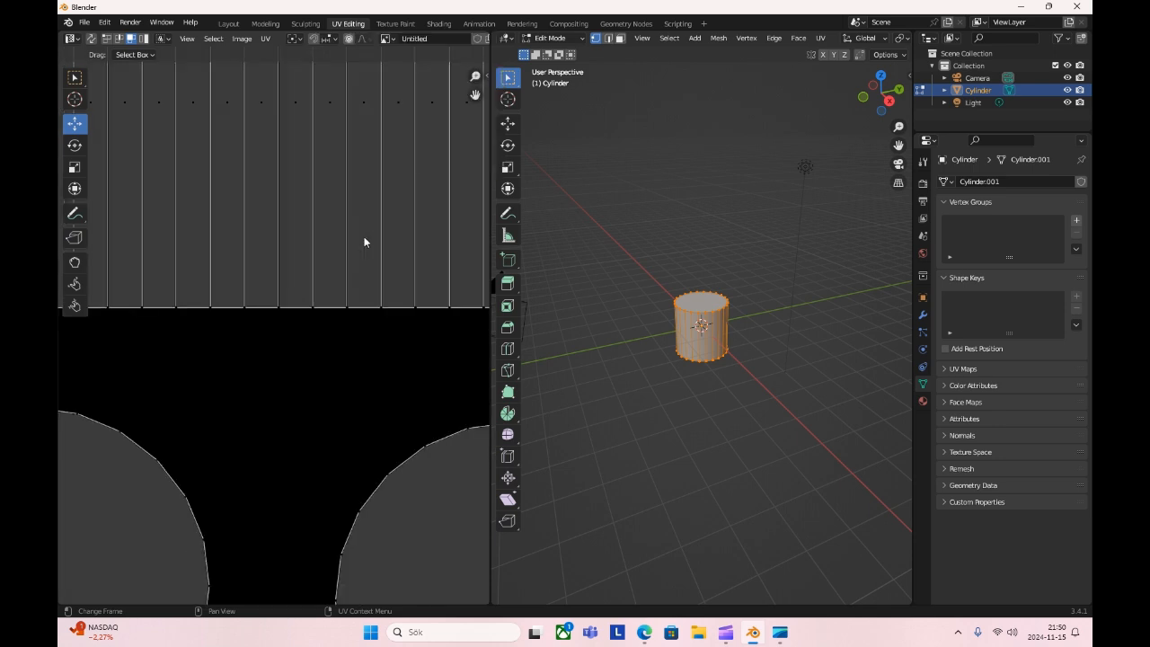
scroll(364, 241, up, 2)
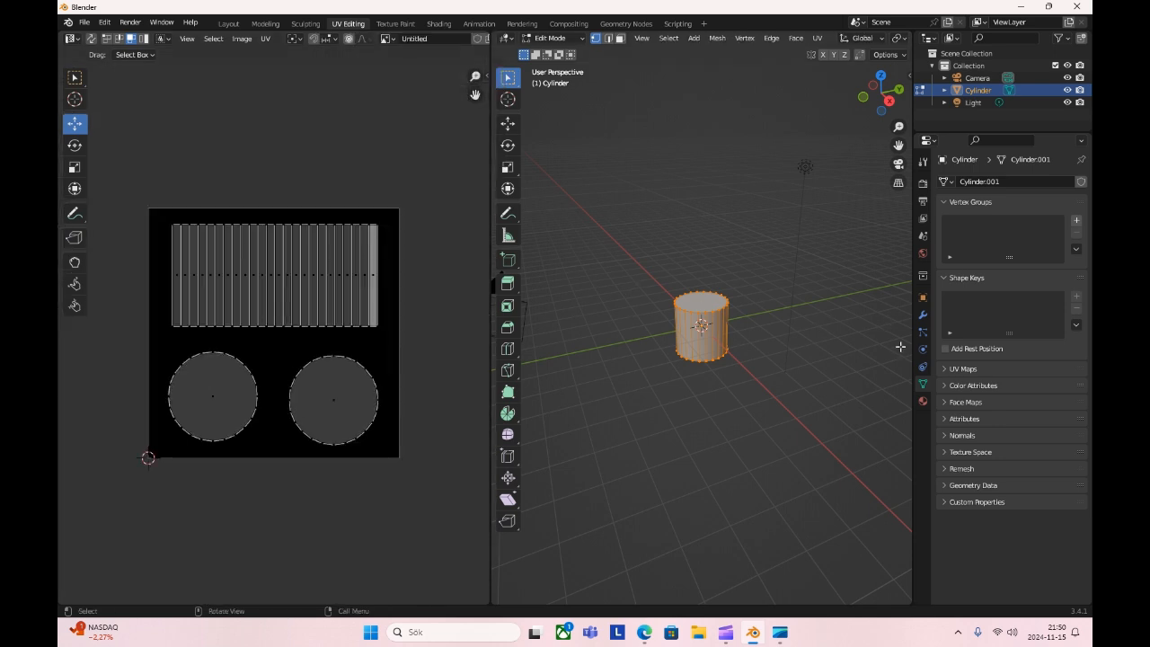
Add a new material to the cylinder and use the Untitled image as an Image Texture for its Base Color.
click(922, 399)
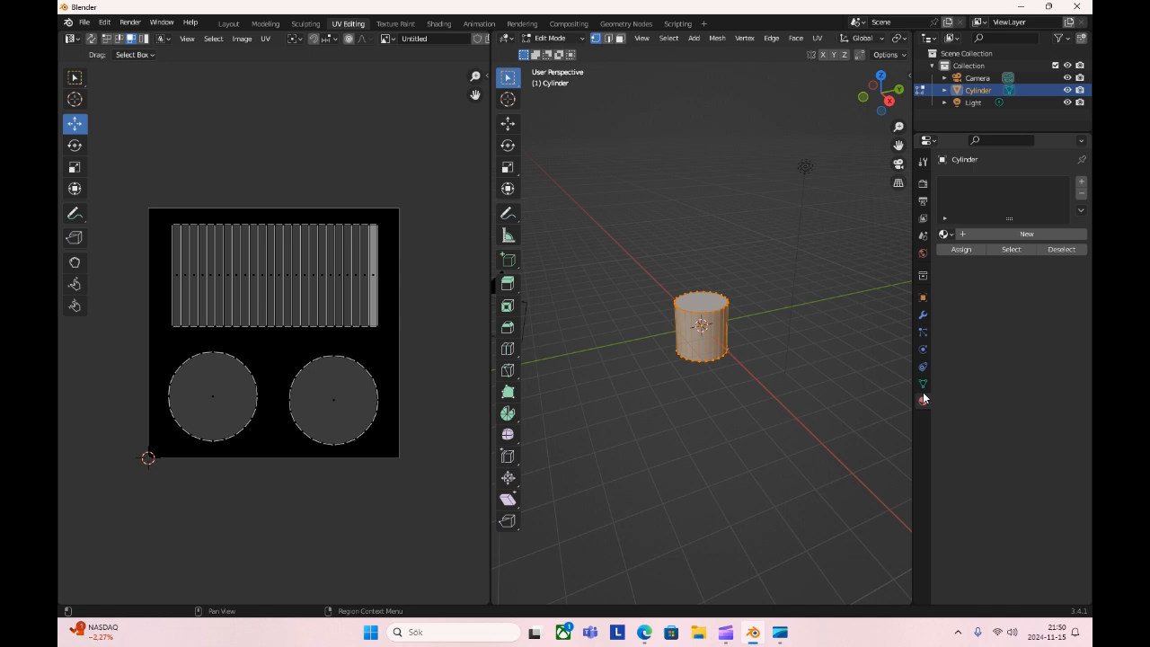
click(965, 236)
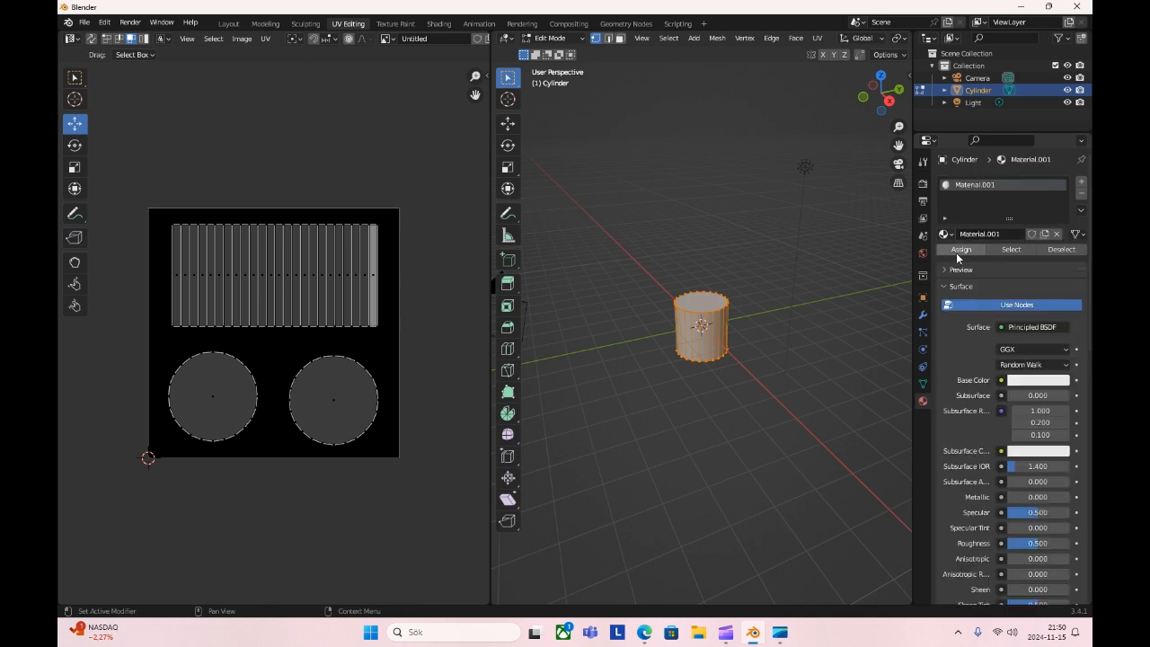
scroll(992, 341, down, 1)
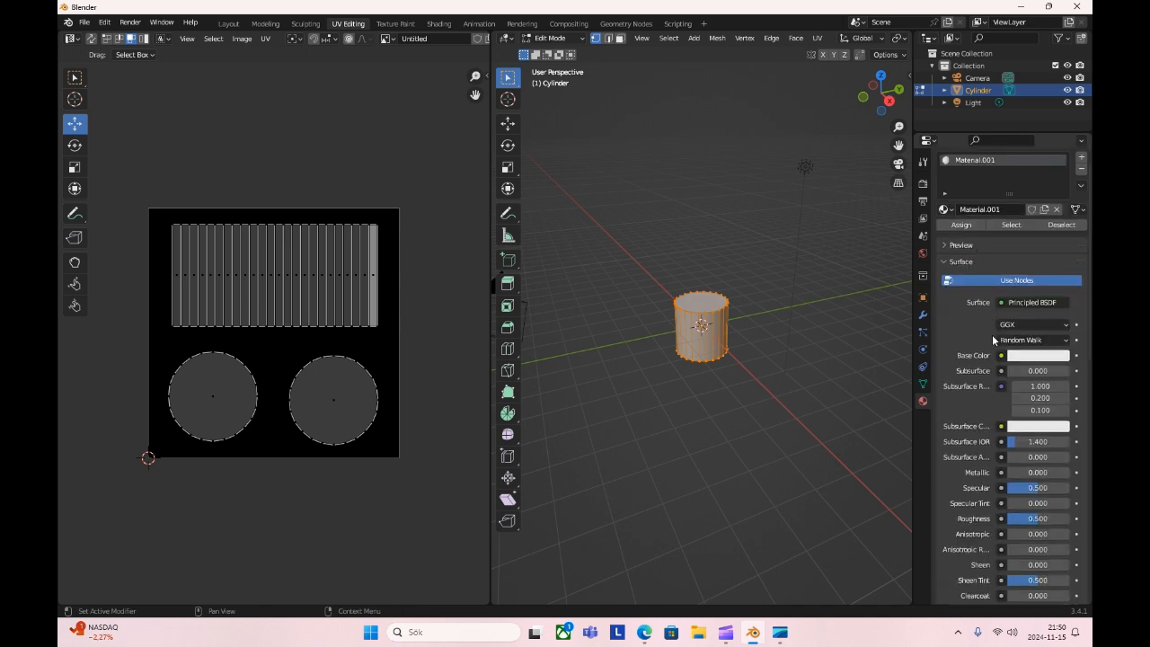
click(1001, 356)
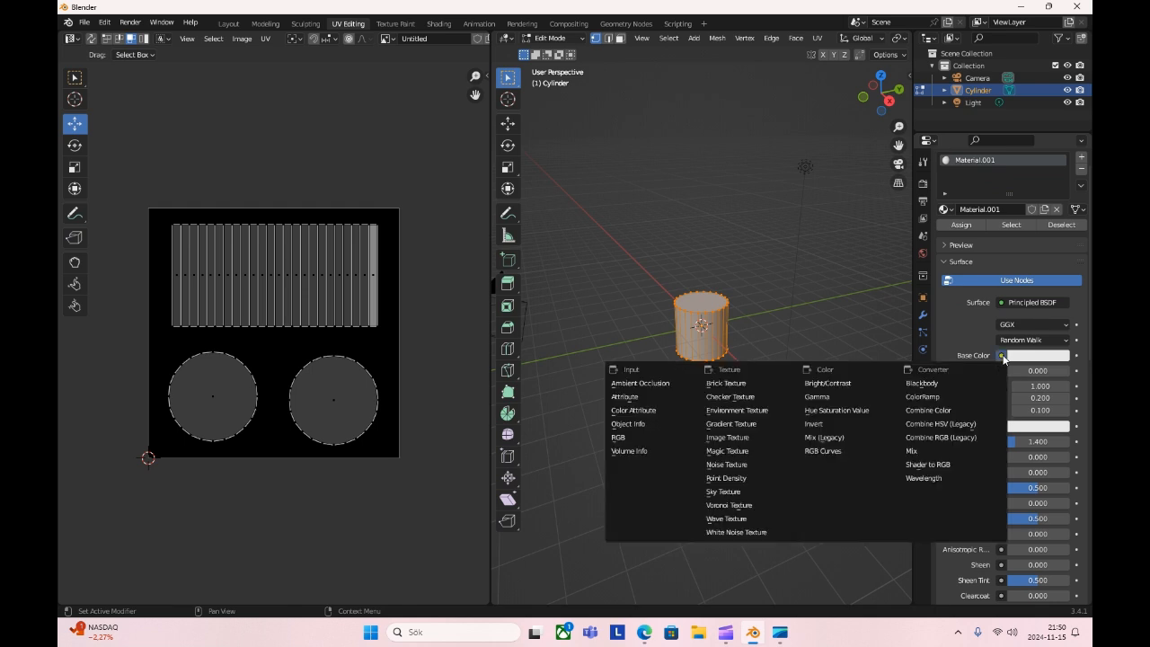
click(728, 440)
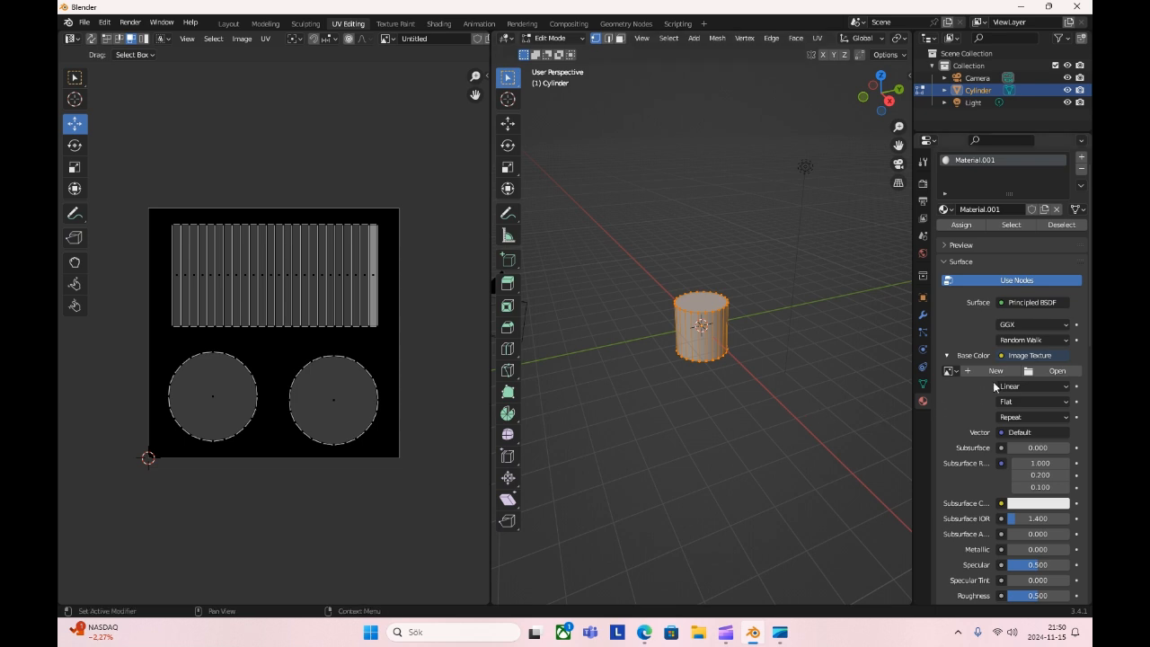
click(948, 370)
click(876, 401)
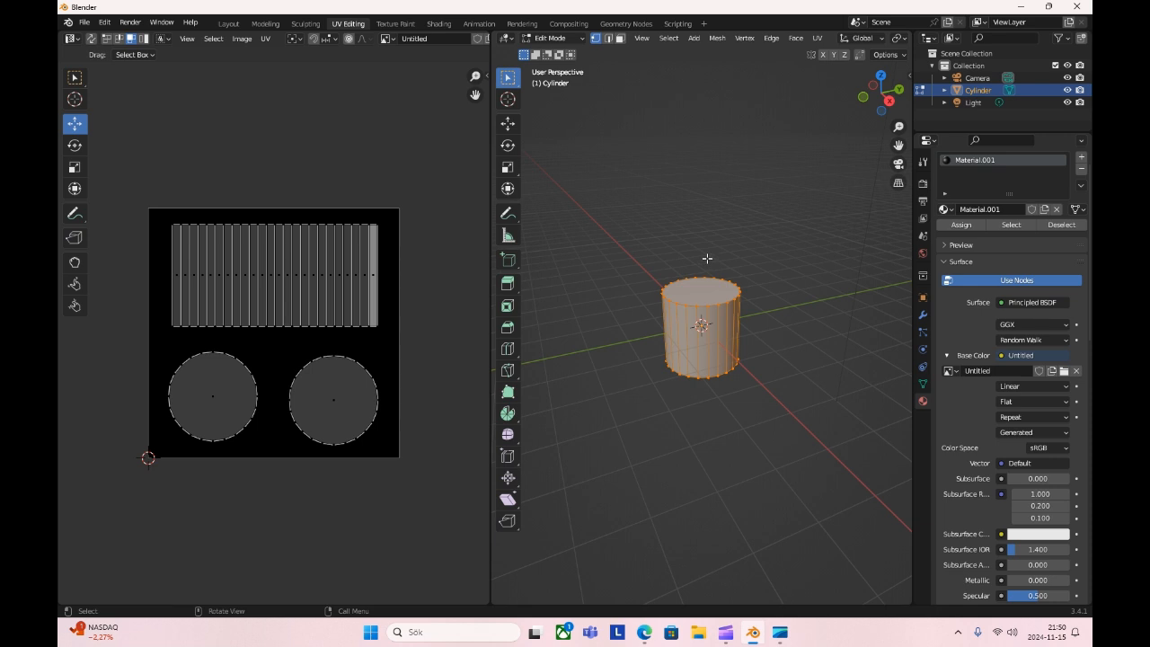
Switch the 3D viewport to Material Preview shading and select the whole cylinder mesh.
key(z)
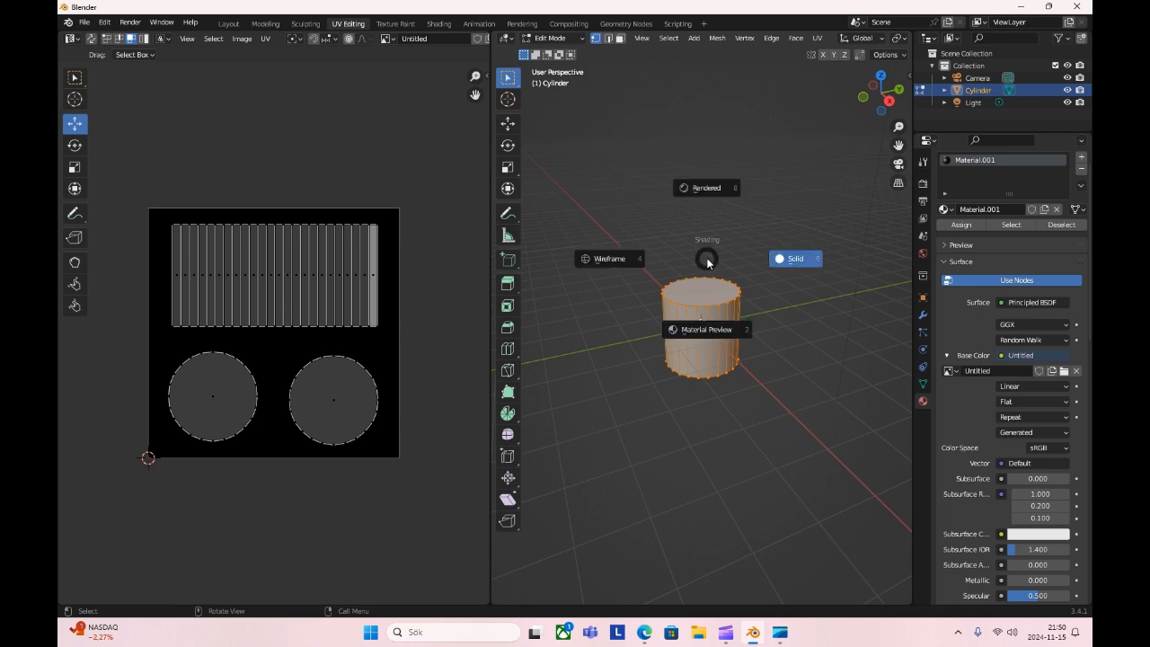
click(795, 259)
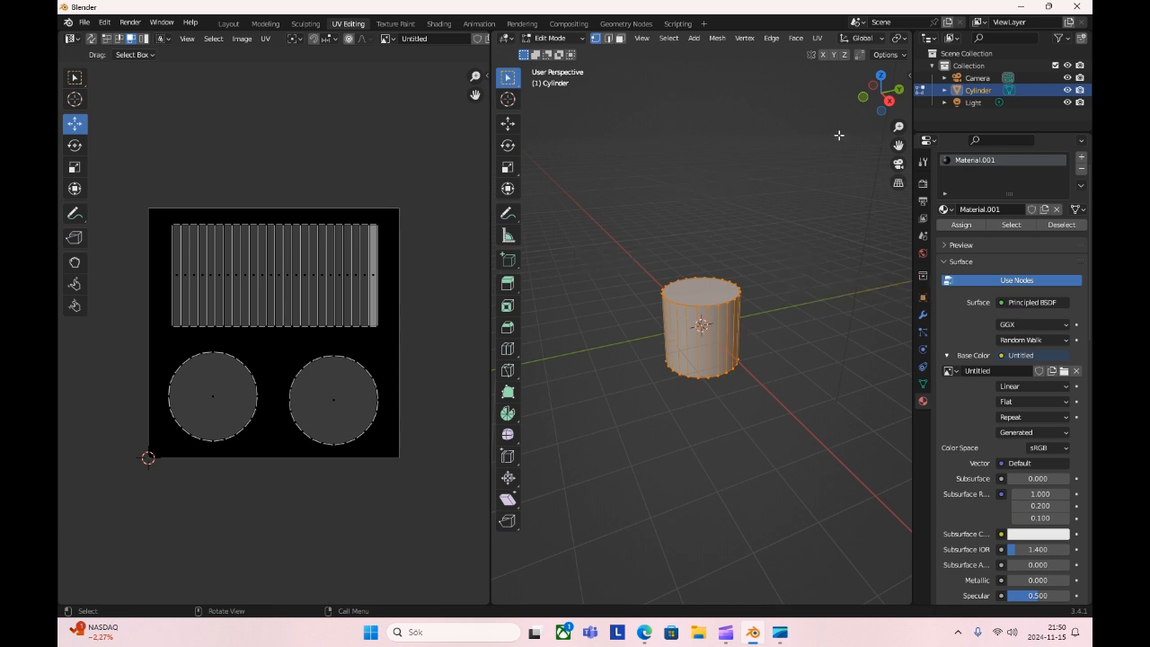
drag(913, 90, 1073, 90)
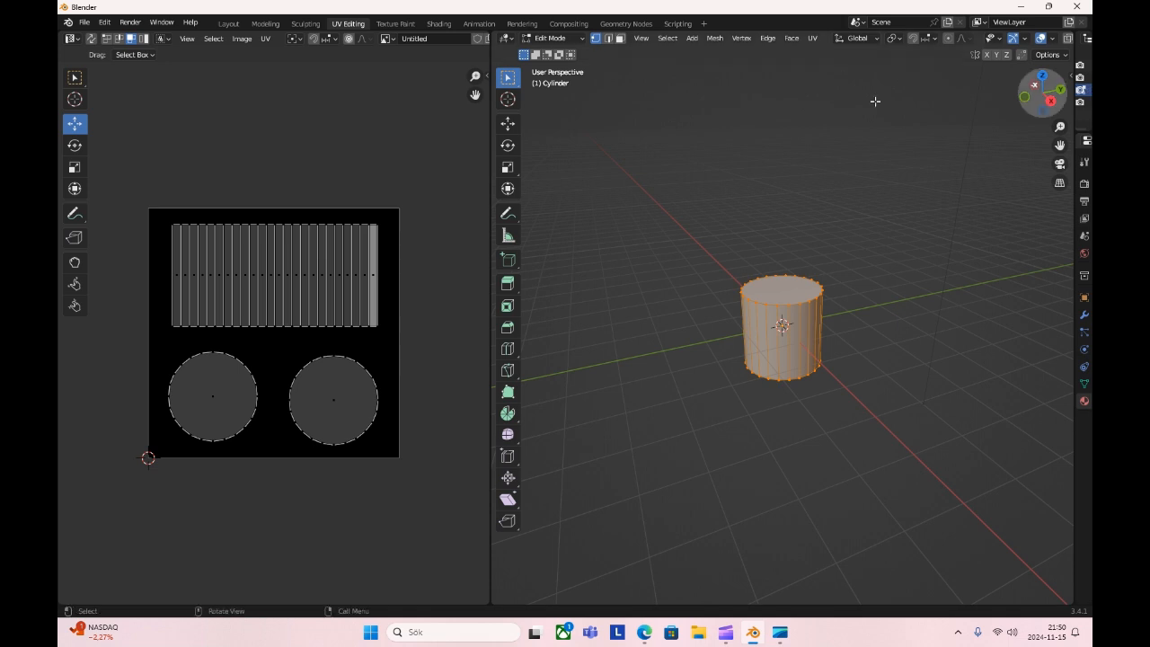
drag(491, 179, 302, 198)
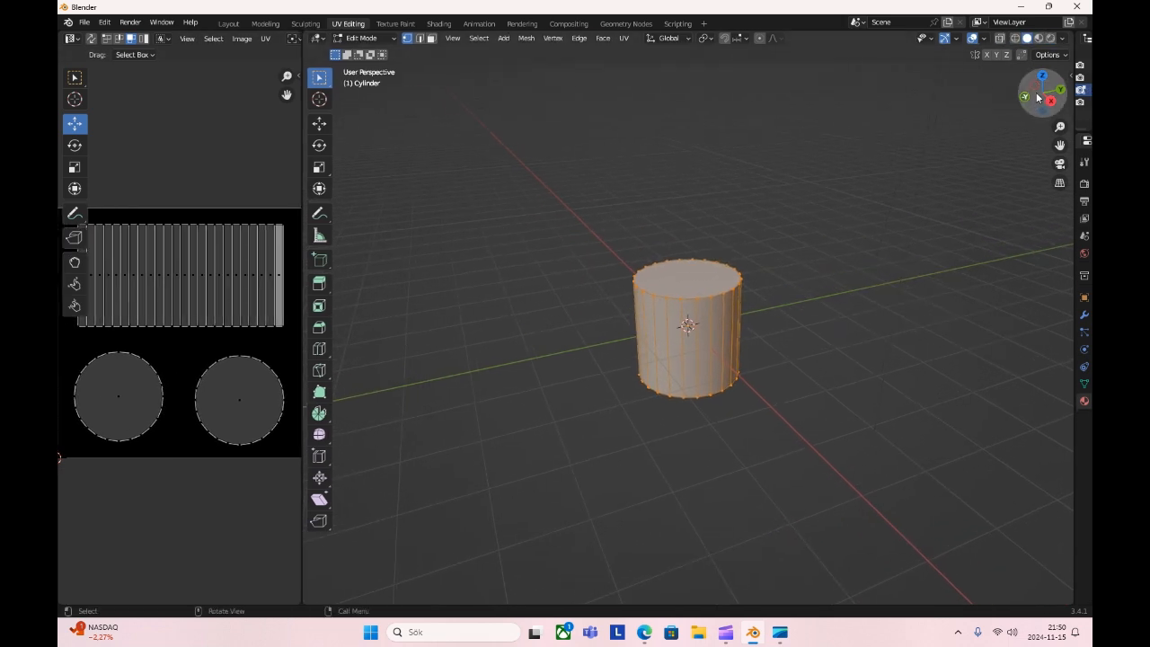
click(1038, 40)
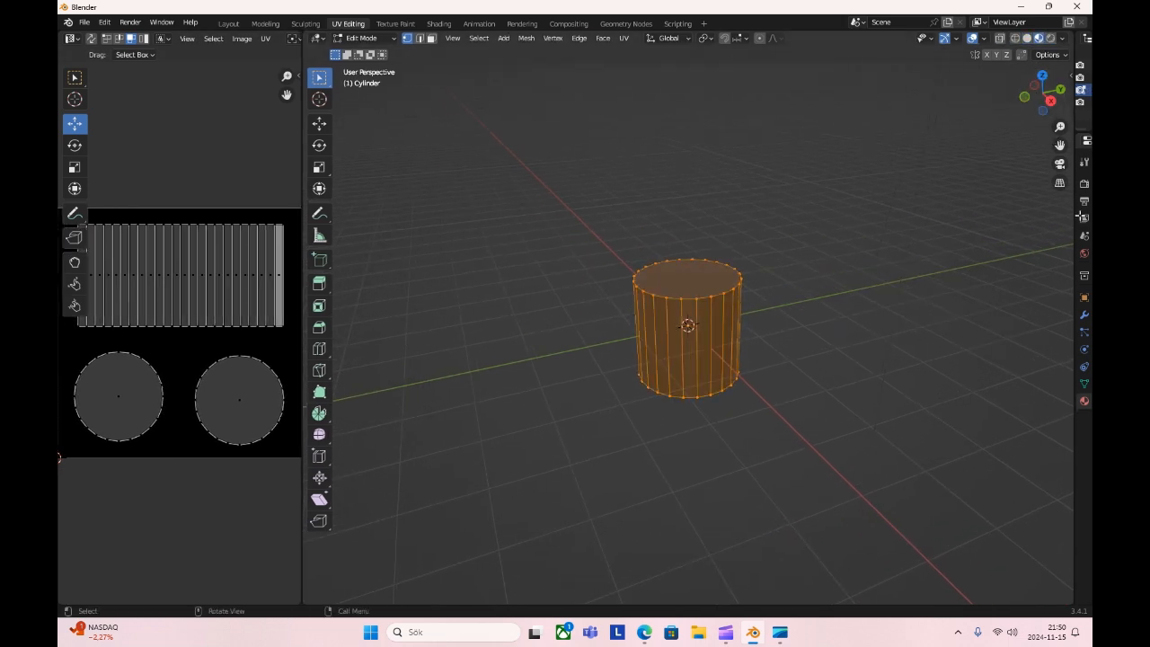
drag(1074, 242, 905, 244)
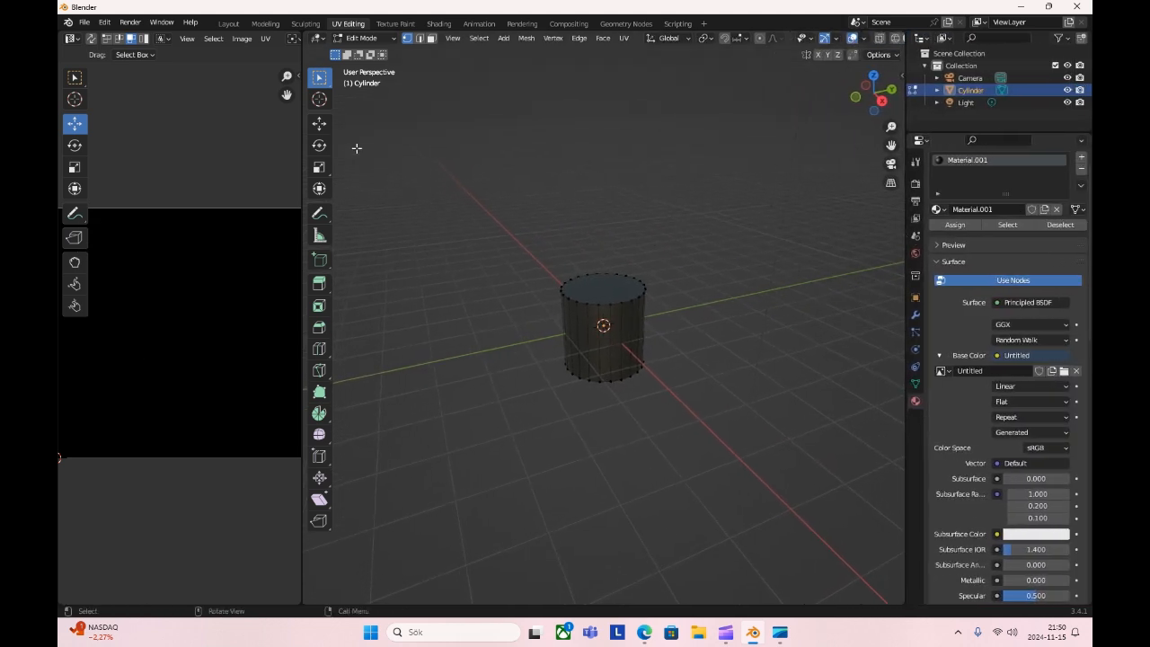
drag(301, 153, 508, 155)
key(a)
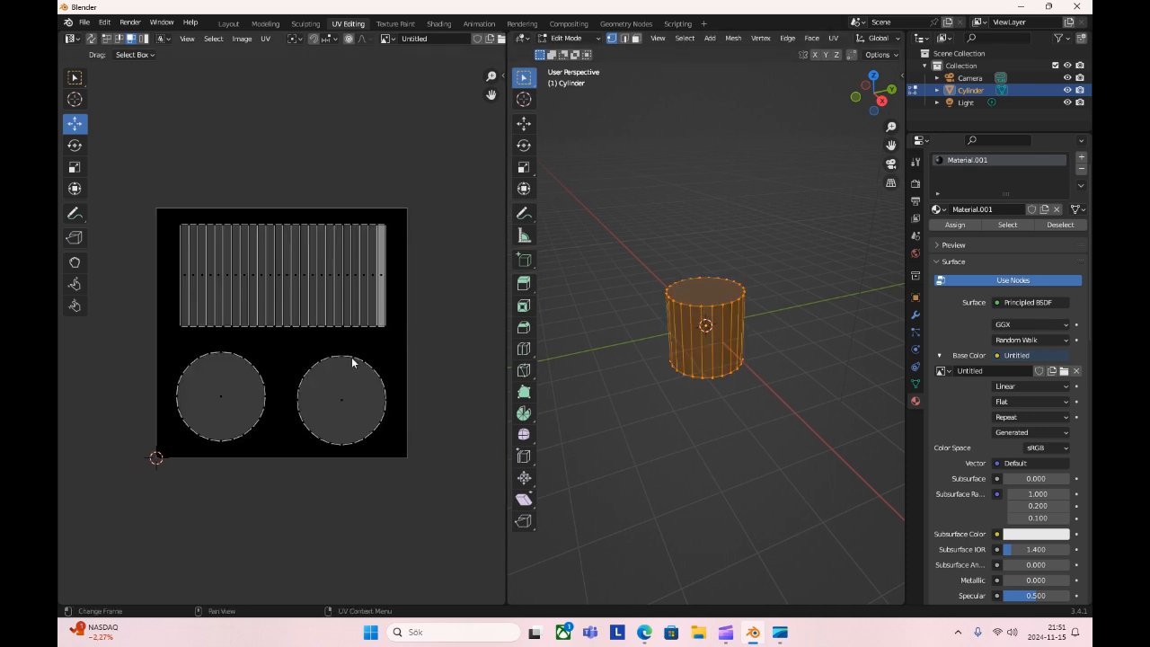
Change the UV editor to an Image Editor and set it to Paint mode.
scroll(279, 283, up, 2)
click(72, 38)
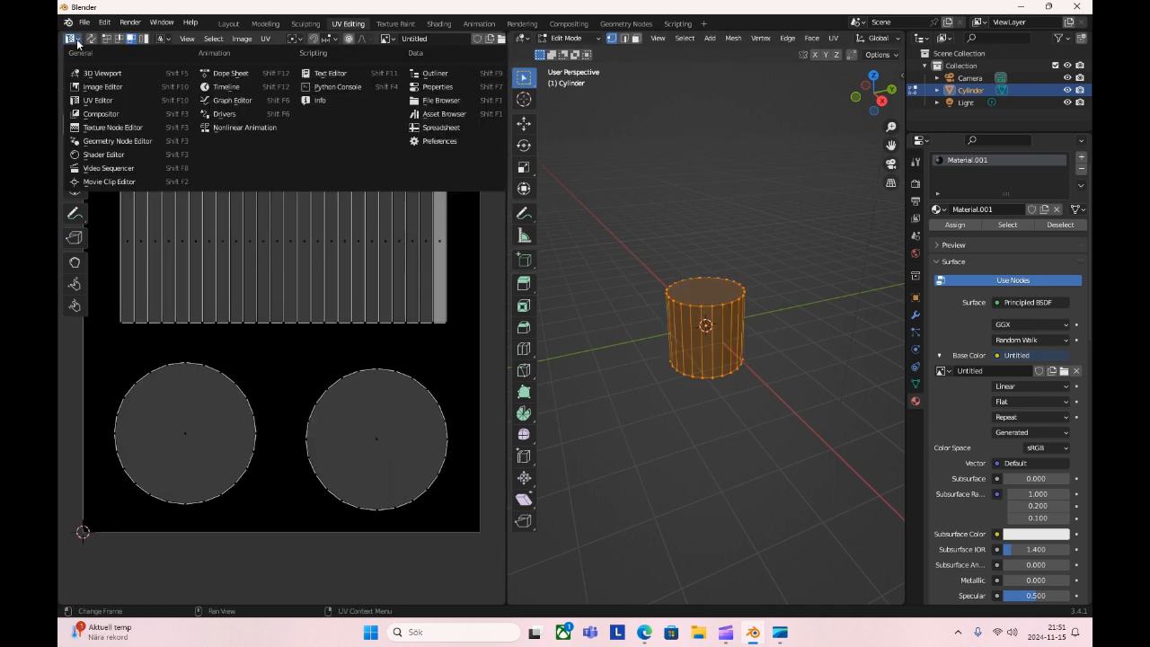
click(83, 87)
click(98, 39)
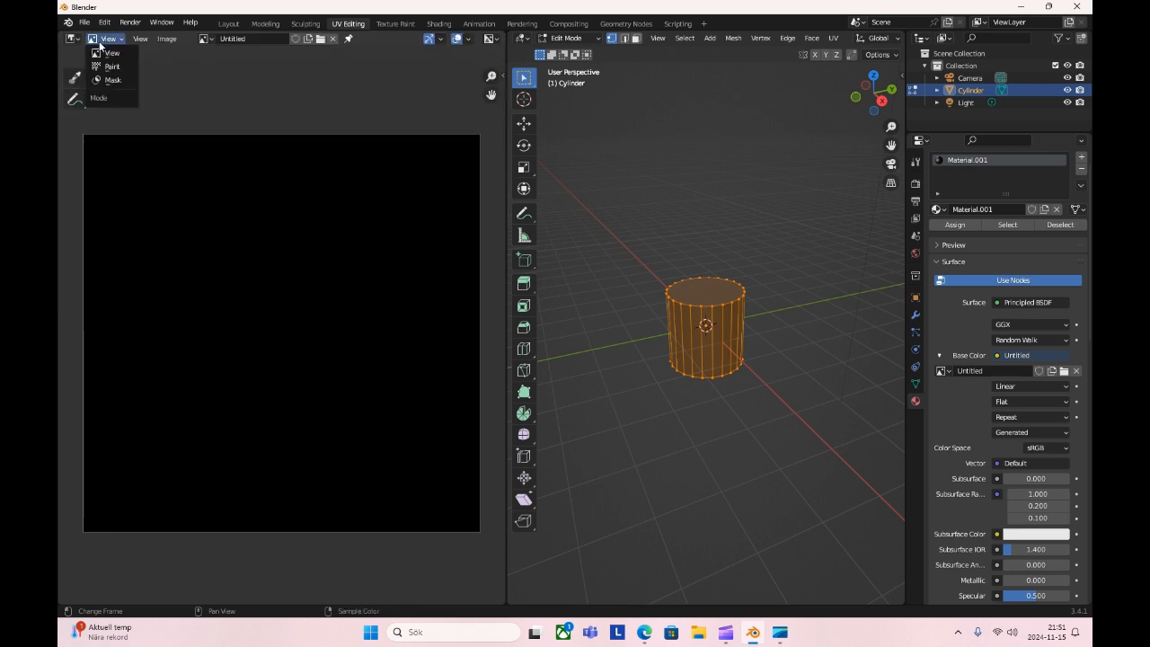
click(105, 67)
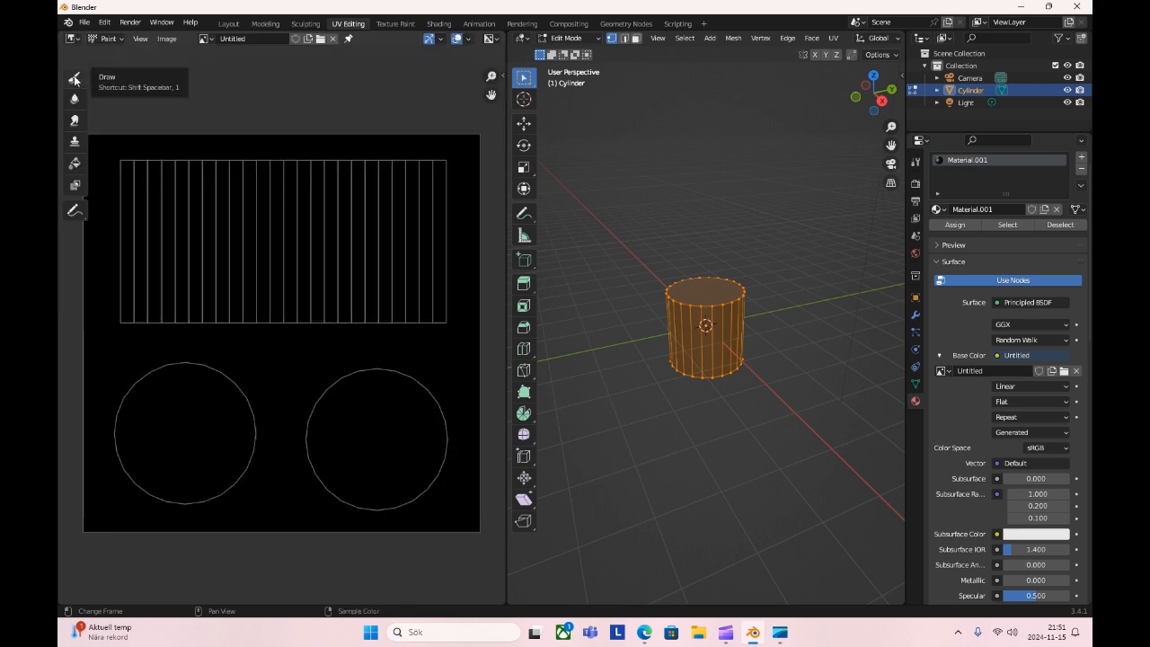
Activate the Draw brush, paint white test strokes over the unwrapped side strip, and undo them.
click(75, 79)
drag(117, 301, 418, 313)
drag(465, 250, 223, 235)
drag(225, 159, 295, 293)
scroll(778, 356, up, 3)
mouse_move(719, 377)
middle_down()
mouse_move(777, 356)
mouse_move(801, 381)
mouse_move(839, 372)
middle_up()
scroll(778, 356, up, 1)
drag(260, 265, 320, 274)
key(ctrl+z)
key(ctrl+z)
key(ctrl+z)
key(ctrl+z)
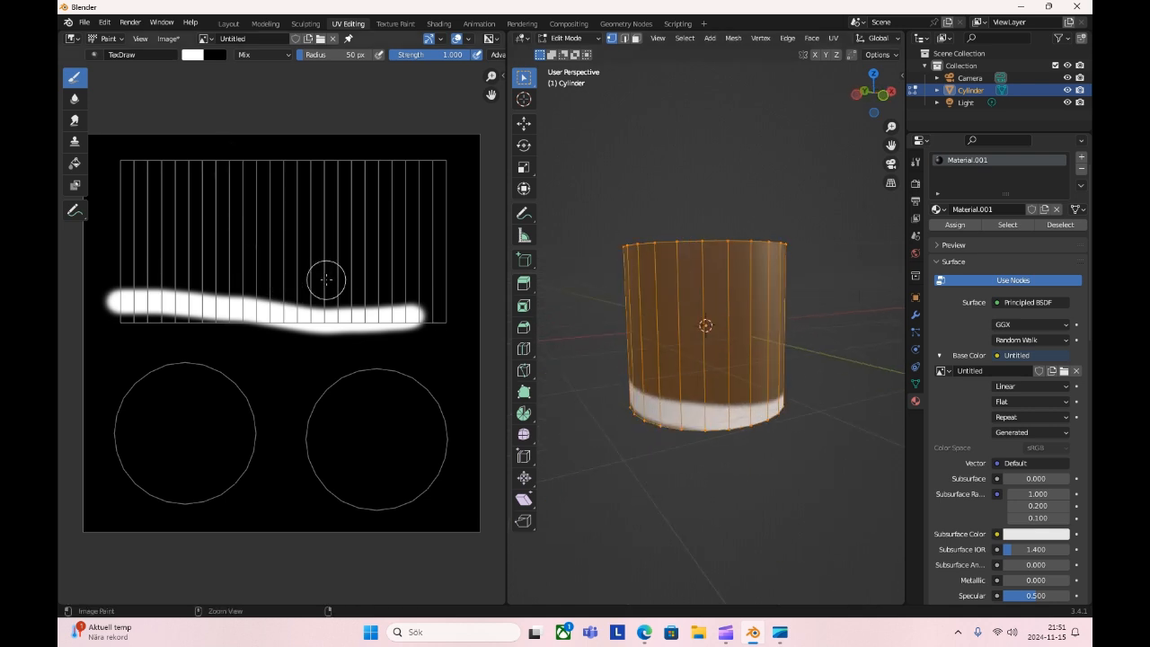
Enlarge the brush radius to 237 px and paint the whole side strip of the UV layout white.
mouse_move(359, 55)
mouse_down()
mouse_move(375, 55)
mouse_move(296, 55)
mouse_up()
mouse_move(372, 231)
mouse_down()
mouse_move(347, 260)
mouse_move(417, 287)
mouse_move(152, 282)
mouse_move(405, 239)
mouse_move(301, 206)
mouse_move(336, 180)
mouse_move(464, 175)
mouse_move(462, 260)
mouse_move(317, 281)
mouse_move(121, 275)
mouse_move(90, 345)
mouse_move(103, 352)
mouse_up()
middle_drag(615, 354, 719, 446)
click(797, 492)
scroll(798, 492, up, 1)
middle_drag(798, 492, 601, 411)
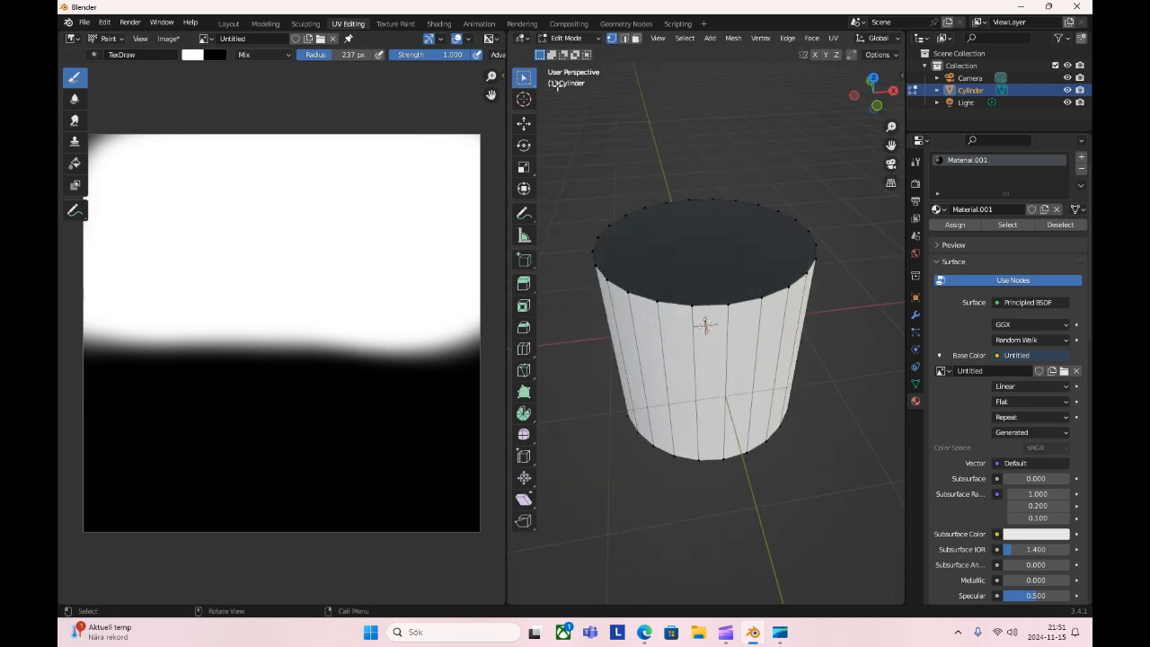
Show the full UV layout and set the brush to a 181 px radius and a dark brown with hue 0.053 and saturation 0.367.
key(a)
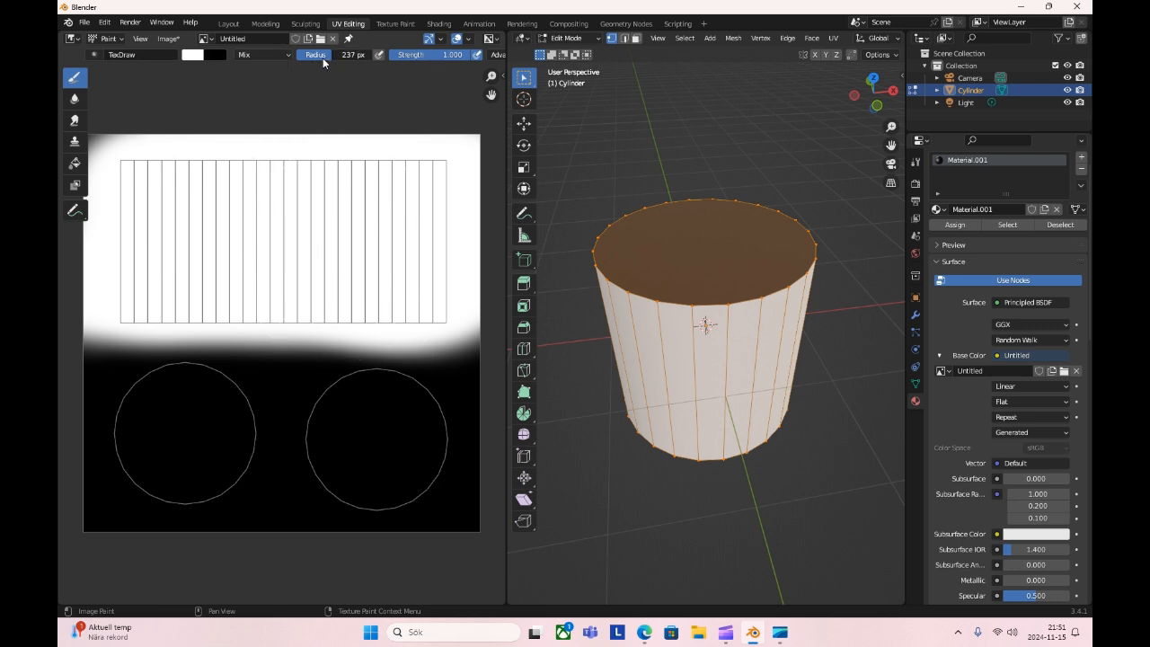
drag(312, 55, 245, 55)
drag(334, 53, 336, 53)
click(196, 56)
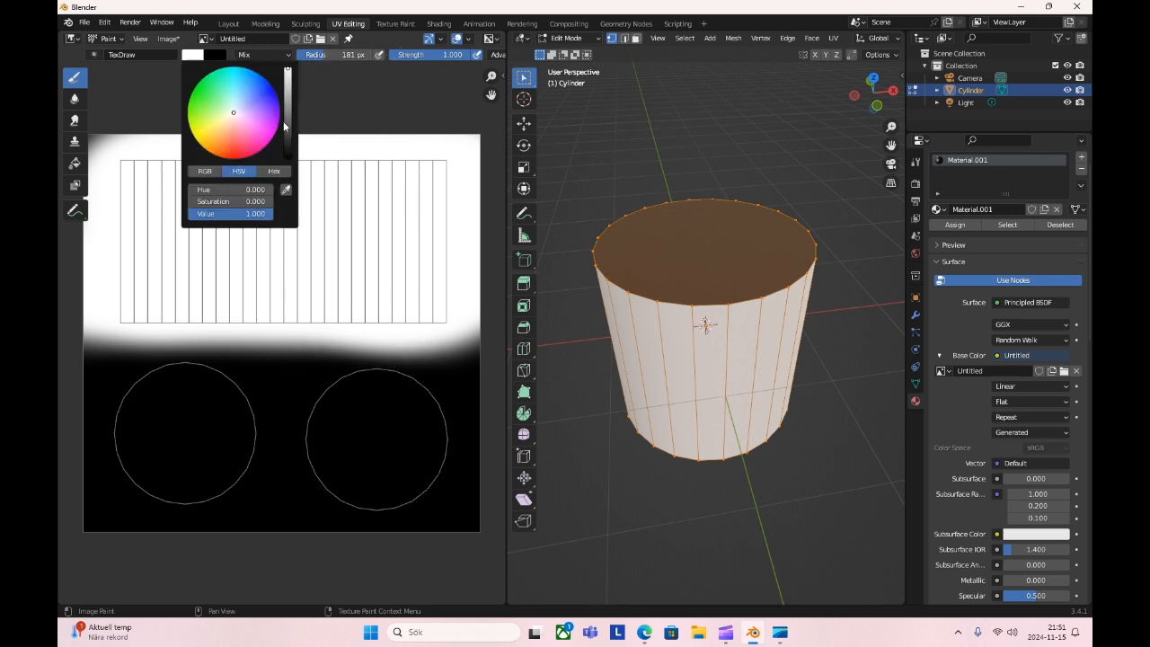
click(229, 128)
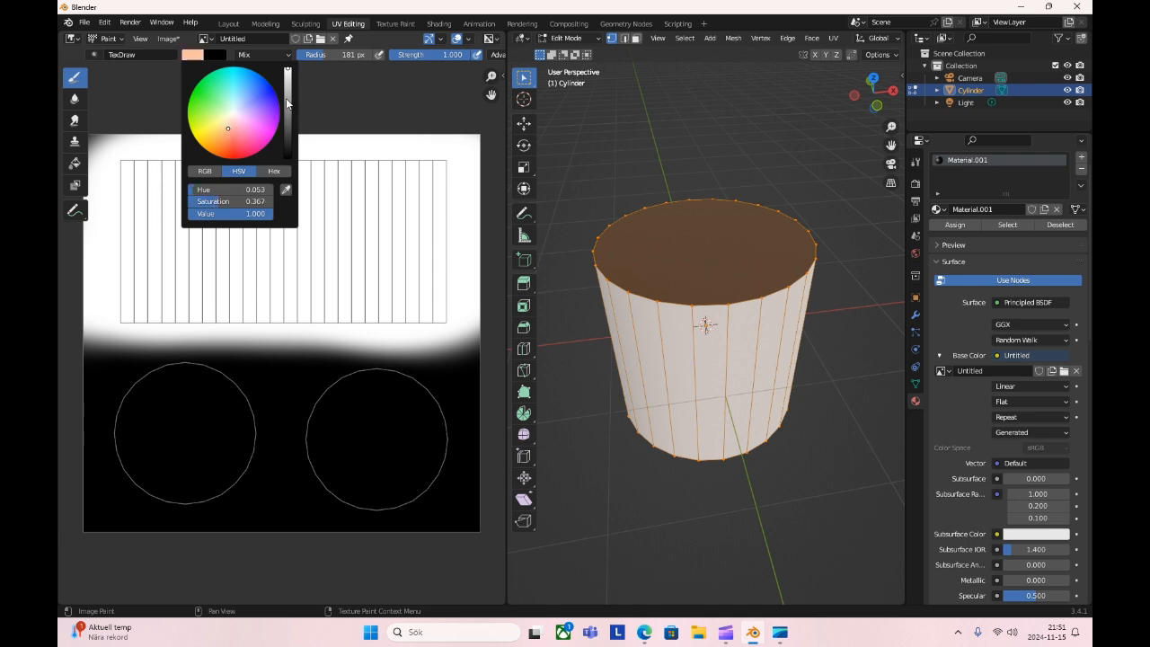
drag(287, 100, 288, 127)
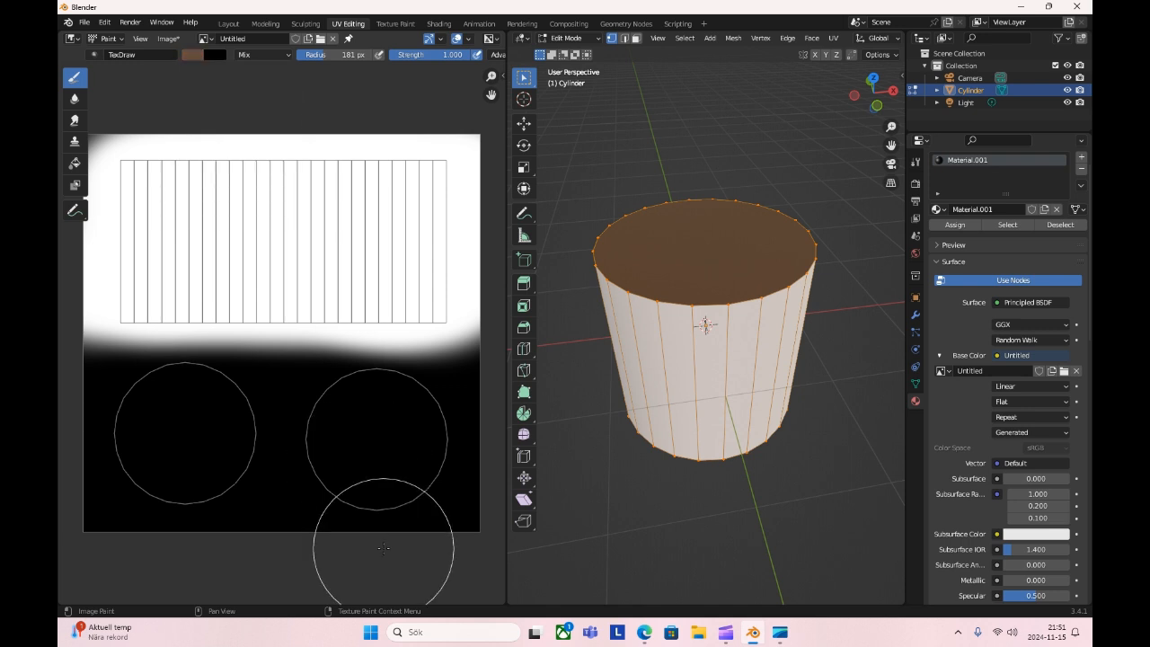
Paint both cap circles of the UV layout brown.
mouse_move(379, 436)
mouse_down()
mouse_move(333, 441)
mouse_move(367, 437)
mouse_move(383, 464)
mouse_move(387, 405)
mouse_move(347, 426)
mouse_move(370, 437)
mouse_up()
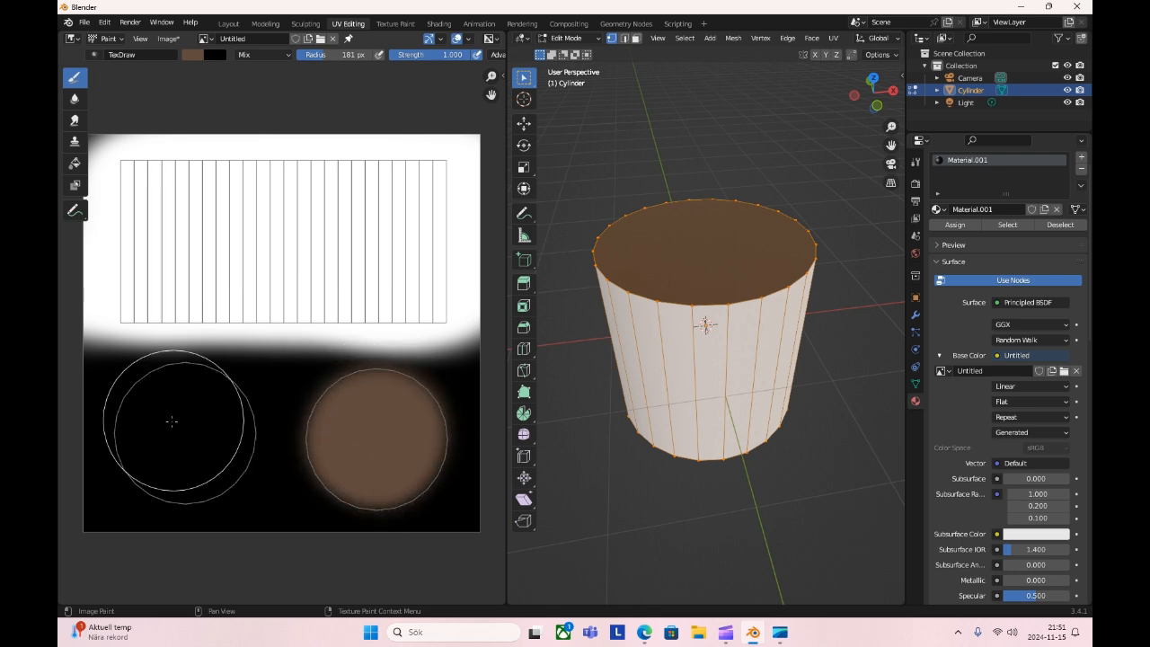
mouse_move(191, 410)
mouse_down()
mouse_move(163, 433)
mouse_move(207, 436)
mouse_move(185, 423)
mouse_move(164, 437)
mouse_move(208, 444)
mouse_up()
click(697, 531)
middle_drag(696, 535, 640, 575)
Switch the cylinder to Object Mode and inspect the painted texture from several angles.
click(566, 38)
click(567, 53)
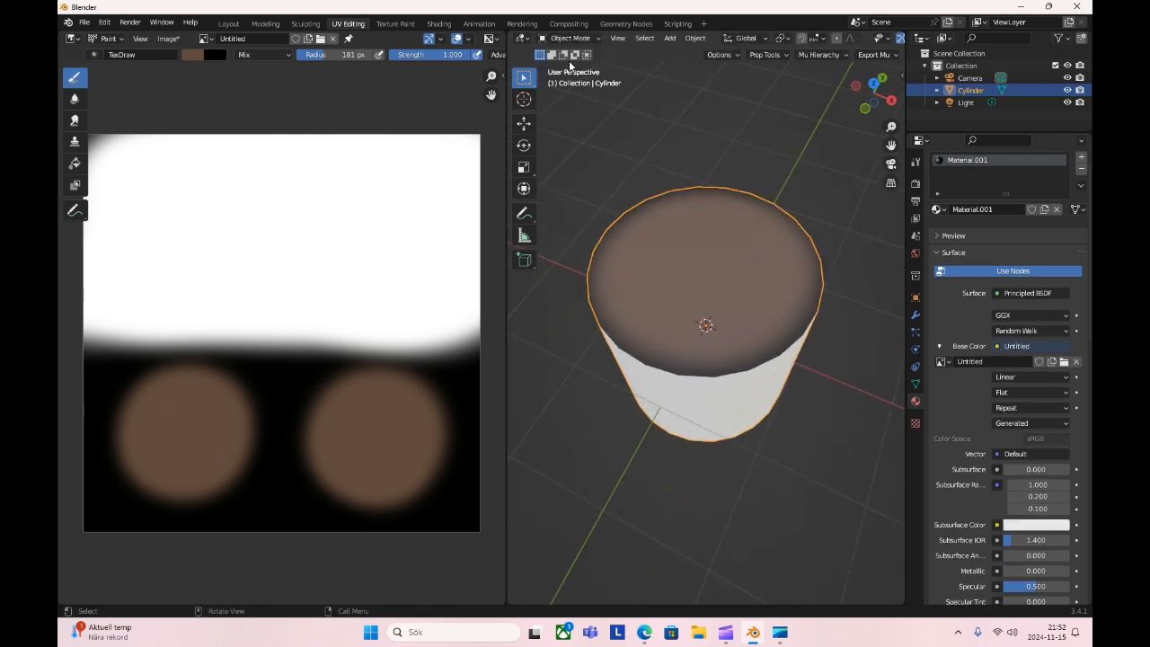
middle_drag(685, 147, 679, 445)
click(690, 327)
click(617, 508)
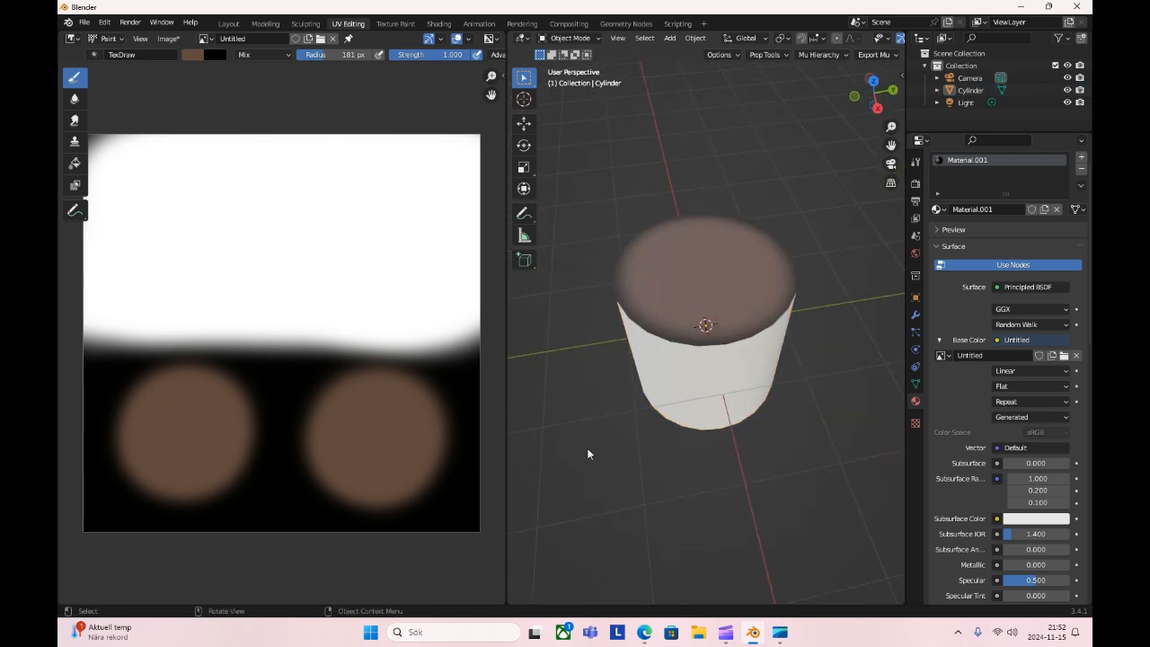
scroll(593, 451, down, 1)
click(652, 344)
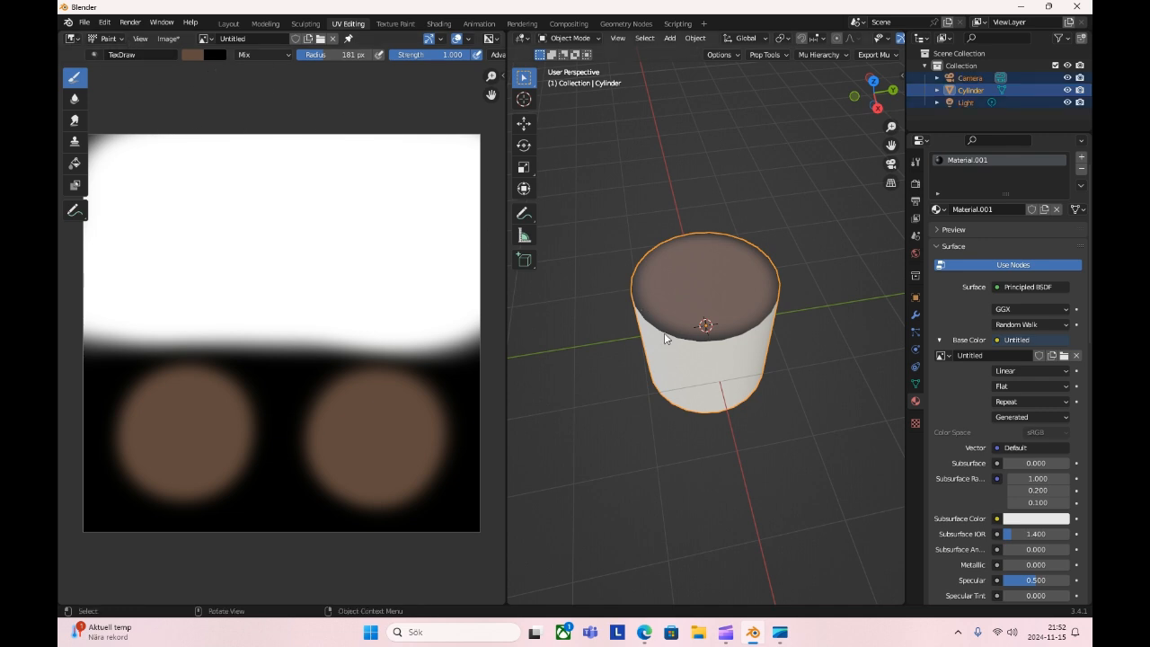
Return the cylinder to Edit Mode and display its complete UV layout over the painted image in the UV Editor.
click(568, 38)
click(573, 67)
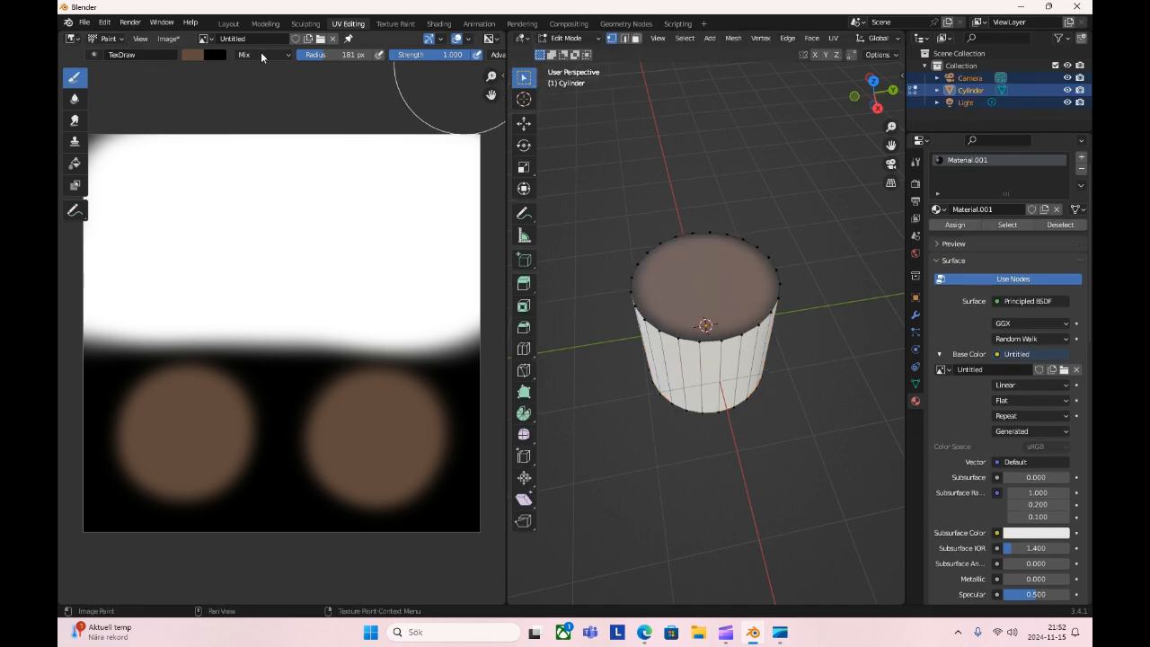
click(72, 38)
click(94, 101)
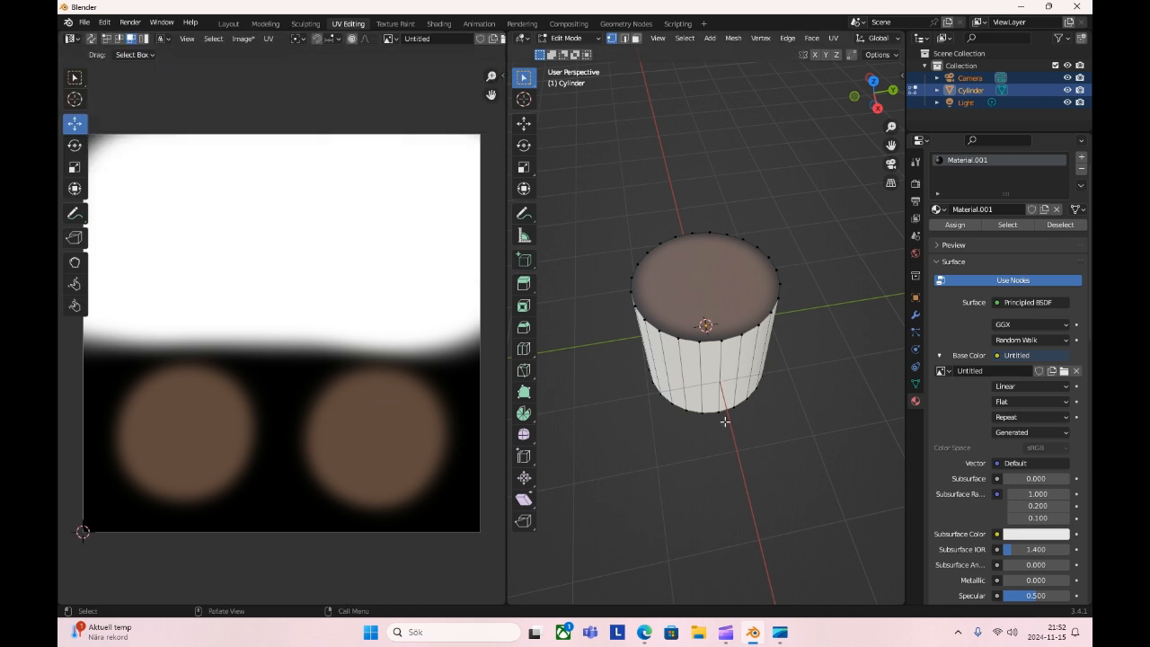
key(a)
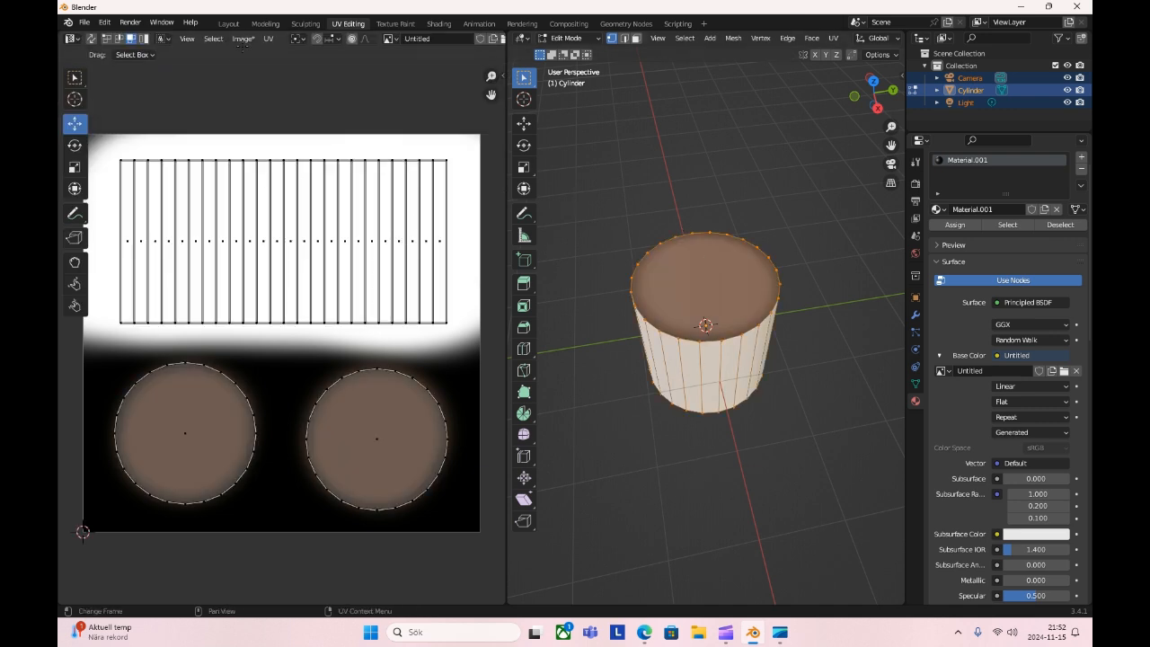
click(267, 40)
click(619, 446)
middle_drag(619, 447, 667, 422)
Switch to the Layout workspace and view the textured cylinder in Material Preview shading.
click(228, 24)
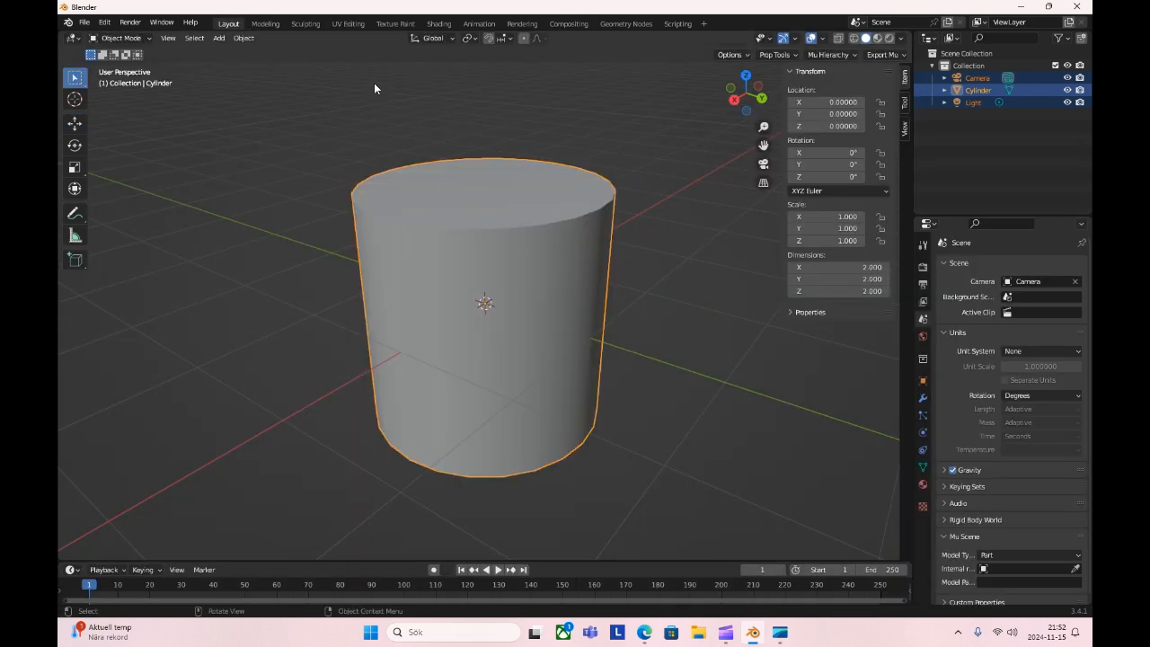
key(z)
click(521, 288)
scroll(586, 323, down, 3)
middle_drag(587, 323, 534, 395)
scroll(531, 399, up, 1)
click(460, 486)
middle_drag(461, 486, 463, 431)
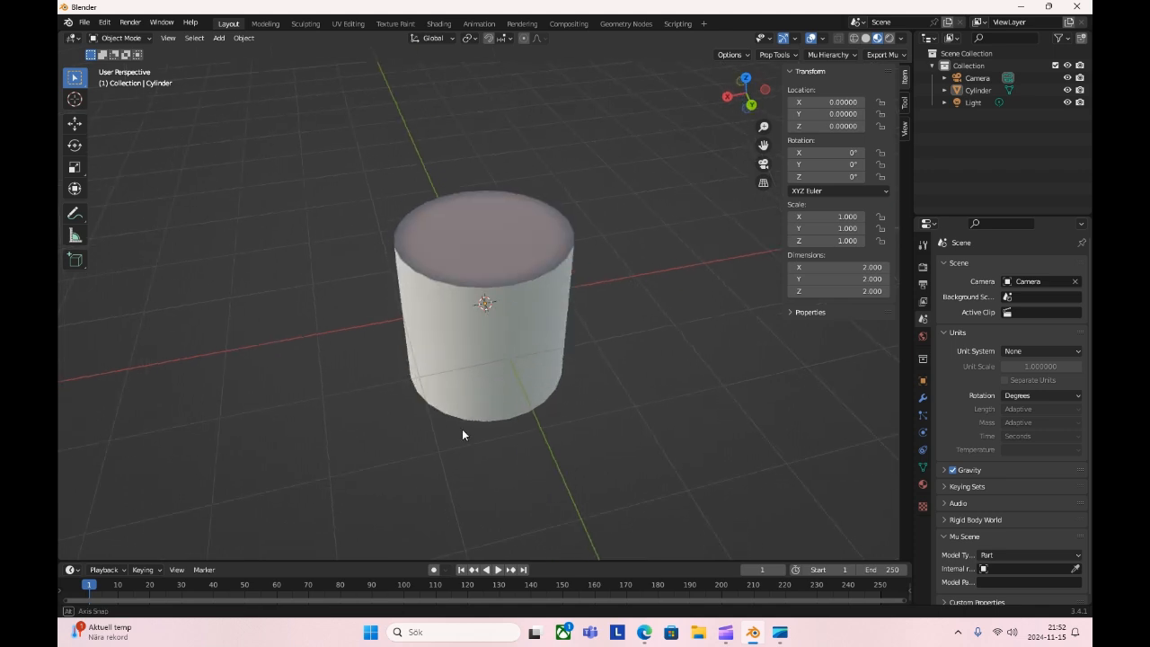
Check the cylinder in Rendered shading and return the viewport to Material Preview.
key(z)
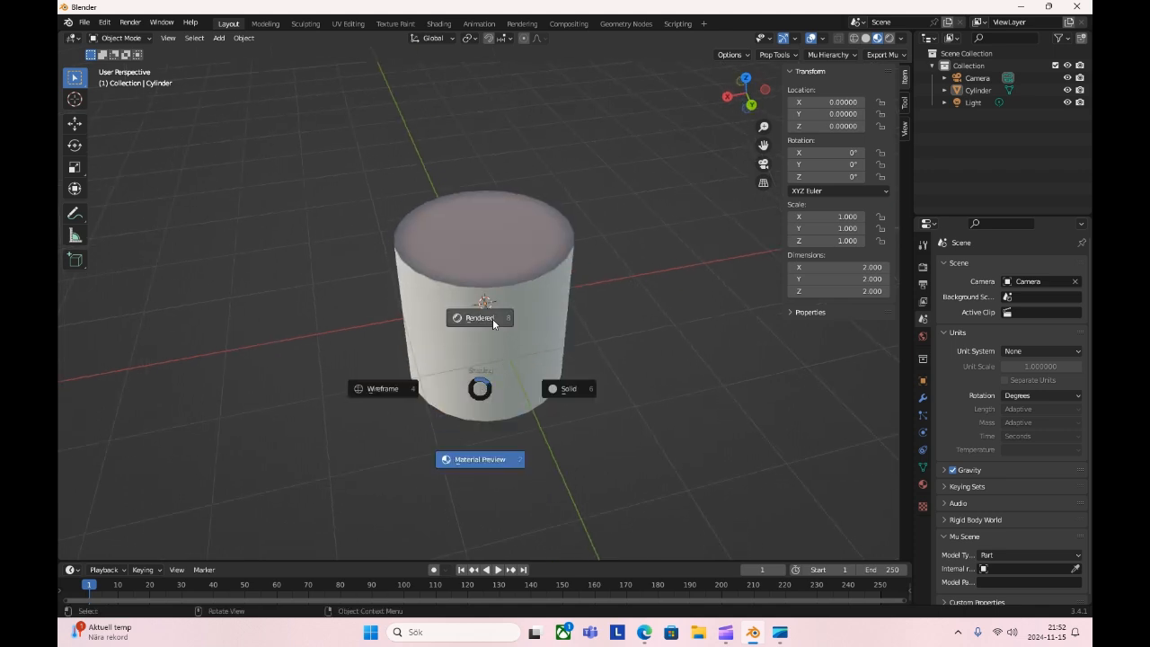
click(492, 318)
mouse_move(577, 316)
middle_down()
mouse_move(505, 333)
mouse_move(600, 369)
mouse_move(688, 275)
mouse_move(585, 339)
mouse_move(572, 203)
mouse_move(549, 497)
mouse_move(567, 534)
mouse_move(729, 467)
mouse_move(615, 483)
mouse_move(393, 469)
mouse_move(387, 426)
mouse_move(466, 437)
mouse_move(438, 400)
middle_up()
scroll(437, 395, up, 3)
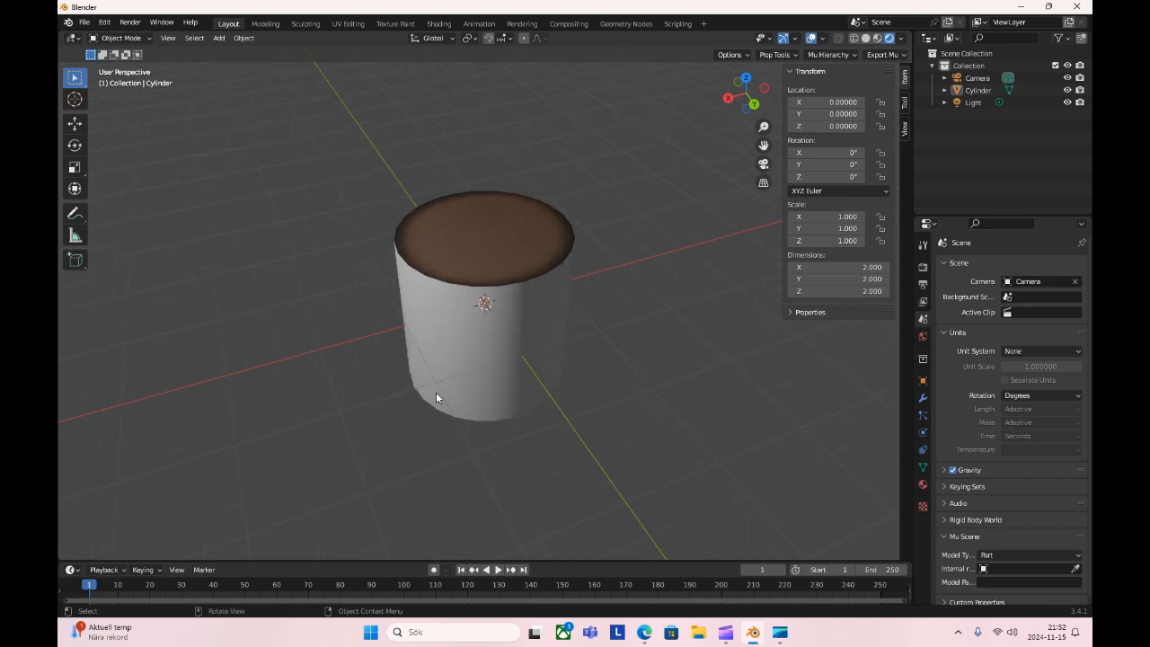
key(z)
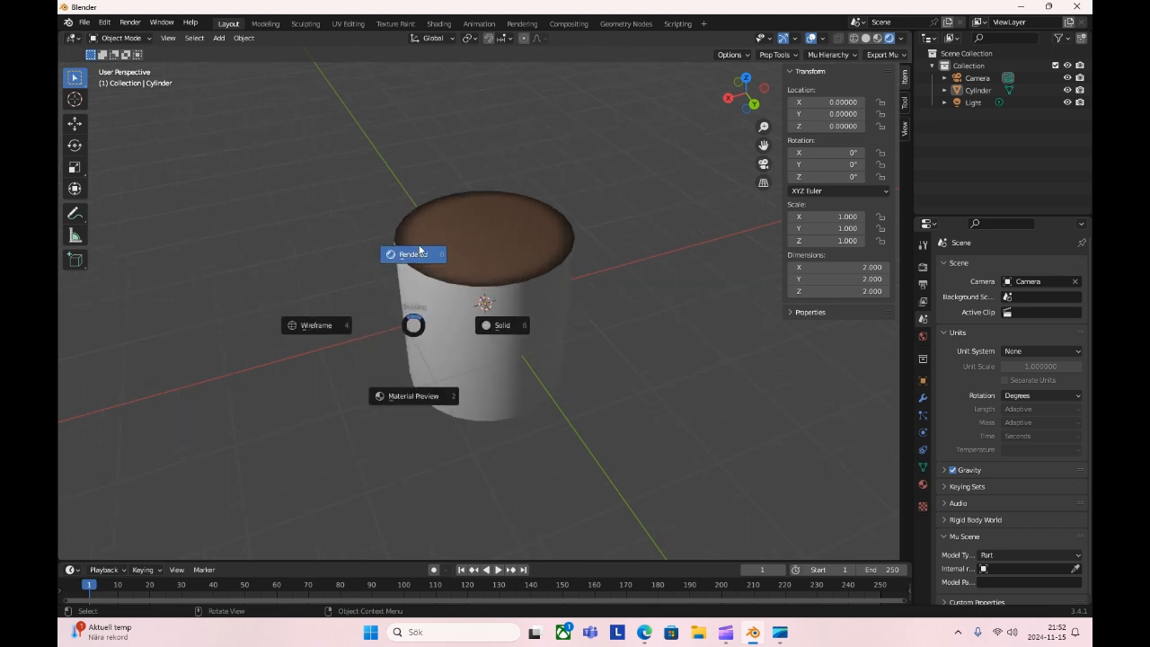
click(413, 396)
click(467, 320)
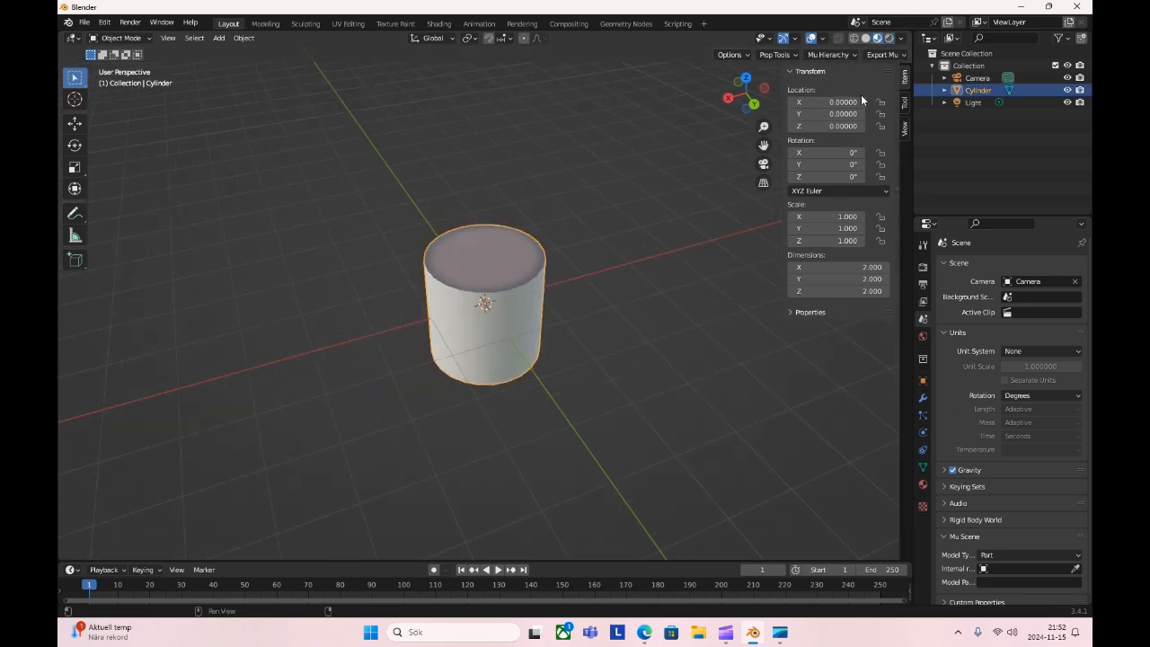
Add a second cylinder mesh with 10 vertices at the same location as the textured cylinder.
click(580, 345)
key(shift+a)
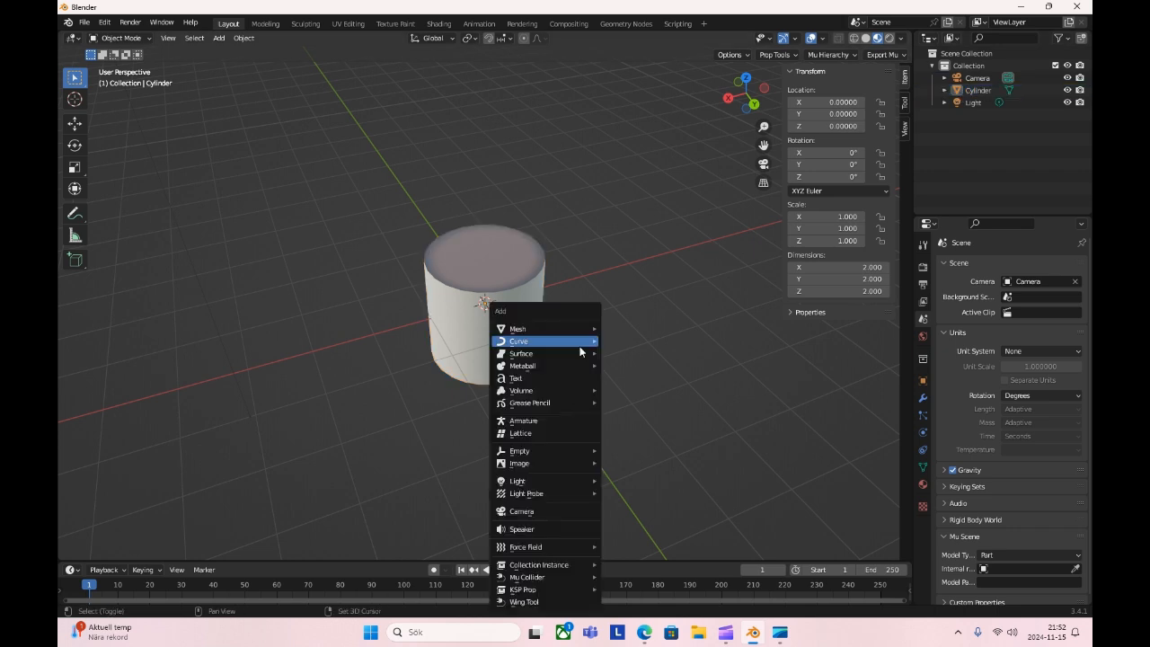
mouse_move(562, 325)
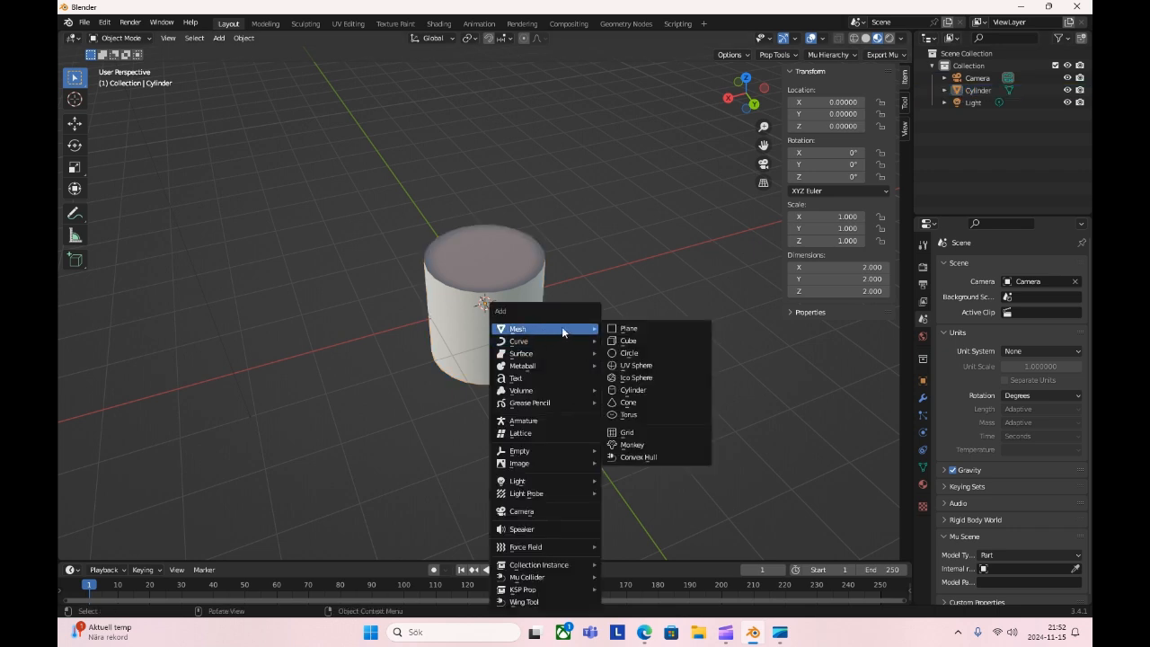
click(640, 392)
mouse_move(215, 404)
mouse_down()
mouse_move(184, 404)
mouse_move(218, 405)
mouse_up()
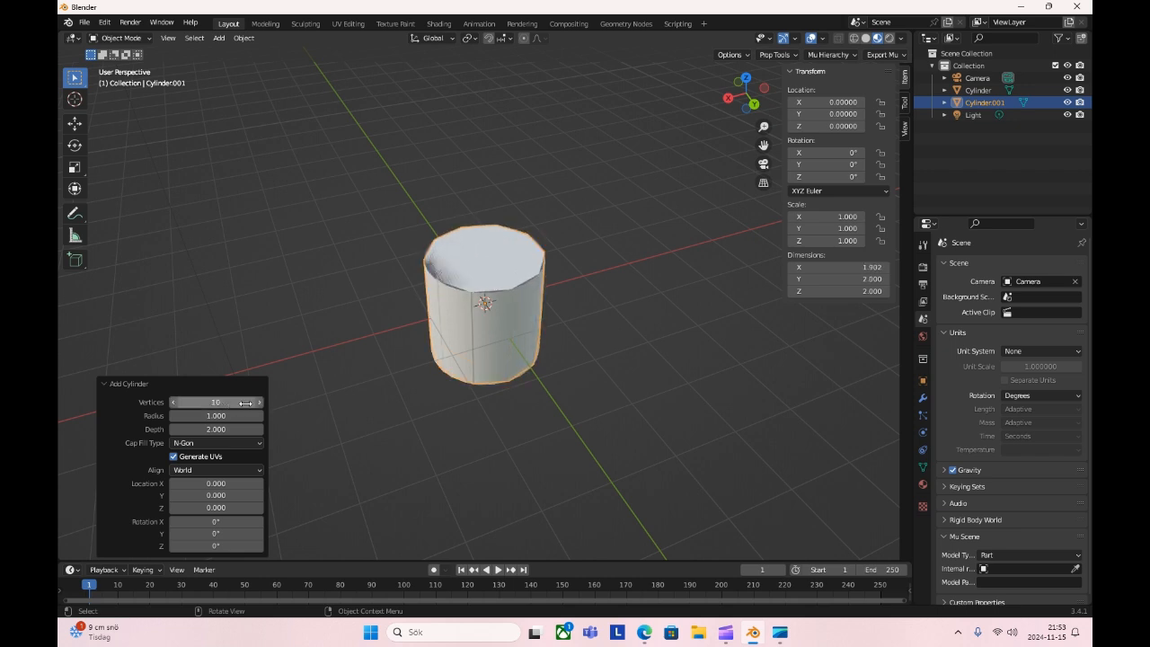
scroll(396, 390, up, 2)
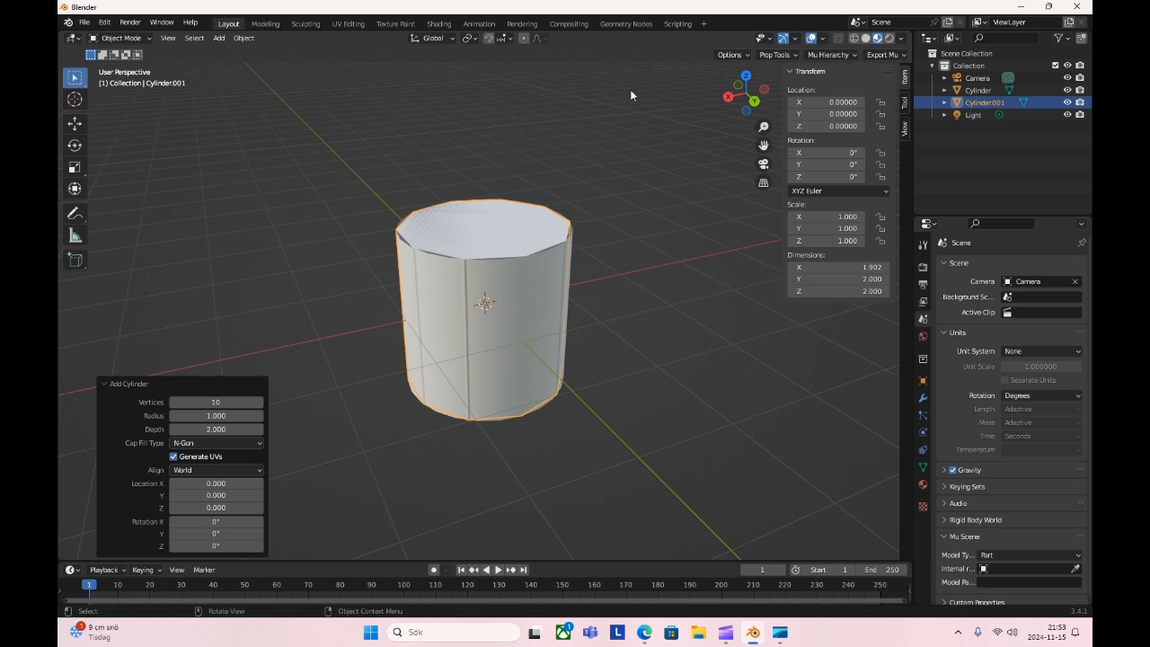
Rename the new 10-sided cylinder object to Collider.
click(987, 103)
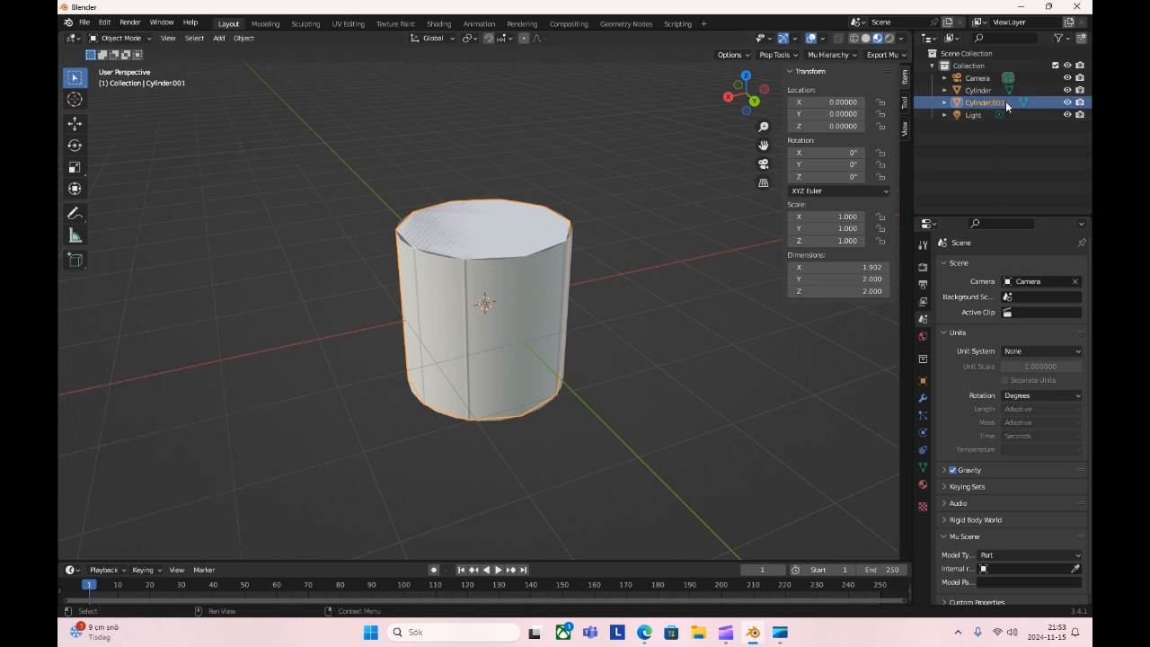
click(922, 382)
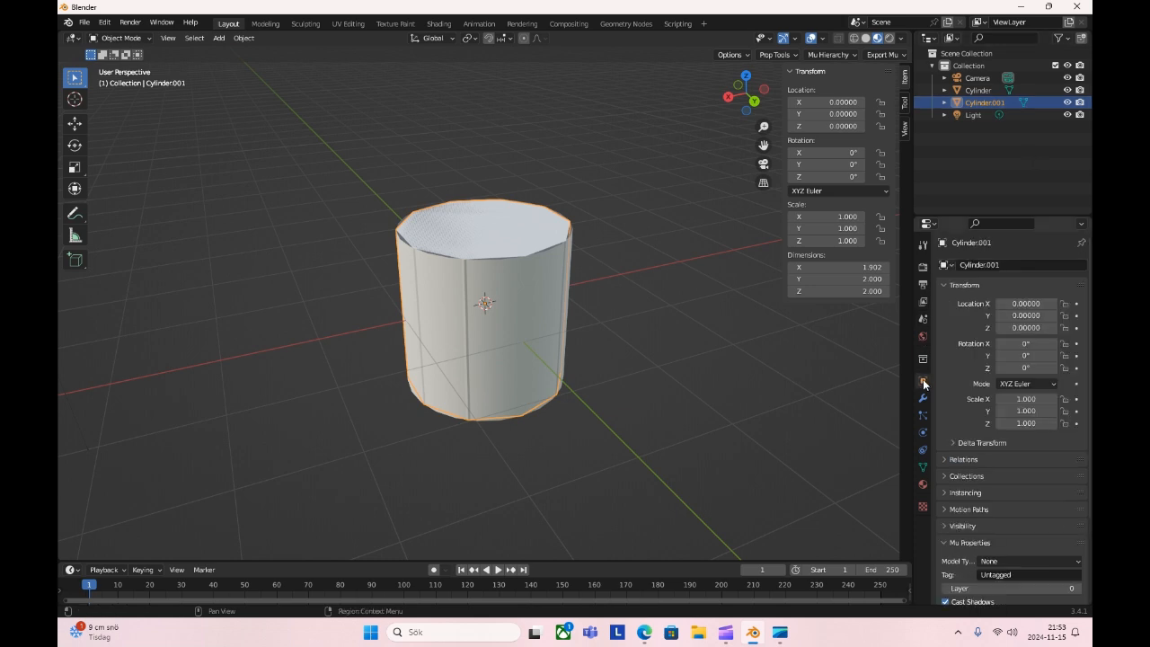
click(968, 263)
text(c)
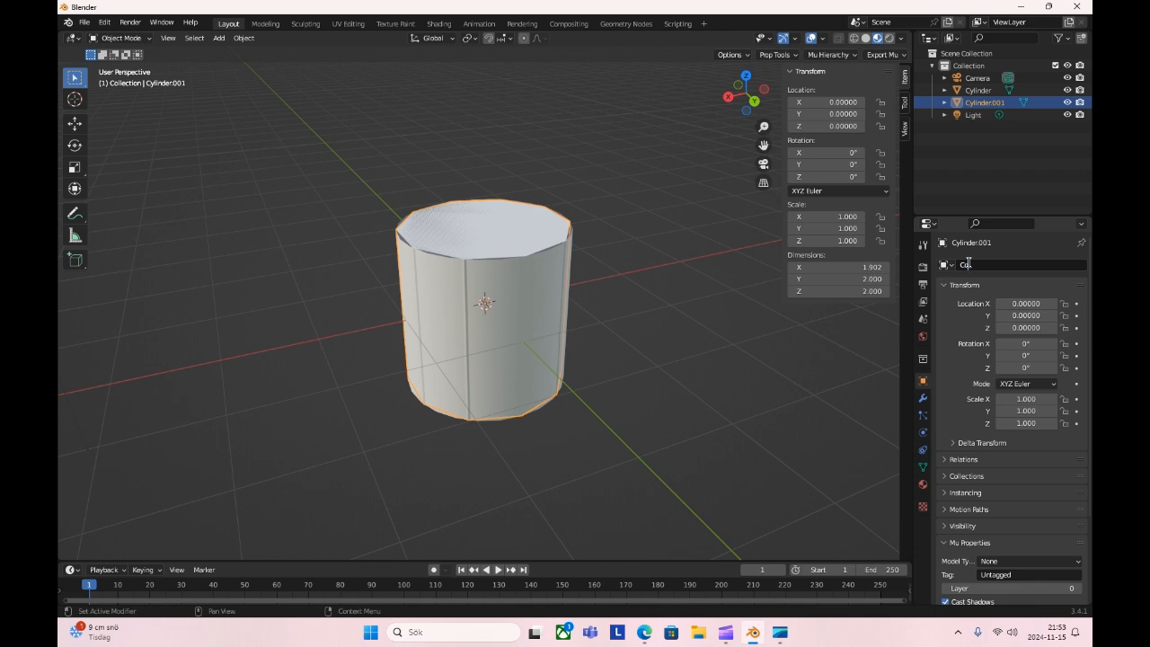
text(ollider)
key(Return)
Rename the textured cylinder object to Model.
click(978, 103)
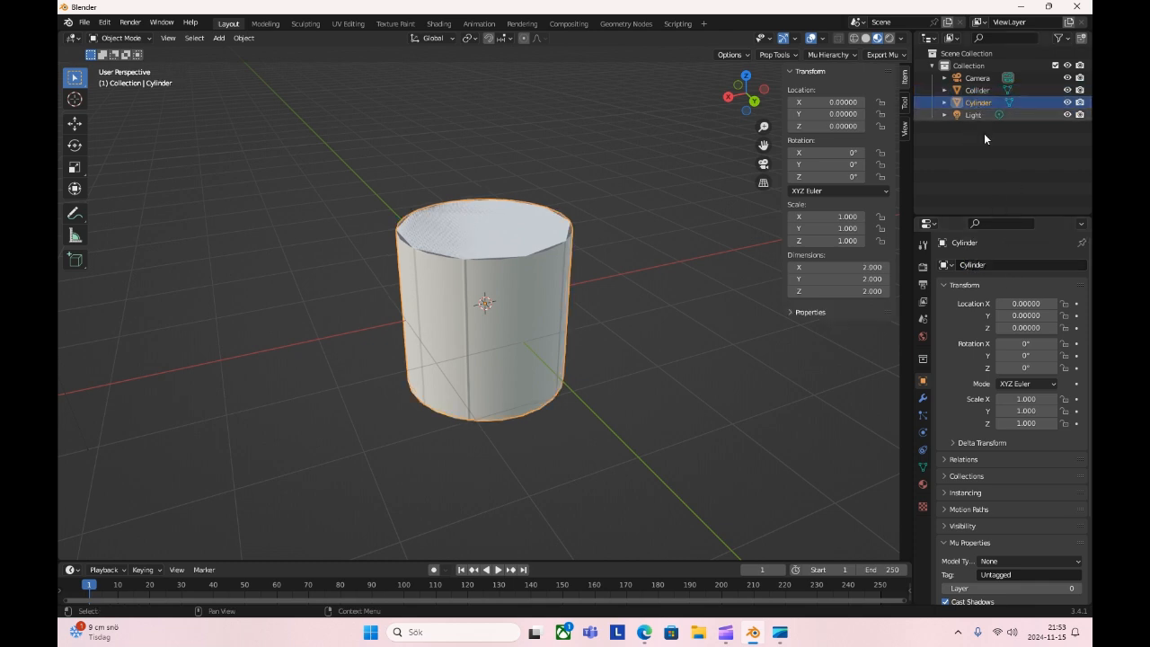
text(M)
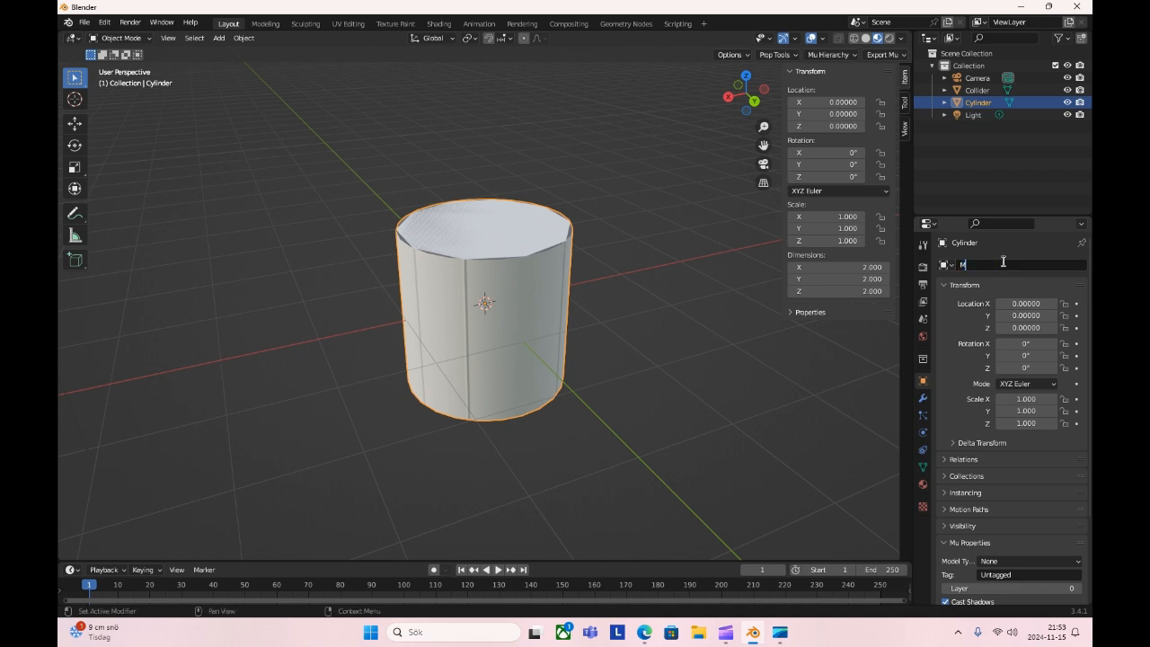
text(odel)
key(Return)
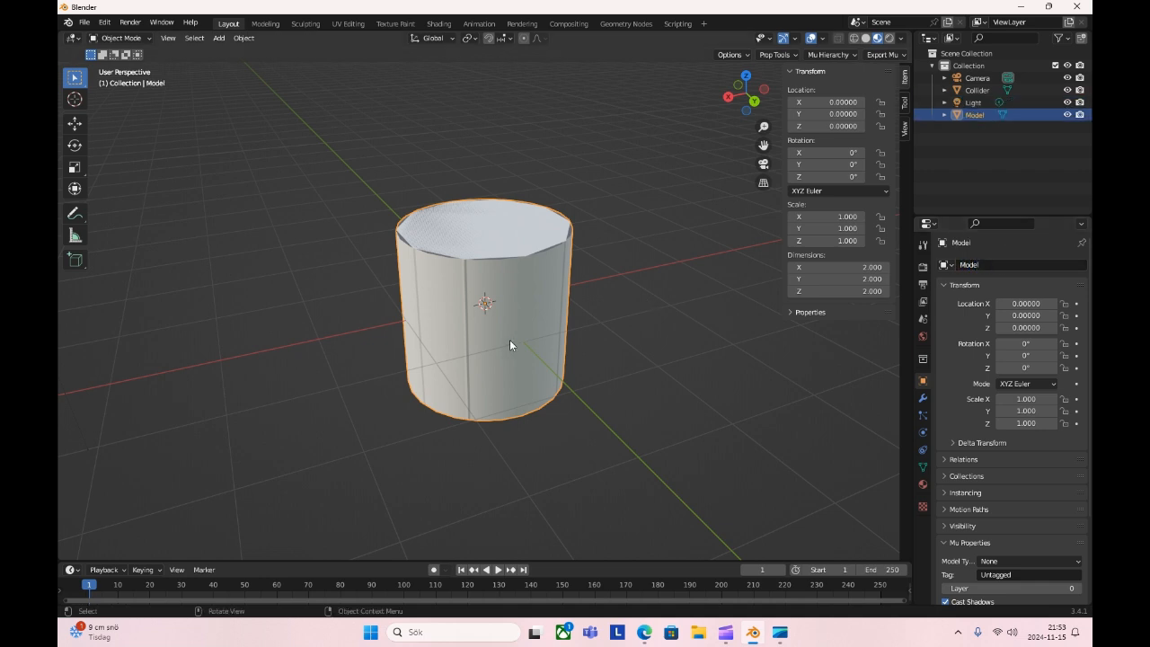
Select the Collider and Model objects together.
click(660, 491)
click(514, 329)
shift+click(474, 267)
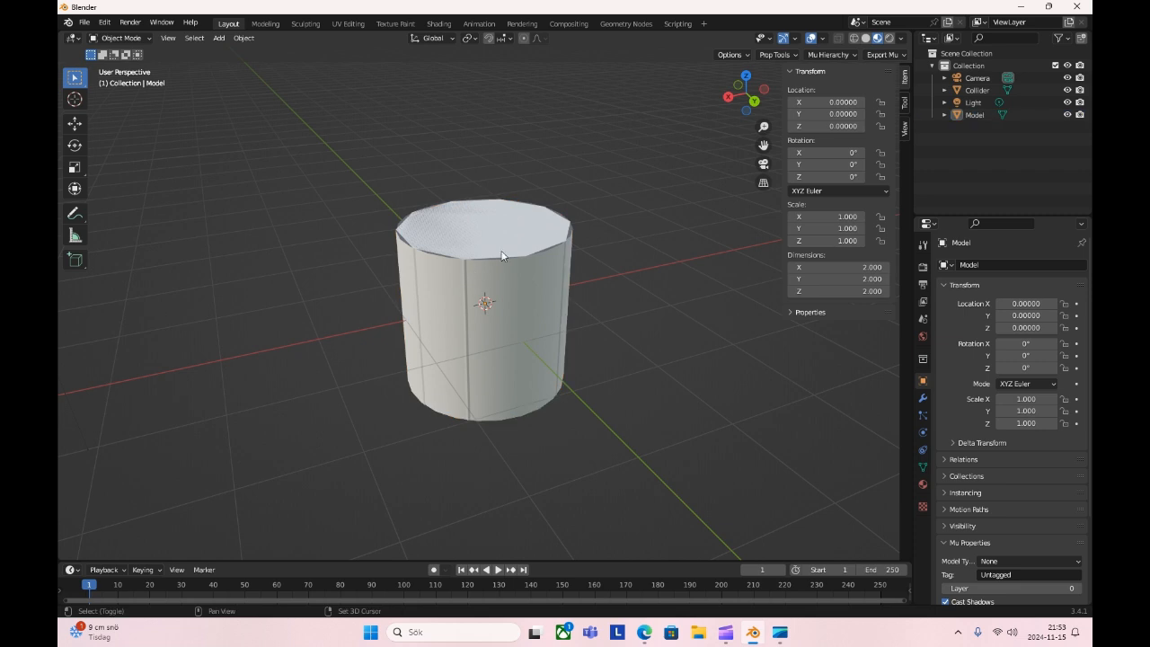
shift+click(518, 244)
shift+click(514, 274)
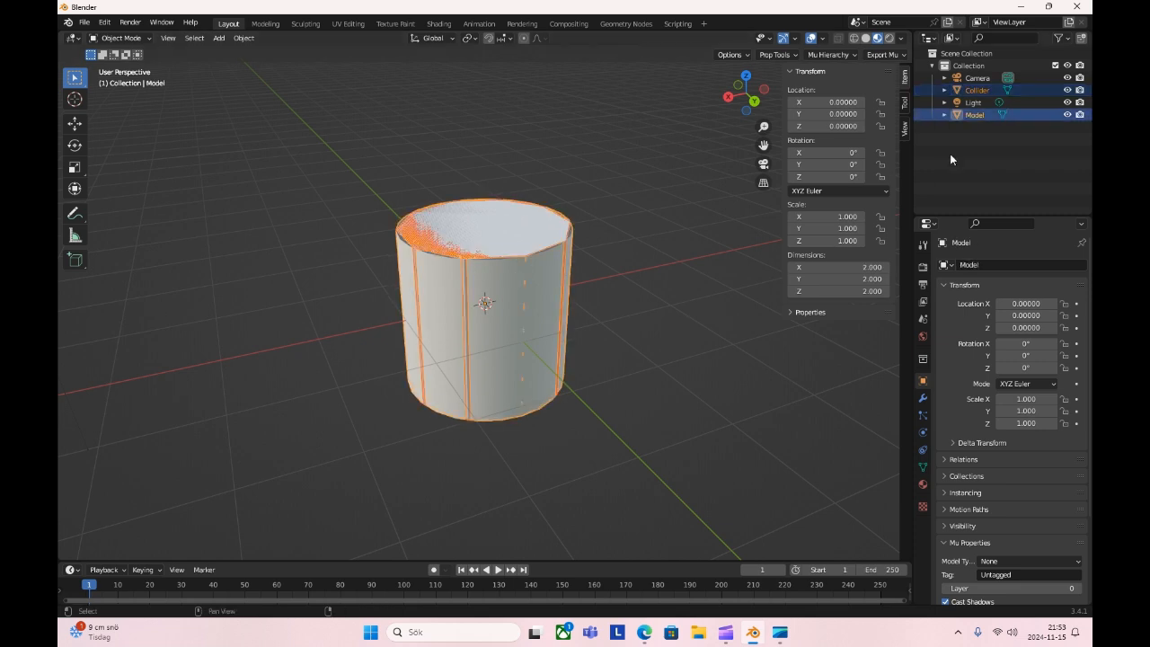
scroll(482, 297, up, 1)
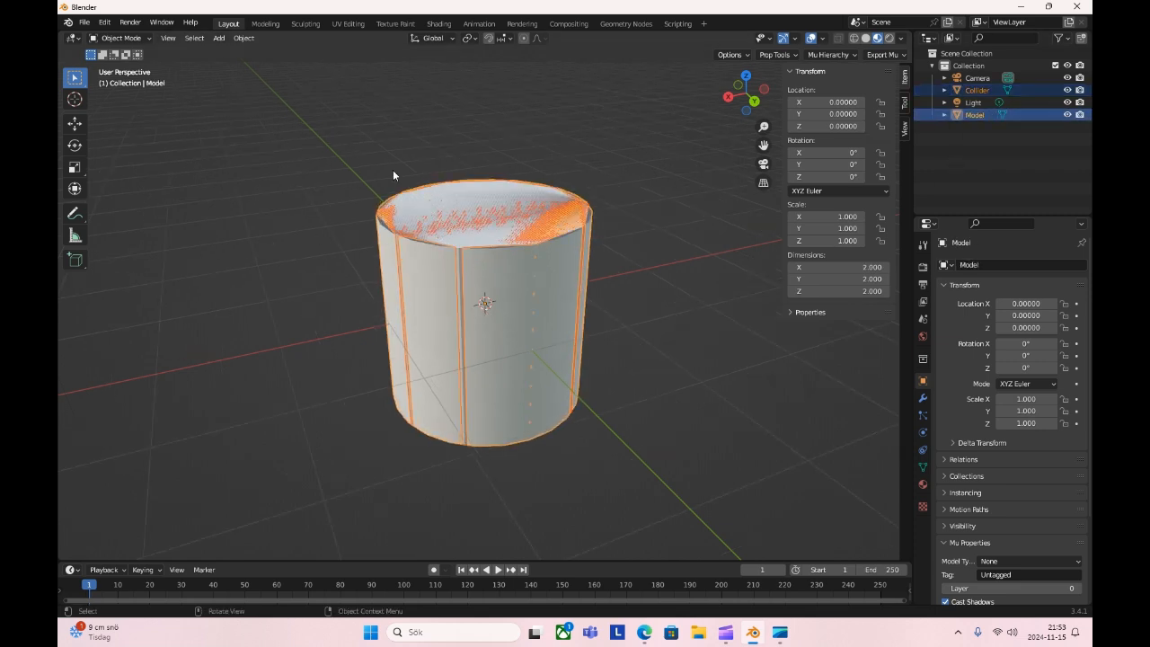
Export the Model and Collider objects as an FBX file named Testmode.fbx in the Pictures folder.
click(105, 22)
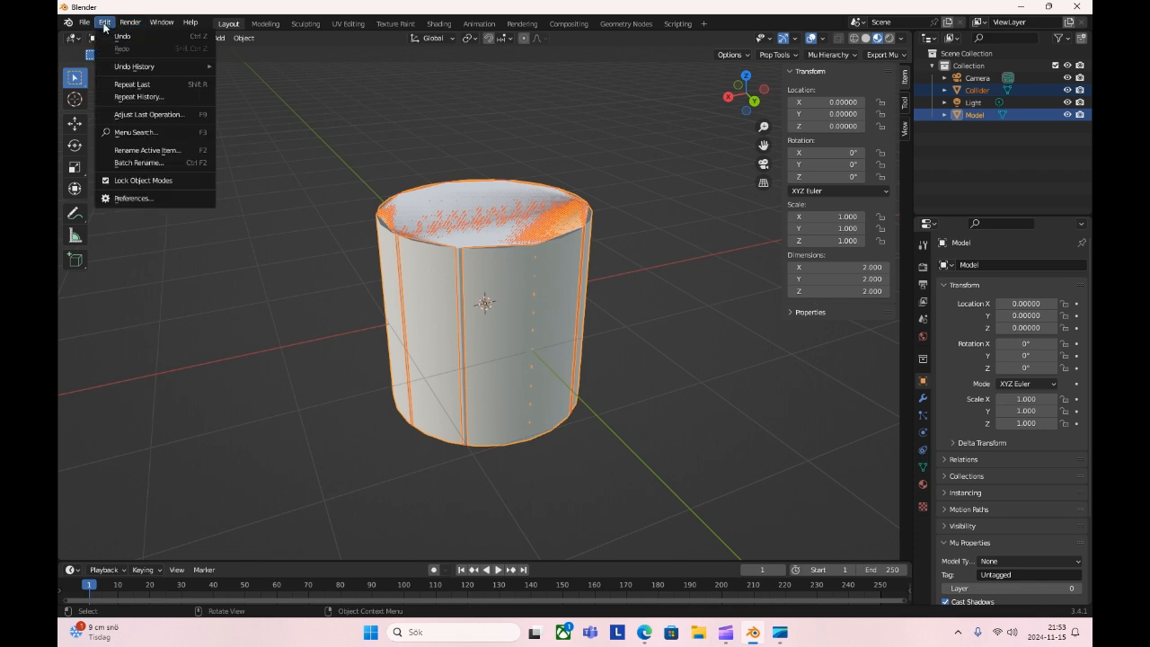
click(84, 21)
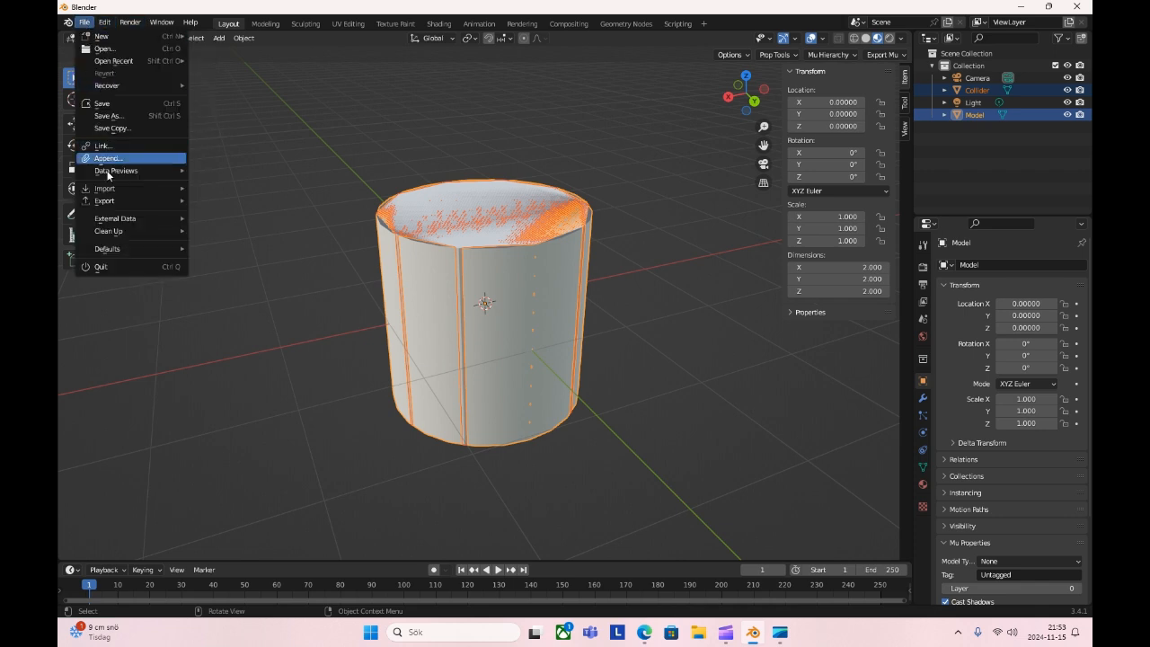
mouse_move(115, 208)
click(222, 309)
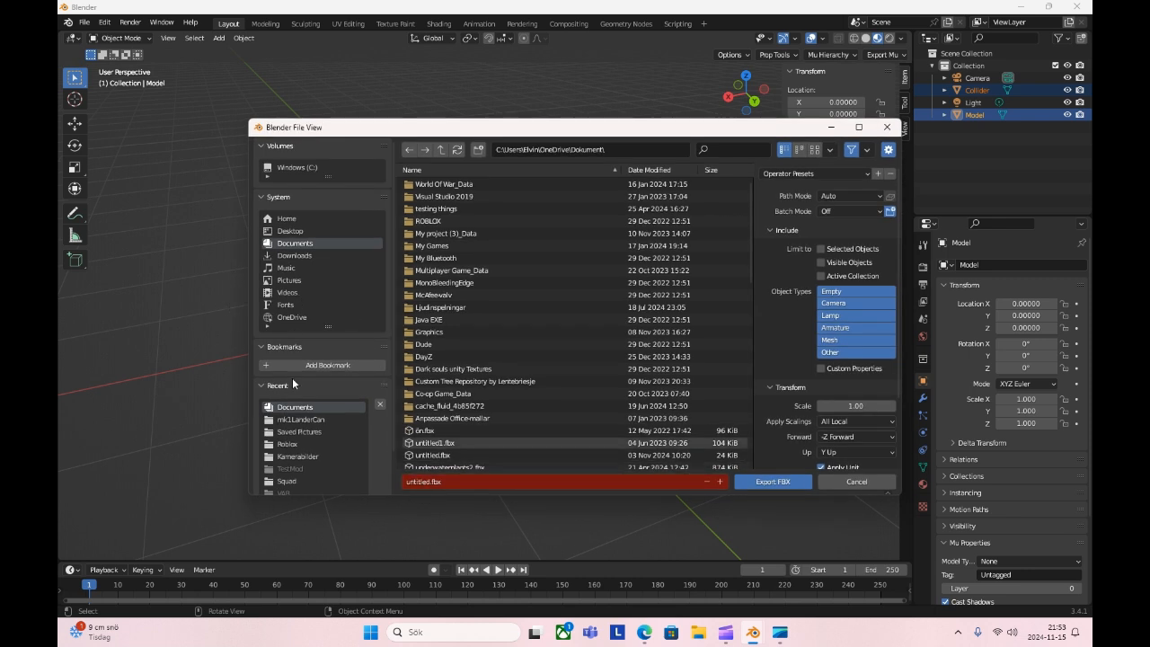
click(286, 281)
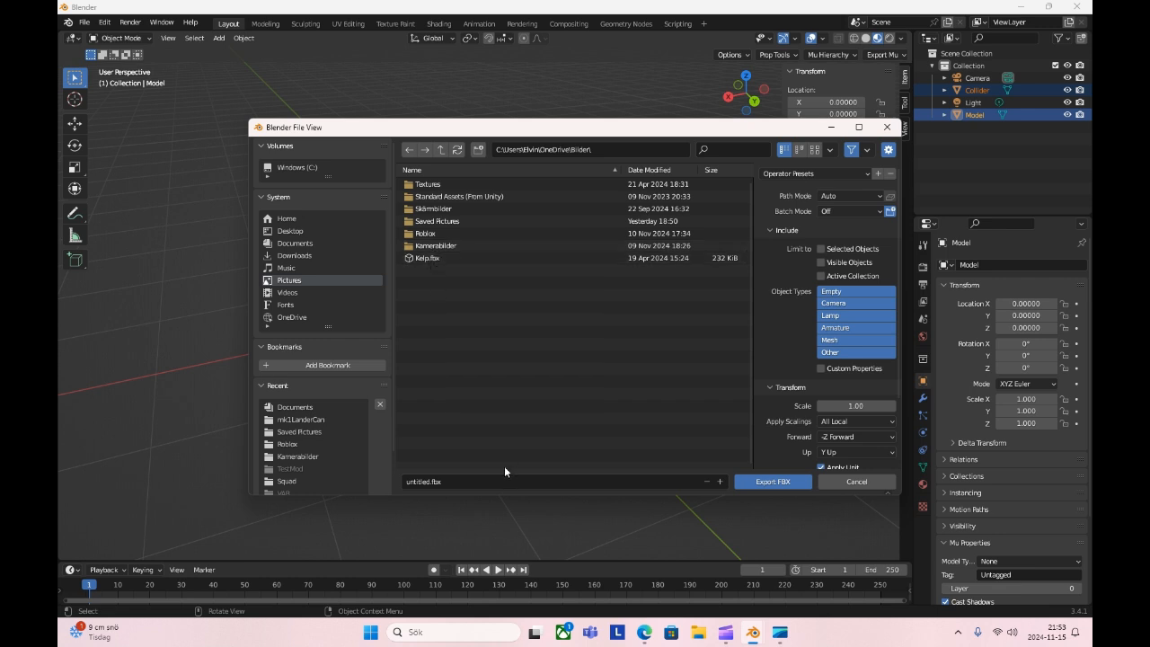
click(431, 482)
double_click(430, 482)
key(BackSpace)
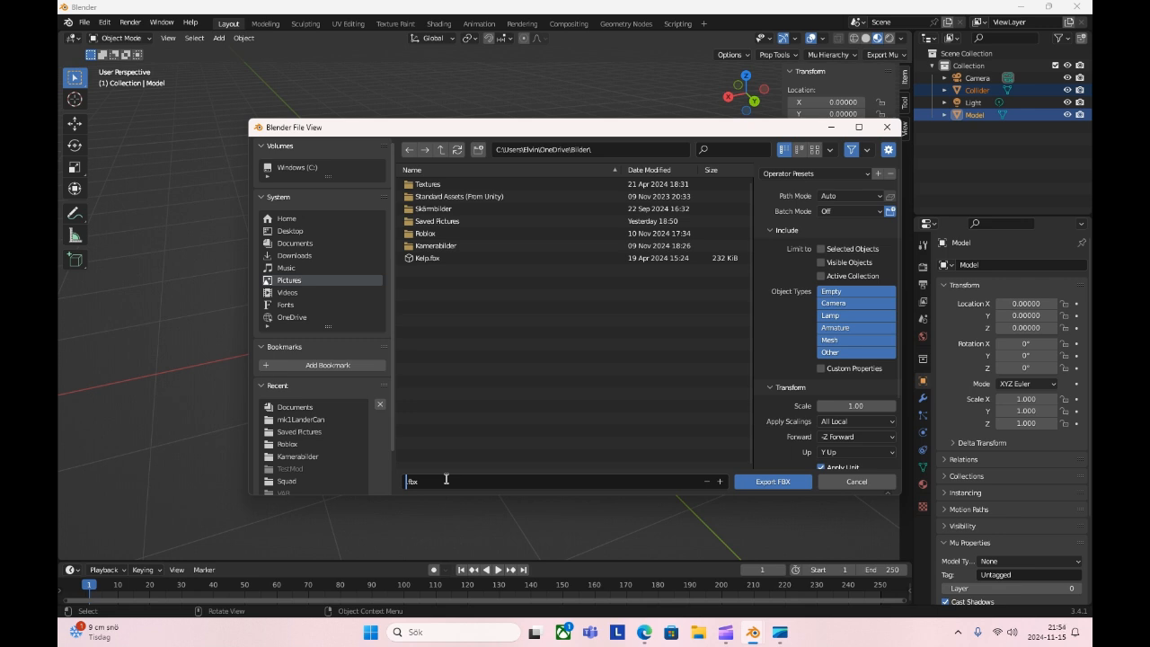
text(Testmode)
click(771, 482)
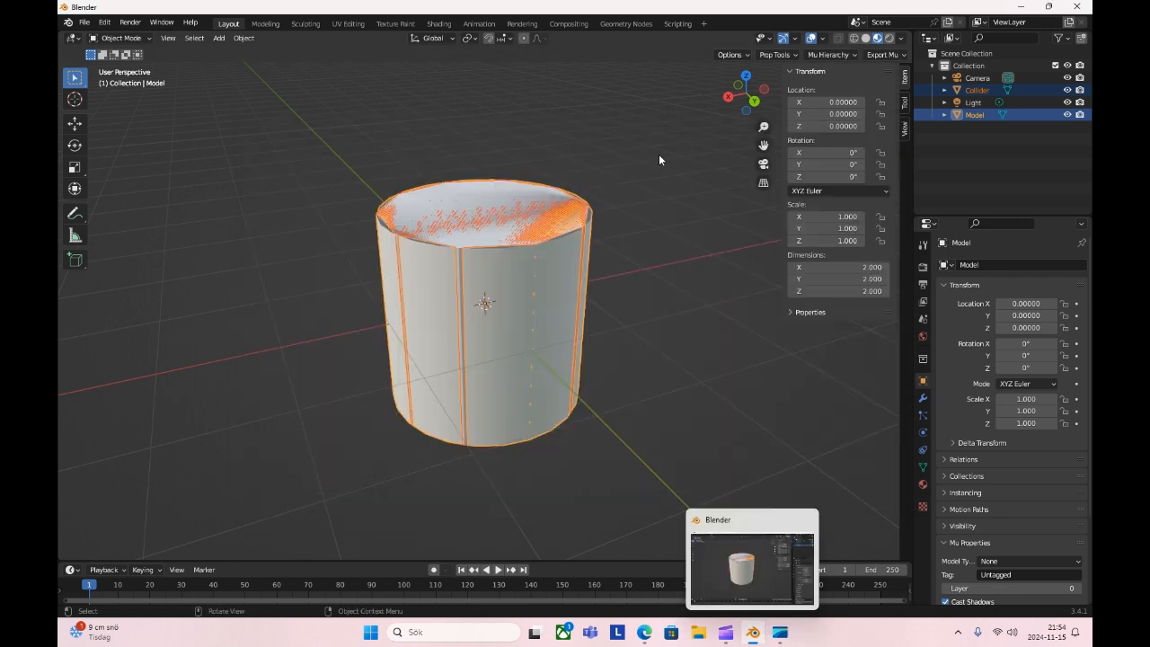
Switch to the UV Editing workspace and change its UV editor area to the Image Editor.
click(350, 24)
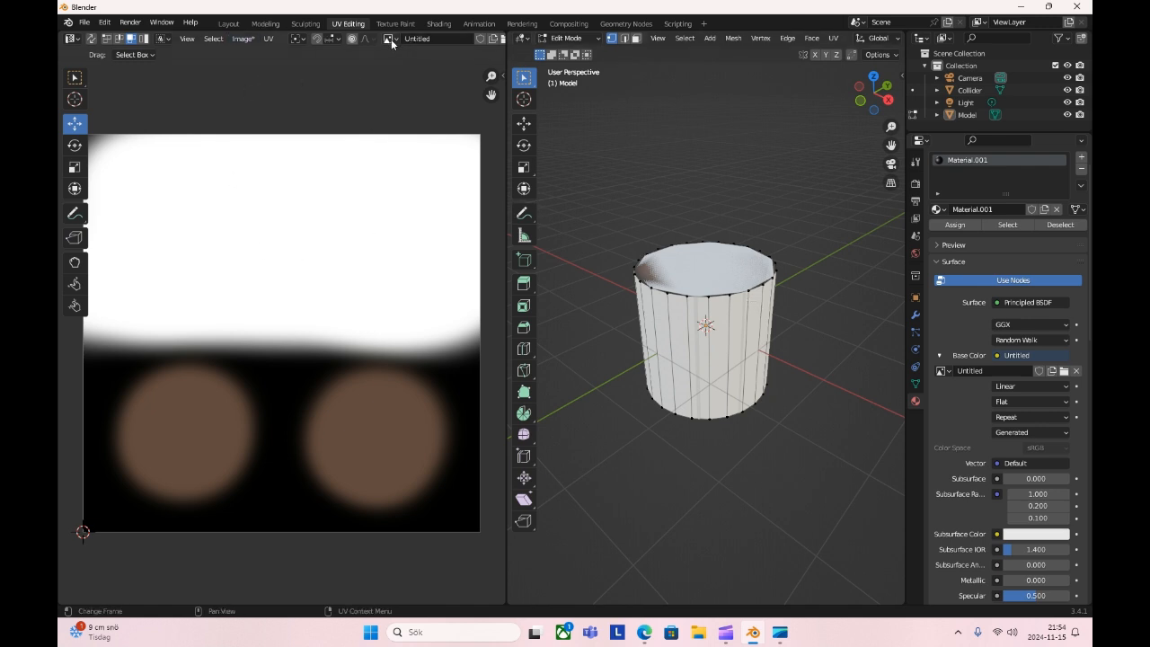
click(241, 39)
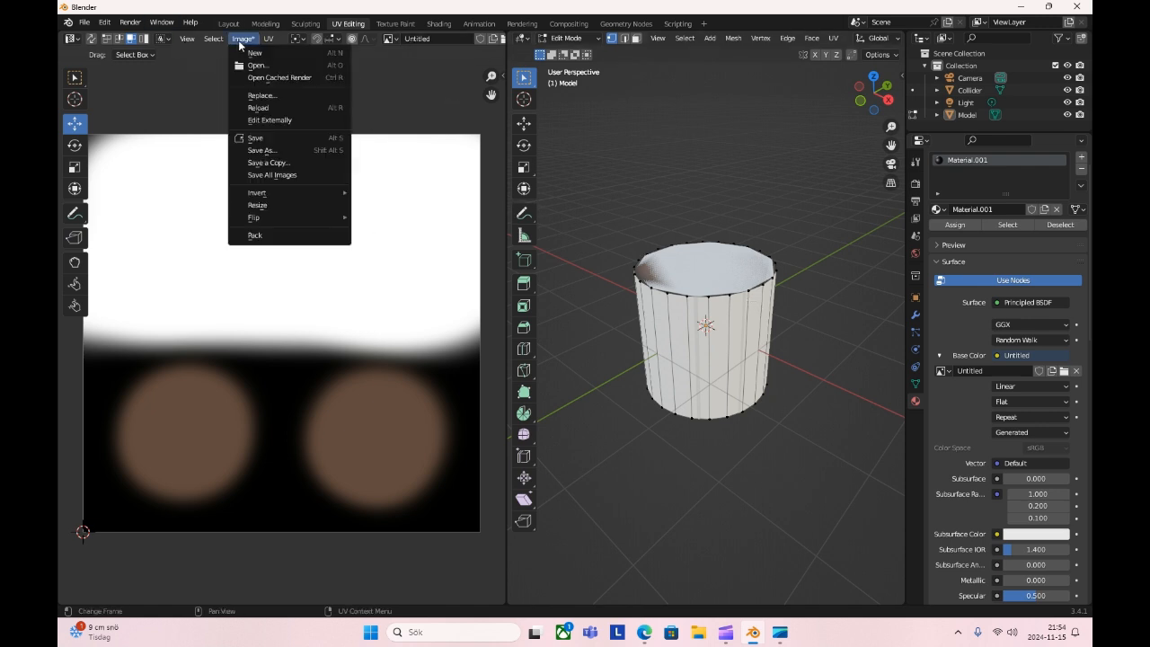
click(70, 38)
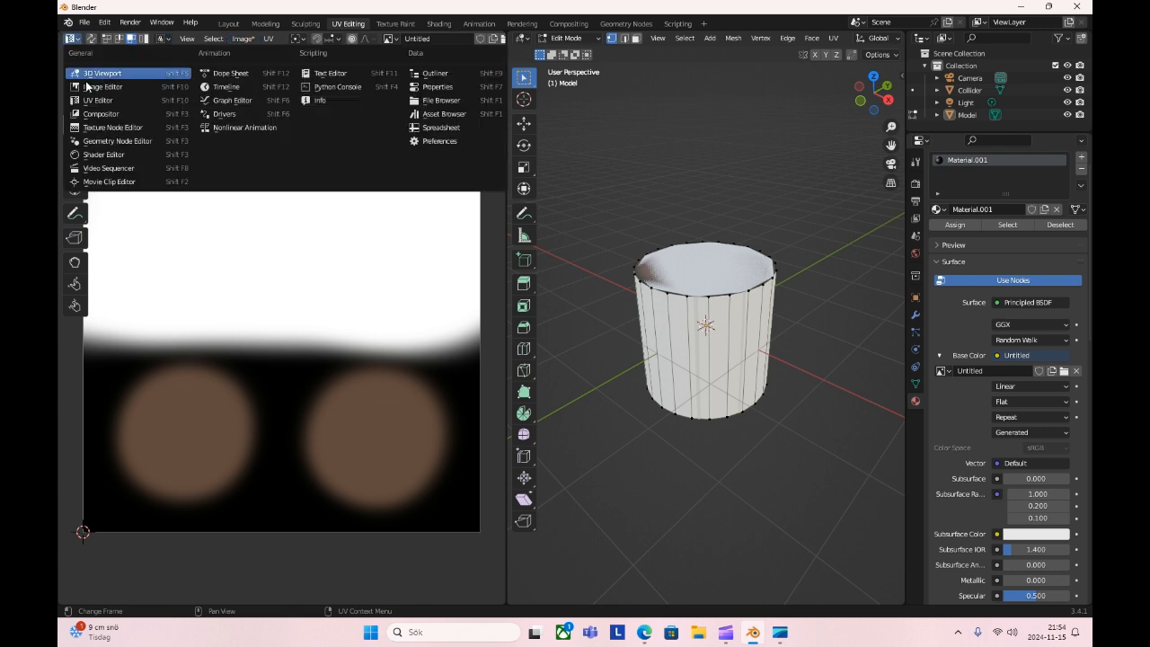
click(86, 86)
Save the painted texture image as TutorialTexture.png in the Kamerabilder folder inside Pictures.
click(171, 39)
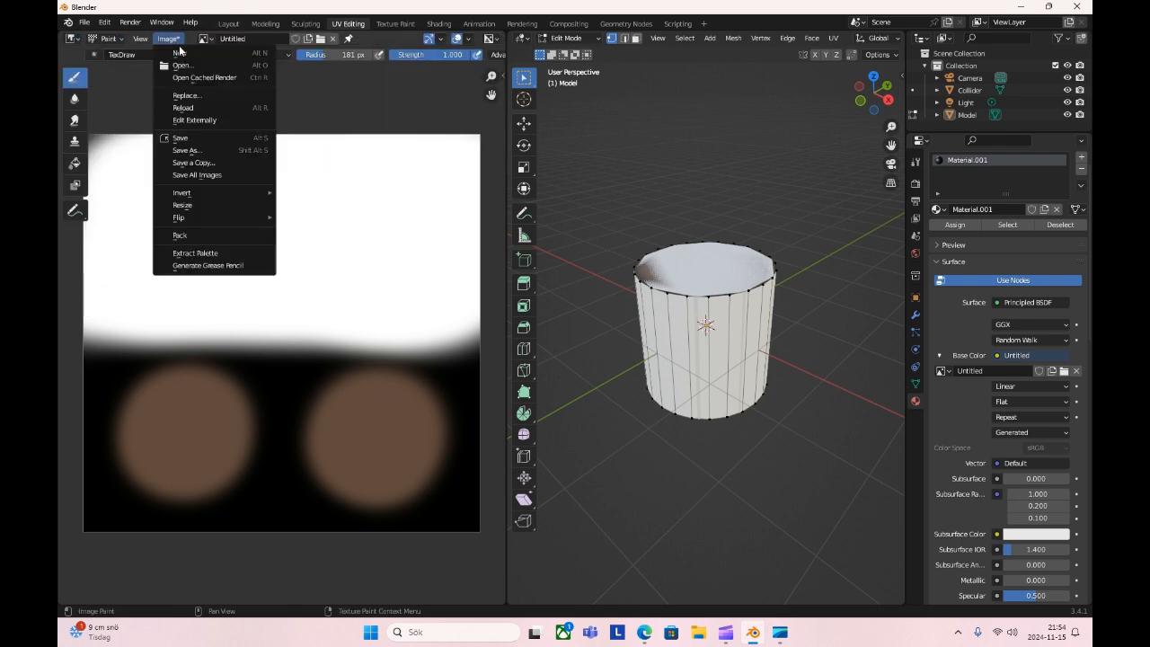
click(209, 161)
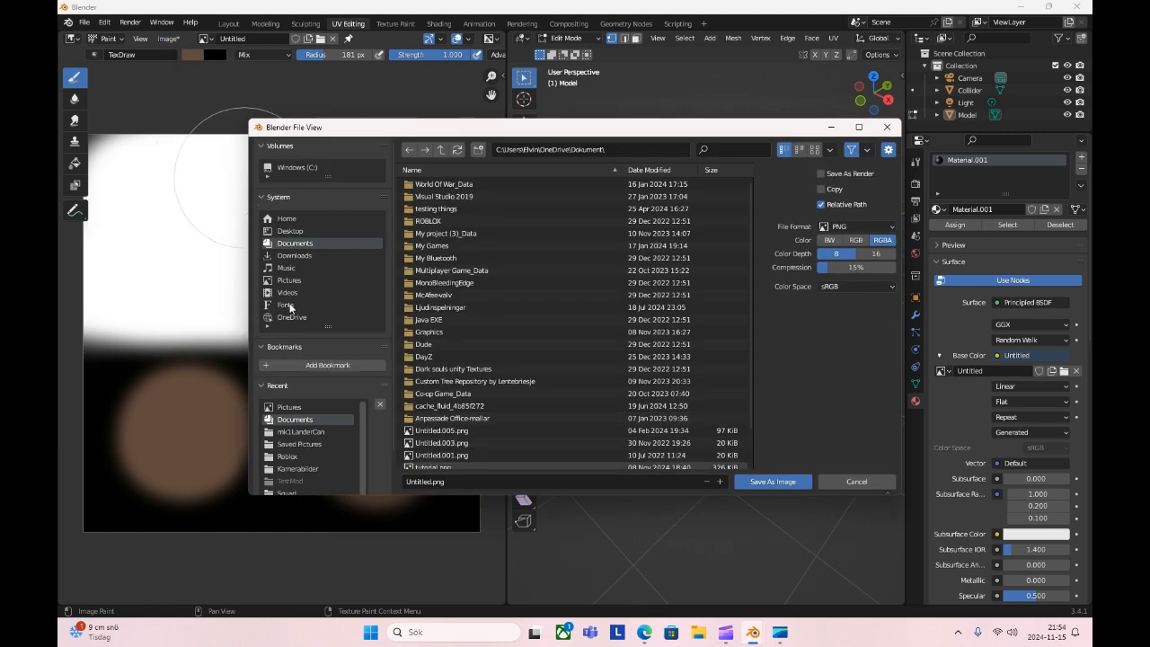
click(291, 281)
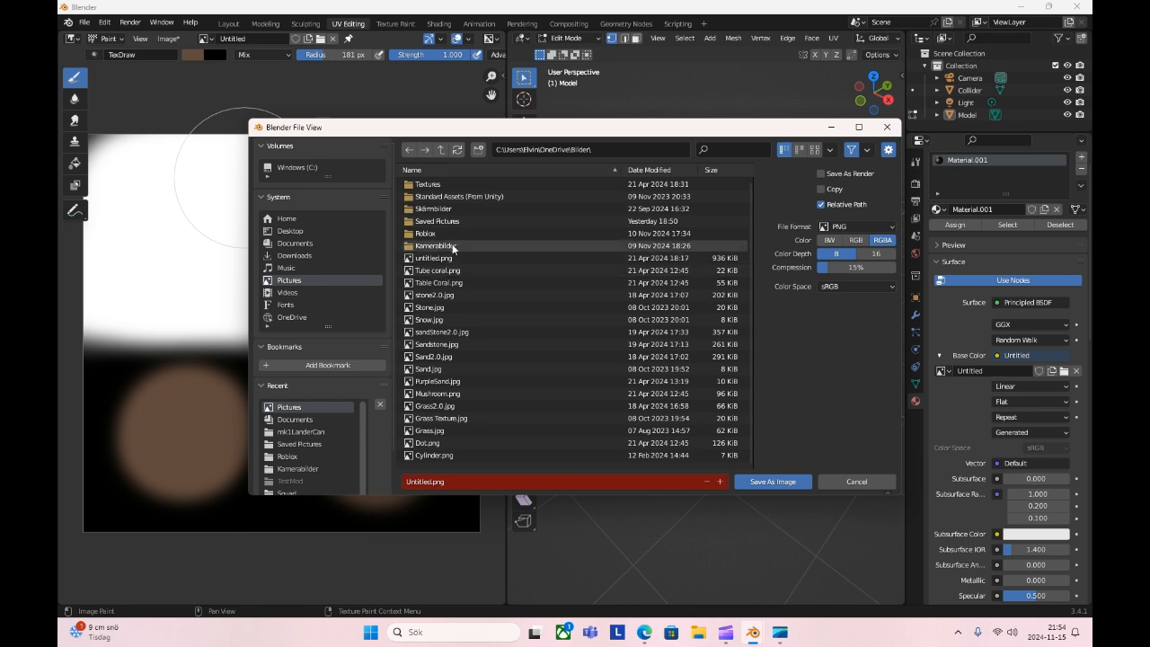
double_click(426, 246)
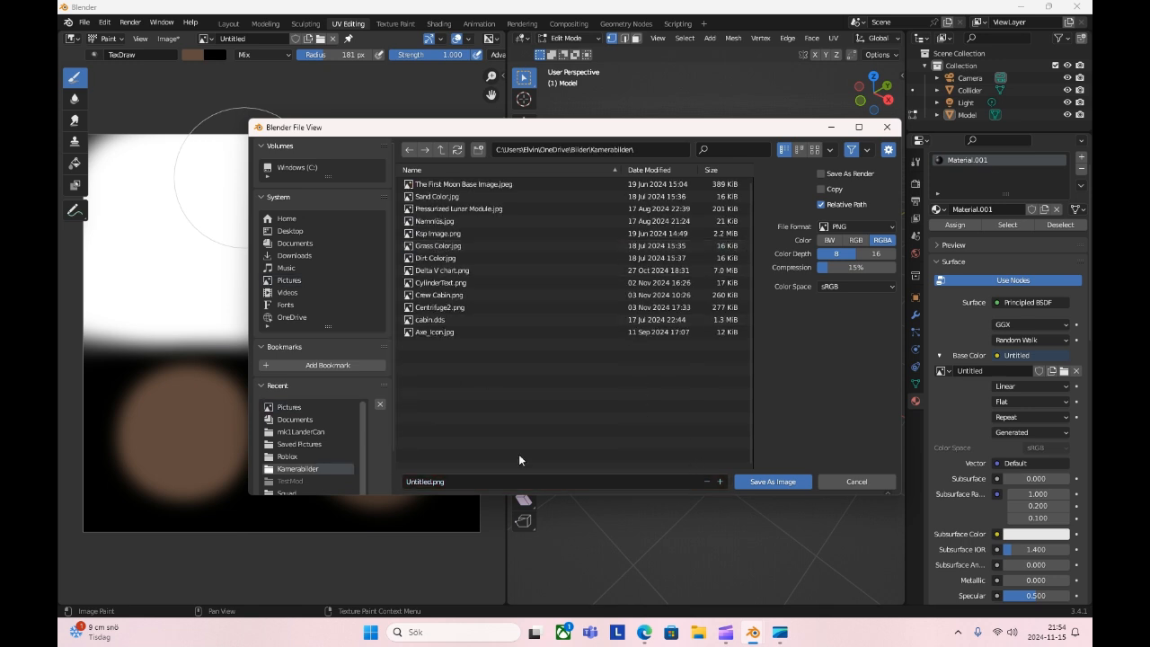
click(447, 481)
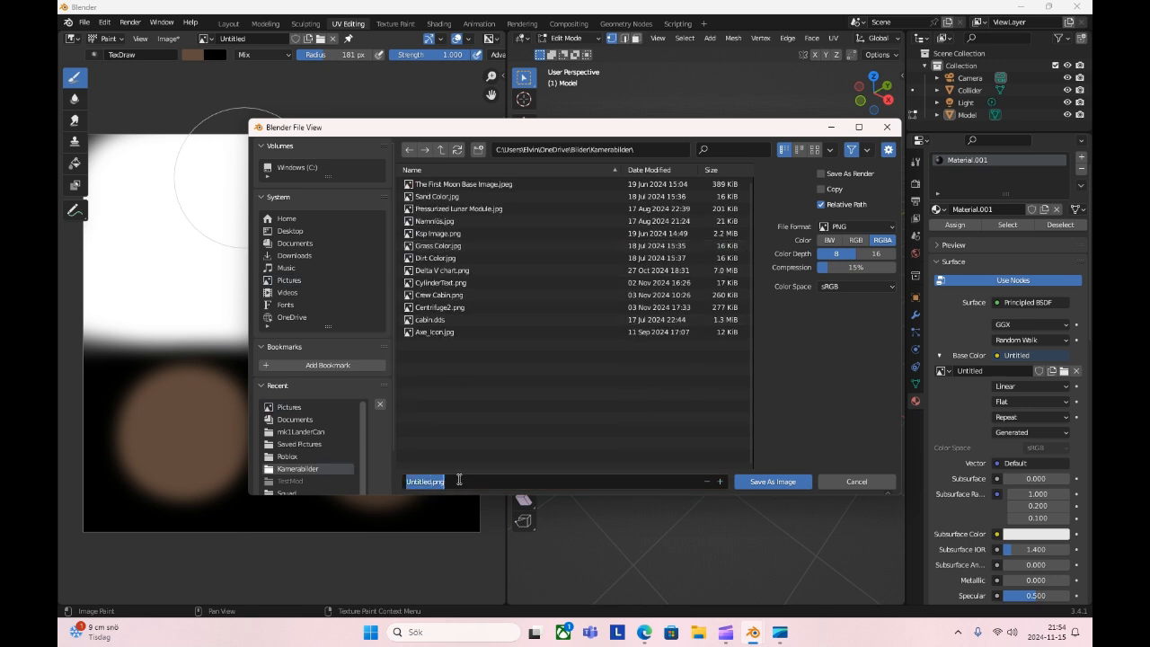
drag(431, 480, 392, 483)
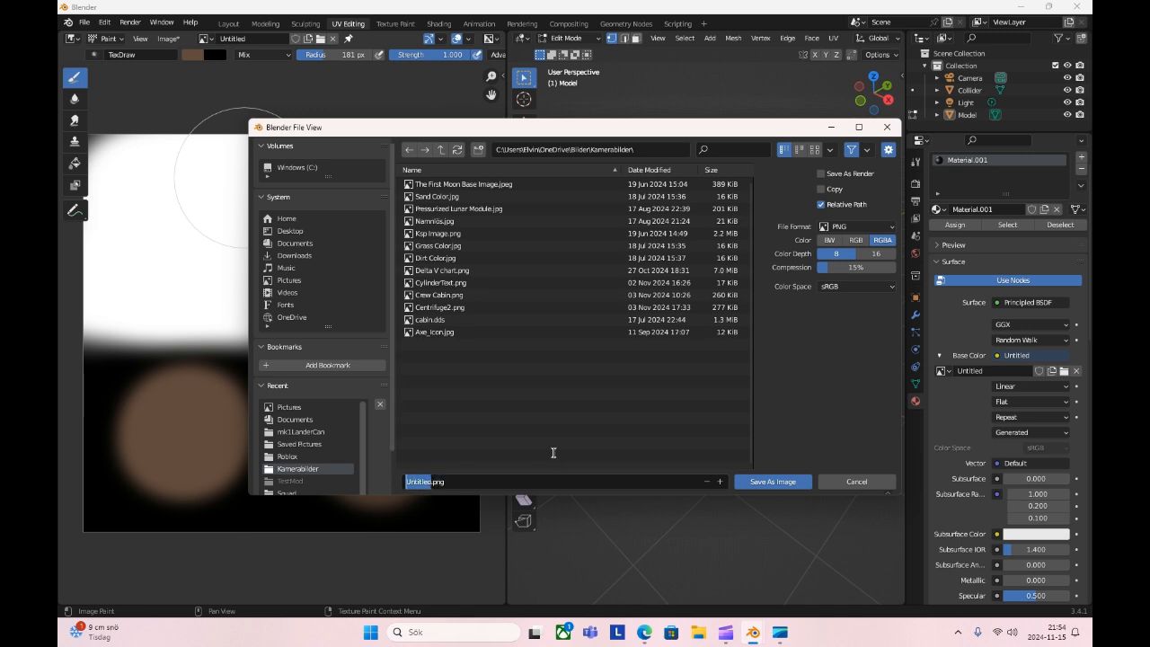
text(TutorialTexture)
click(763, 485)
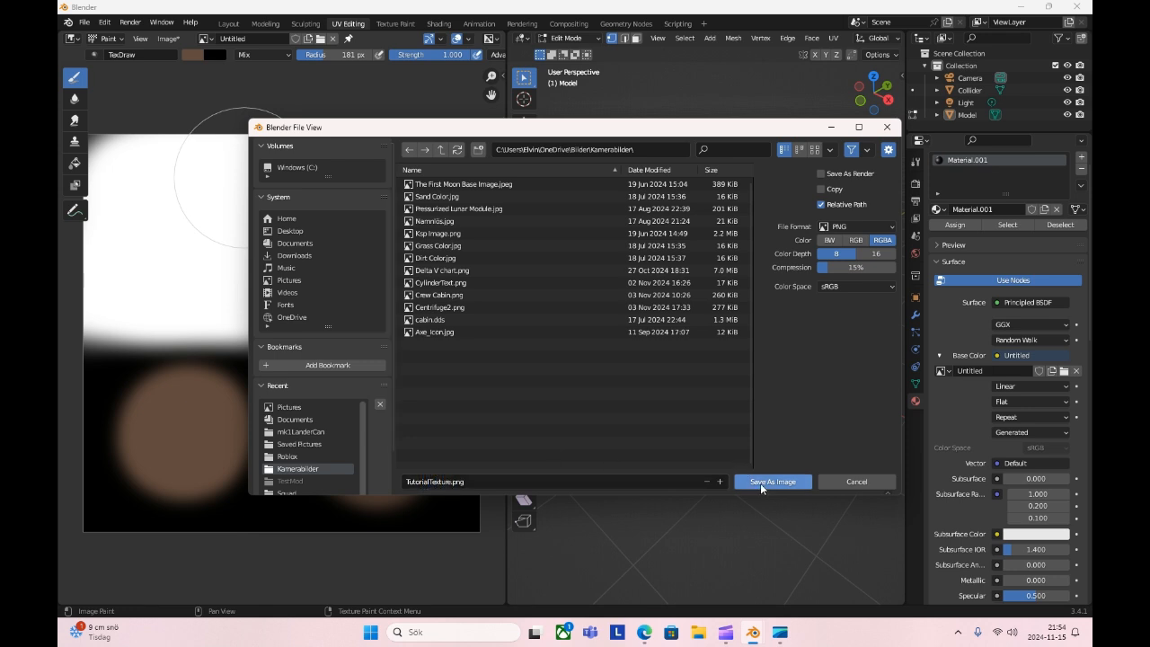
click(761, 485)
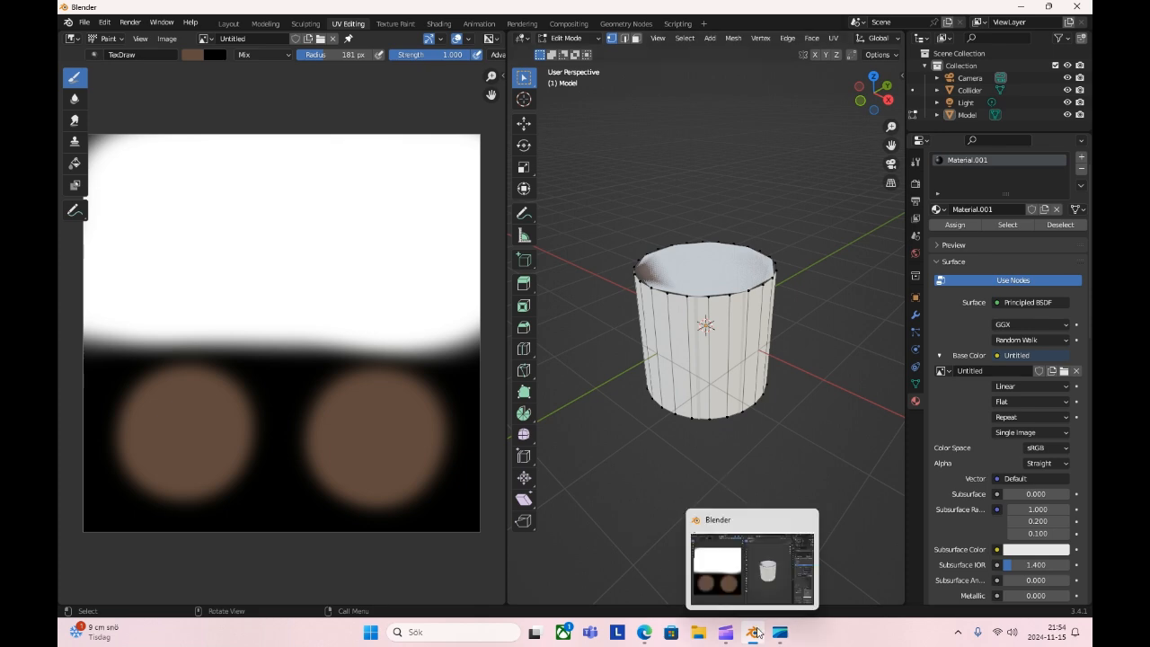
Minimize the open windows to reach the desktop and launch Unity 2017.4.9f1.
click(756, 634)
click(728, 634)
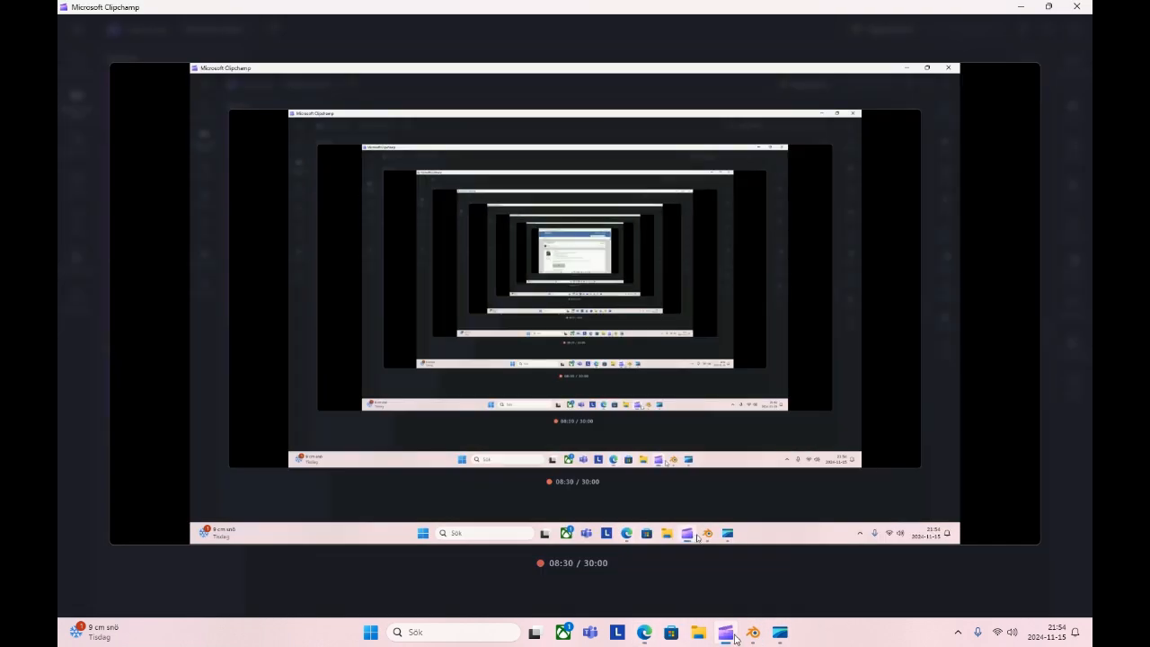
click(725, 634)
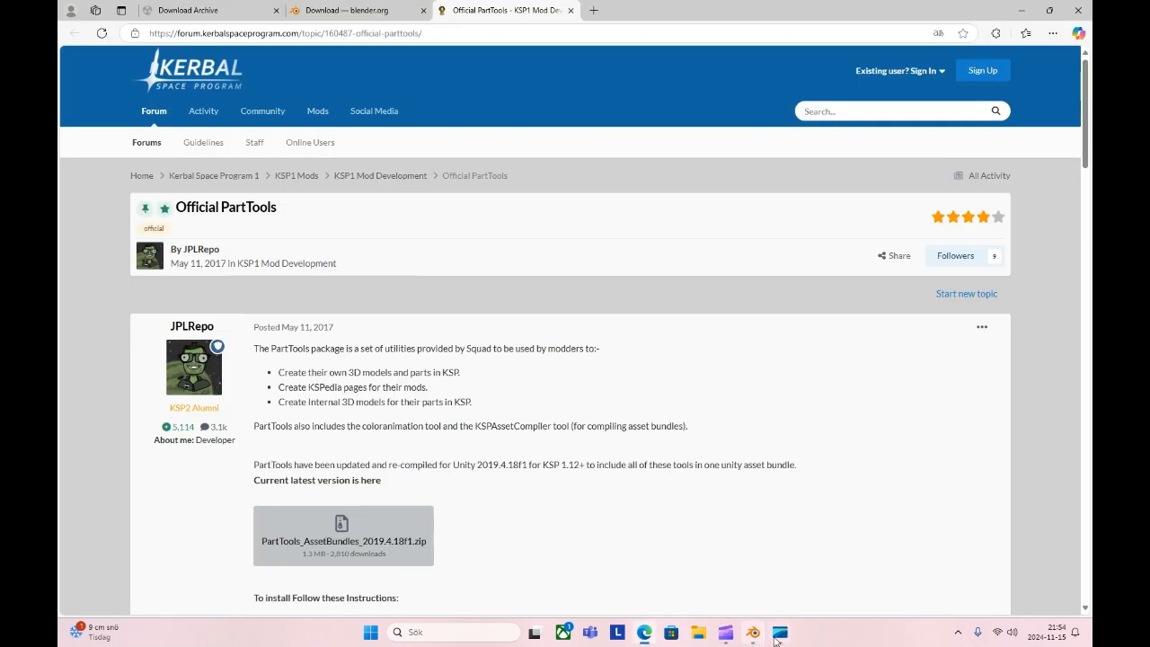
click(644, 632)
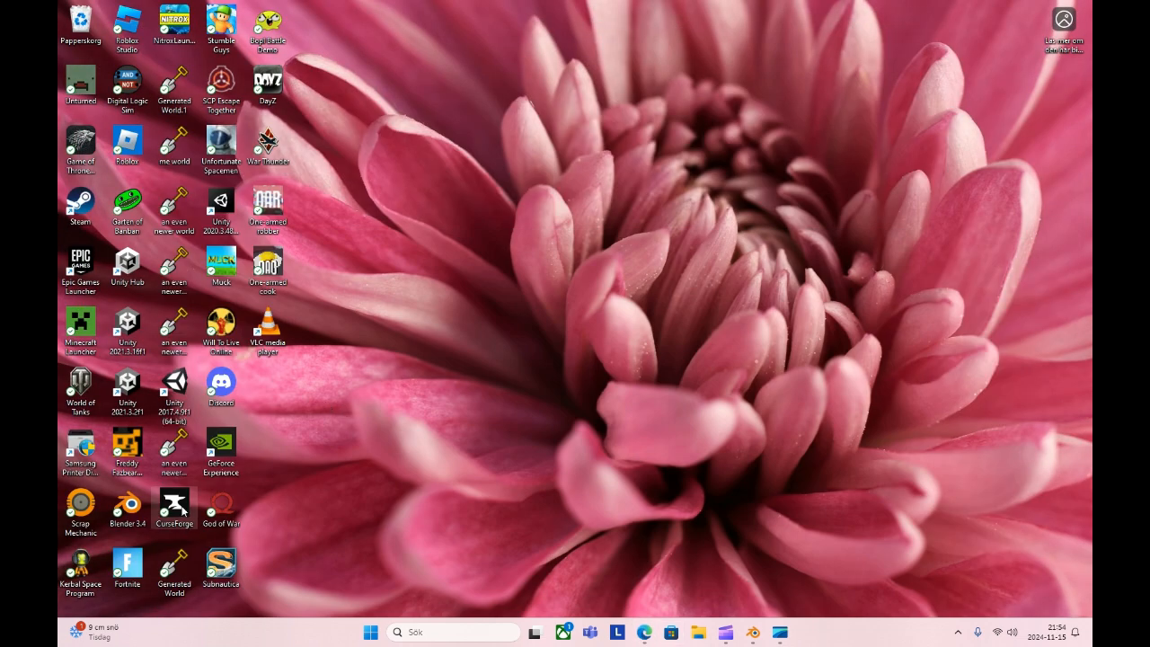
double_click(182, 402)
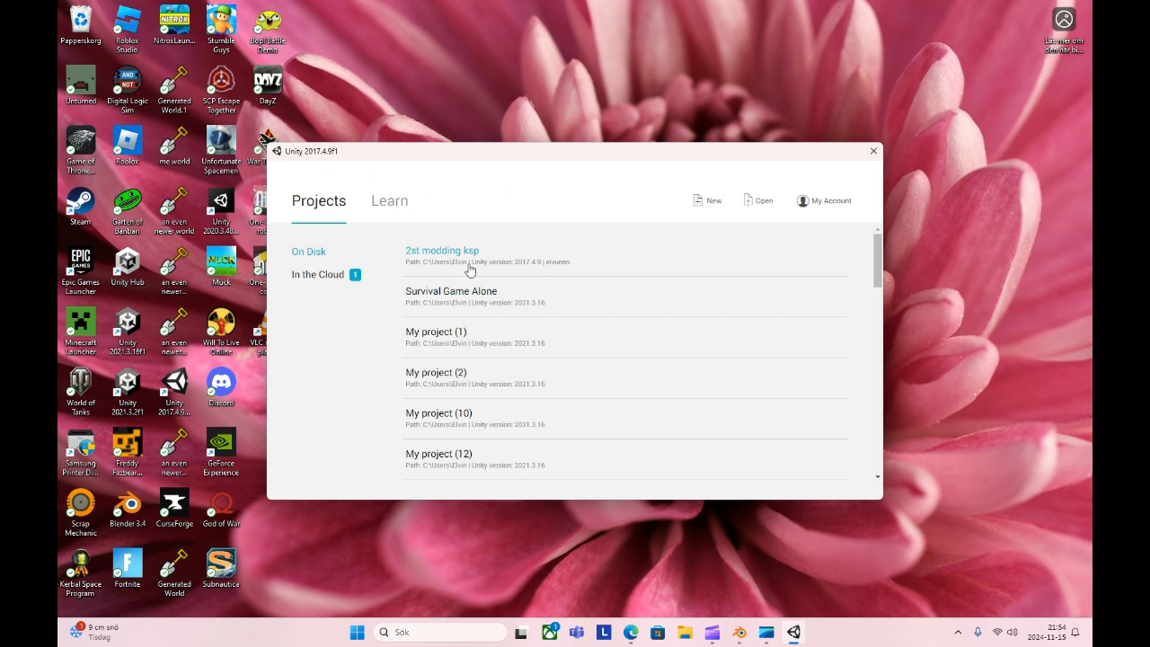
Create a new 3D Unity project named Mod Tutorial.
click(699, 203)
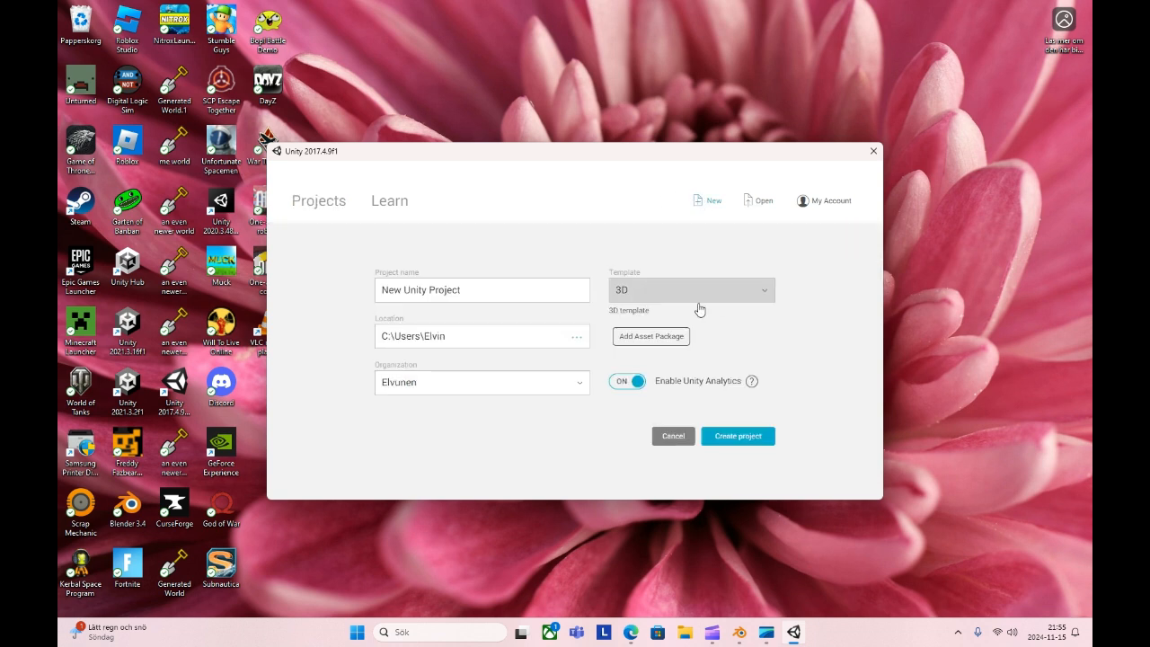
click(468, 294)
drag(467, 294, 341, 295)
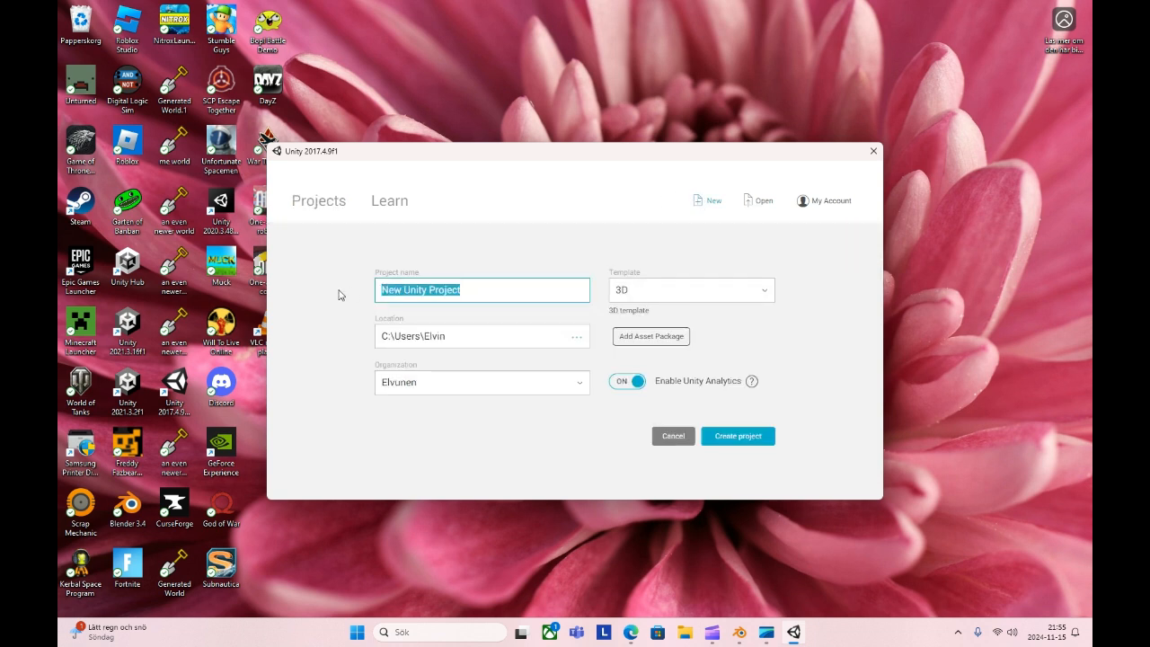
text(Mod Tutorial)
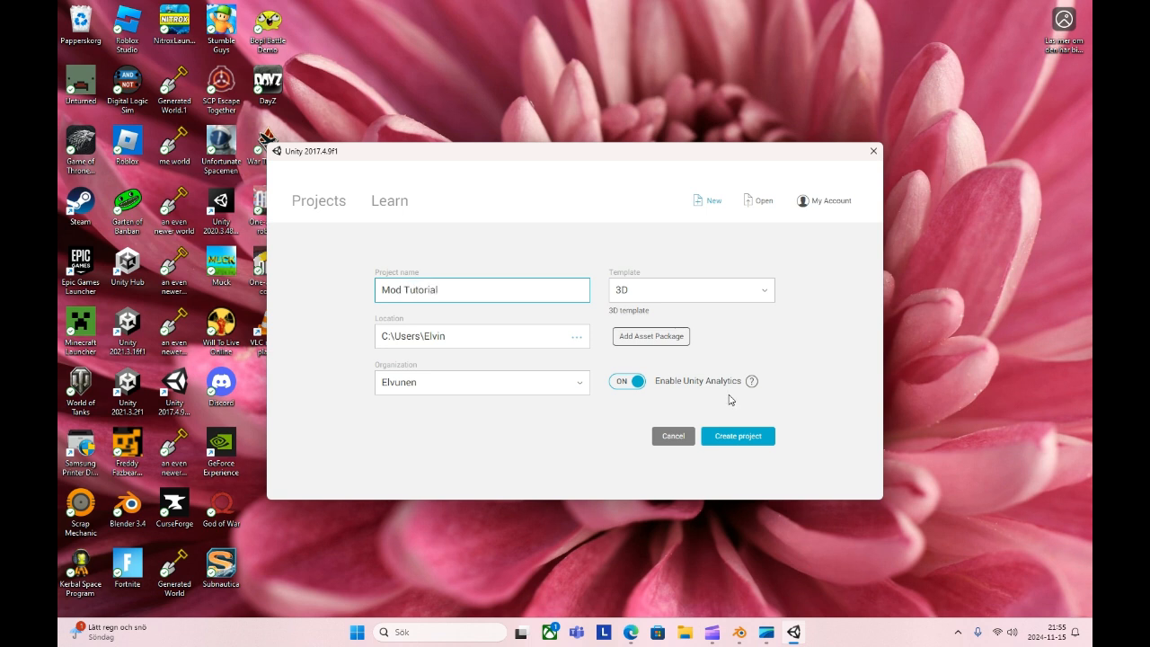
click(728, 440)
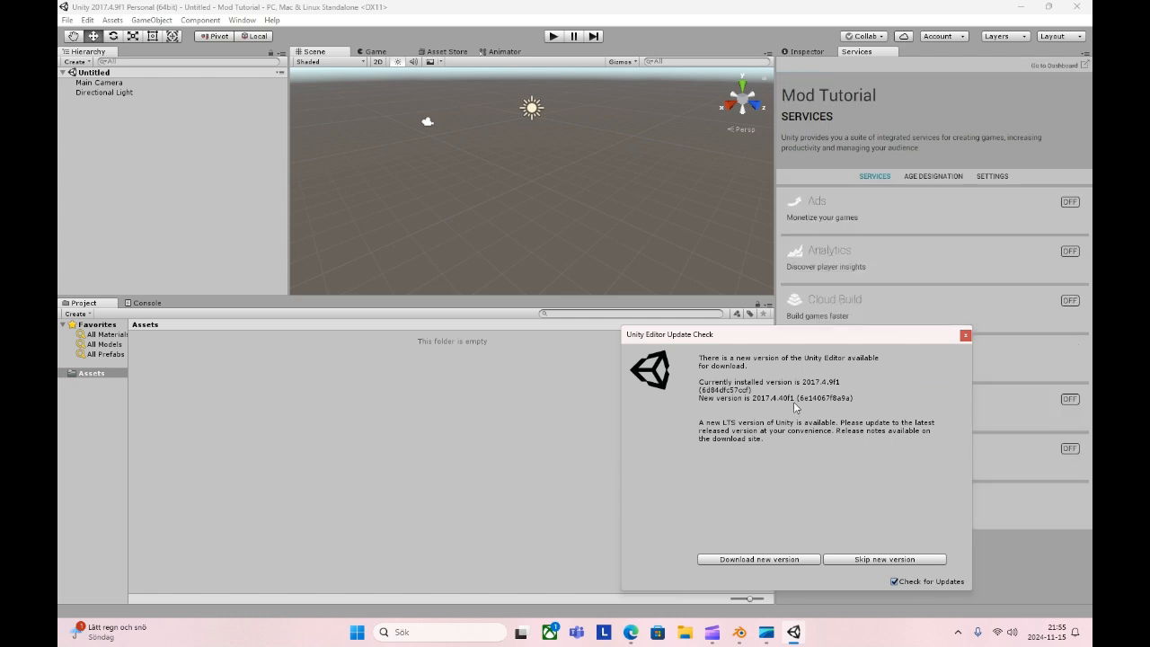
Dismiss the Unity editor update notice and show the Inspector instead of the Services view.
click(965, 335)
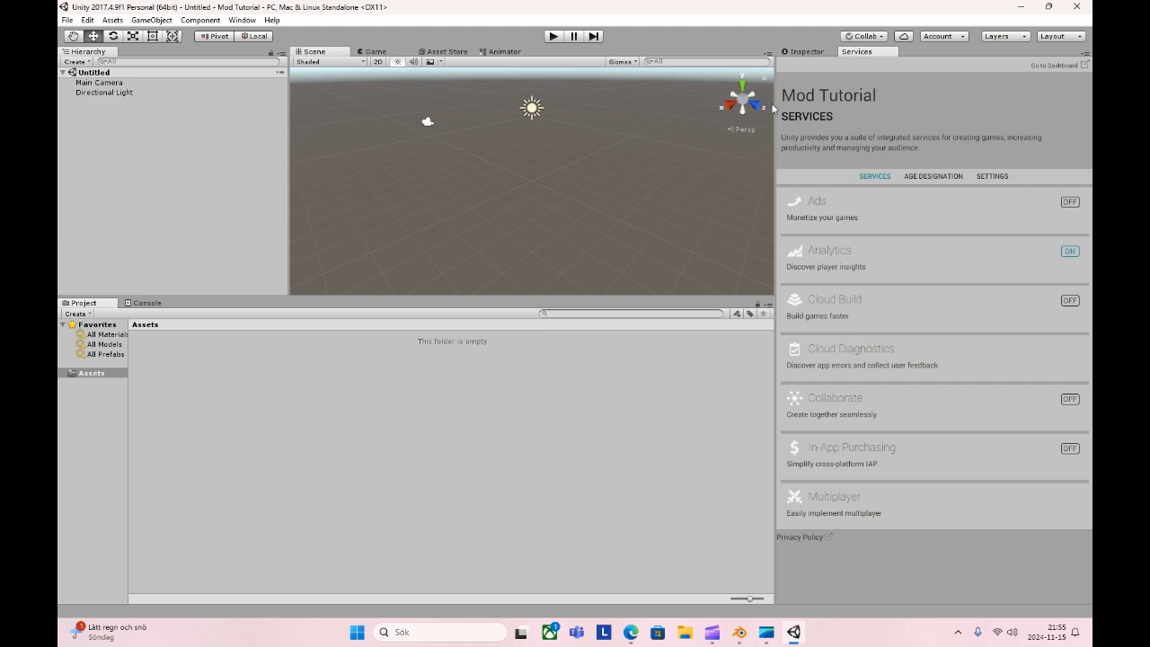
click(811, 52)
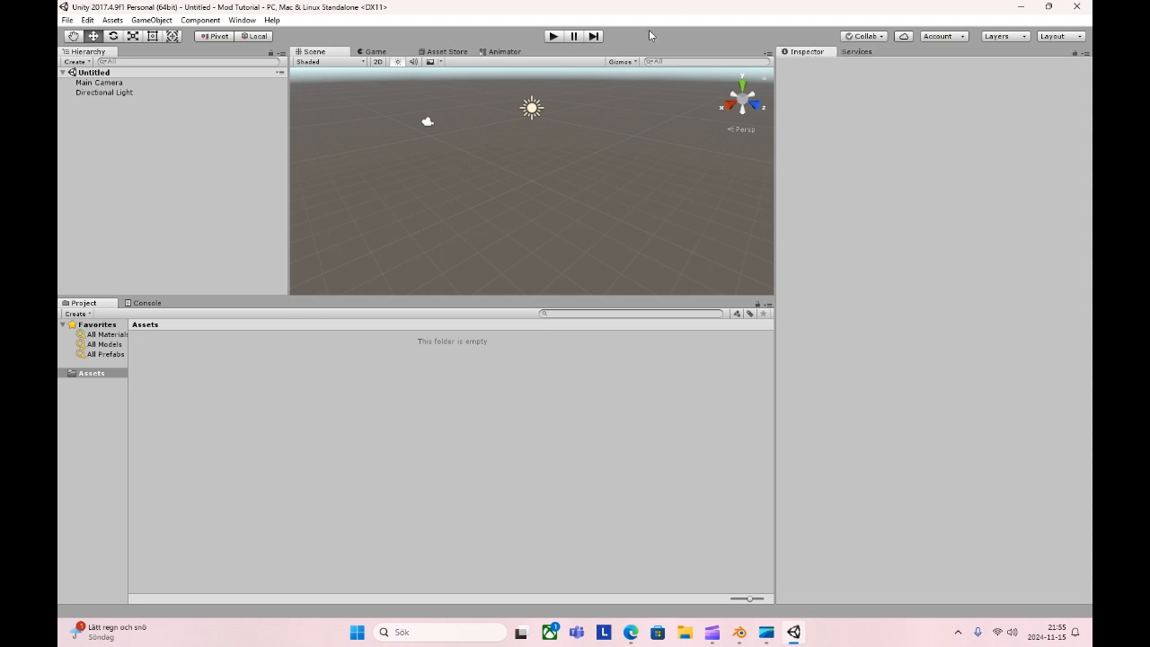
click(871, 52)
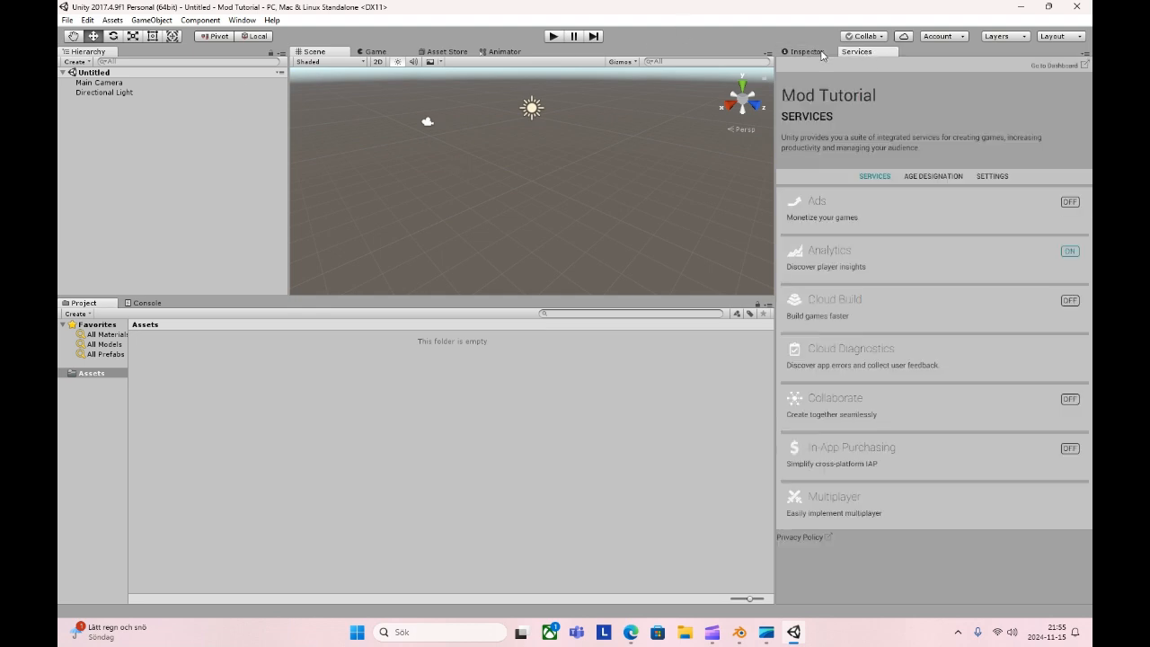
click(822, 54)
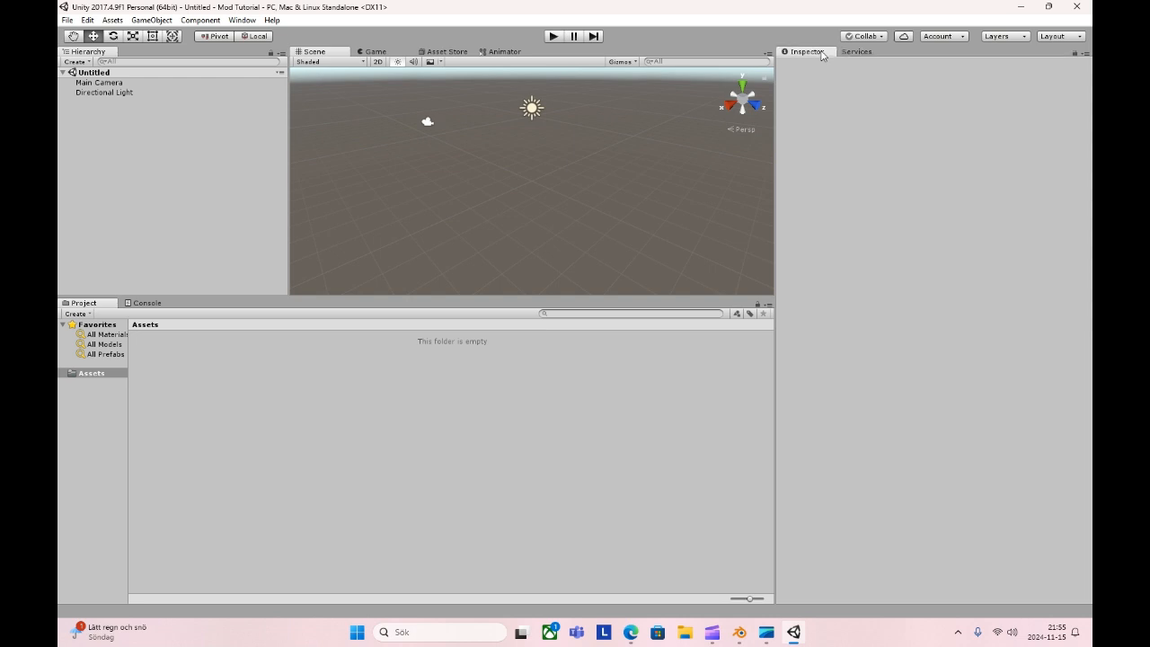
right_click(188, 339)
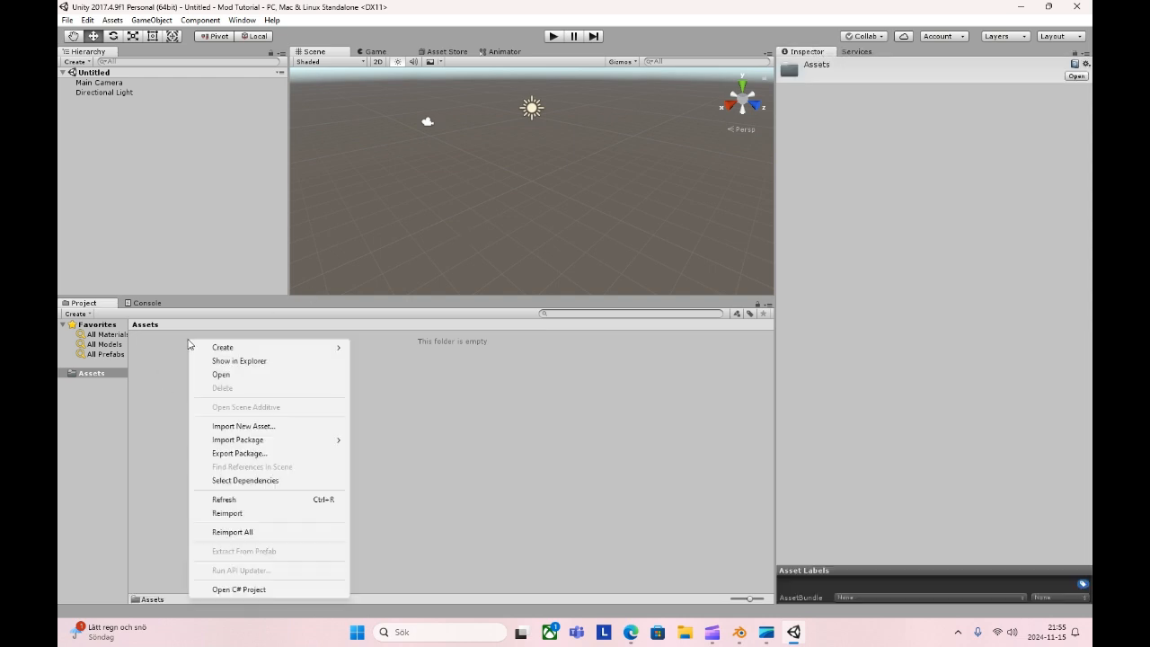
click(241, 427)
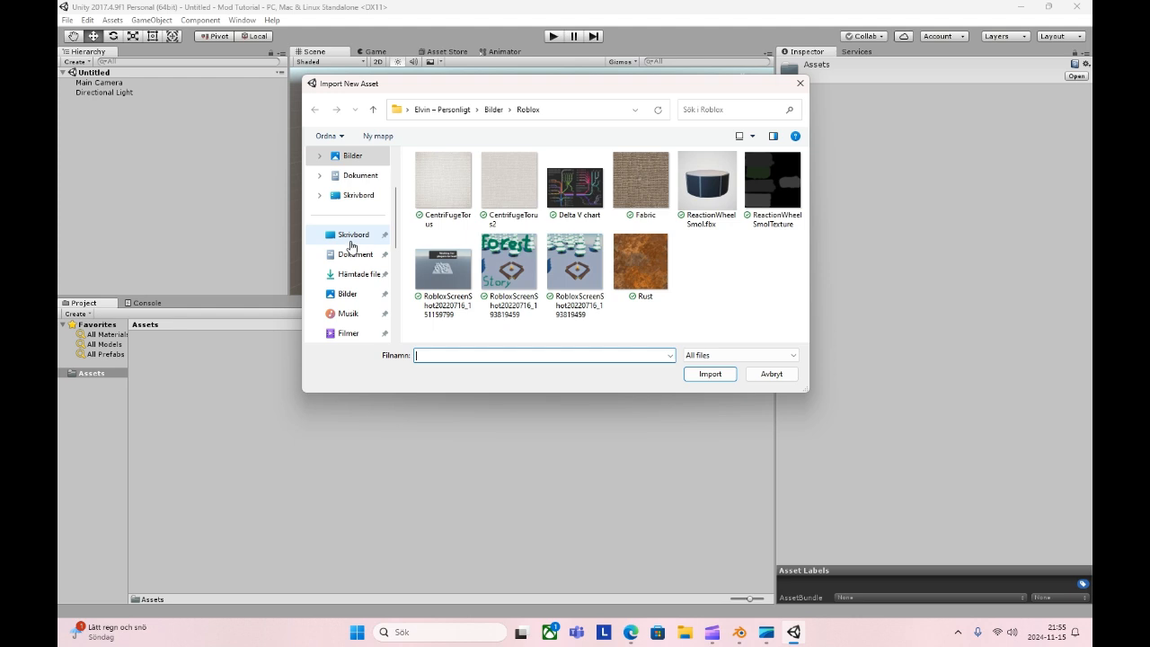
click(355, 274)
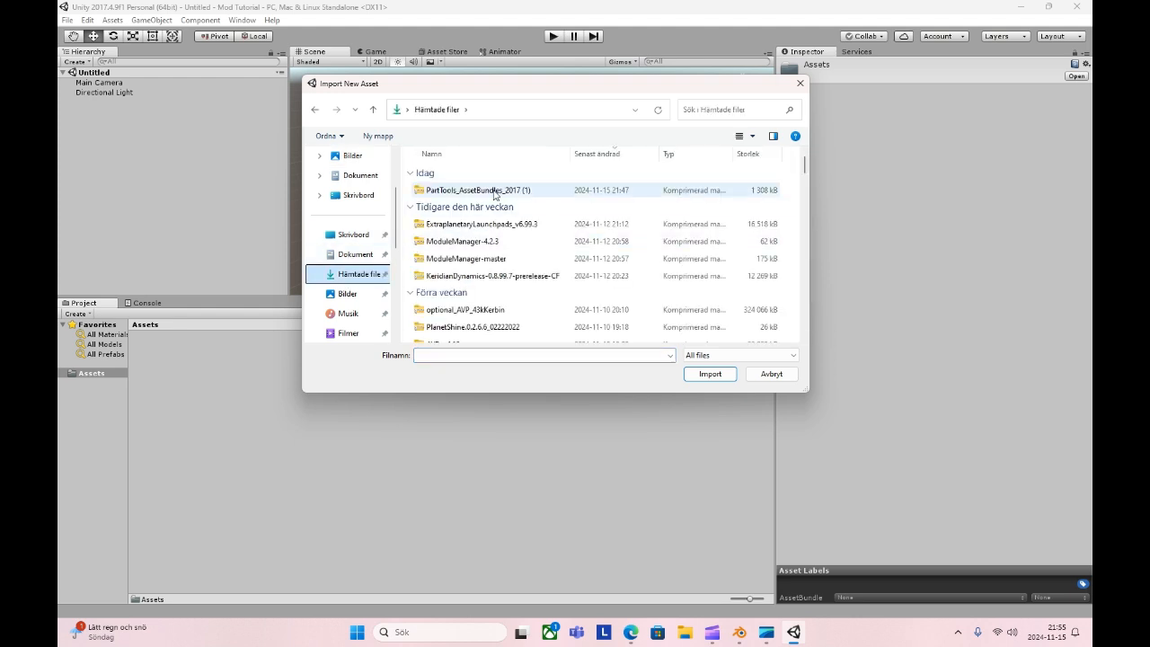
click(493, 192)
key(shift+F10)
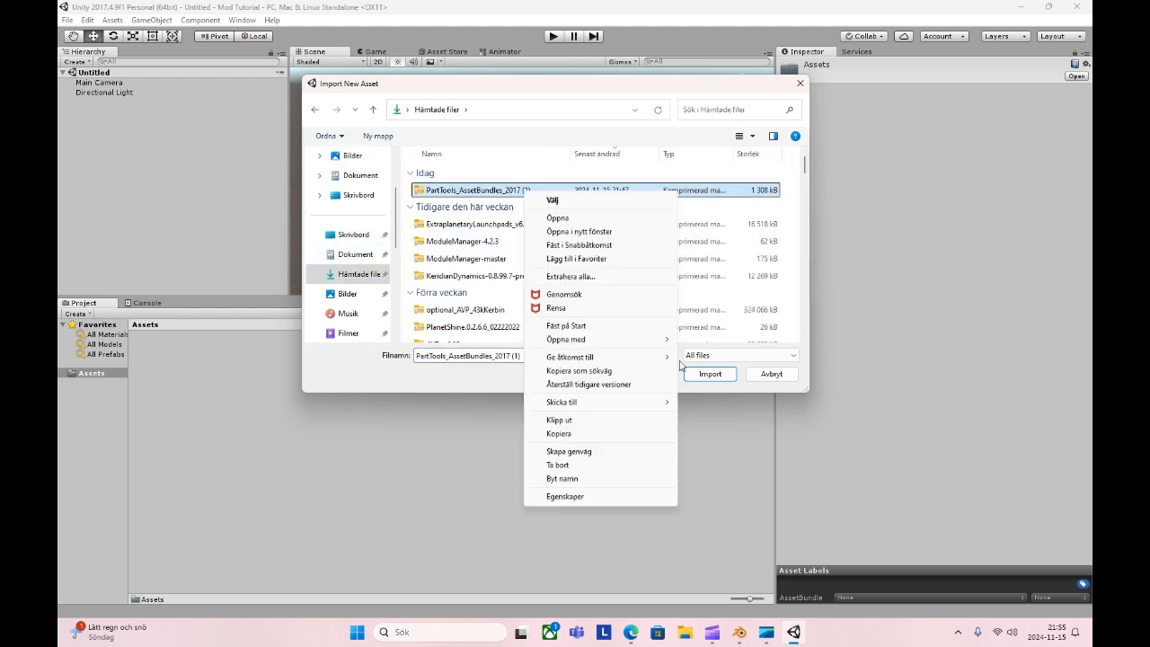
key(Escape)
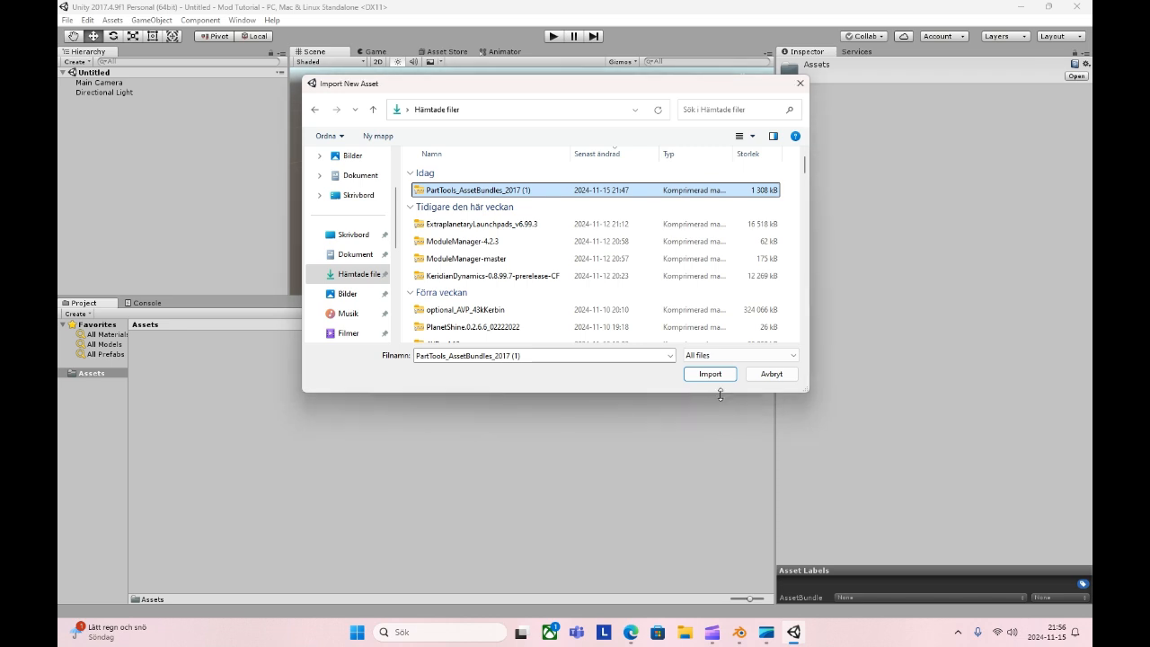
click(773, 375)
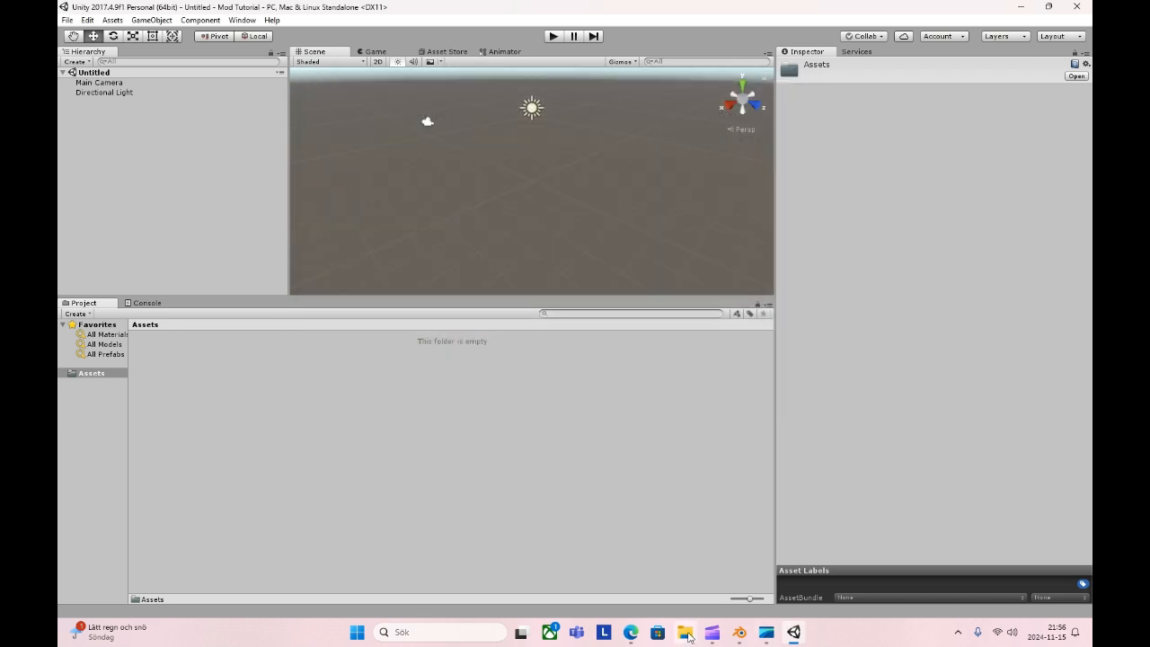
Extract the PartTools_AssetBundles_2017 (1) archive in the Downloads folder into a folder of the same name and close the file windows.
key(super+e)
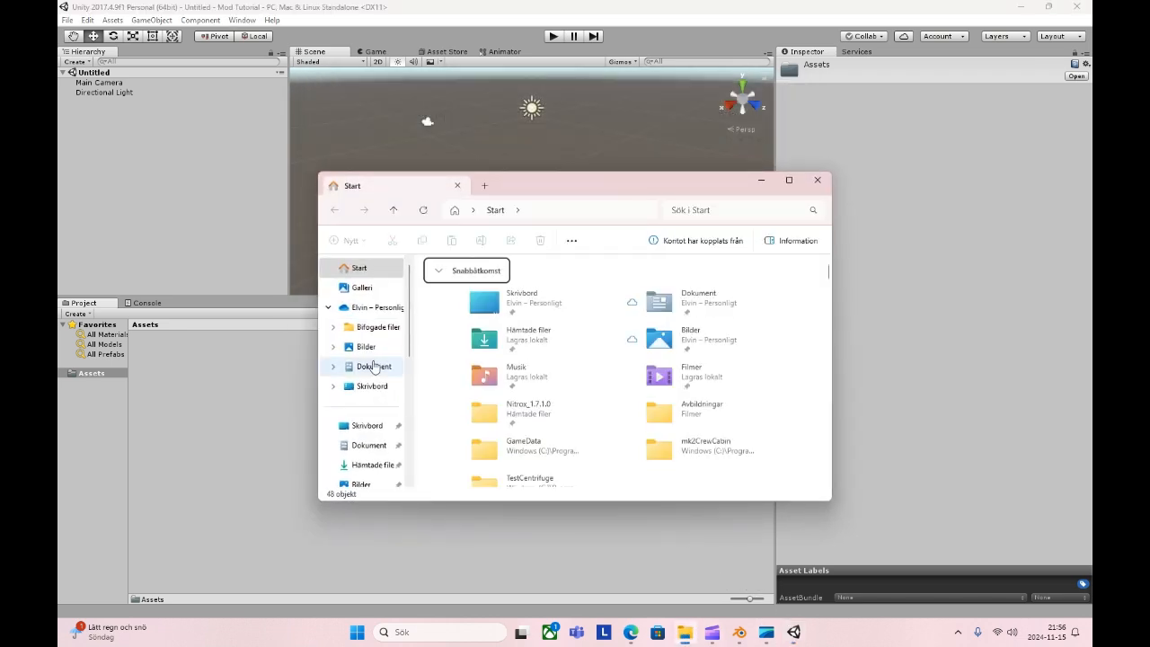
click(364, 441)
double_click(489, 297)
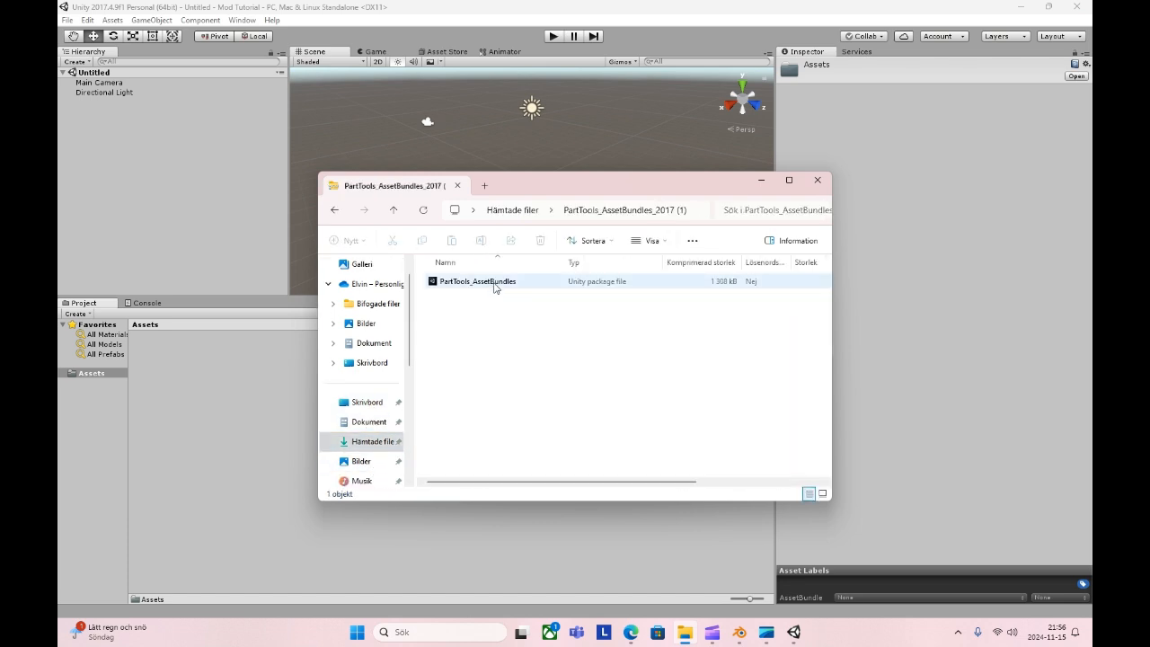
click(512, 209)
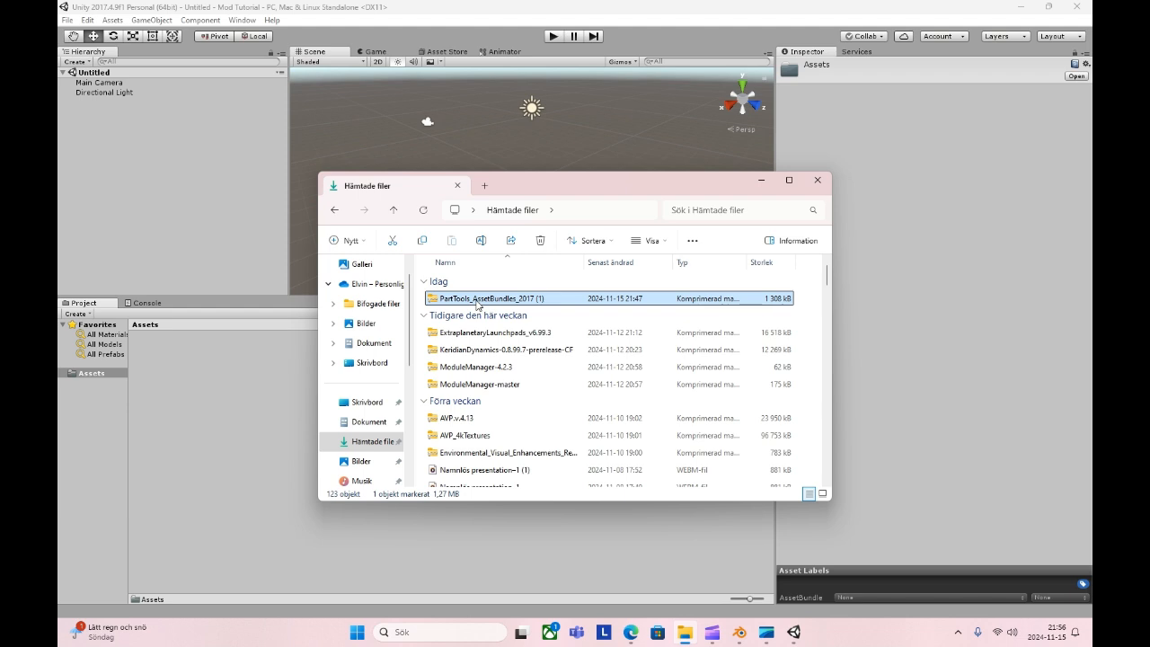
right_click(477, 305)
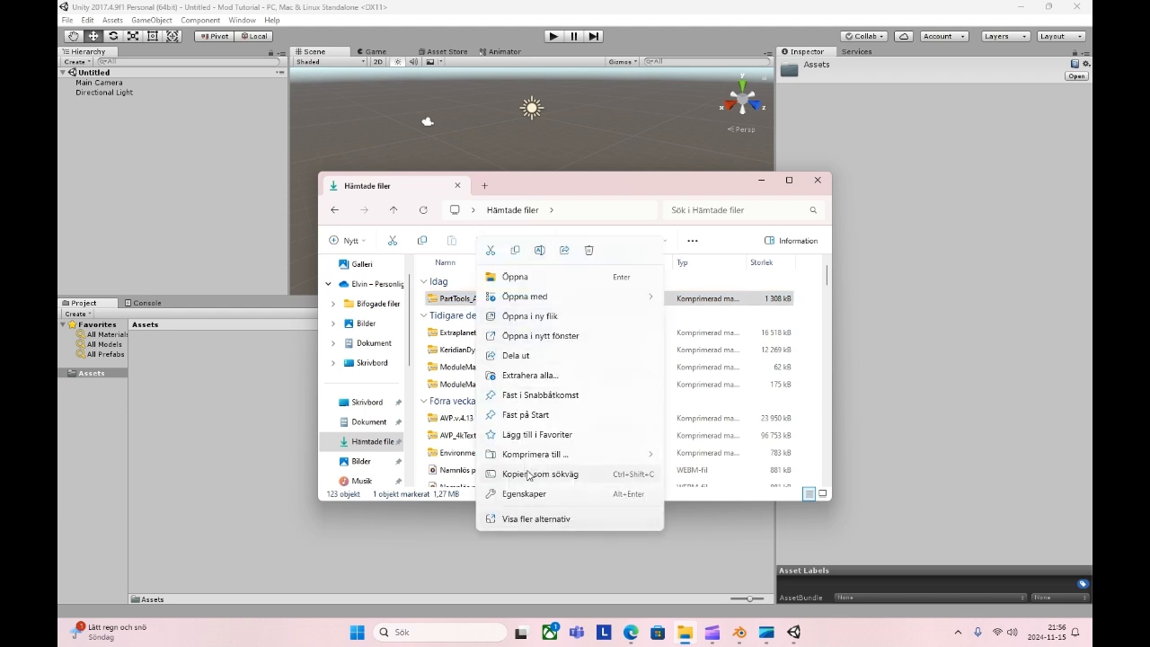
click(529, 376)
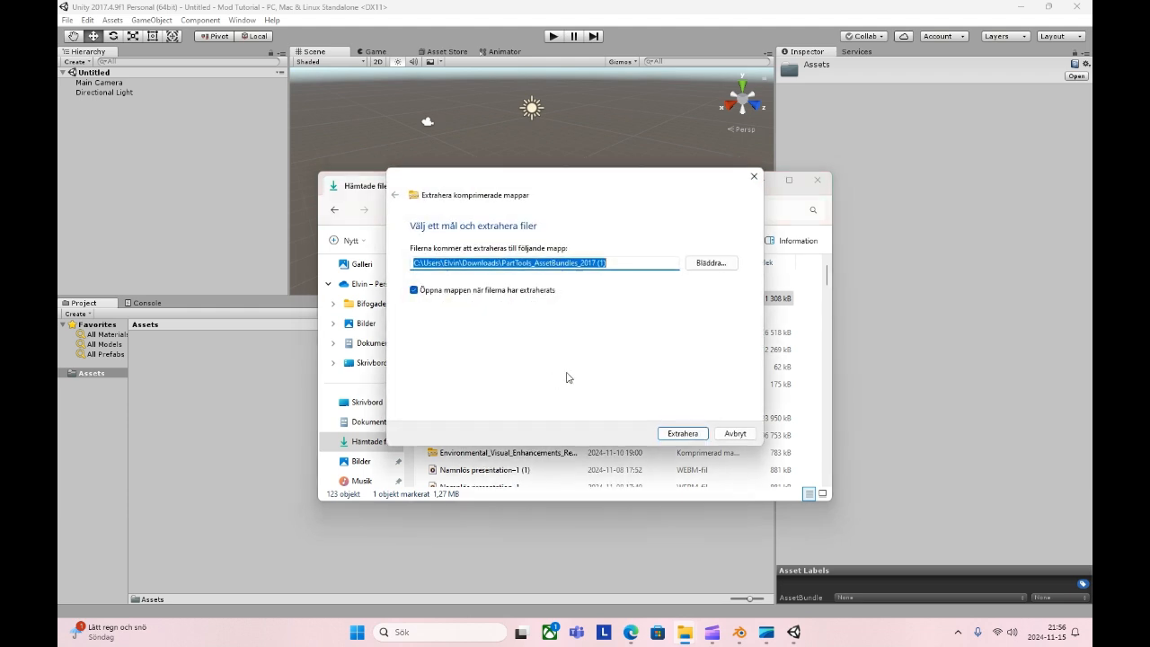
click(687, 435)
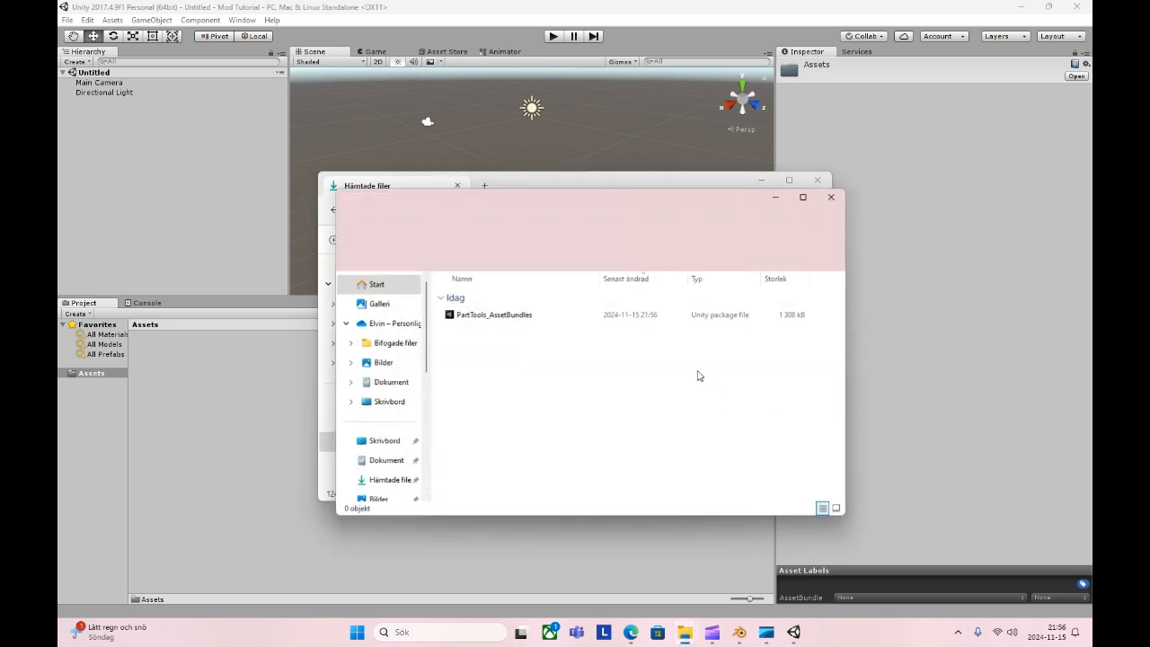
click(473, 201)
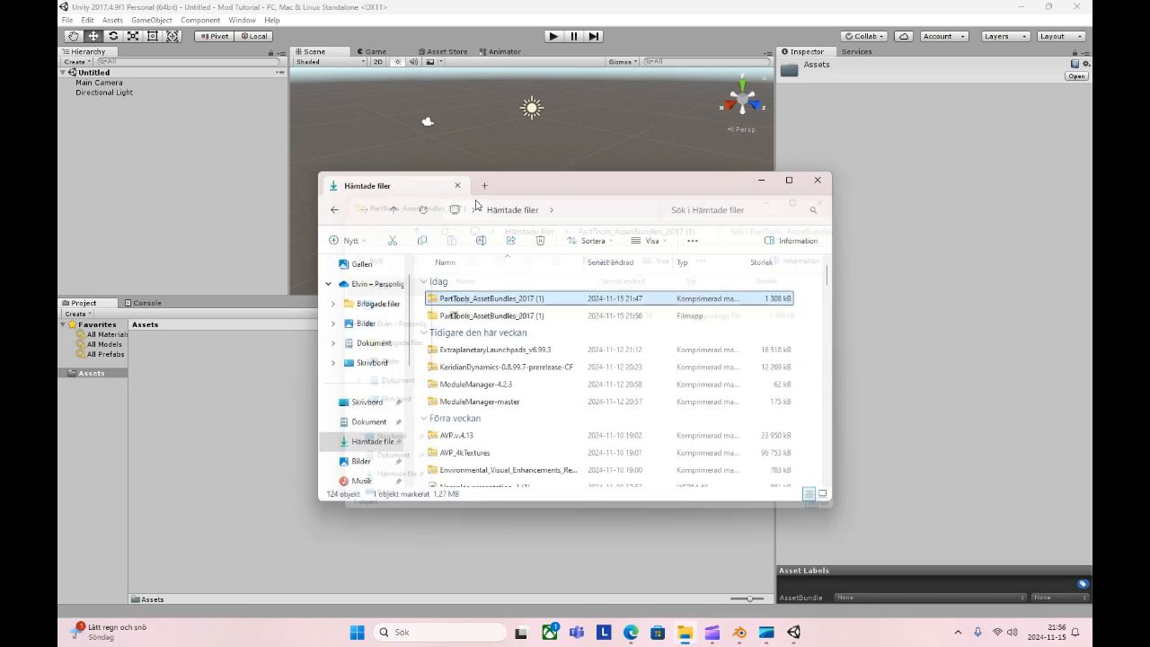
click(458, 186)
right_click(301, 403)
click(361, 227)
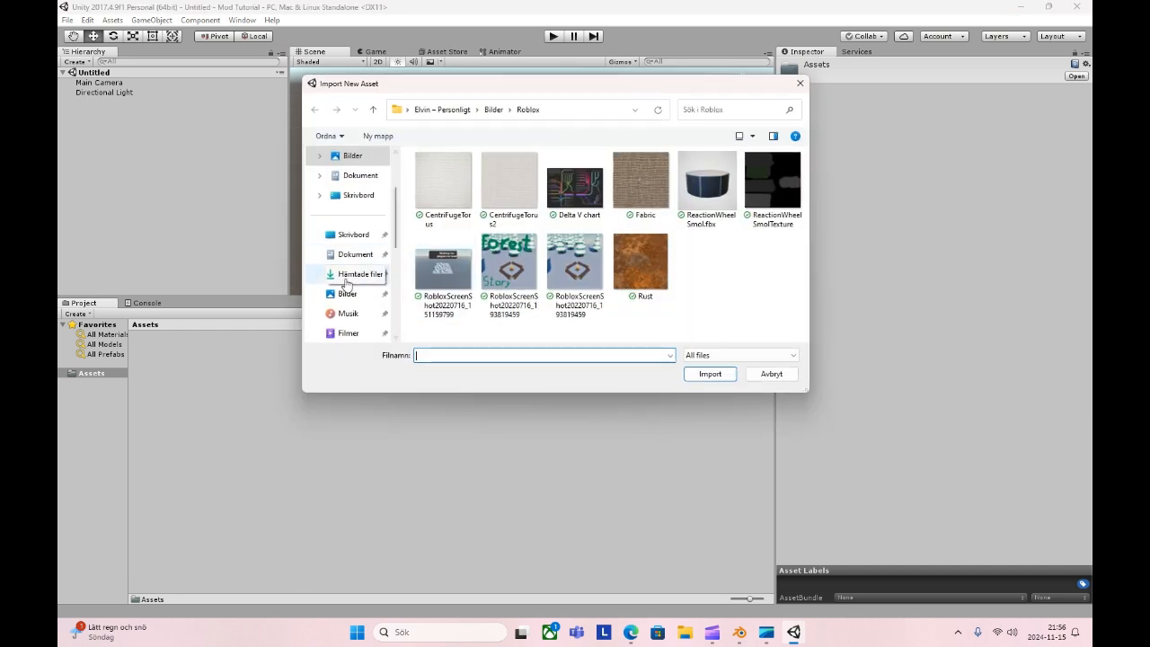
click(356, 274)
click(450, 208)
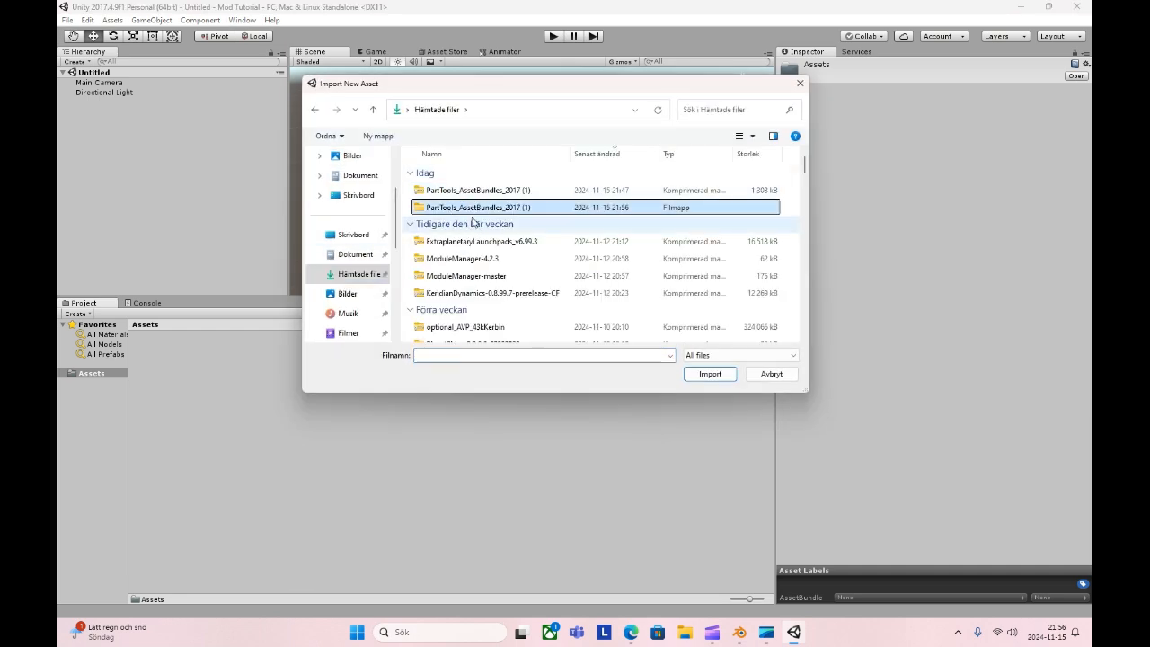
double_click(462, 213)
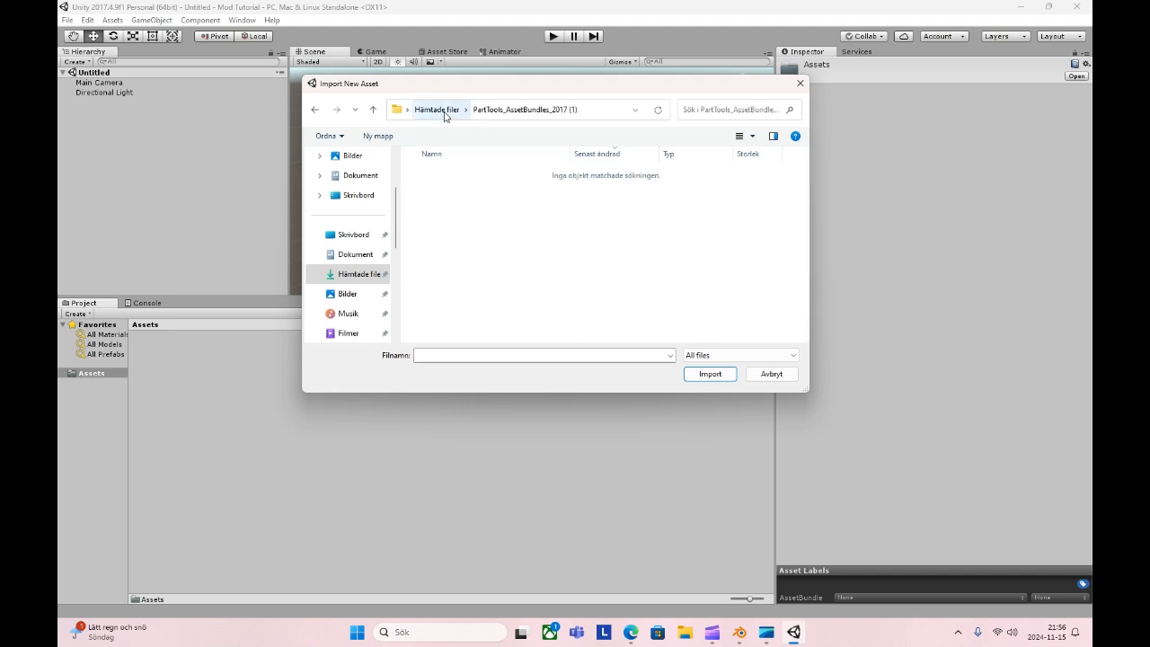
click(445, 110)
click(466, 191)
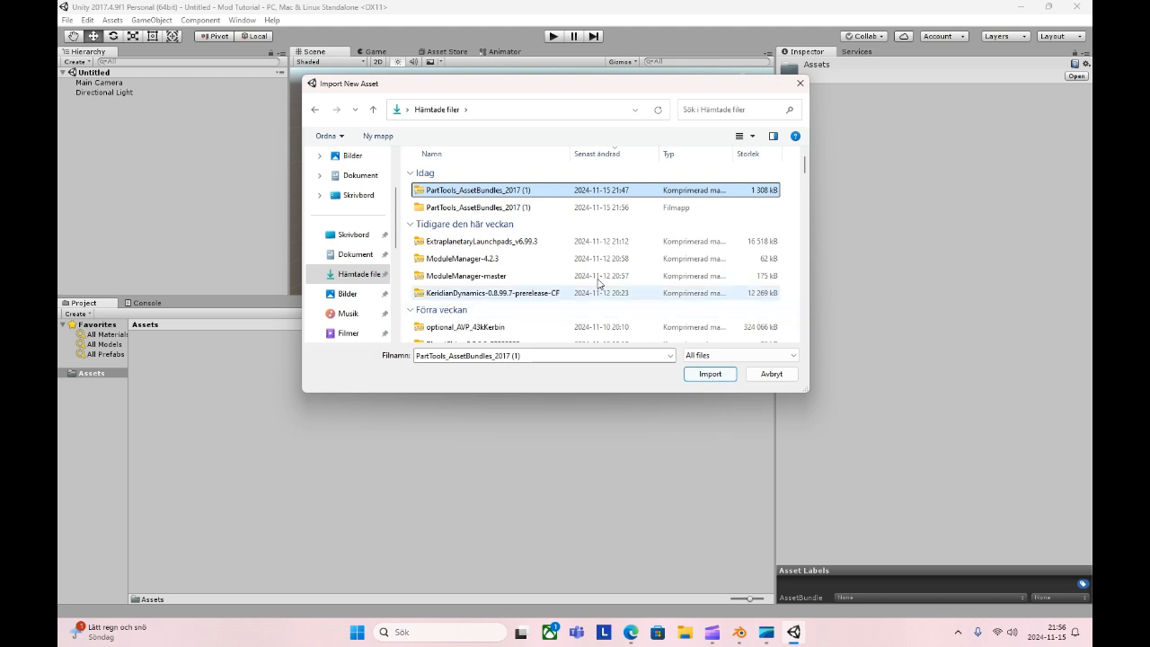
double_click(501, 208)
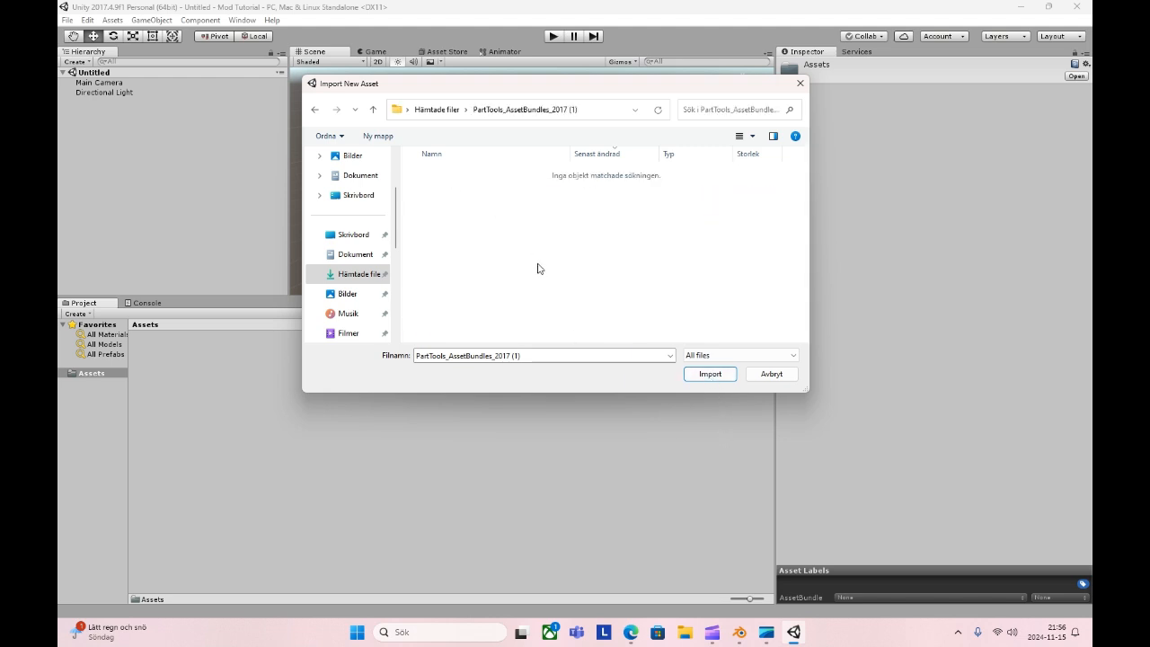
click(437, 109)
scroll(489, 270, down, 10)
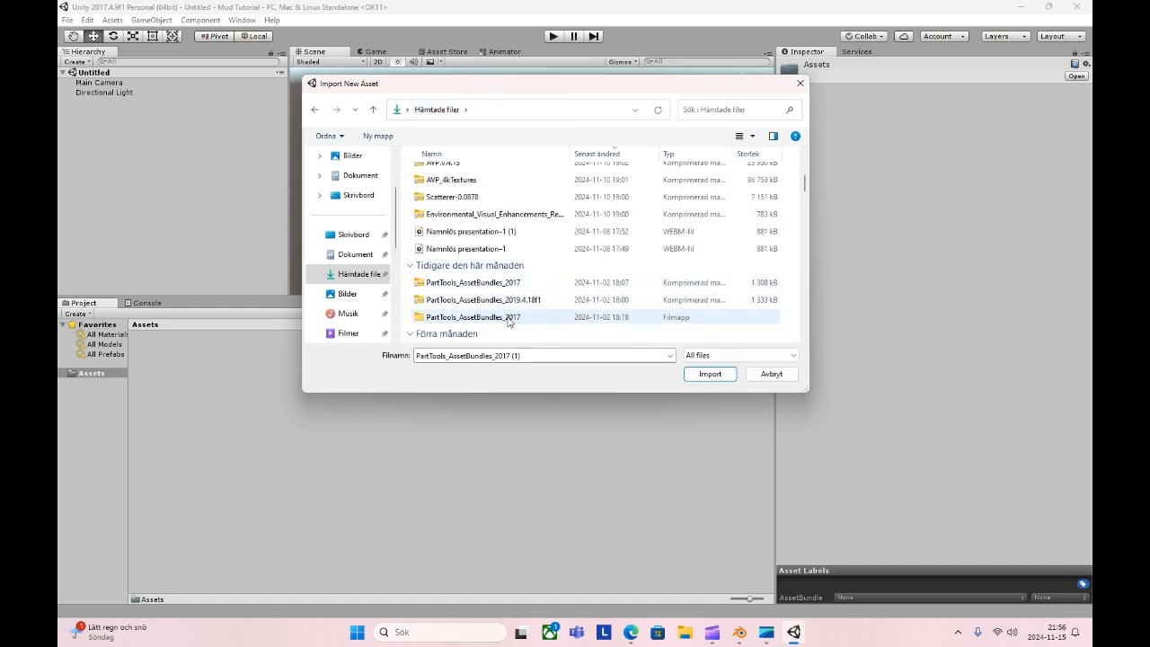
double_click(508, 319)
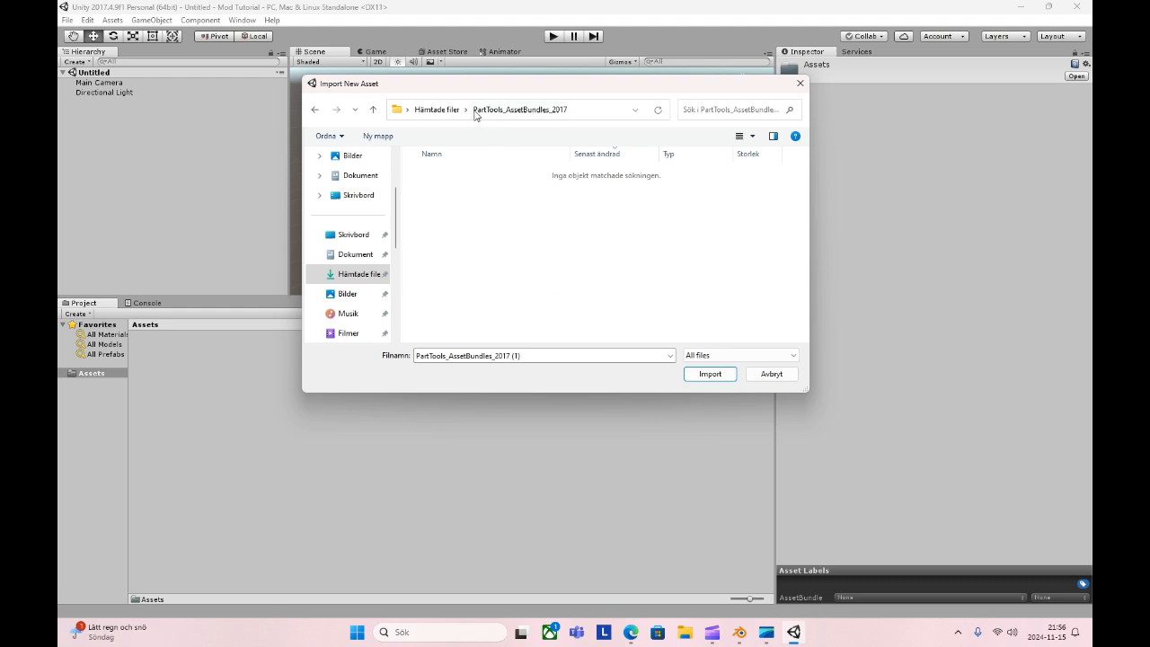
click(447, 111)
scroll(543, 310, up, 5)
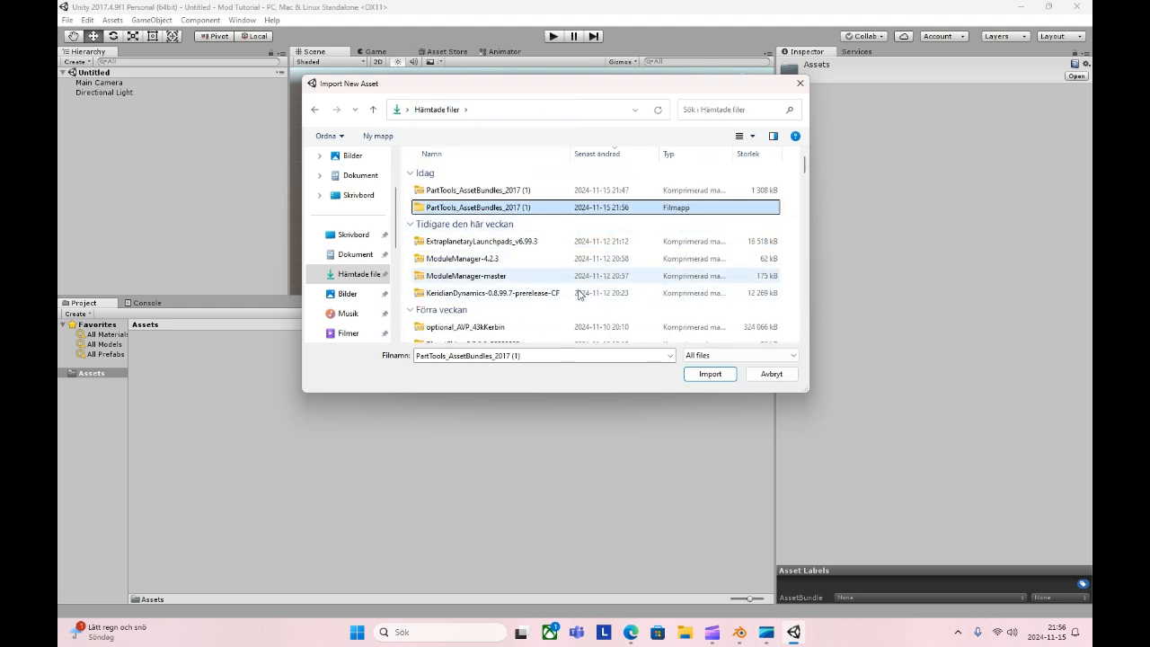
click(710, 377)
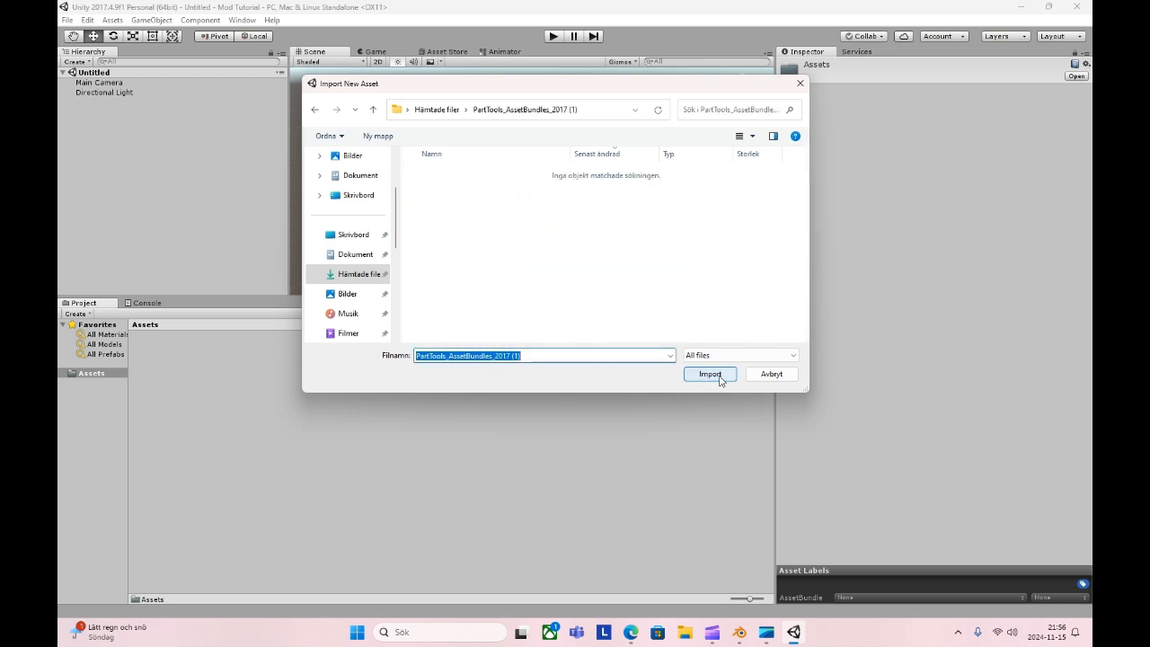
click(437, 109)
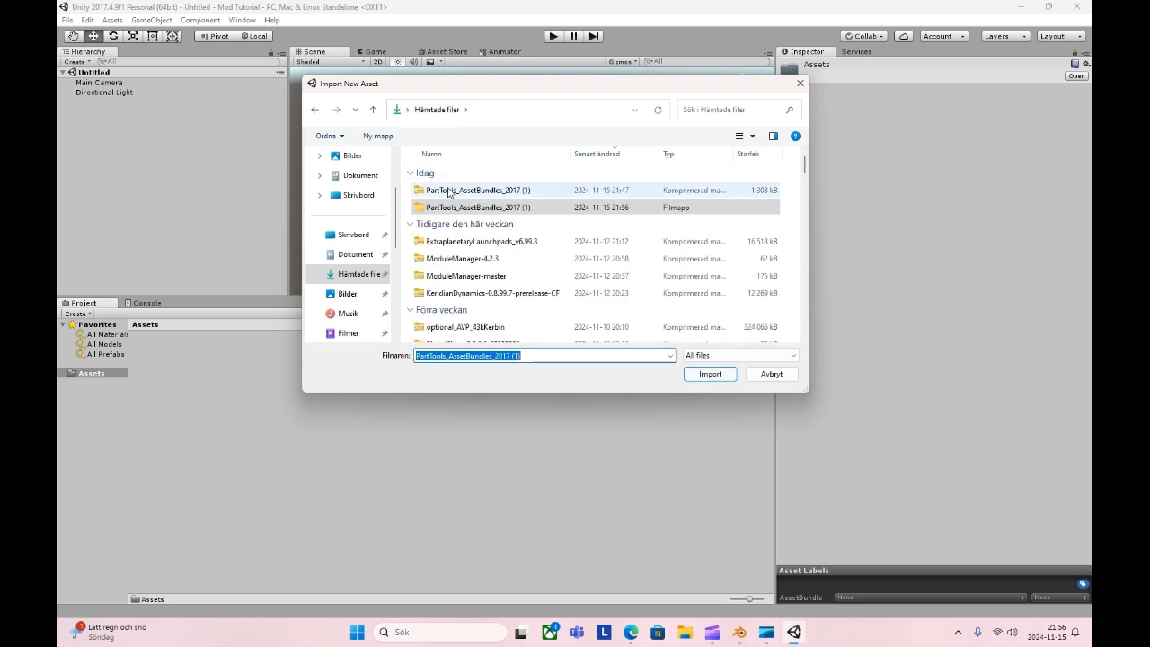
click(697, 375)
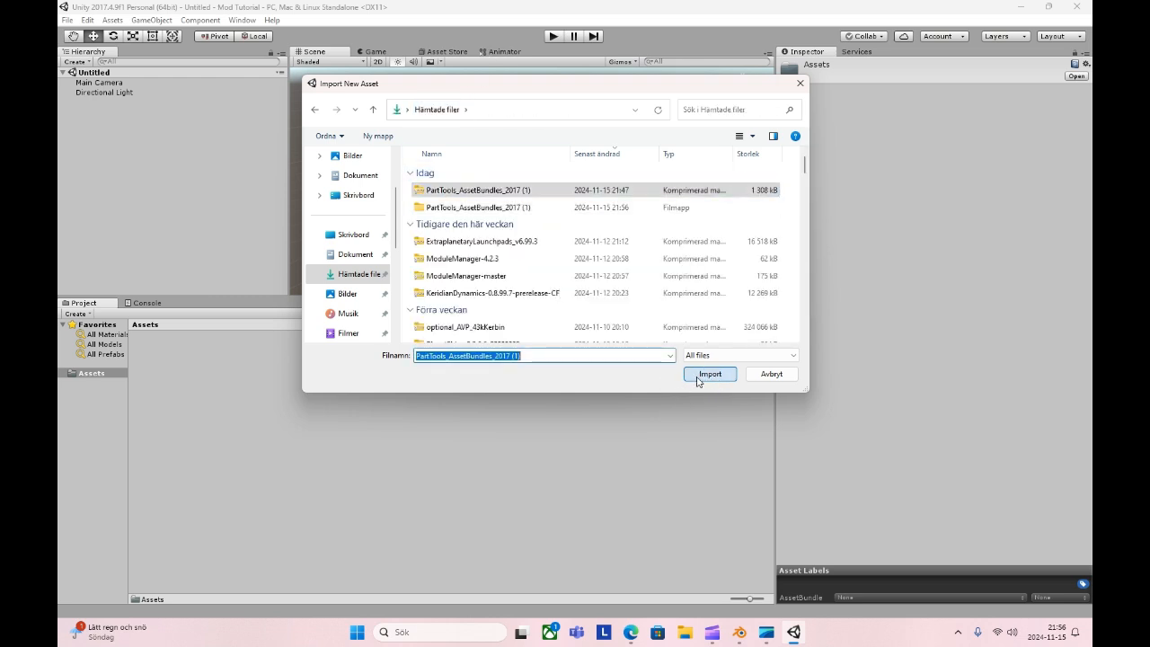
click(799, 83)
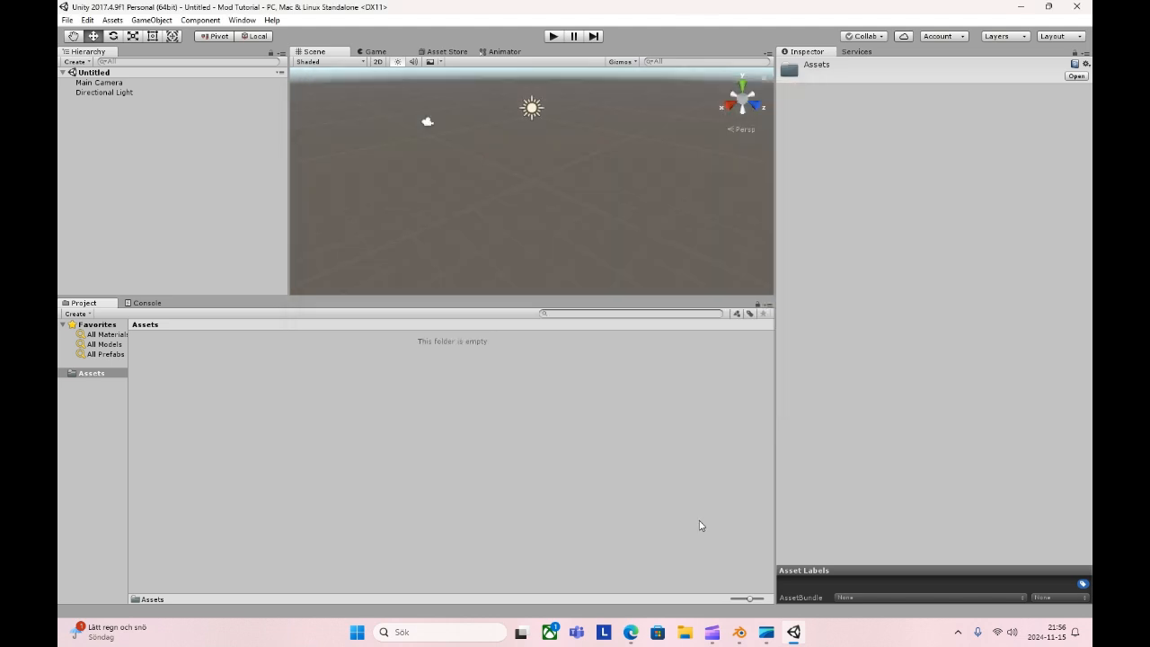
Transfer the extracted PartTools_AssetBundles Unity package from its Downloads subfolder into the Pictures folder.
click(683, 633)
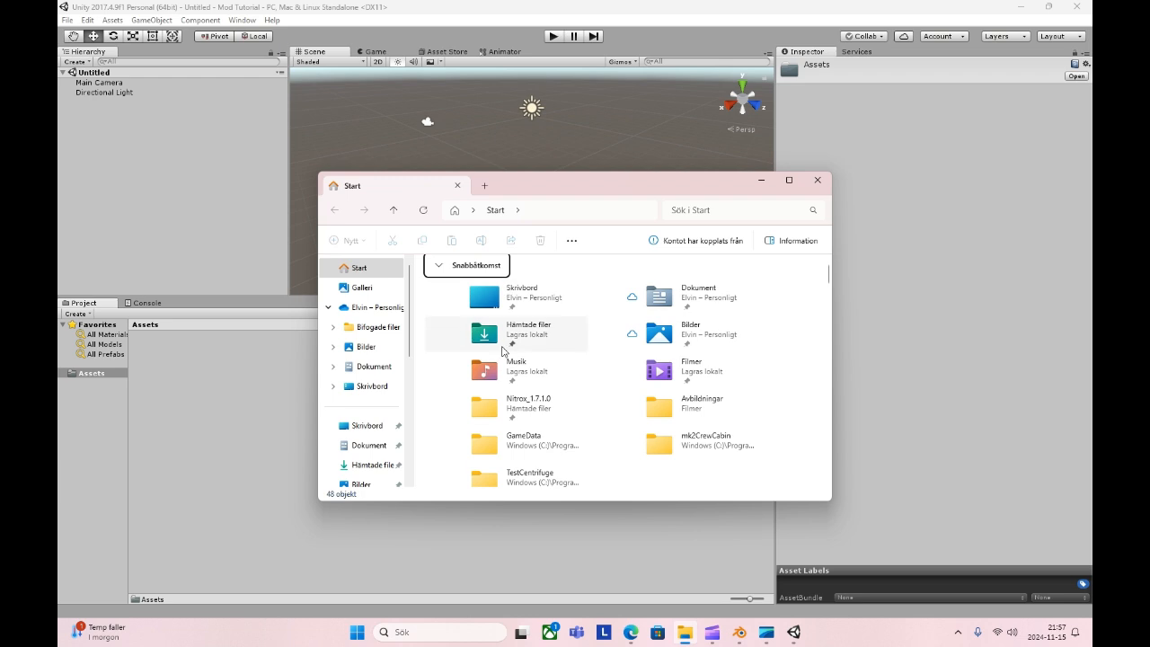
scroll(372, 404, down, 1)
click(368, 441)
double_click(497, 304)
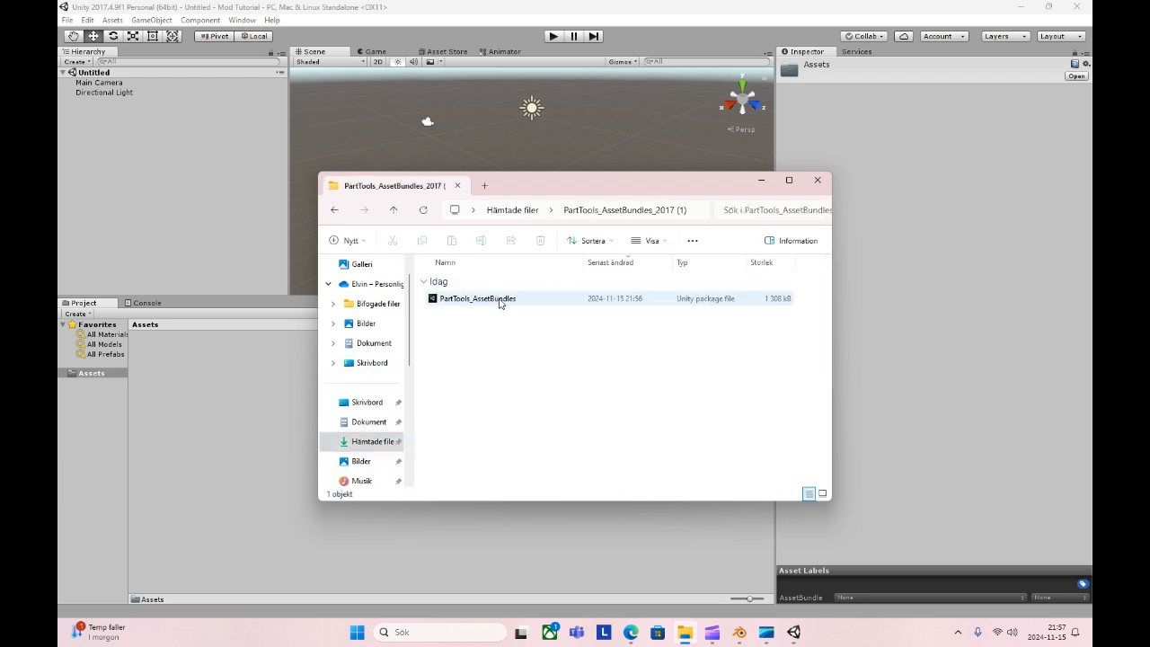
click(507, 304)
right_click(524, 303)
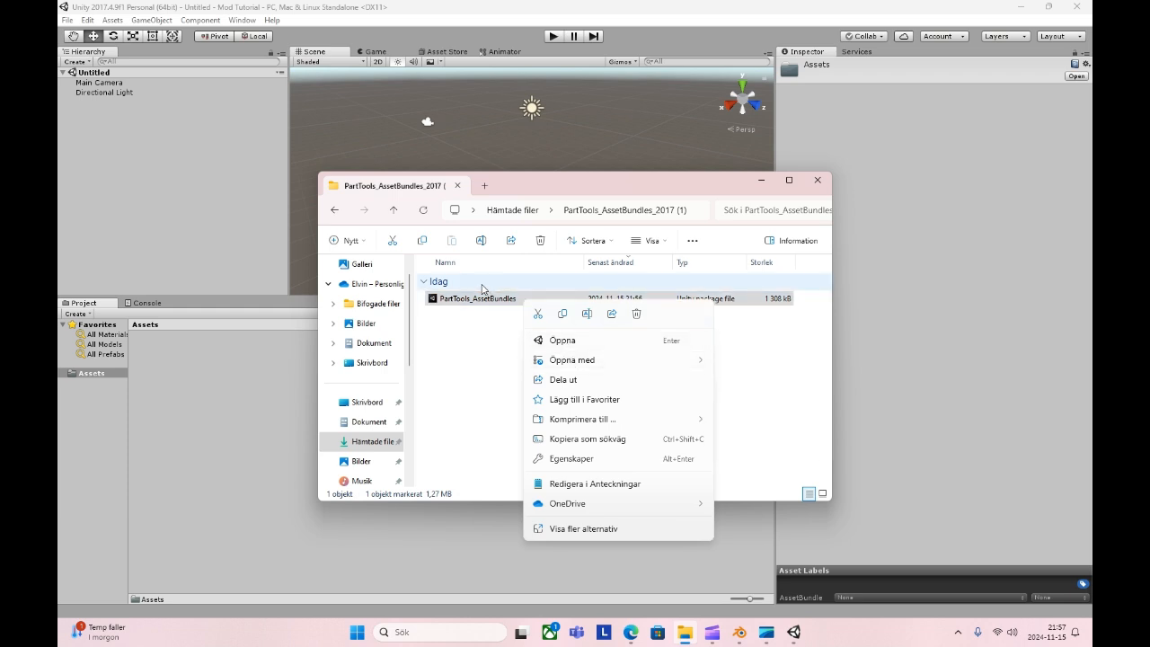
click(509, 212)
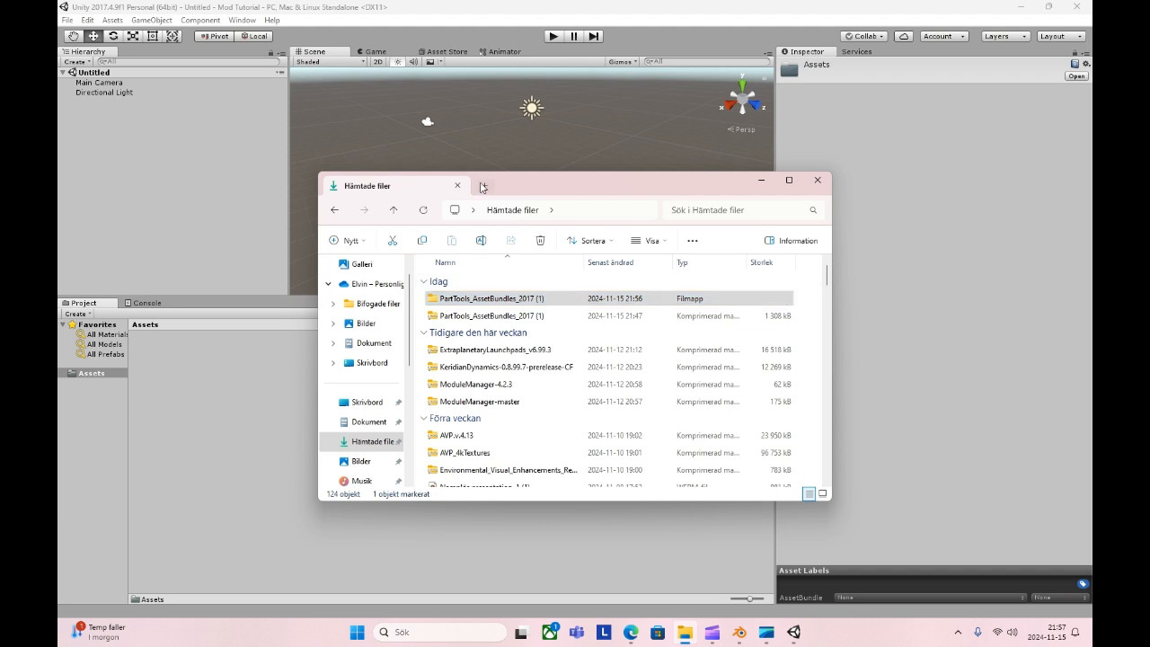
click(482, 186)
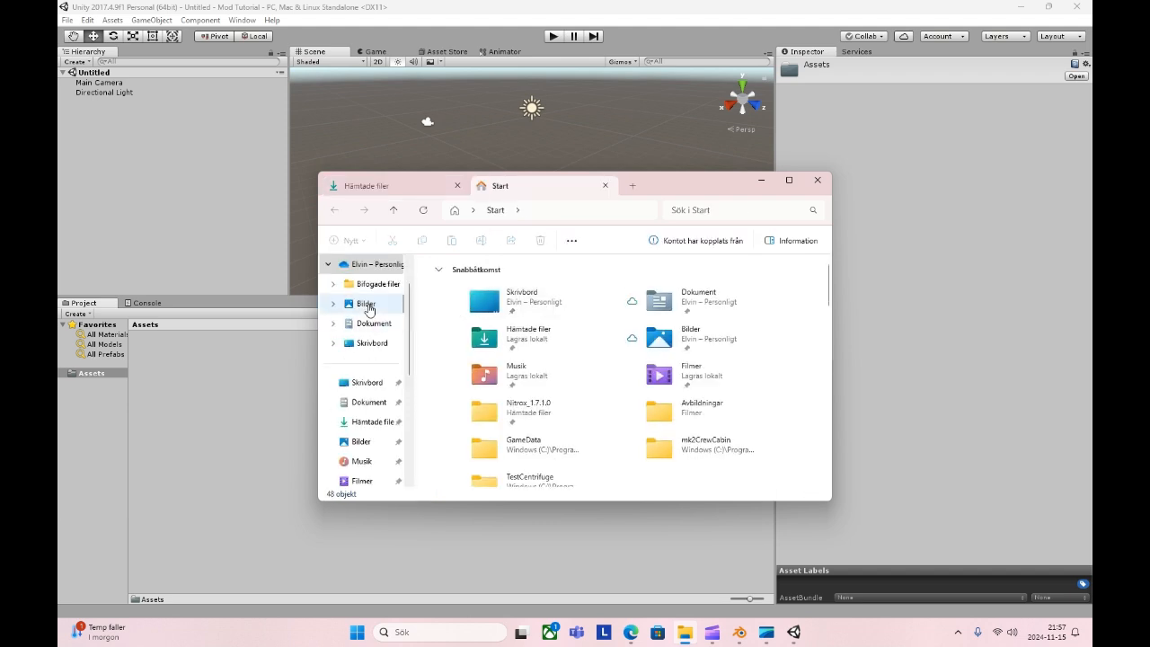
click(368, 309)
click(415, 190)
double_click(465, 303)
drag(474, 311, 551, 488)
scroll(620, 422, down, 5)
click(817, 181)
Import the PartTools_AssetBundles custom package from the Pictures folder with all items included, and decline the API update.
right_click(481, 372)
mouse_move(598, 211)
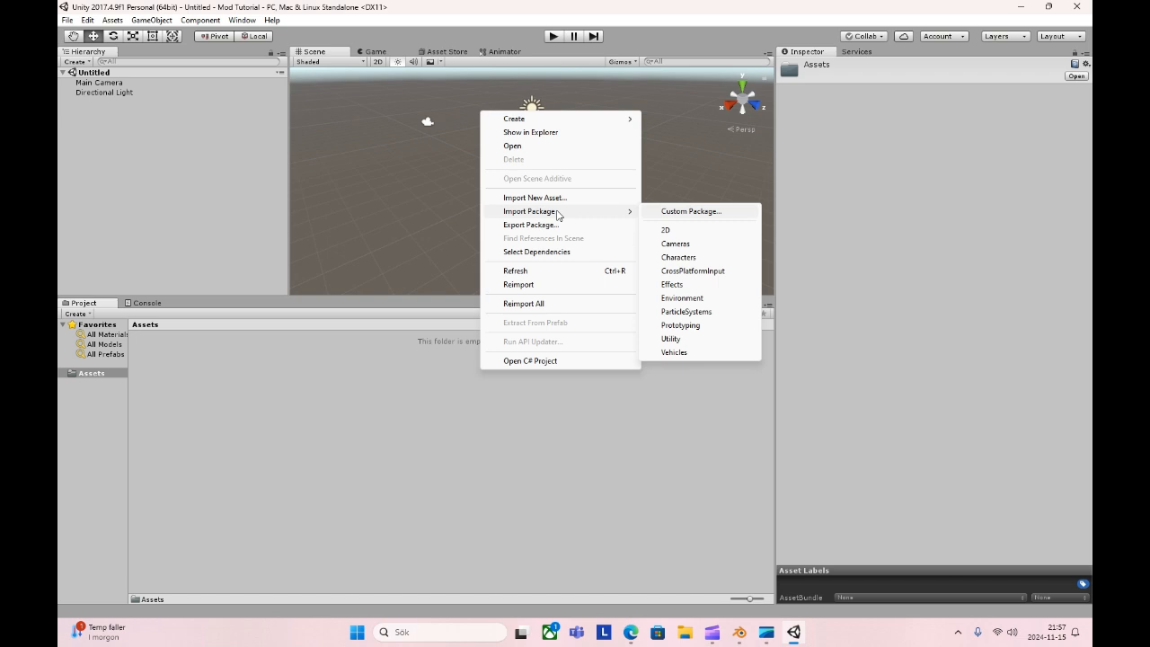
click(692, 211)
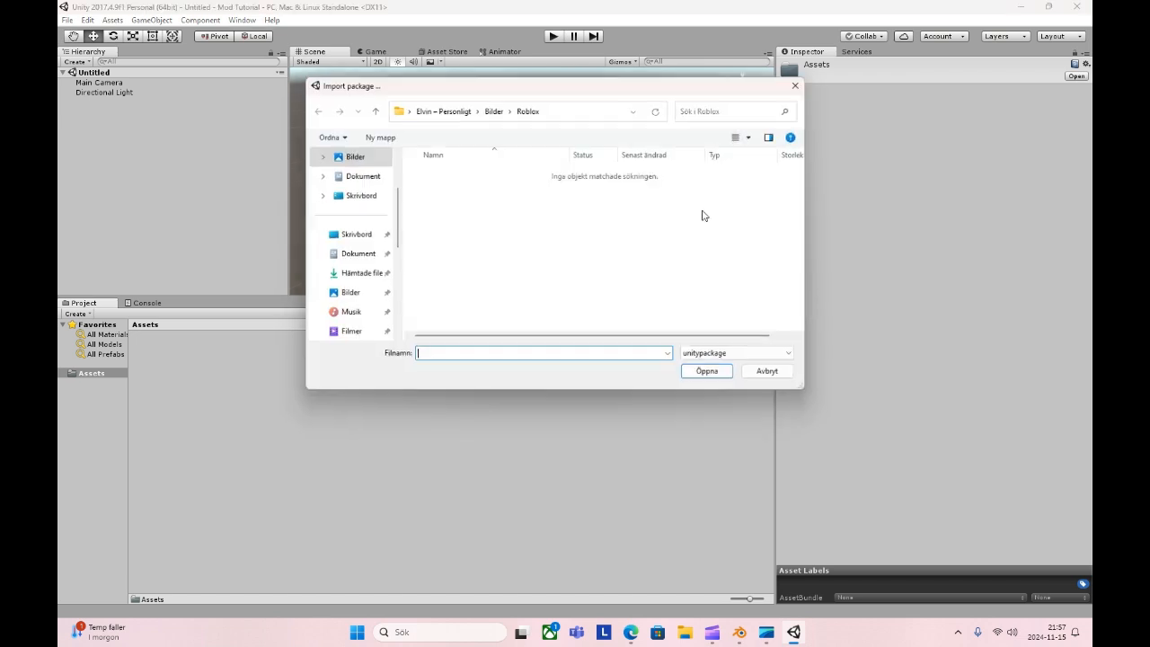
click(482, 111)
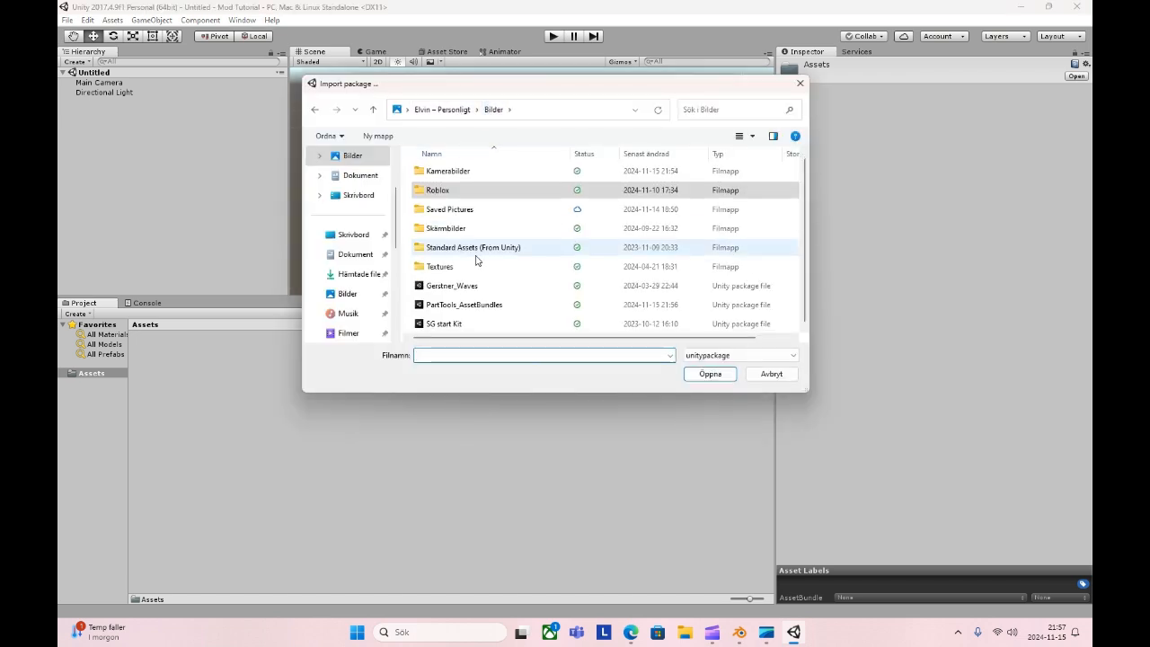
click(464, 303)
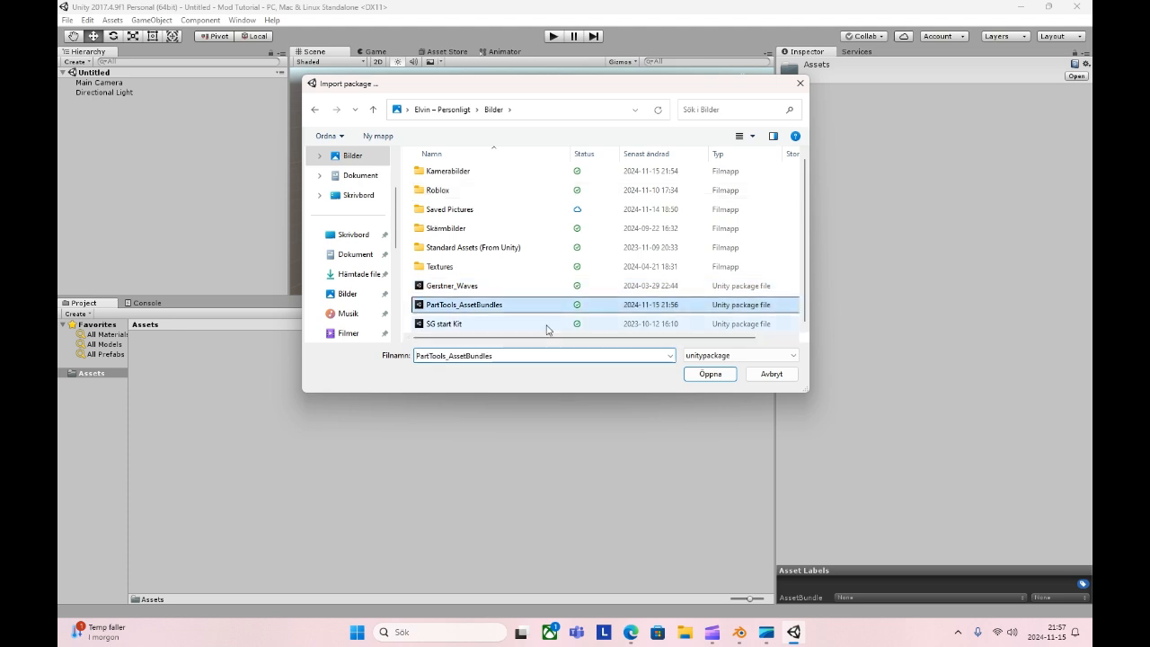
click(690, 375)
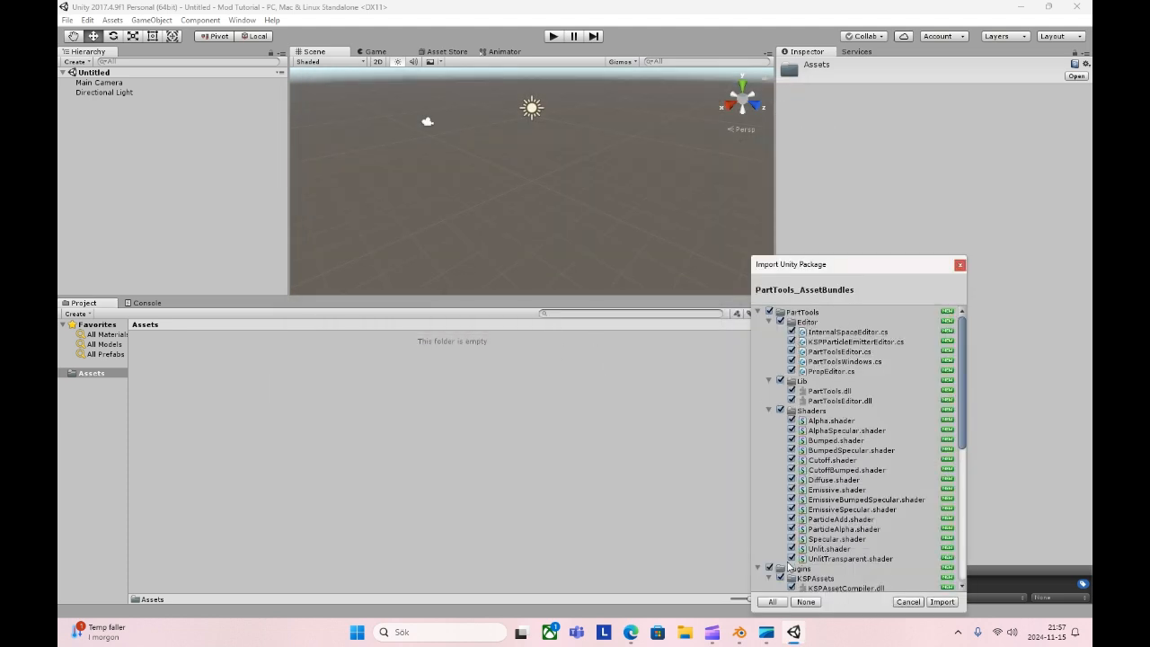
click(941, 602)
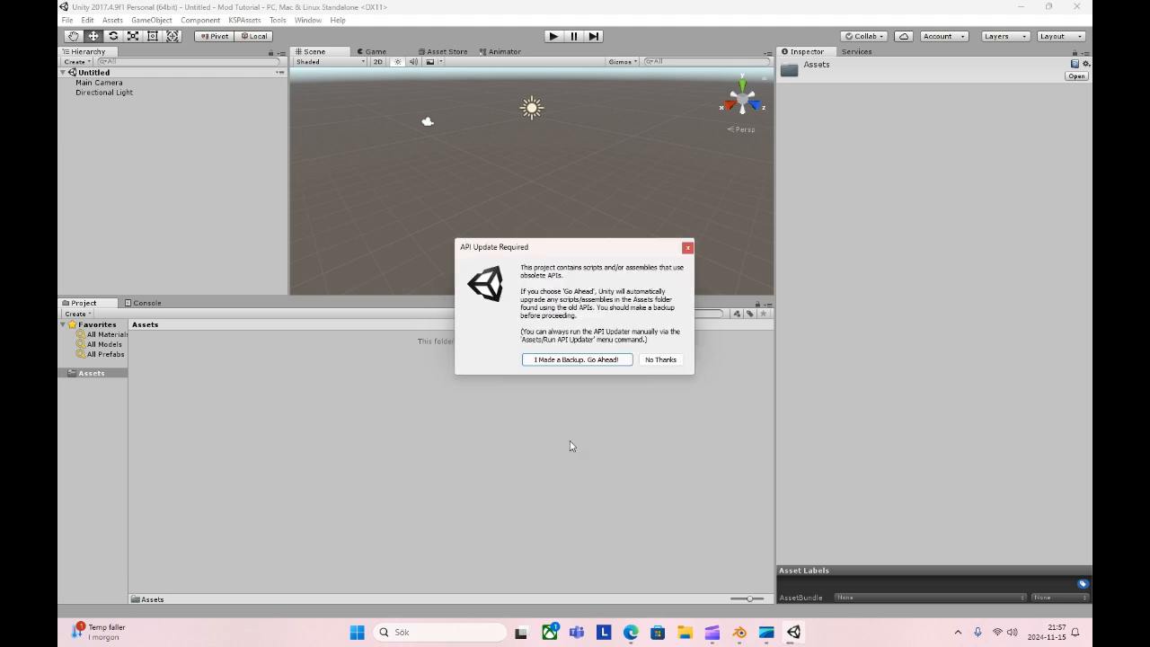
click(659, 360)
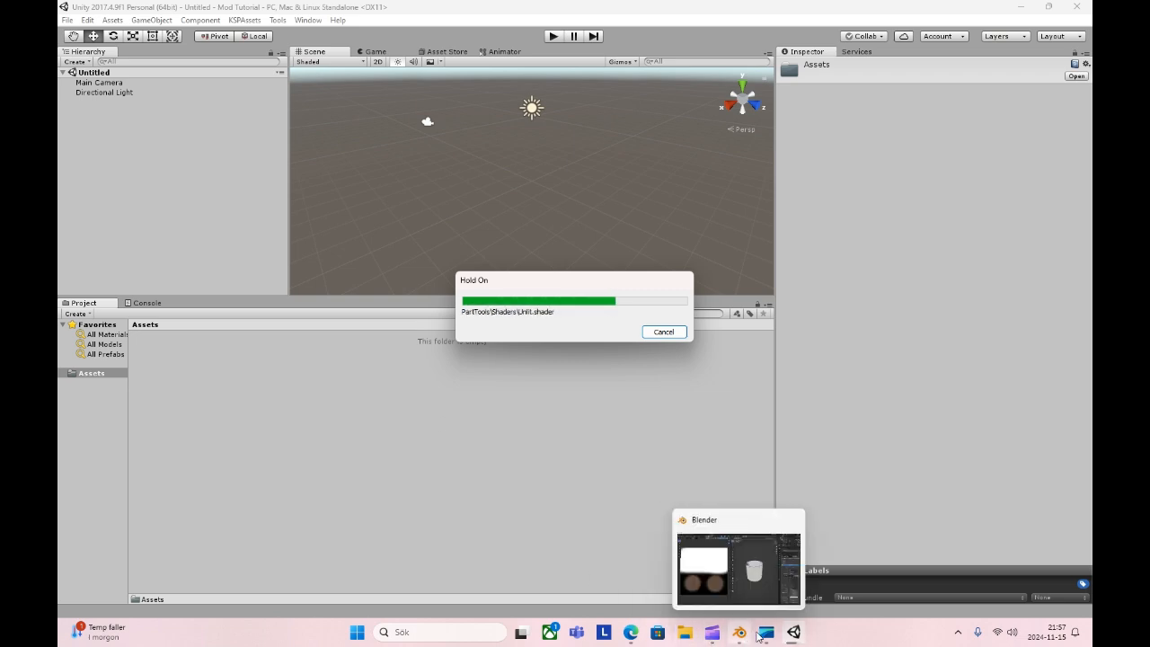
mouse_move(763, 634)
mouse_move(782, 604)
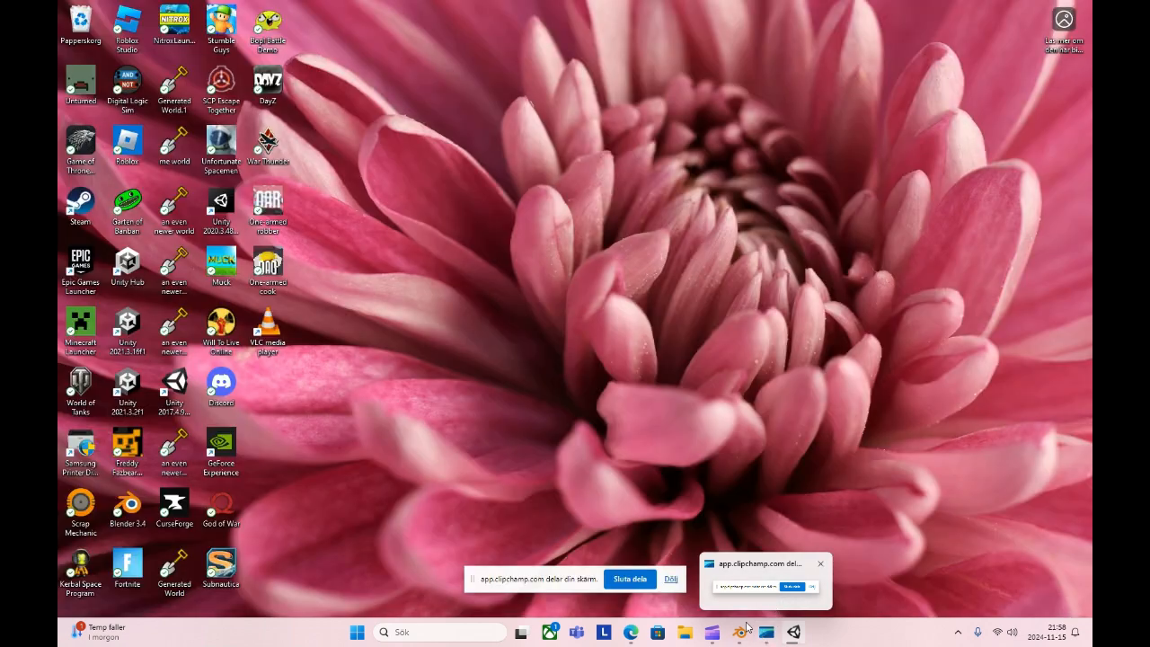
click(711, 632)
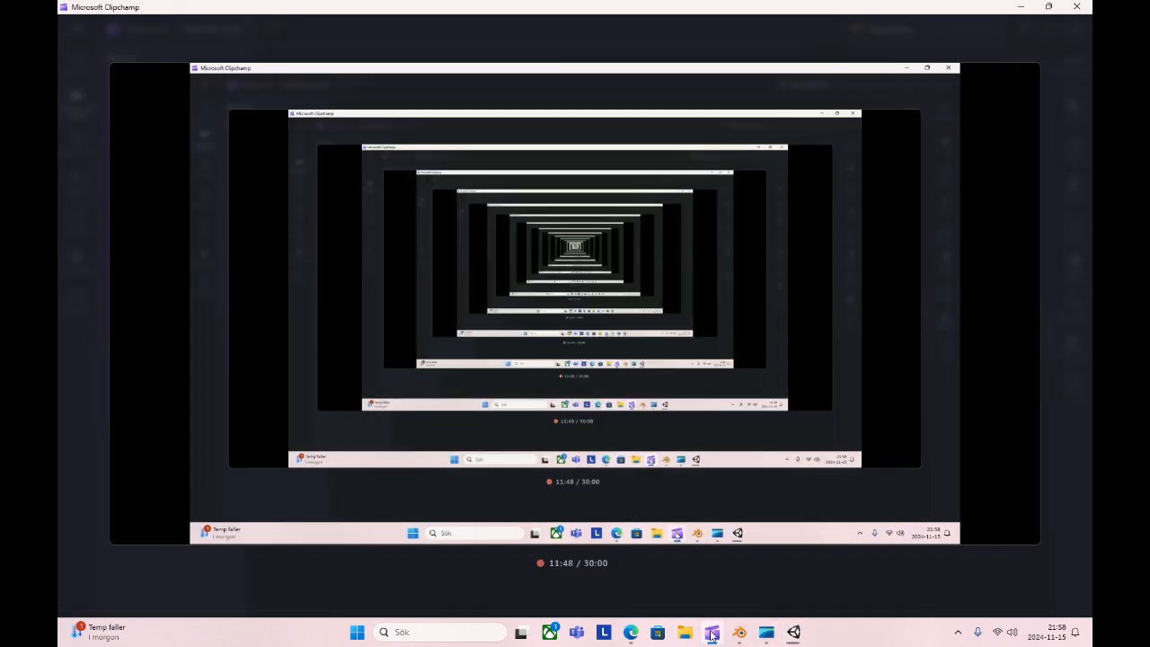
click(711, 632)
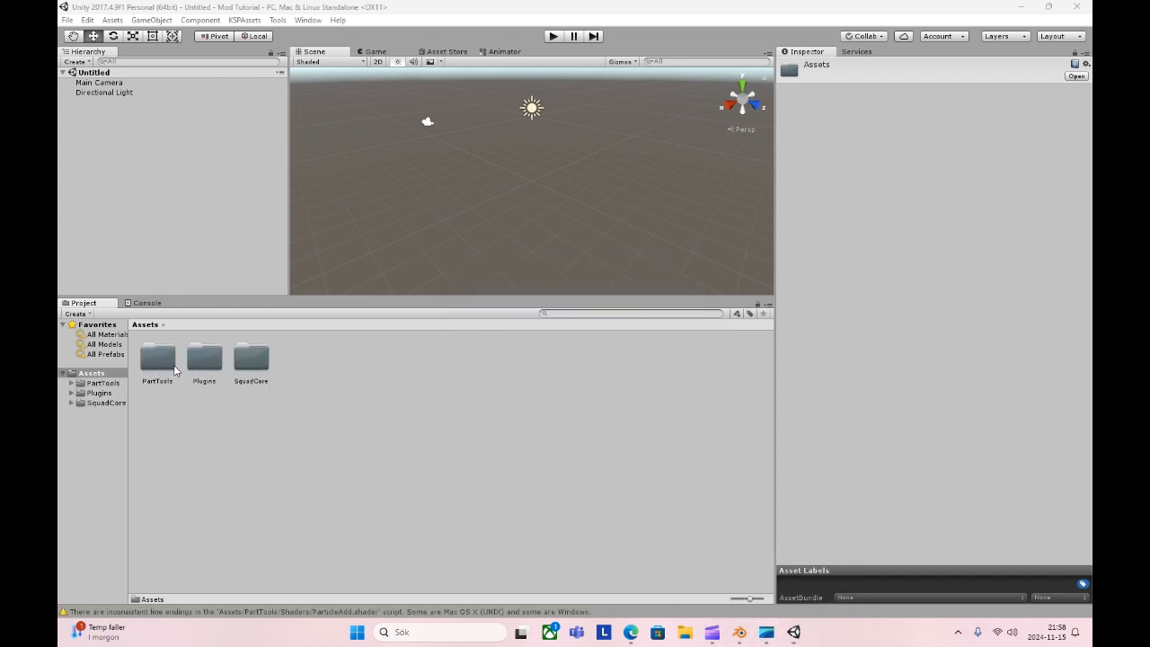
Look through the imported SquadCore folder, including its KSPedia backgrounds.
double_click(253, 359)
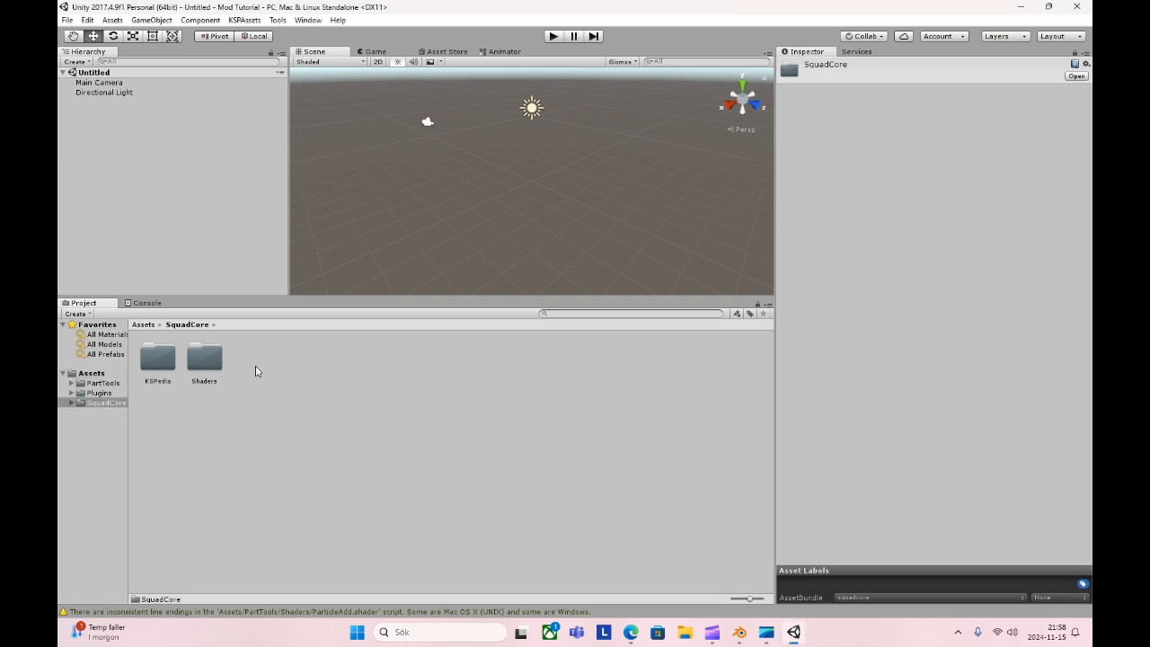
click(163, 369)
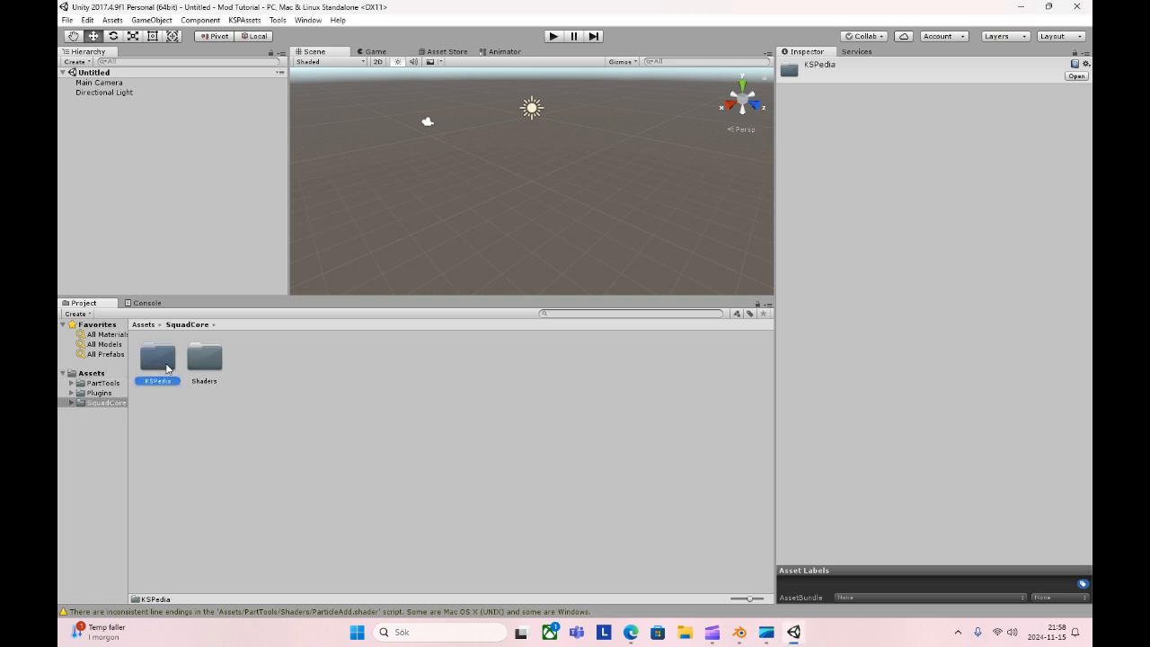
double_click(166, 369)
click(169, 369)
double_click(170, 369)
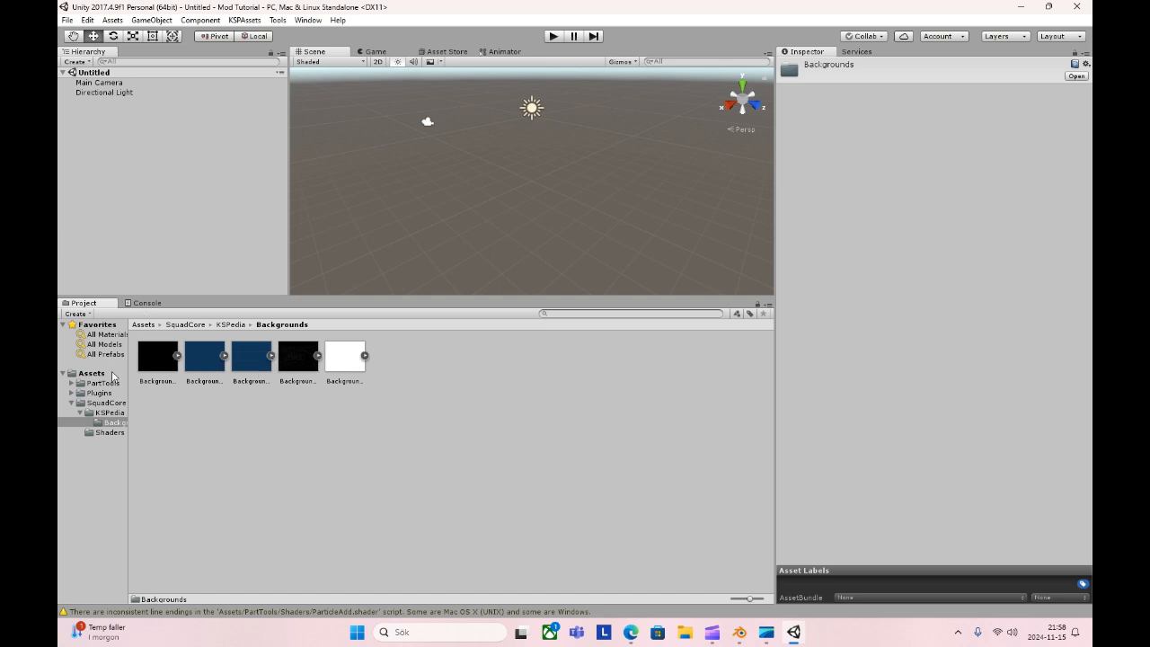
click(101, 413)
click(81, 404)
click(72, 403)
Examine the contents of the KSPAssets plugin folder and the PartTools folder.
click(82, 395)
double_click(173, 383)
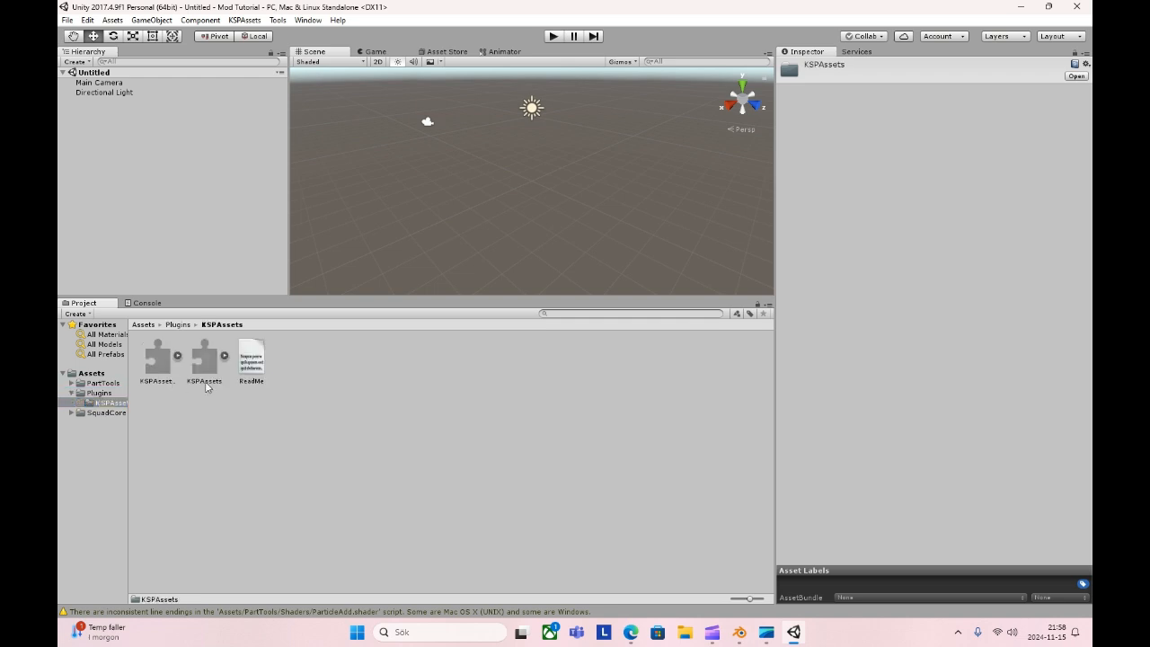
click(225, 356)
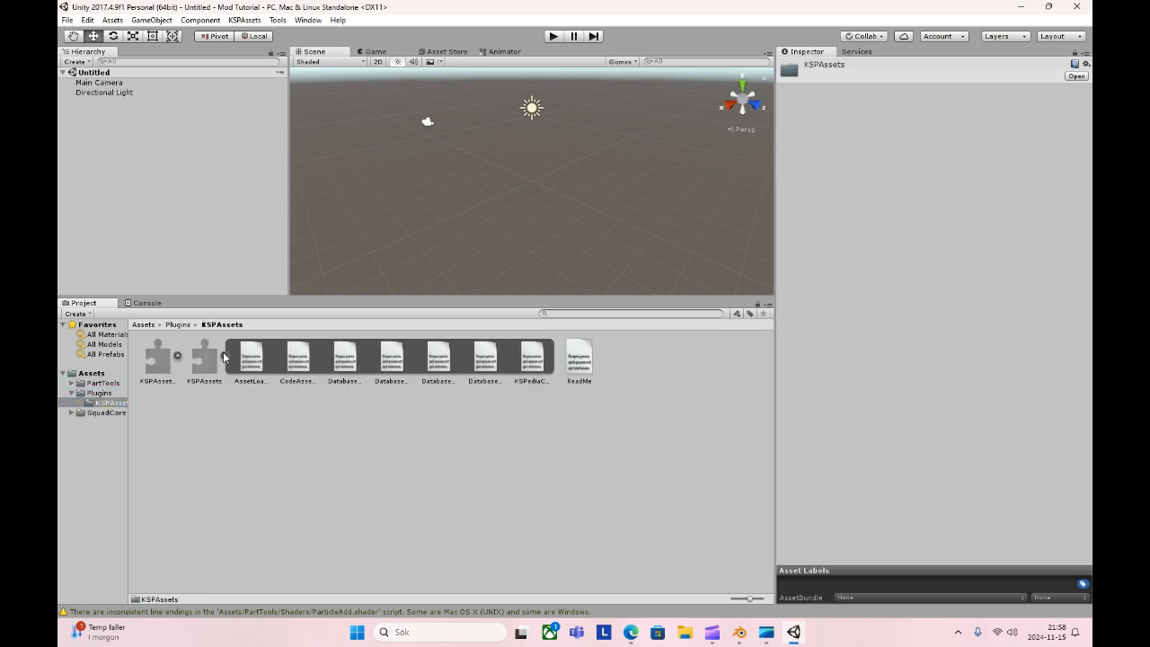
click(225, 356)
click(176, 357)
click(176, 356)
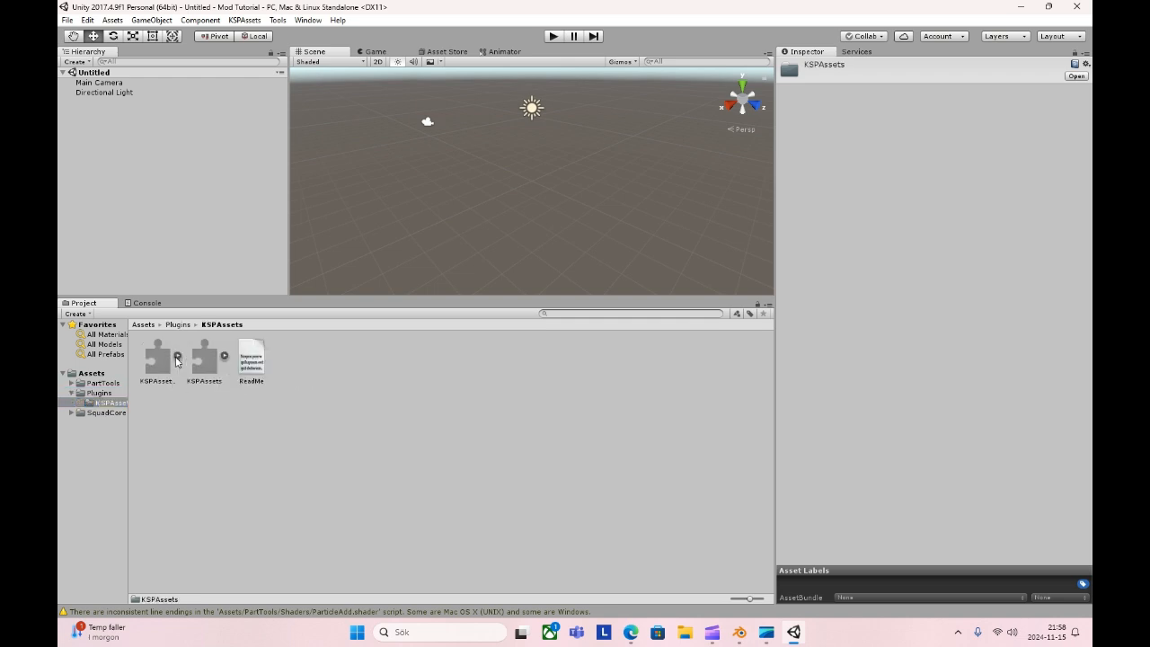
click(98, 393)
click(72, 393)
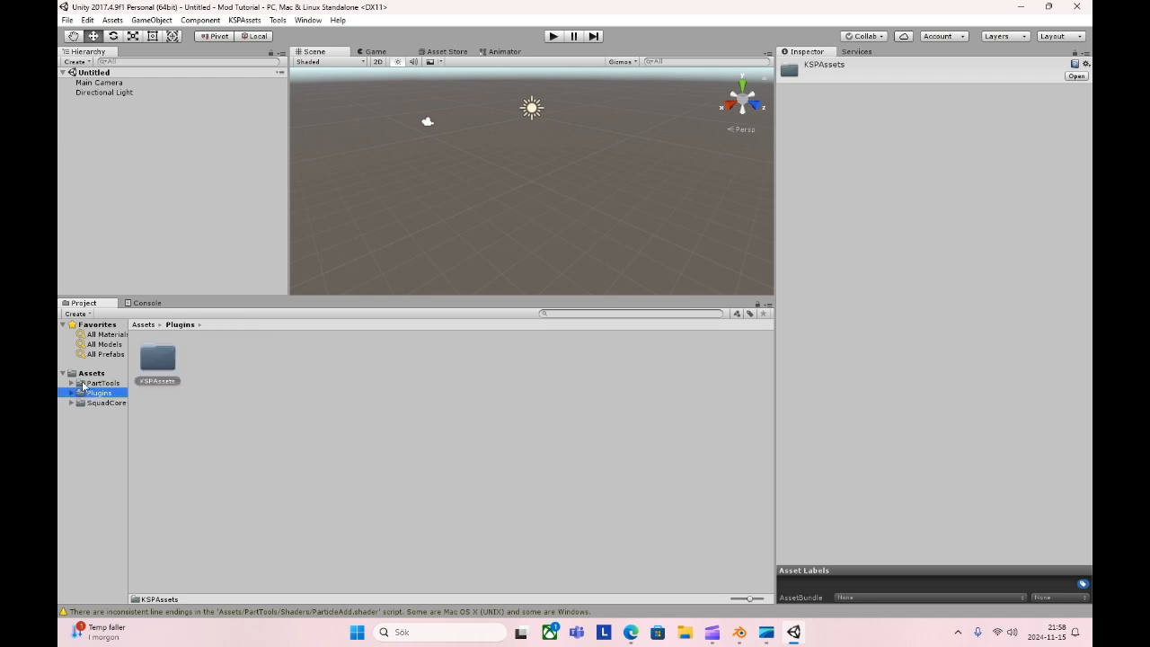
click(101, 383)
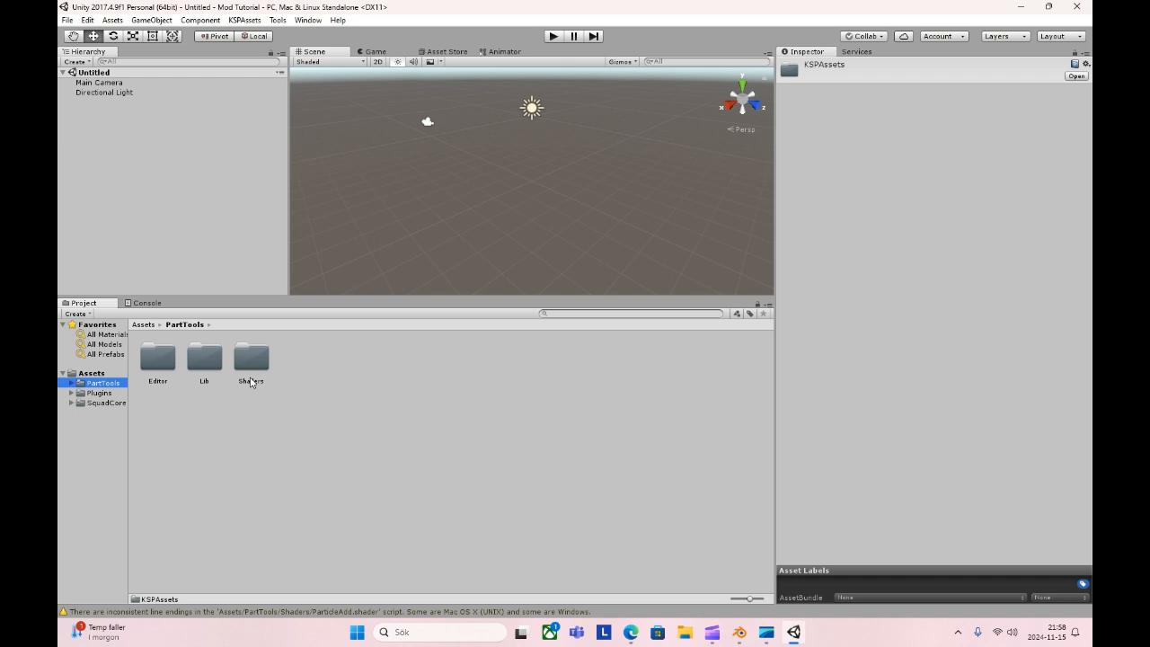
click(248, 435)
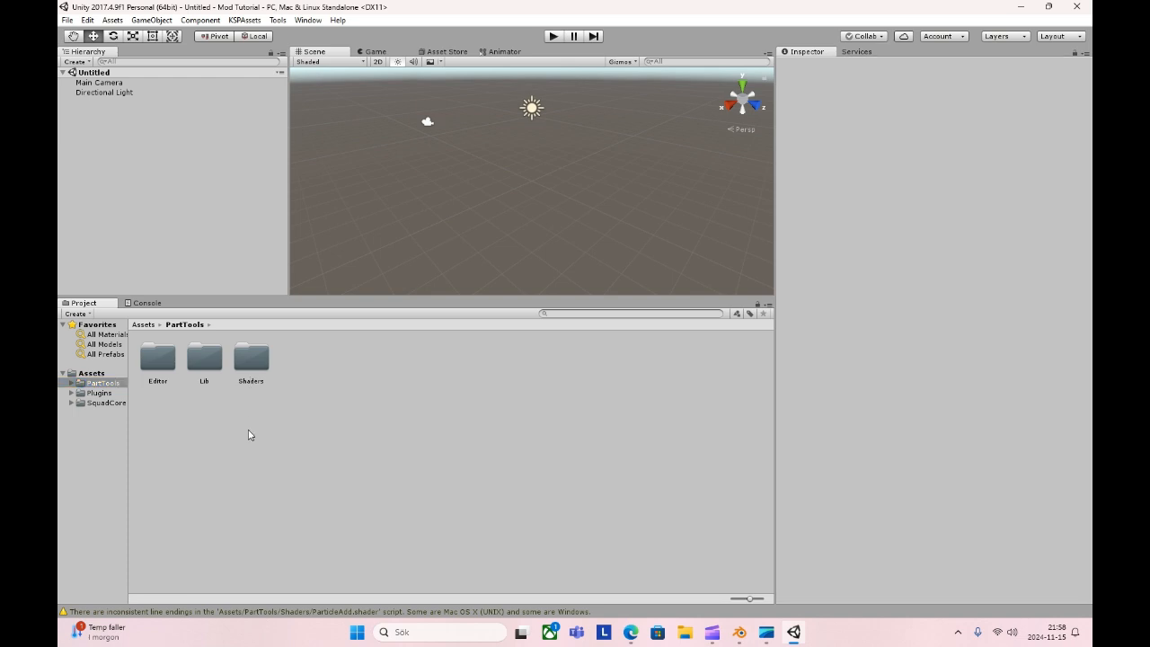
Create an empty GameObject in the untitled scene and name it Exporter.
right_click(107, 107)
right_click(116, 74)
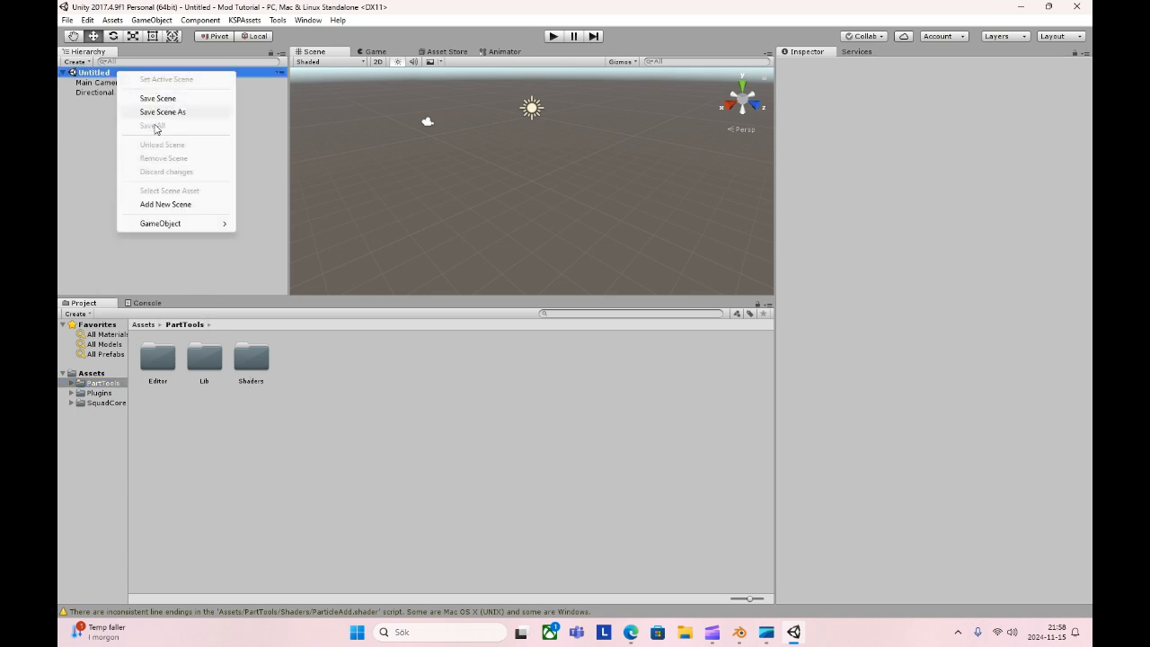
mouse_move(161, 223)
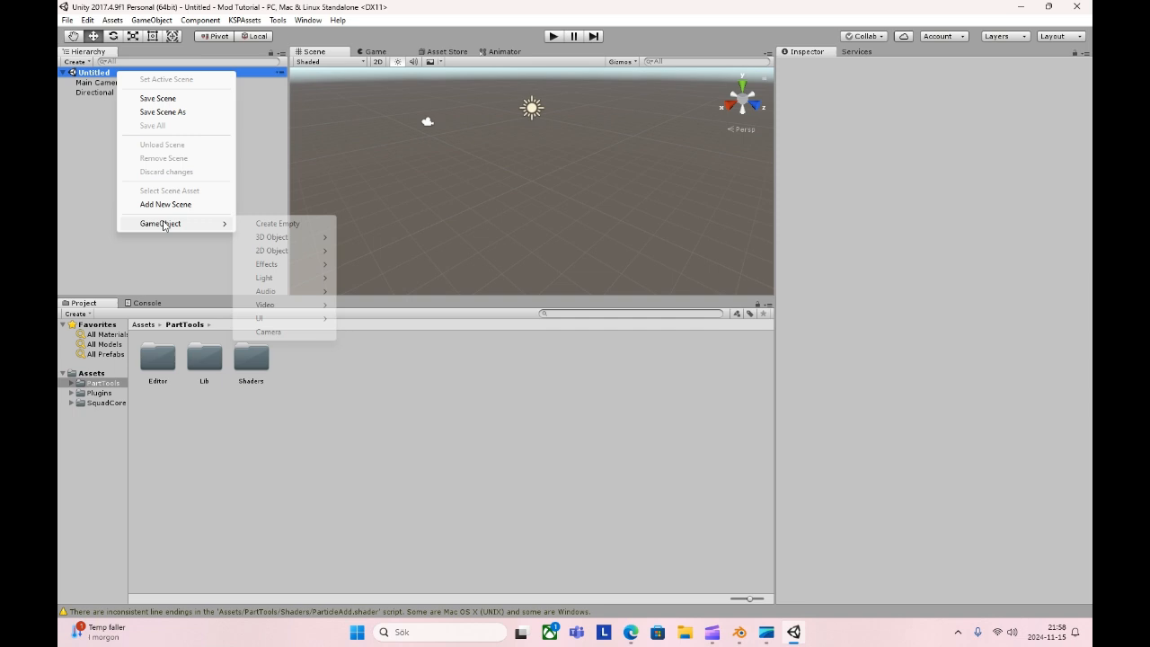
click(277, 225)
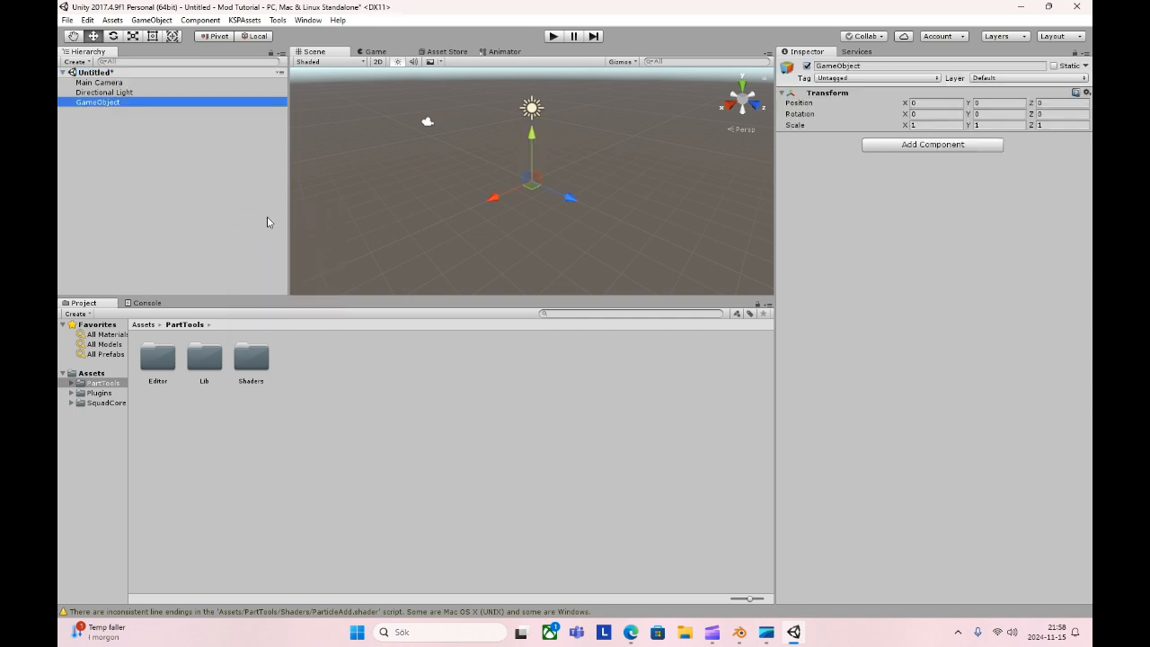
click(172, 101)
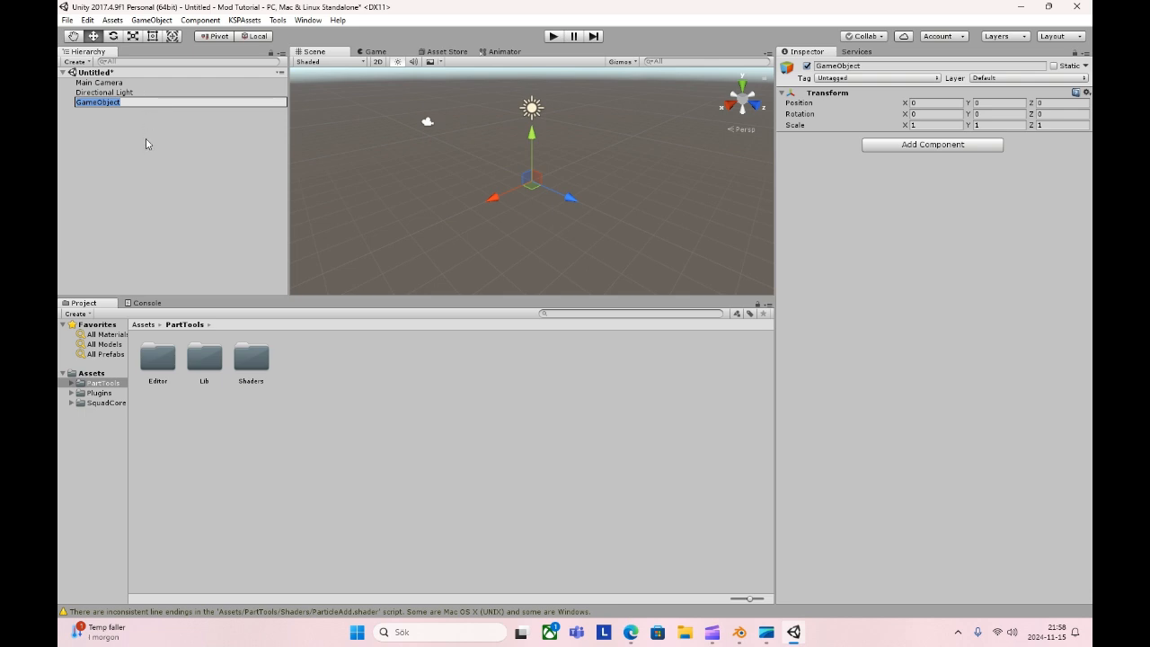
text(Exporter)
click(178, 172)
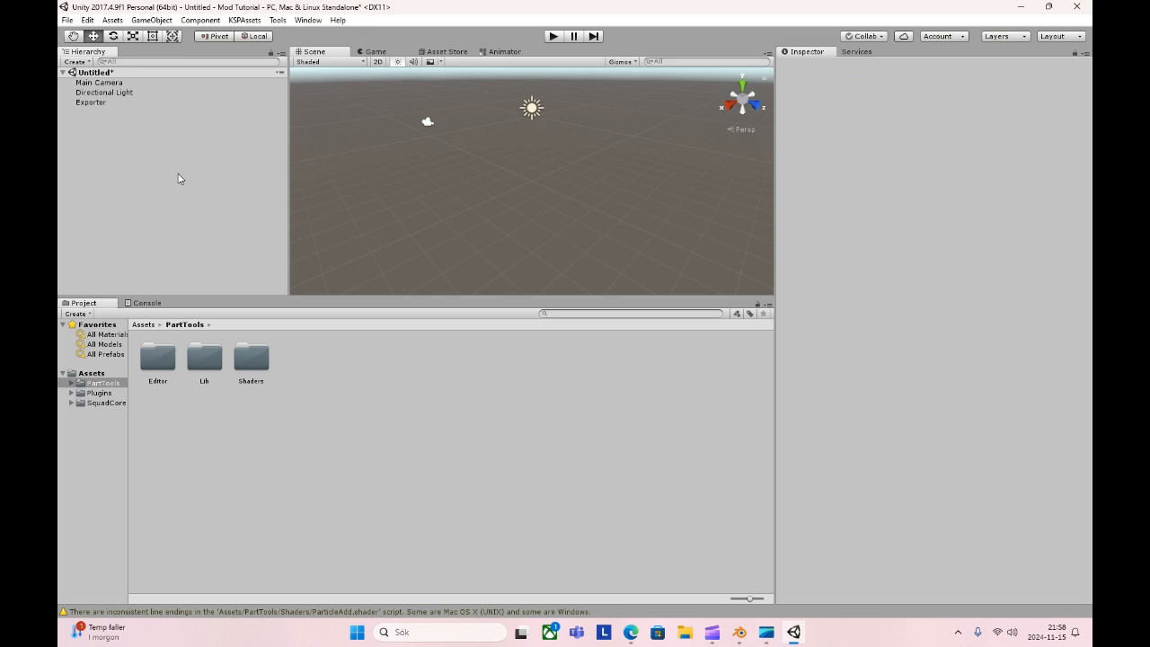
click(96, 103)
Create a folder named Models directly under Assets.
click(120, 372)
right_click(457, 385)
mouse_move(501, 103)
click(624, 100)
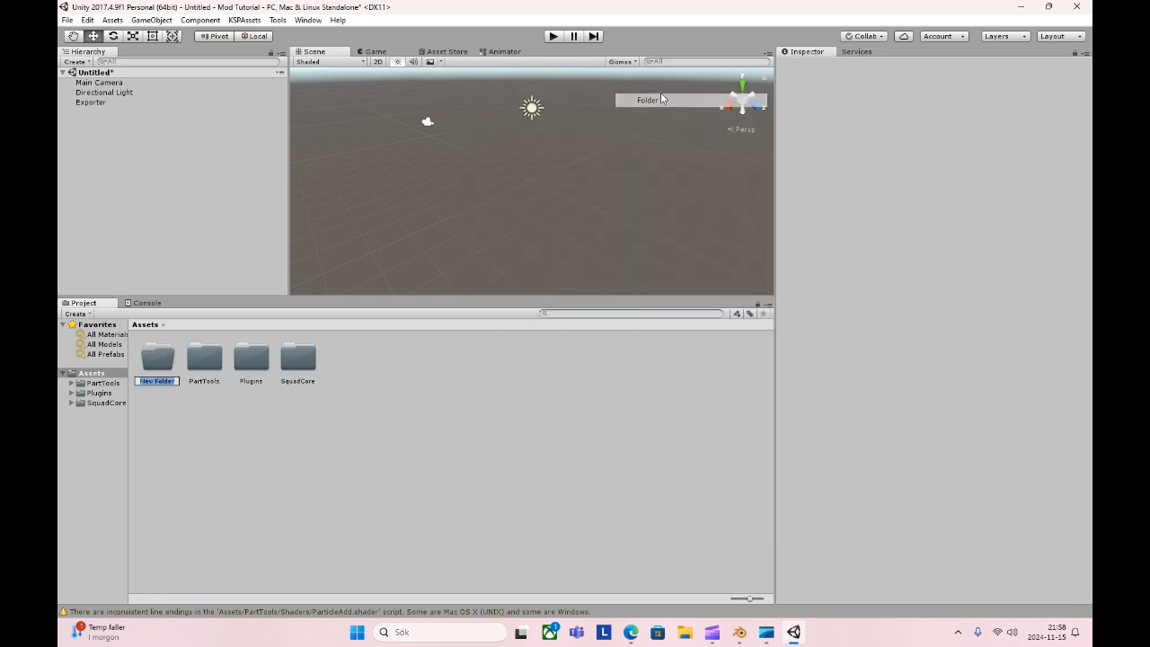
text(M)
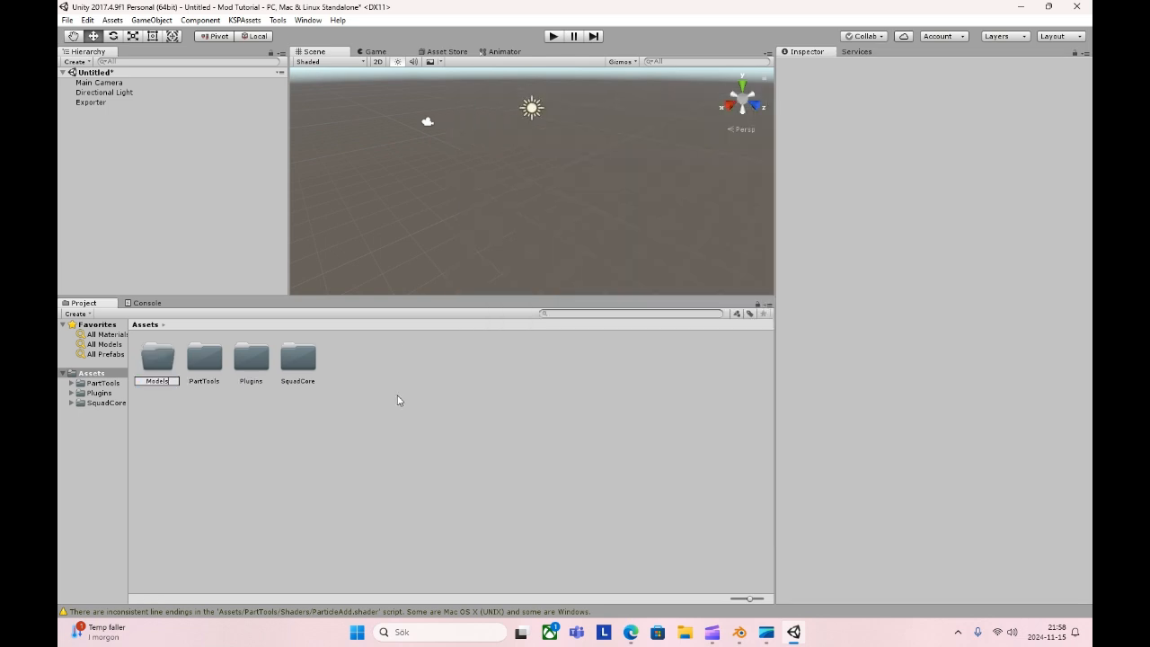
text(odels)
key(Return)
Add a second folder named Textures under Assets.
right_click(398, 395)
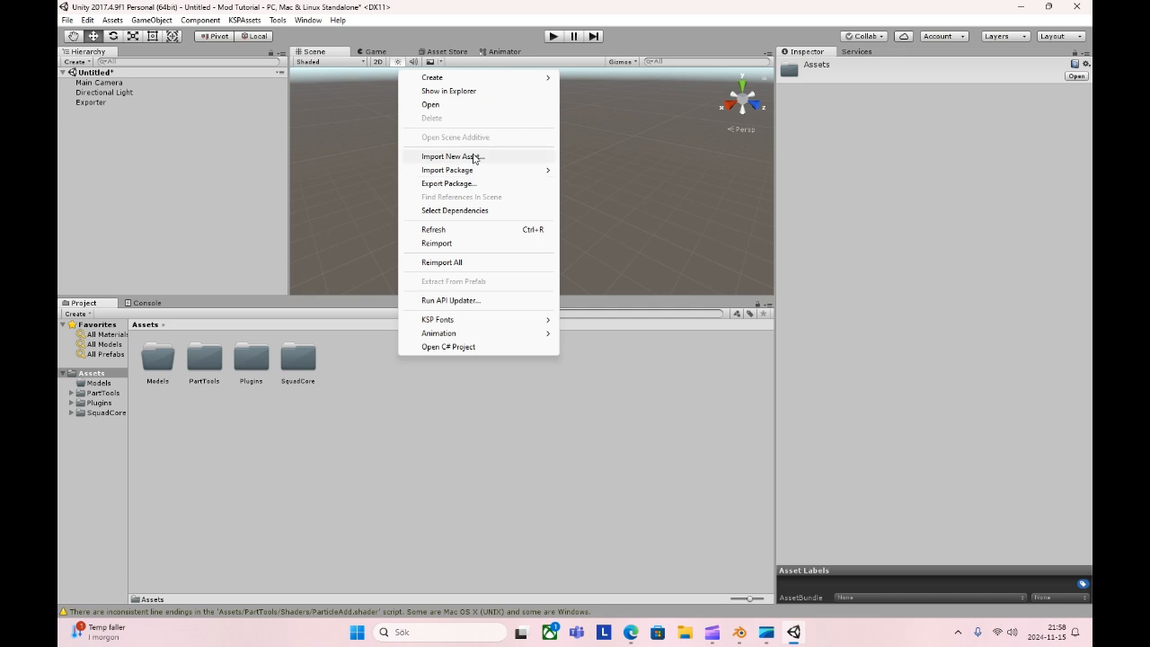
mouse_move(463, 77)
click(590, 81)
text(Textures)
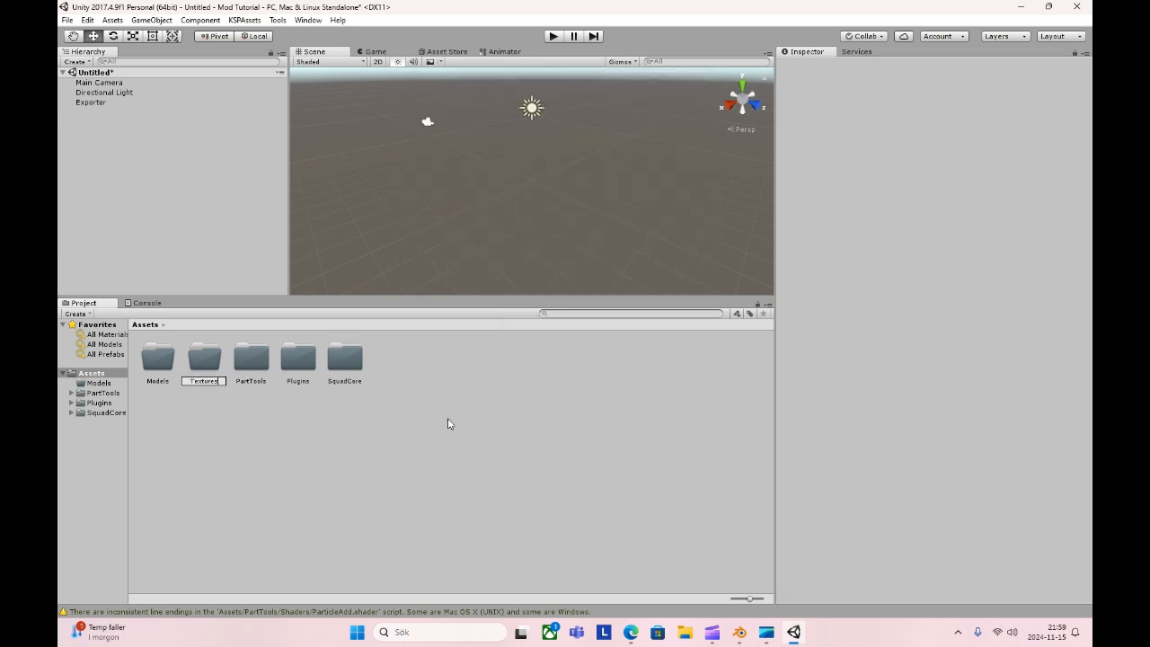
key(Return)
Create a Materials subfolder inside the Models folder.
double_click(157, 357)
right_click(207, 354)
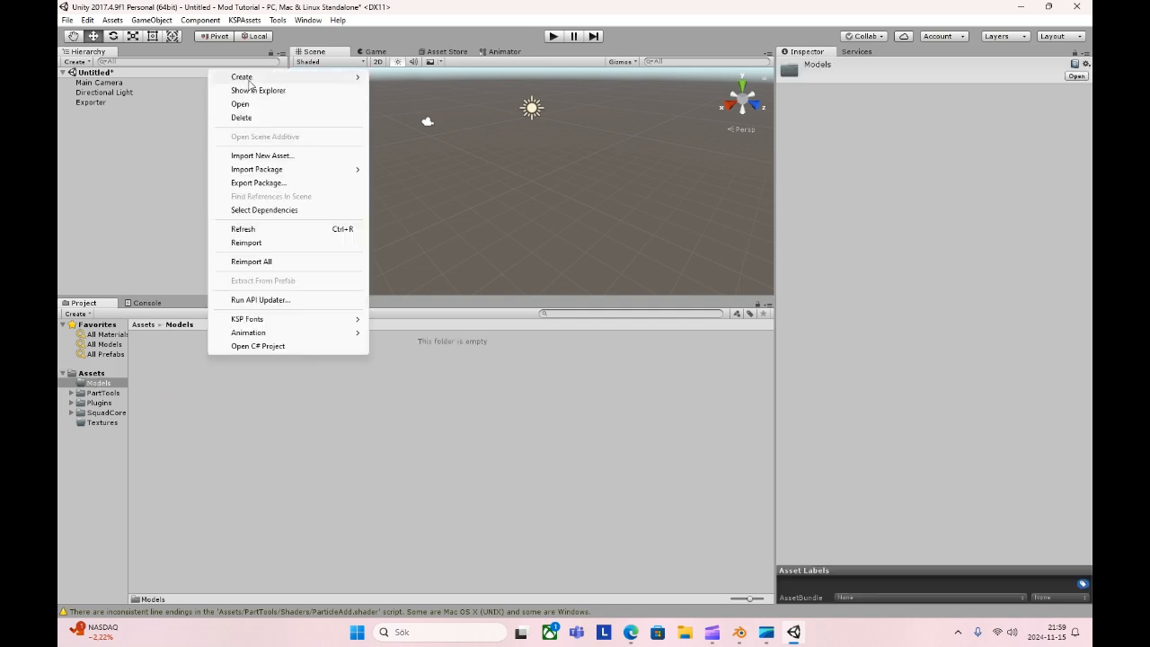
mouse_move(295, 79)
click(415, 79)
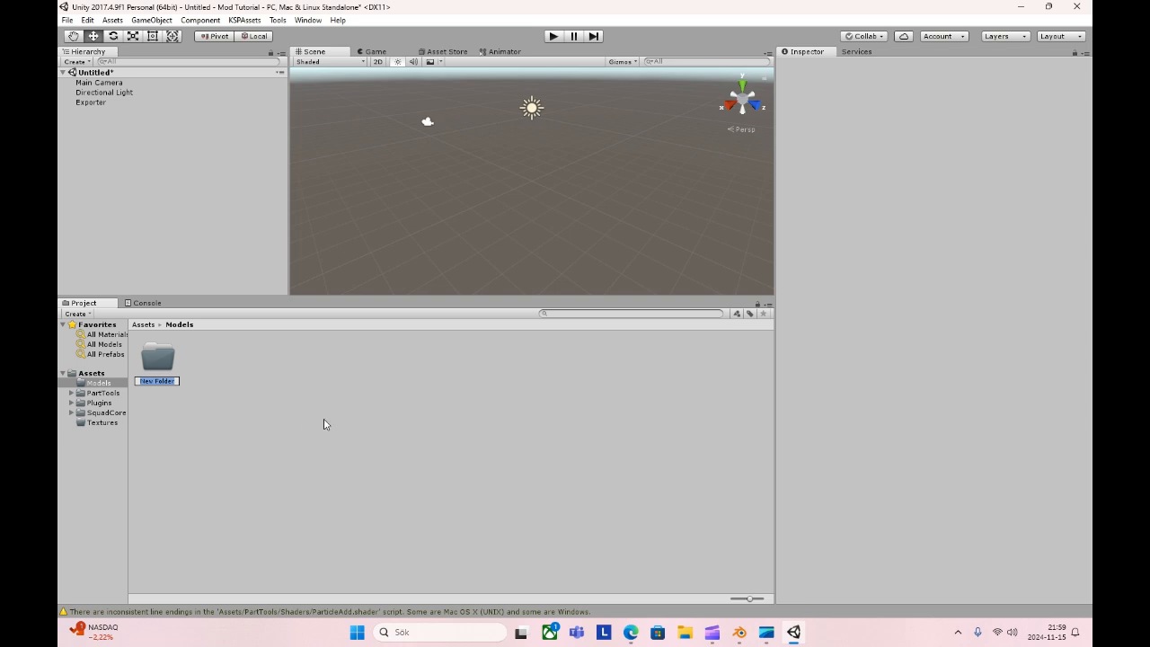
text(Materials)
key(Return)
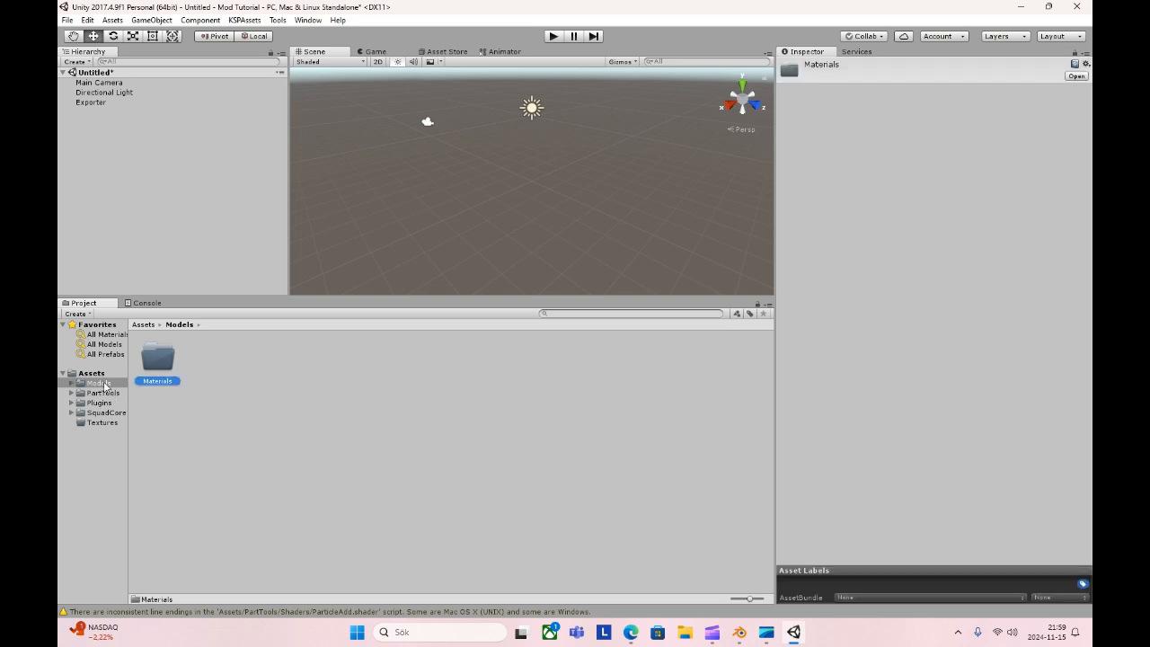
Start importing a new asset into the Models folder and search the Kamerabilder folder for the model file, returning to the Pictures folder.
right_click(298, 369)
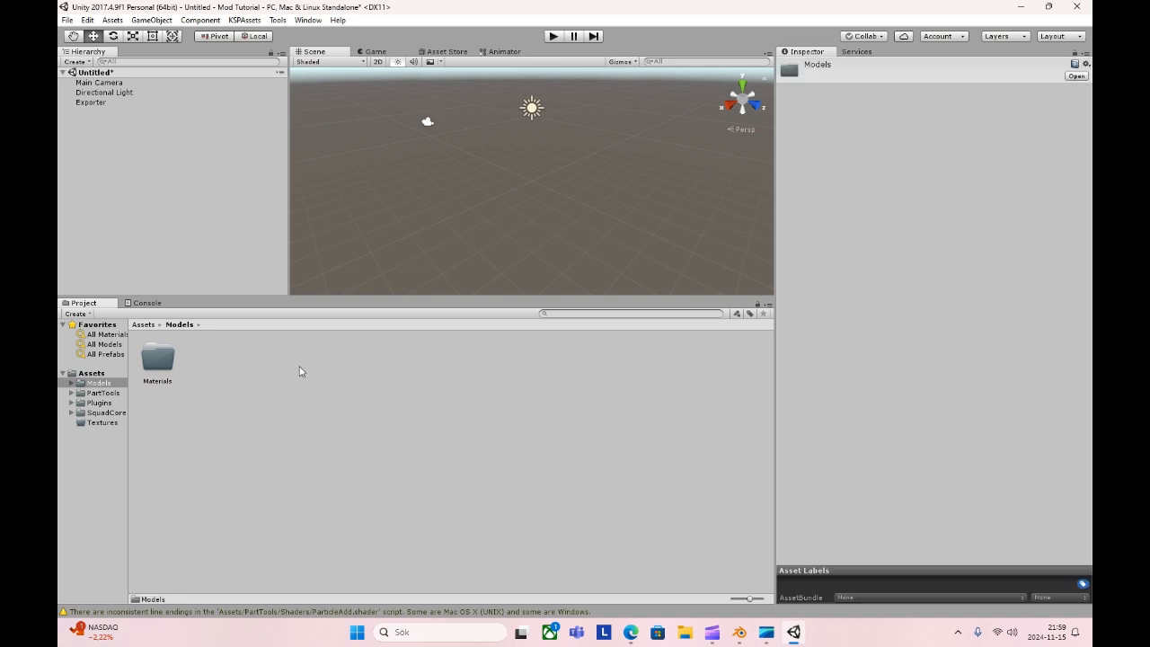
click(356, 167)
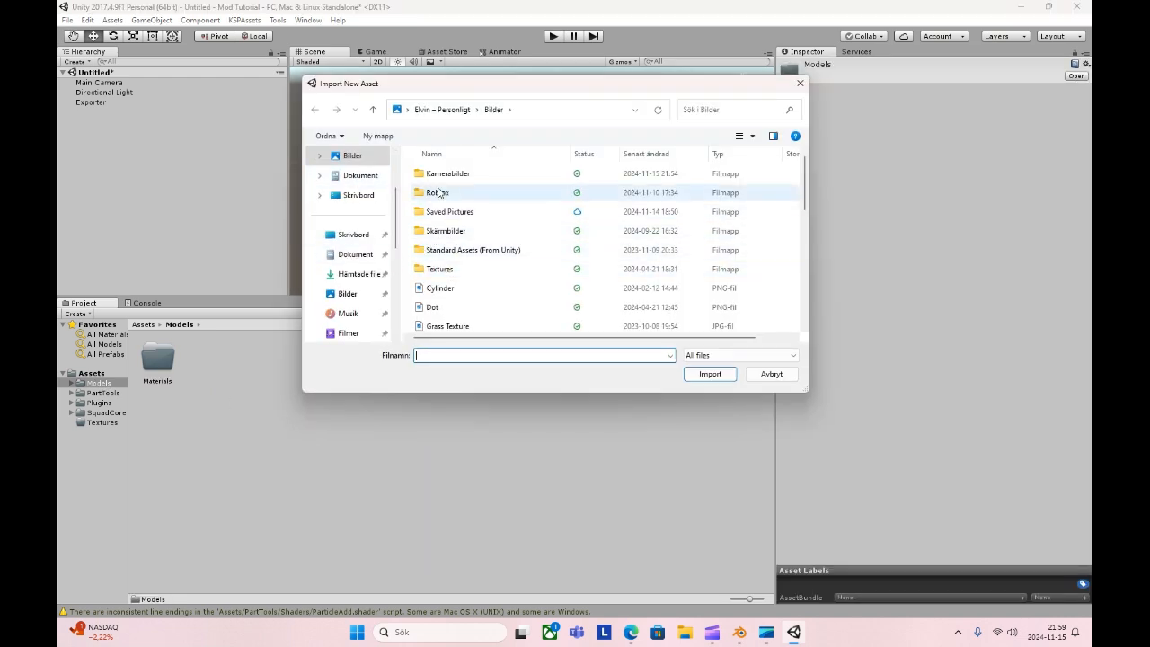
double_click(445, 174)
scroll(500, 230, down, 2)
scroll(562, 305, up, 1)
scroll(540, 312, down, 1)
scroll(503, 314, up, 1)
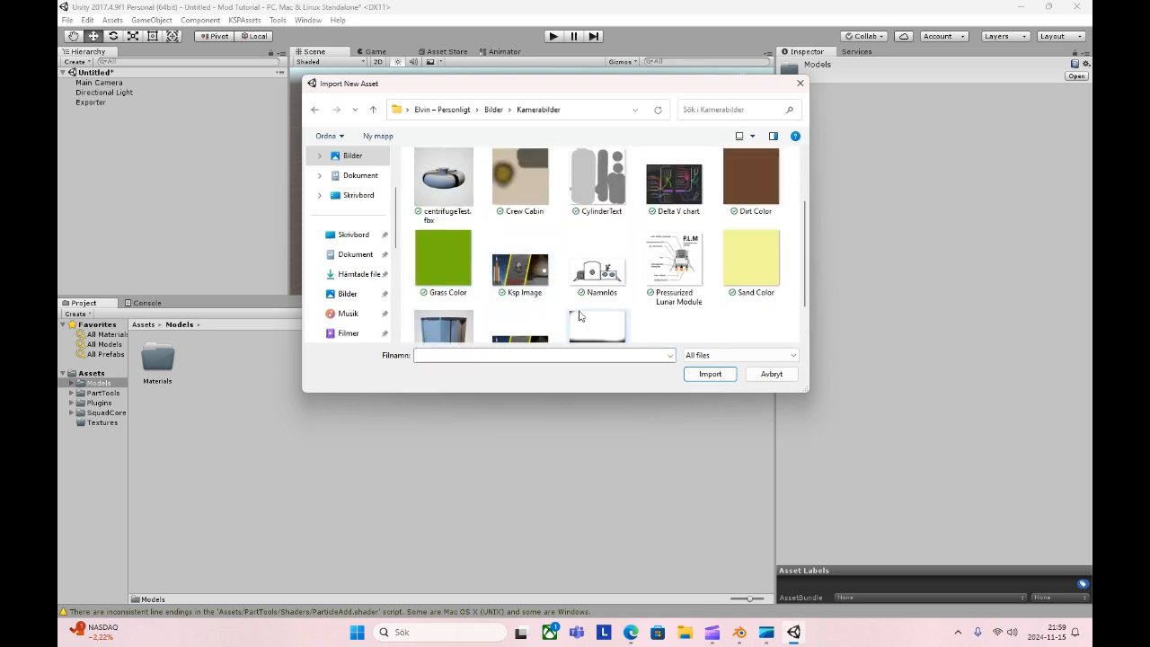
scroll(653, 314, up, 1)
scroll(623, 311, up, 1)
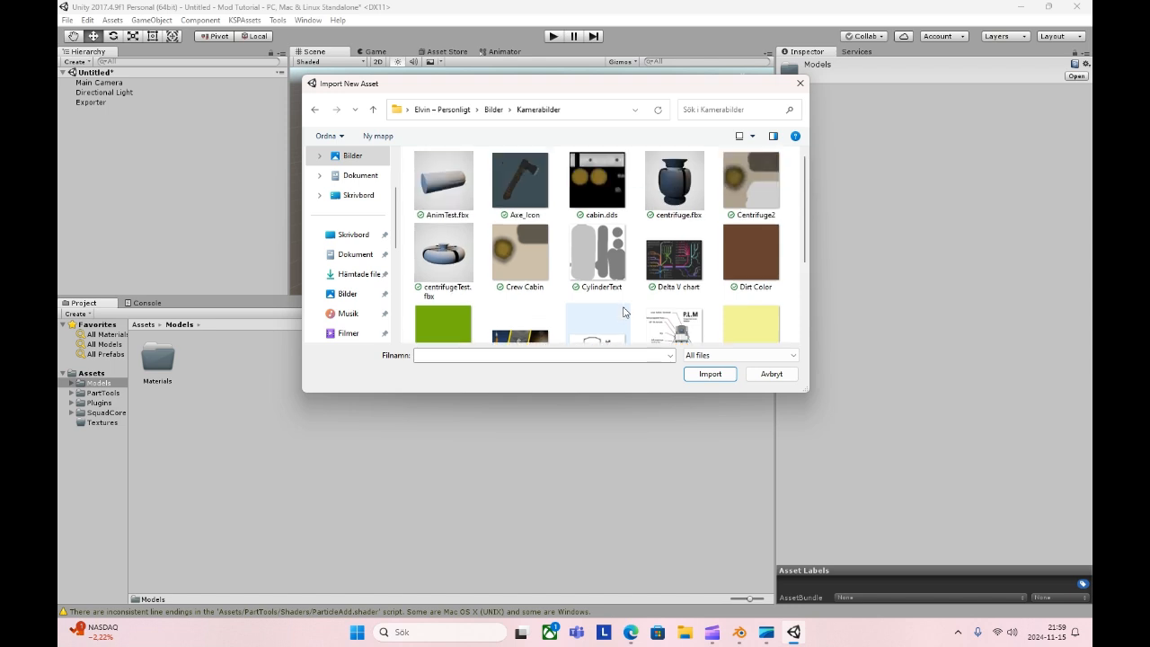
scroll(501, 265, down, 3)
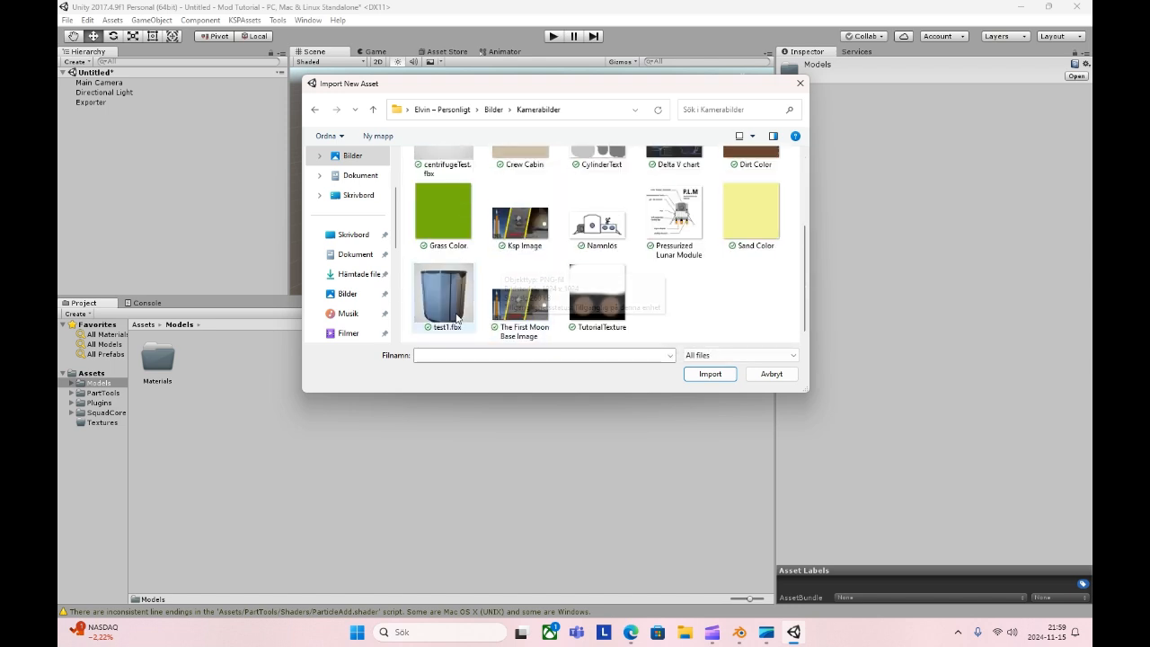
scroll(526, 296, up, 3)
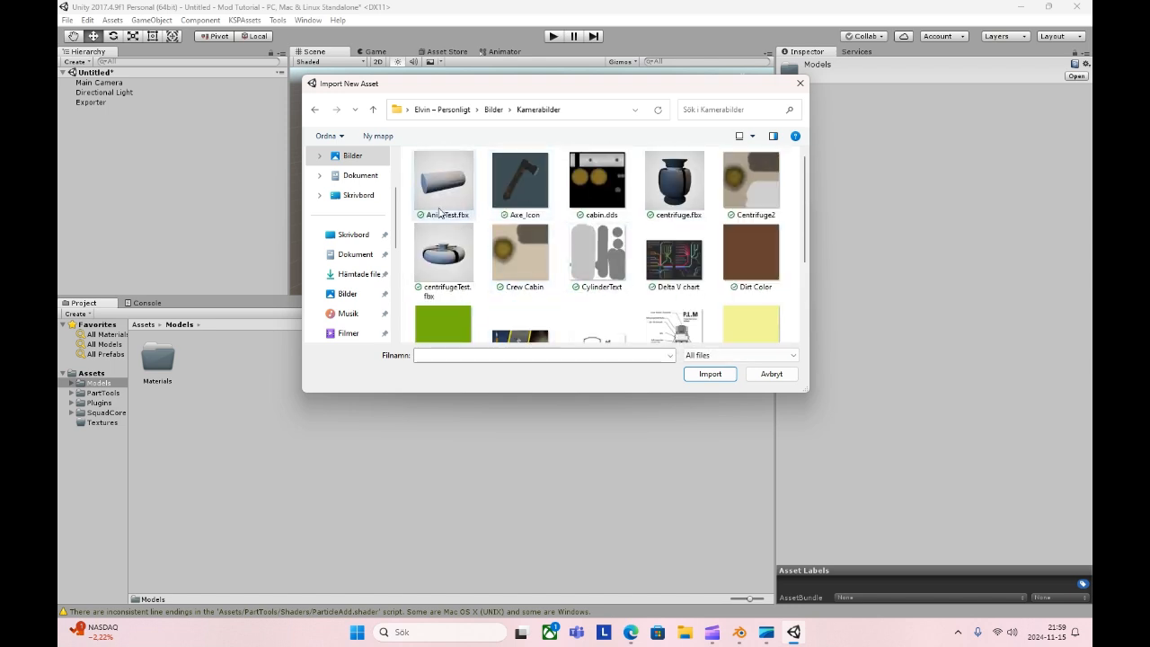
scroll(453, 225, down, 3)
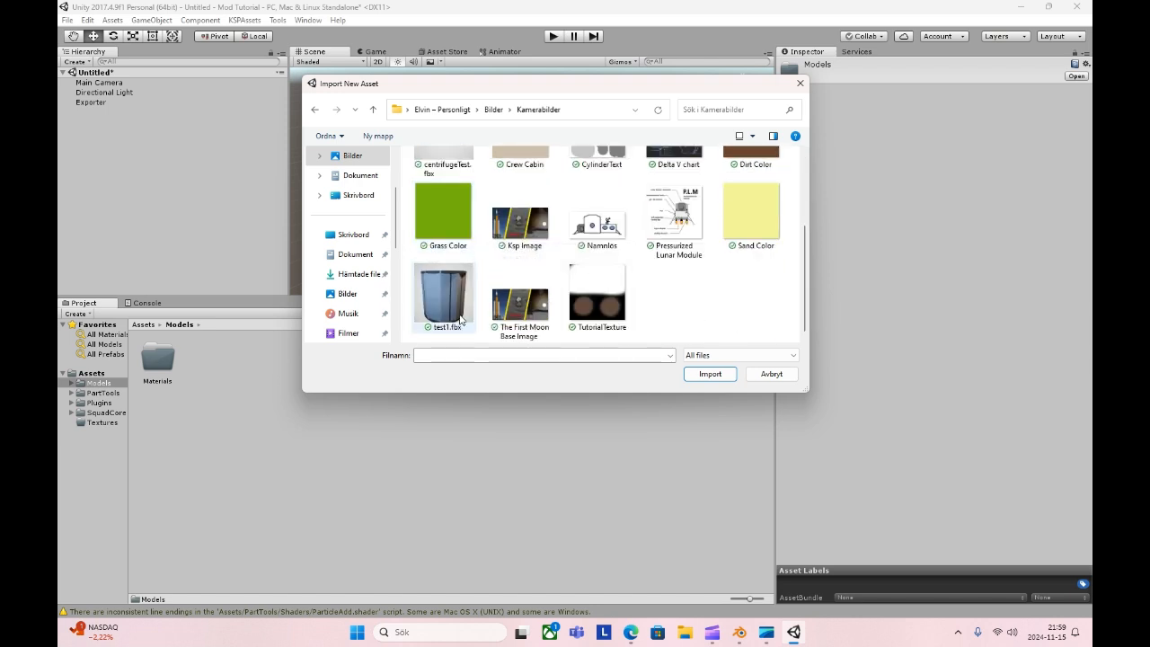
click(493, 109)
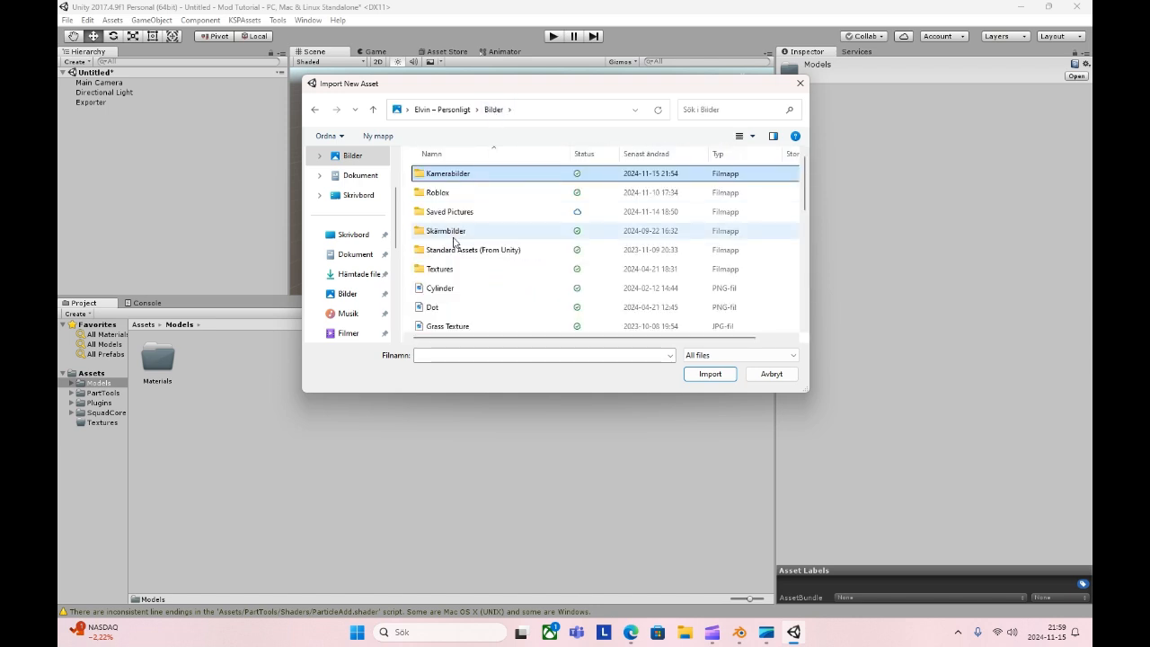
Import Testmodel.fbx from the Pictures folder into the Models folder.
scroll(452, 273, down, 5)
scroll(452, 274, up, 3)
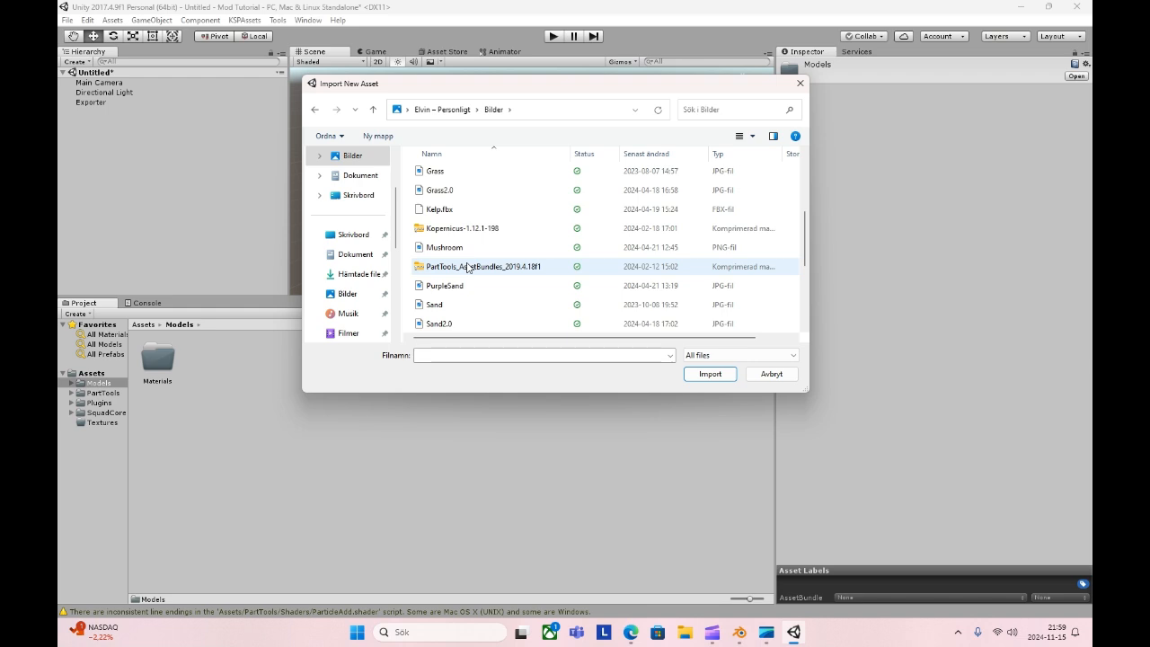
scroll(466, 267, down, 3)
click(449, 285)
click(716, 375)
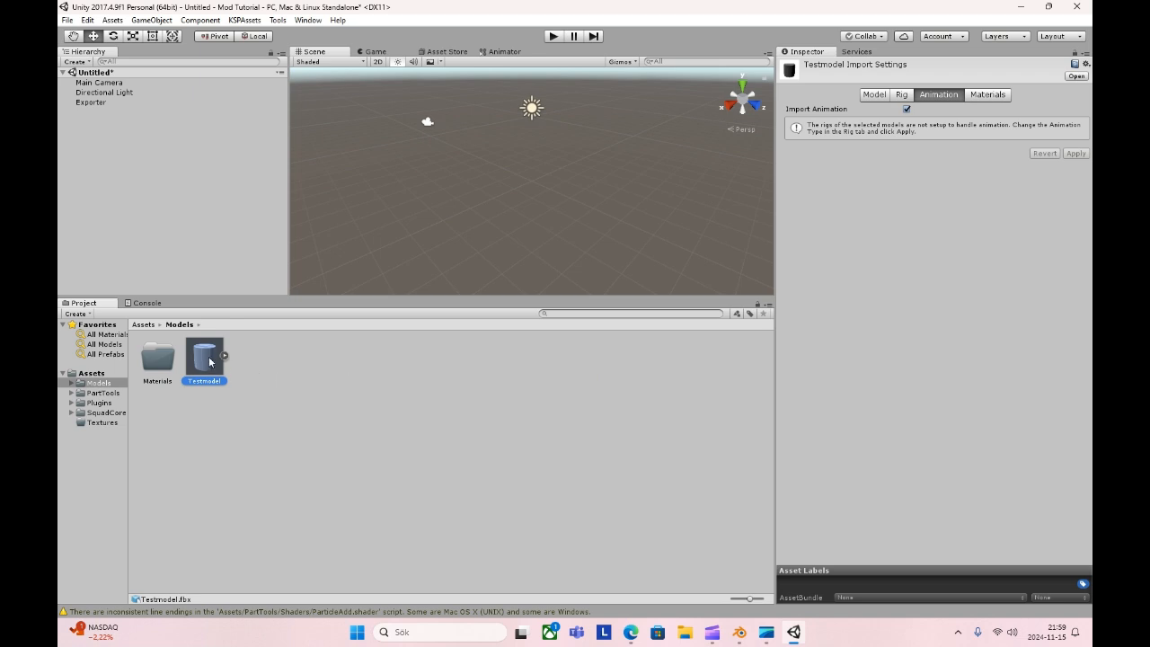
Set Normals to Calculate in the Testmodel import settings and apply the change.
click(225, 357)
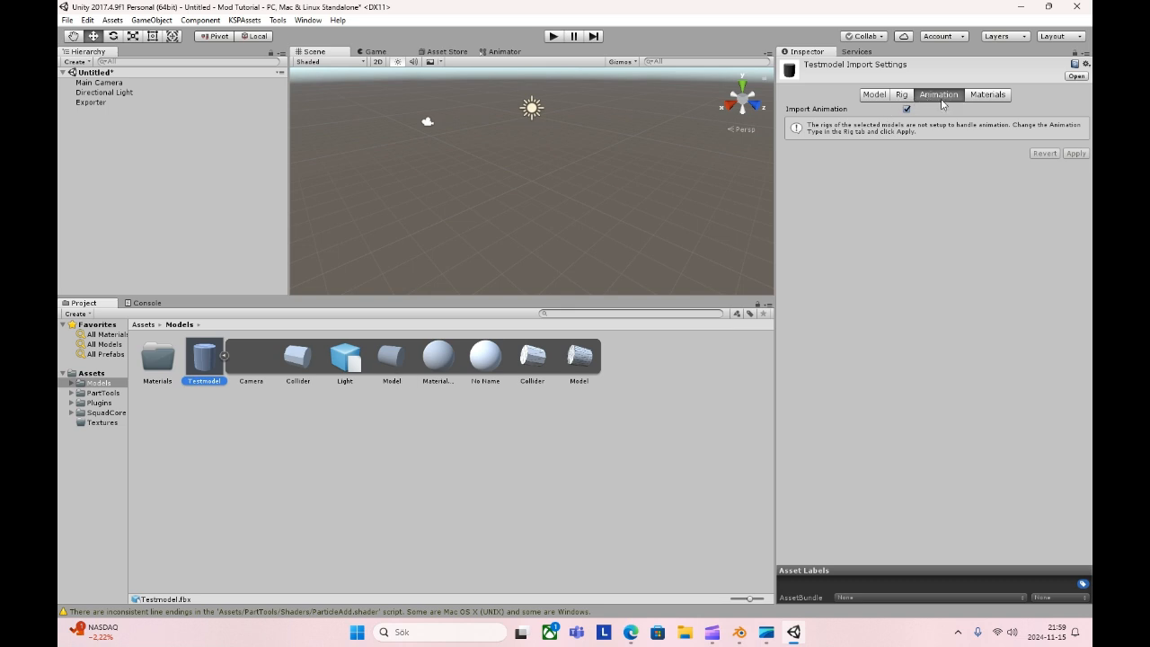
click(903, 97)
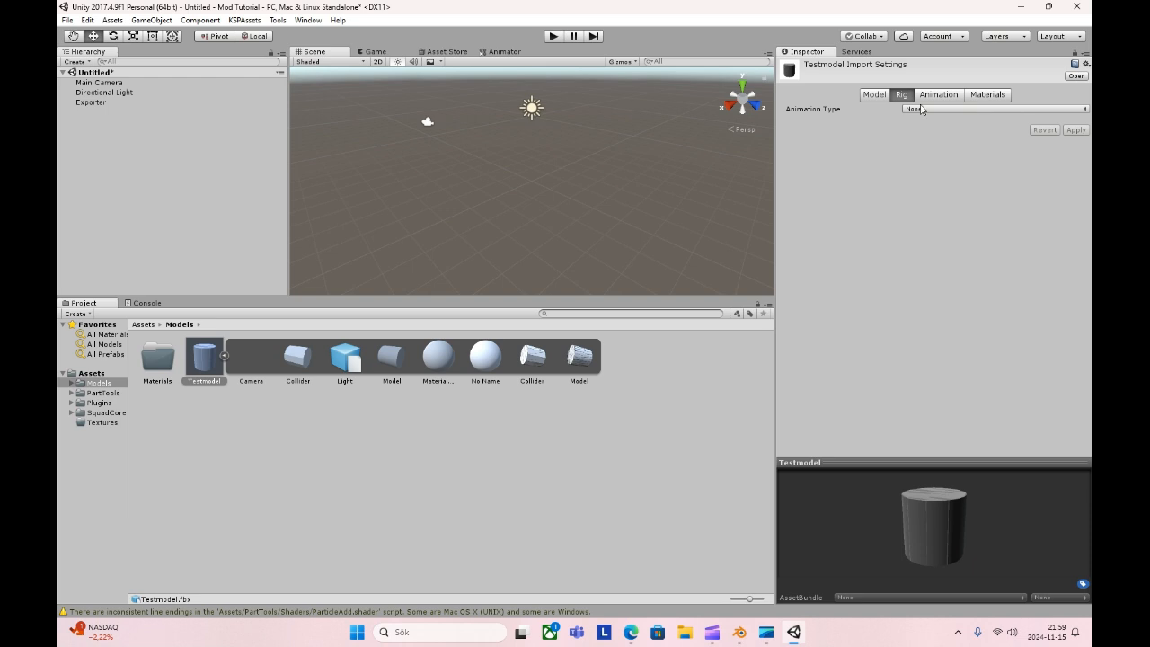
click(879, 96)
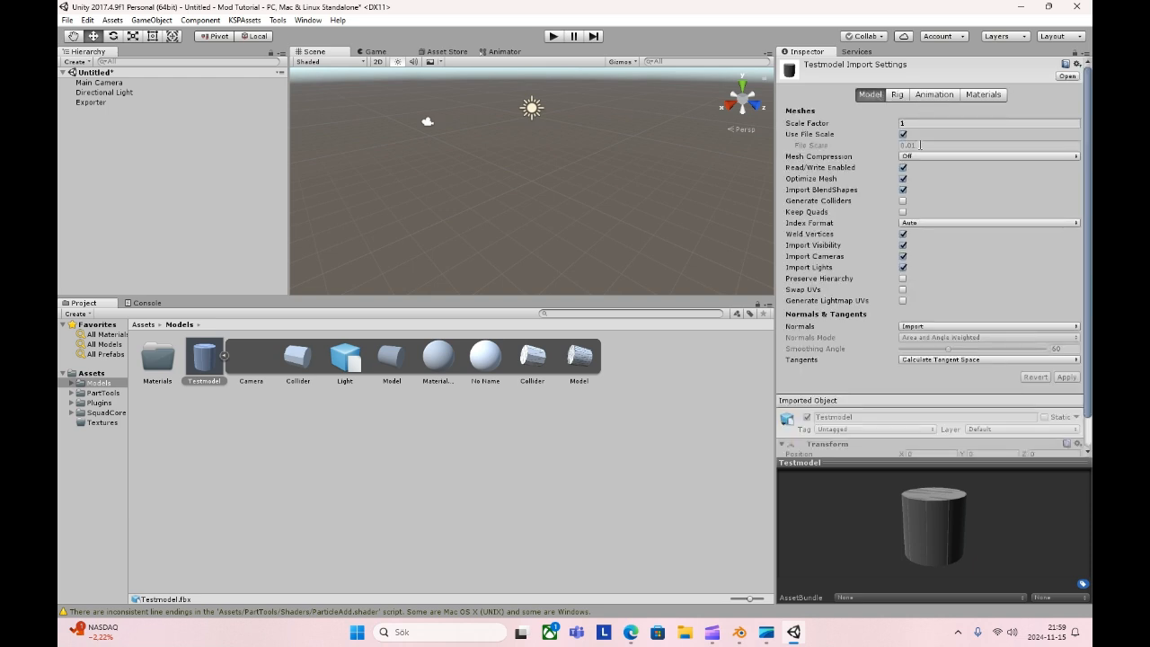
click(918, 327)
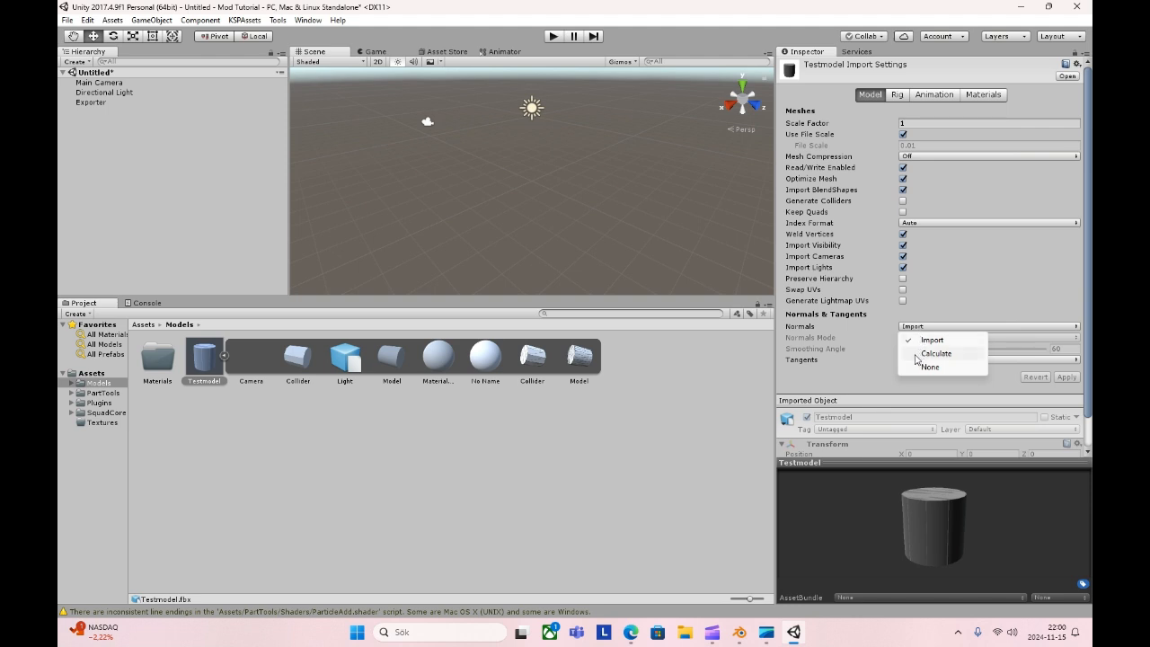
click(918, 354)
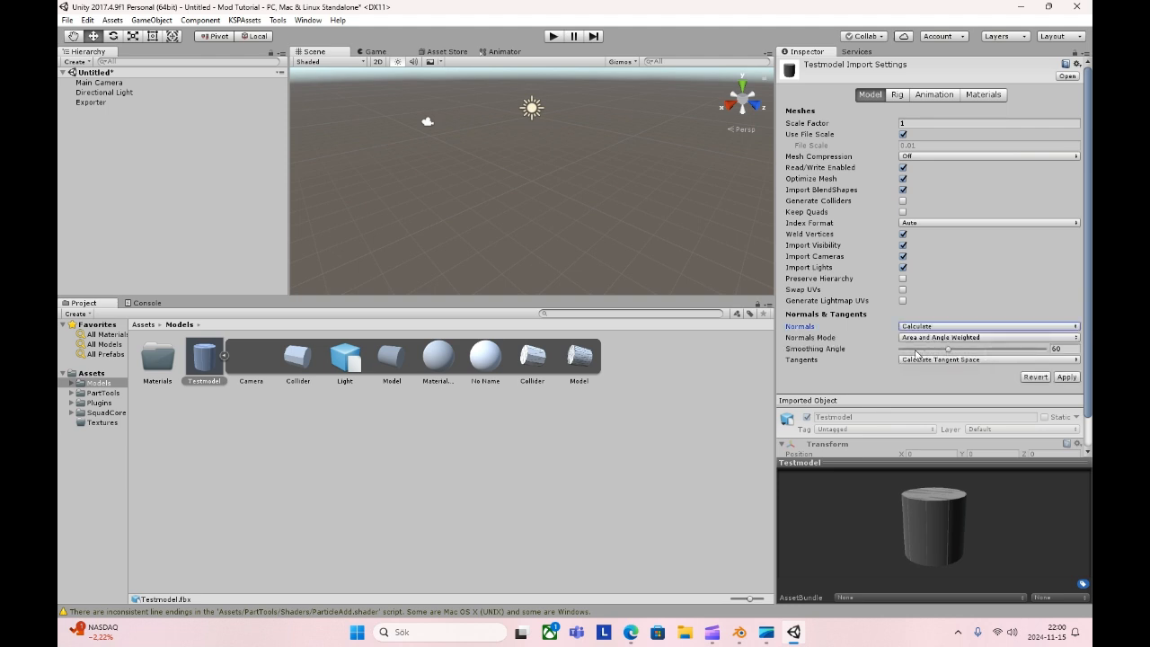
click(1066, 376)
click(381, 407)
Place the Testmodel asset in the scene as a child of the Exporter object.
click(223, 356)
drag(204, 358, 104, 105)
scroll(517, 202, down, 6)
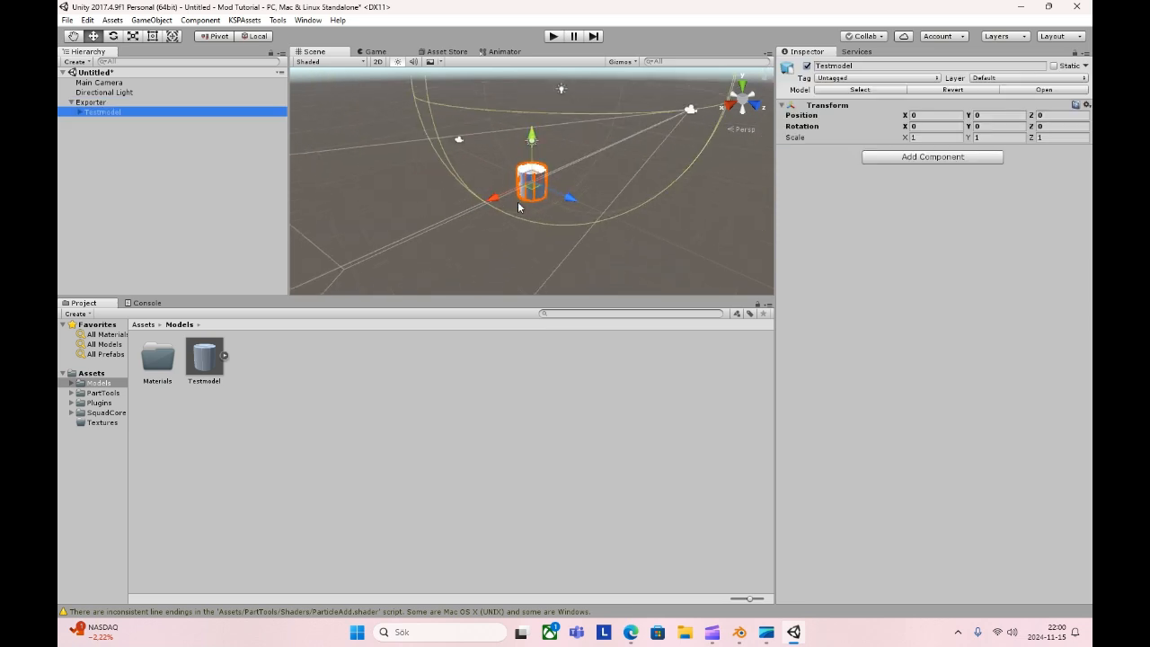
Delete the Camera and Light objects from Testmodel, accepting the broken prefab instance, and check the remaining Model and Collider.
click(640, 132)
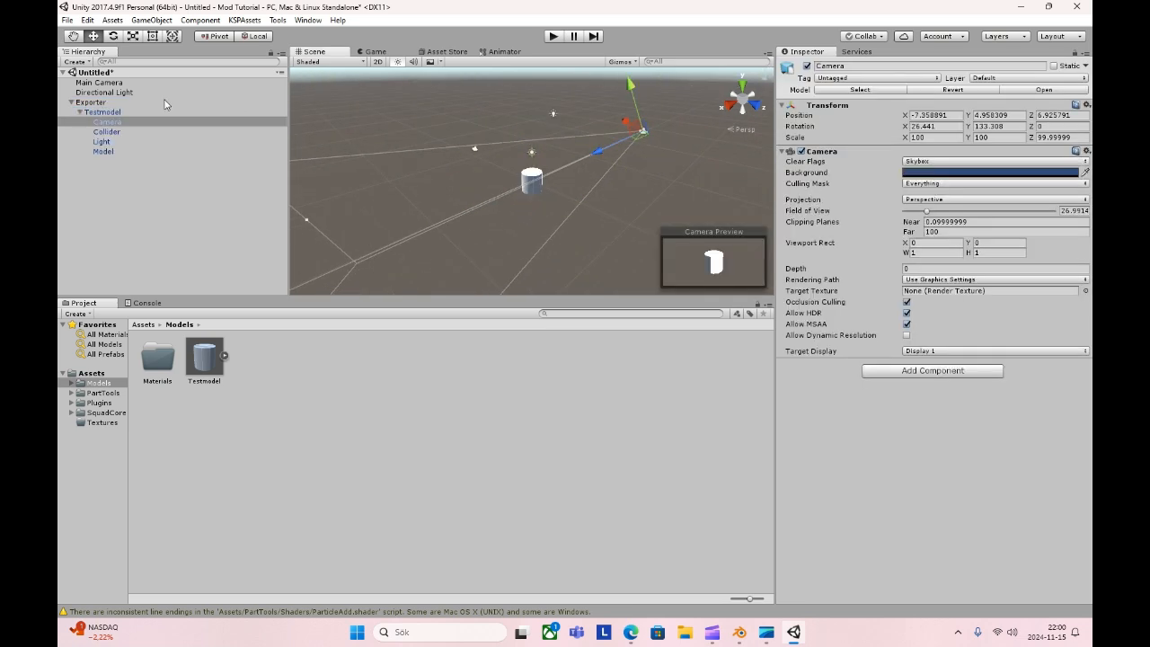
click(112, 122)
shift+click(112, 142)
right_click(112, 141)
click(151, 208)
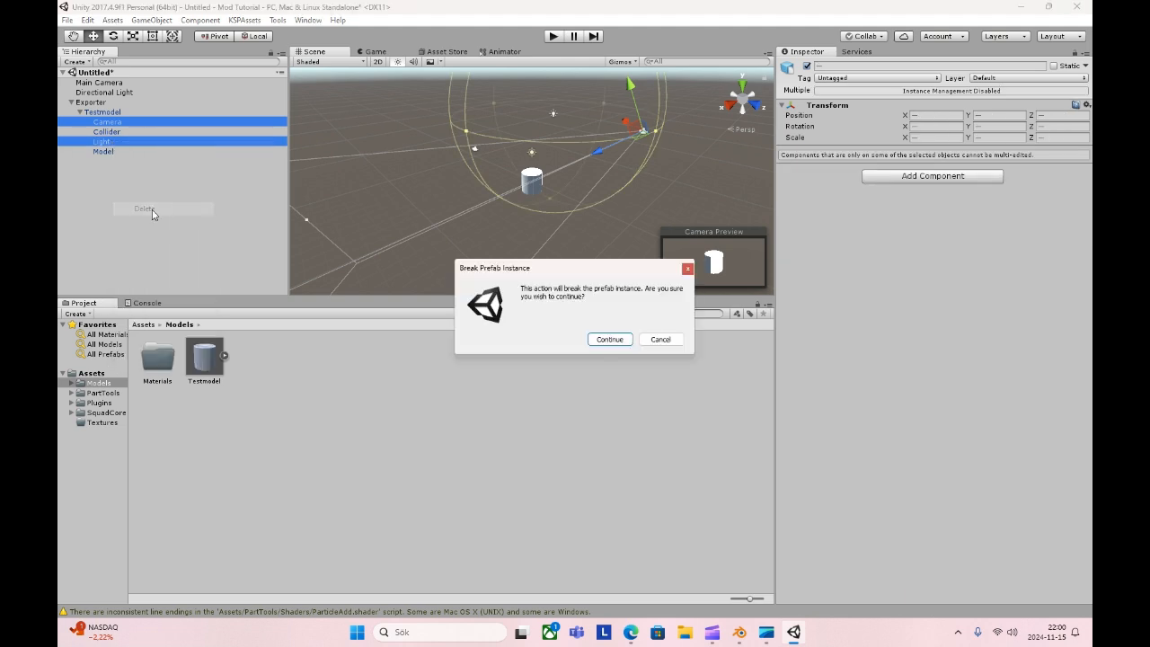
click(608, 342)
click(103, 131)
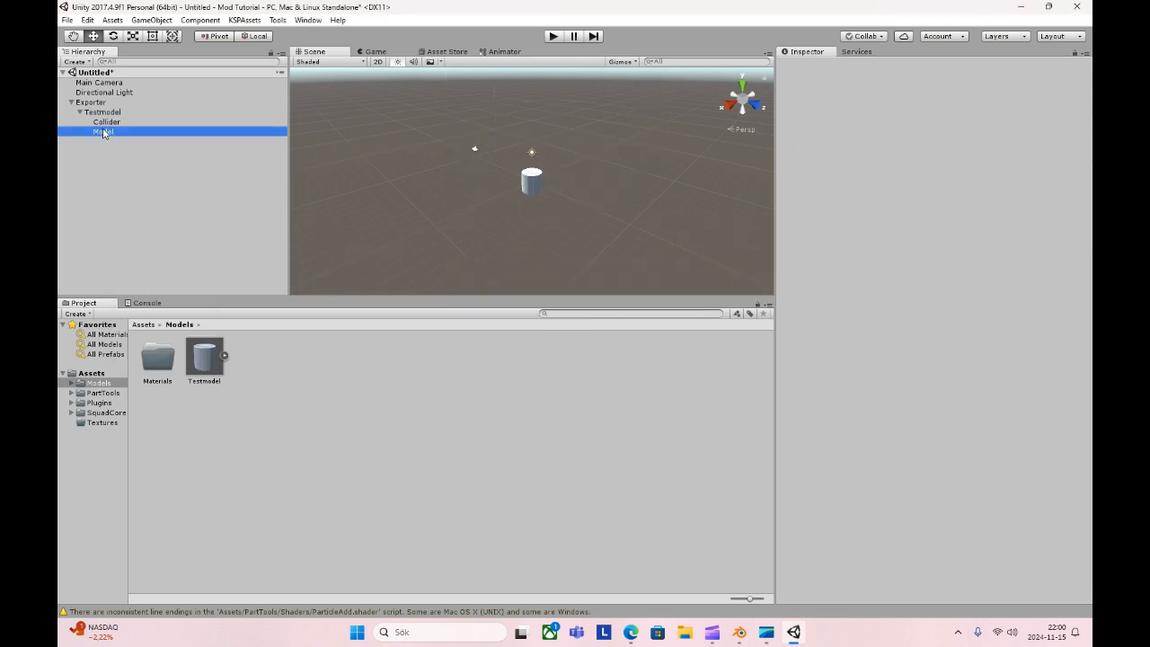
click(106, 122)
click(102, 111)
scroll(528, 177, up, 6)
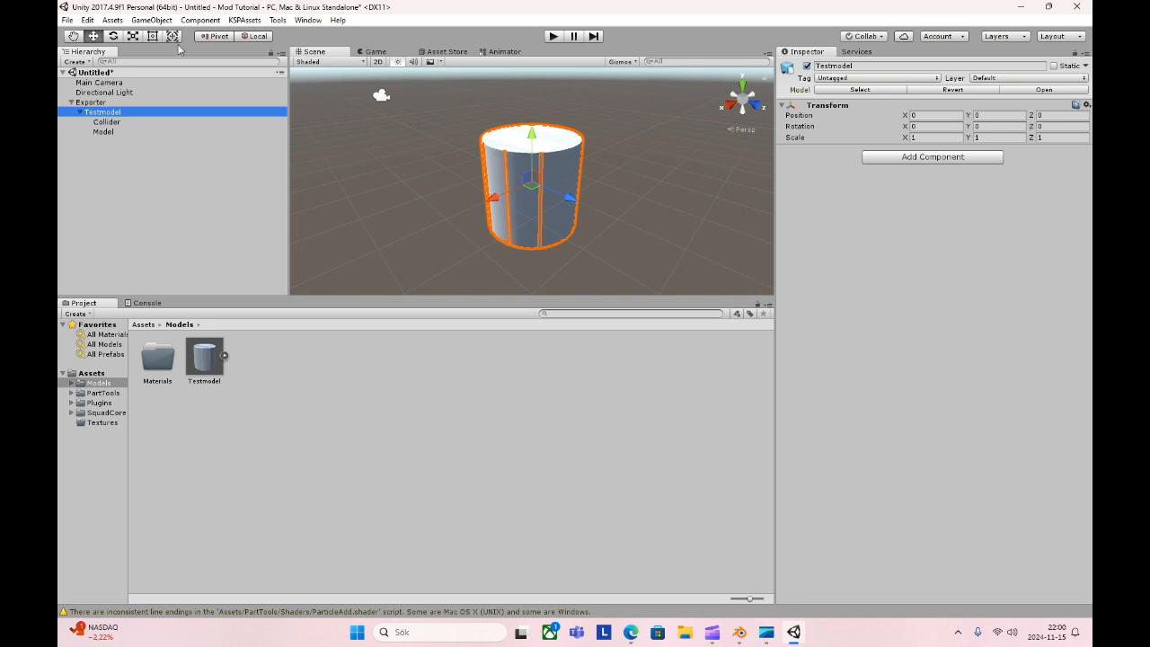
Add the KSP Part Tools component to the Exporter object.
click(97, 102)
click(934, 144)
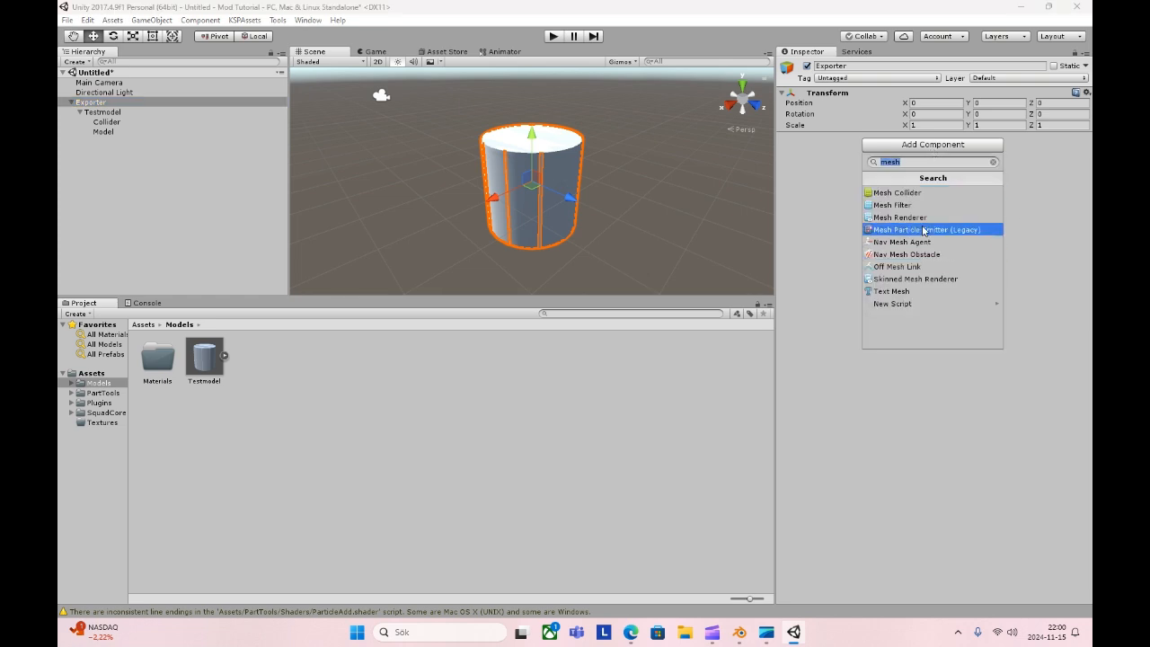
key(BackSpace)
scroll(923, 242, down, 2)
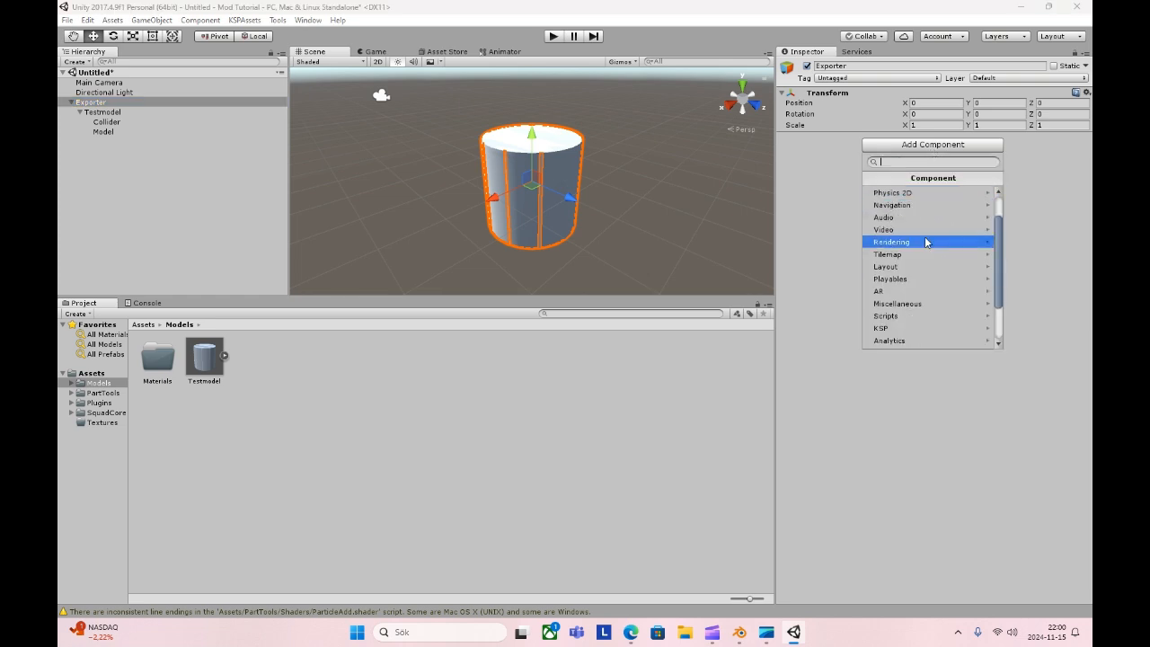
click(903, 291)
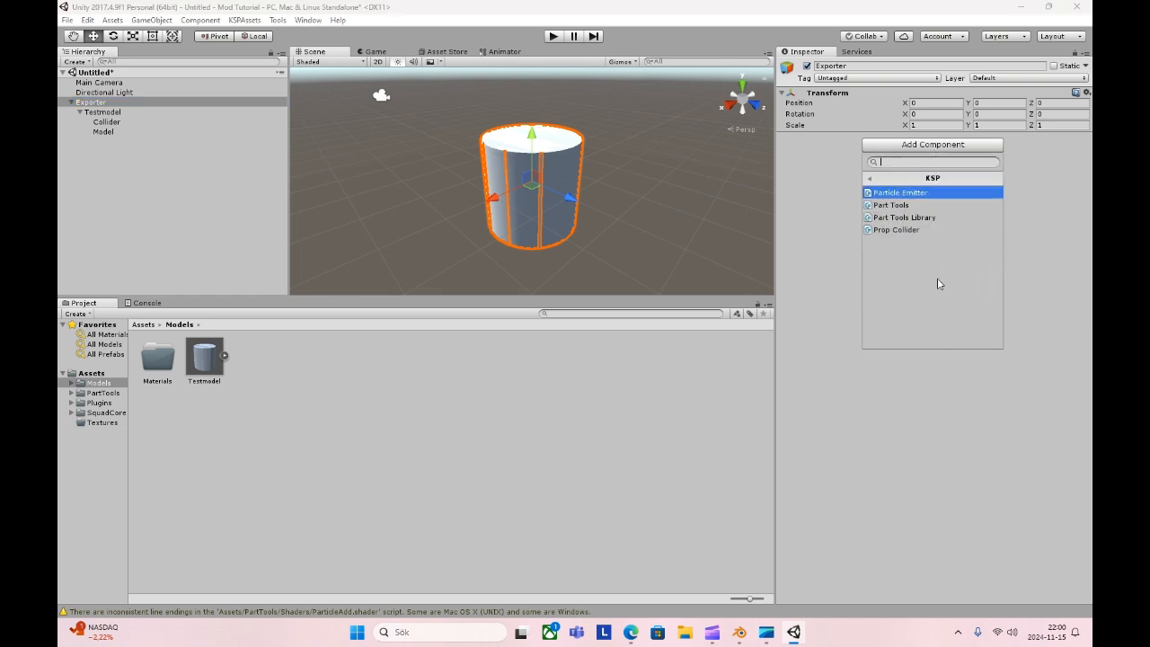
click(907, 207)
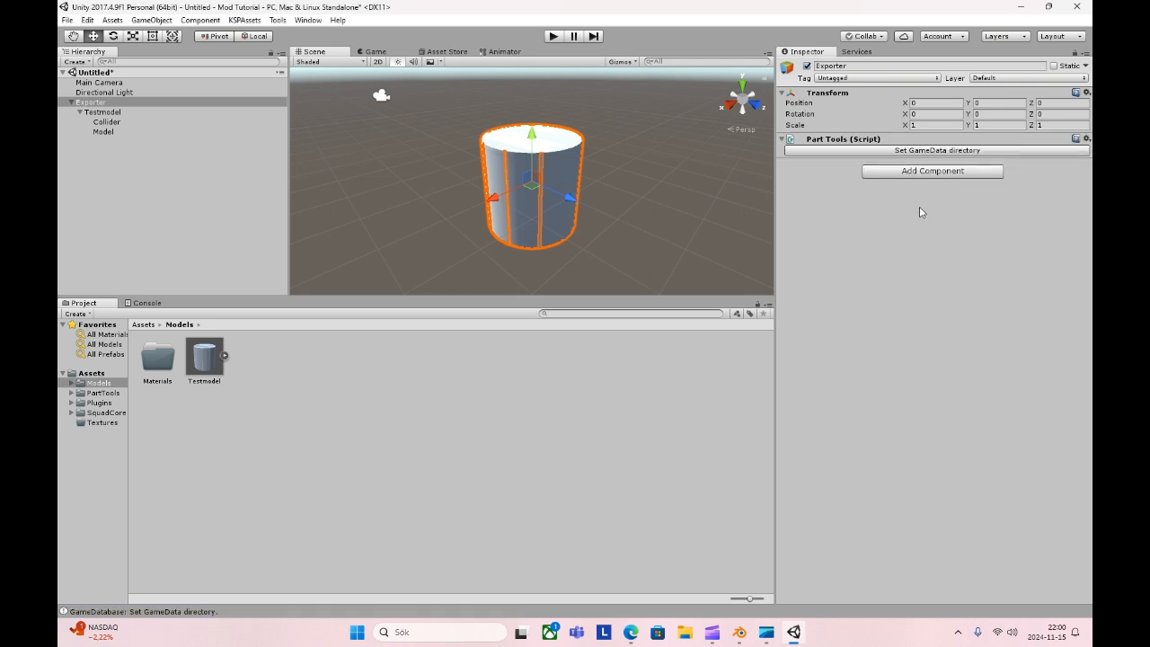
Start setting the Part Tools GameData directory and try to choose a GameData folder inside Assets.
click(920, 151)
click(930, 239)
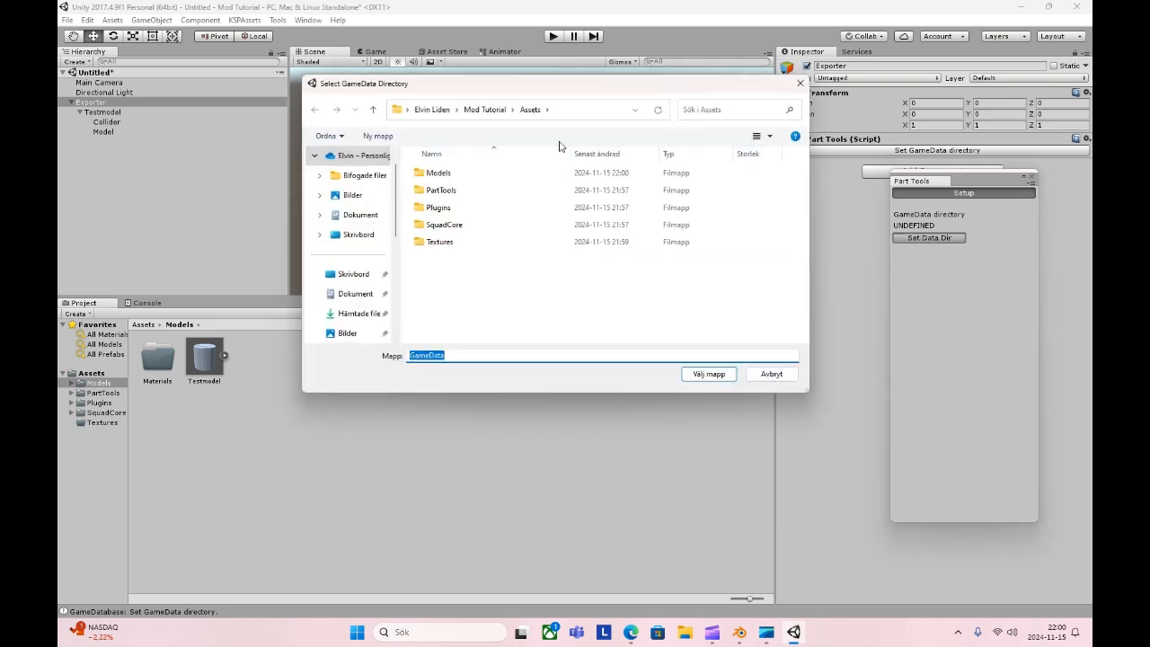
click(488, 354)
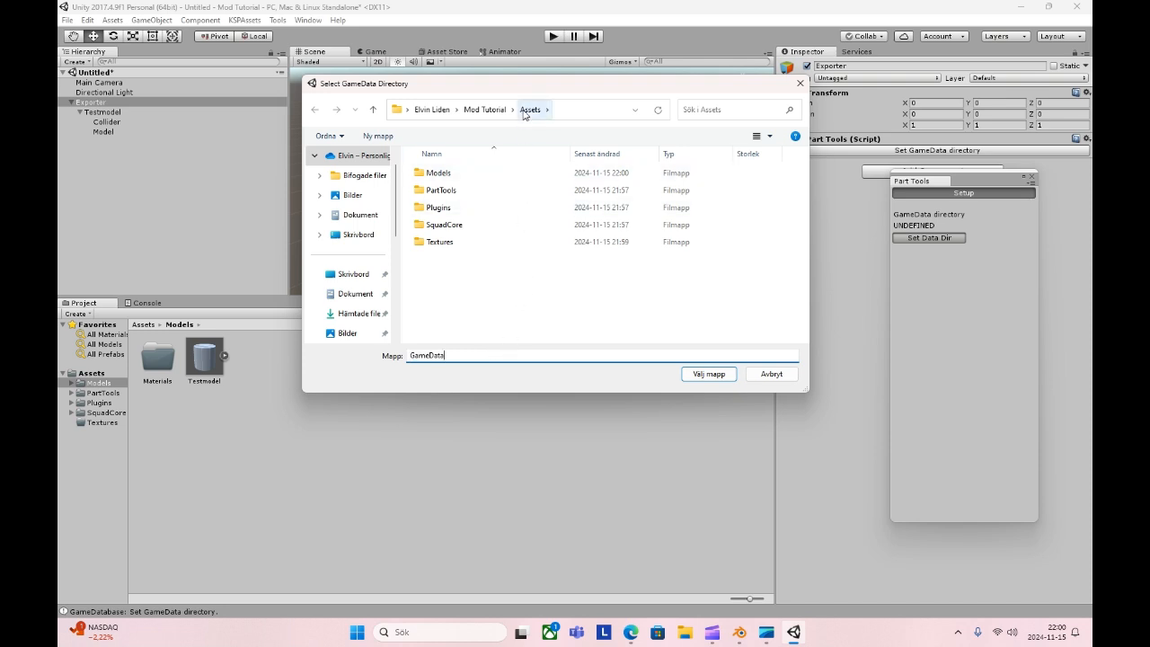
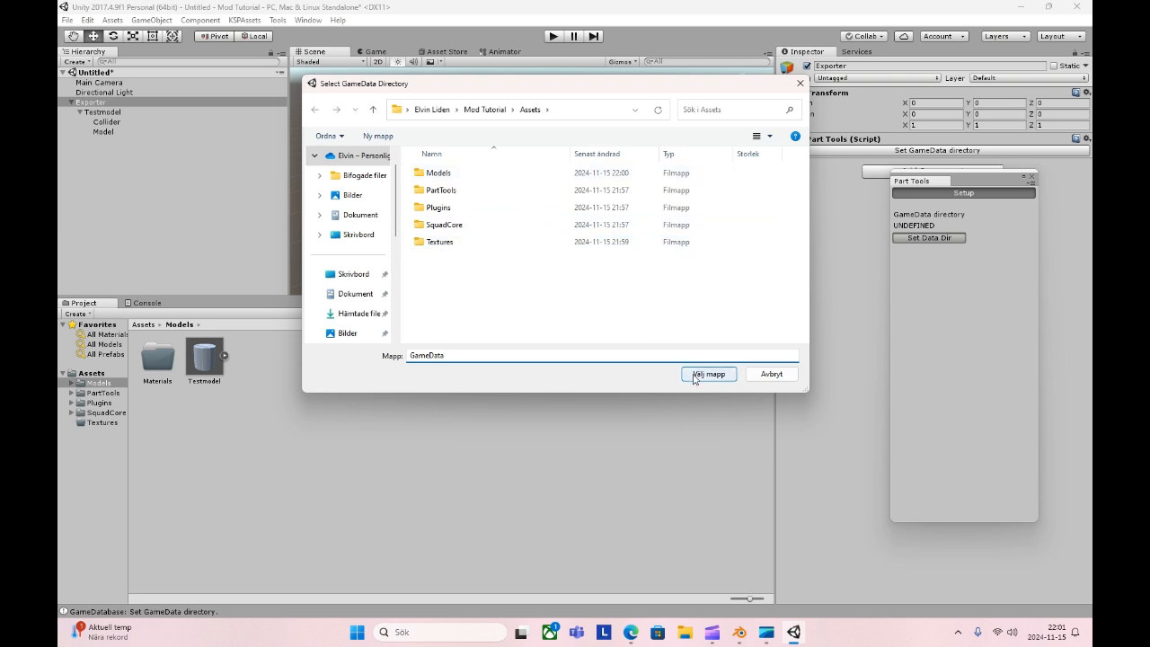
click(708, 373)
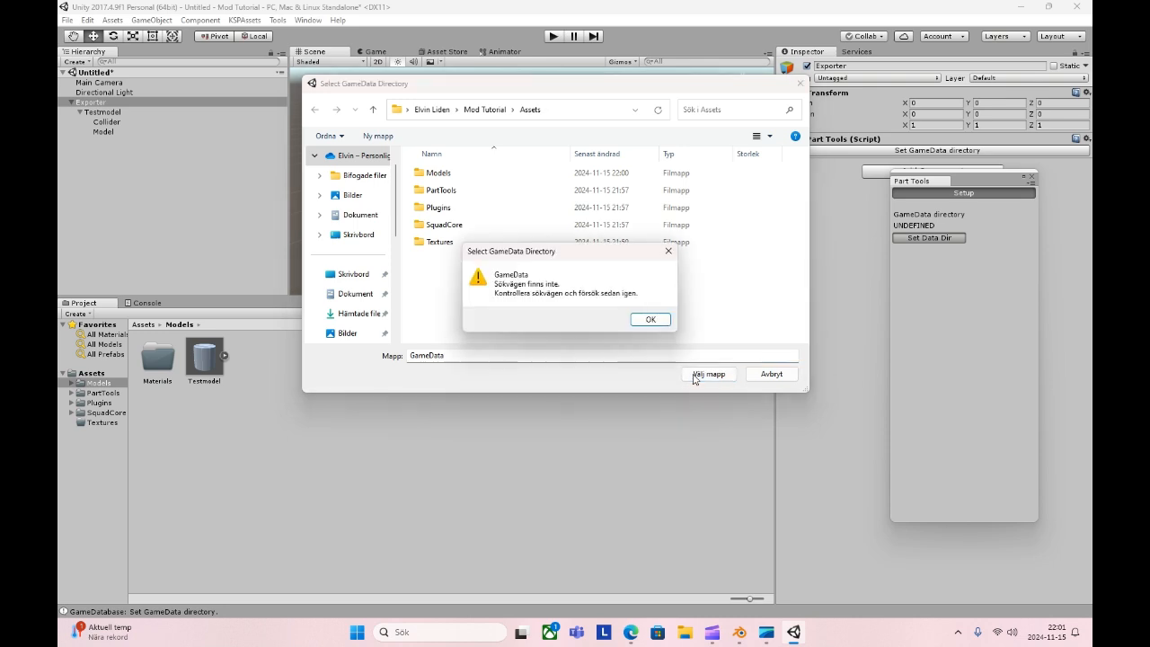
click(649, 321)
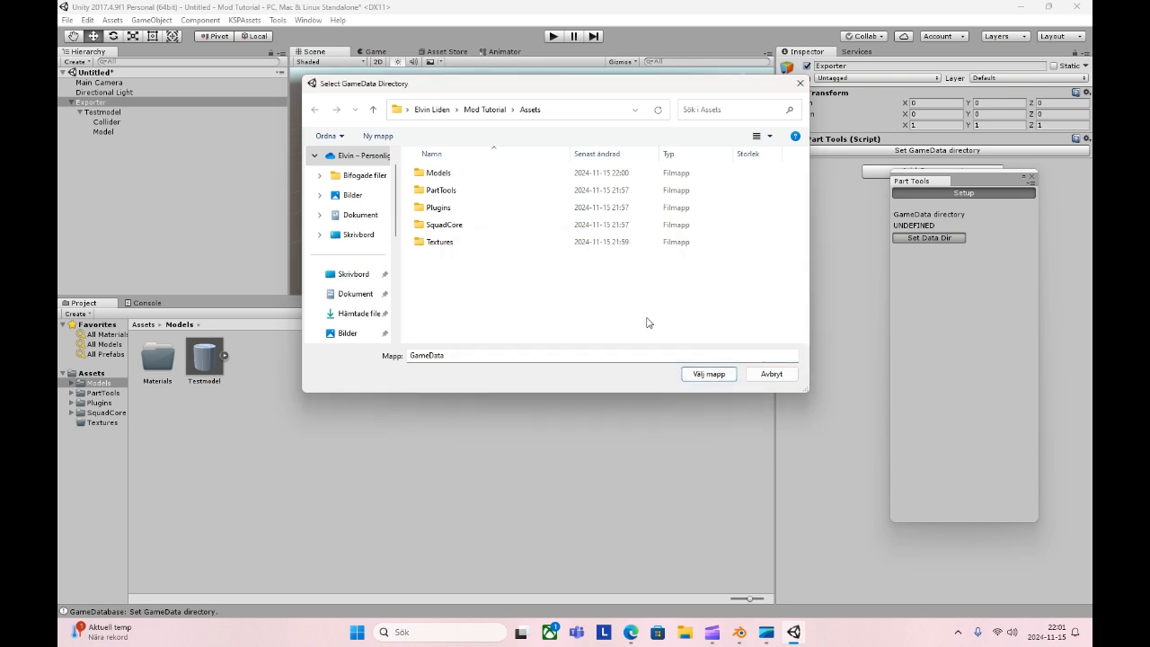
Create a Gamedata folder inside Assets, choose it as the GameData directory and close the Part Tools setup.
right_click(542, 288)
mouse_move(572, 435)
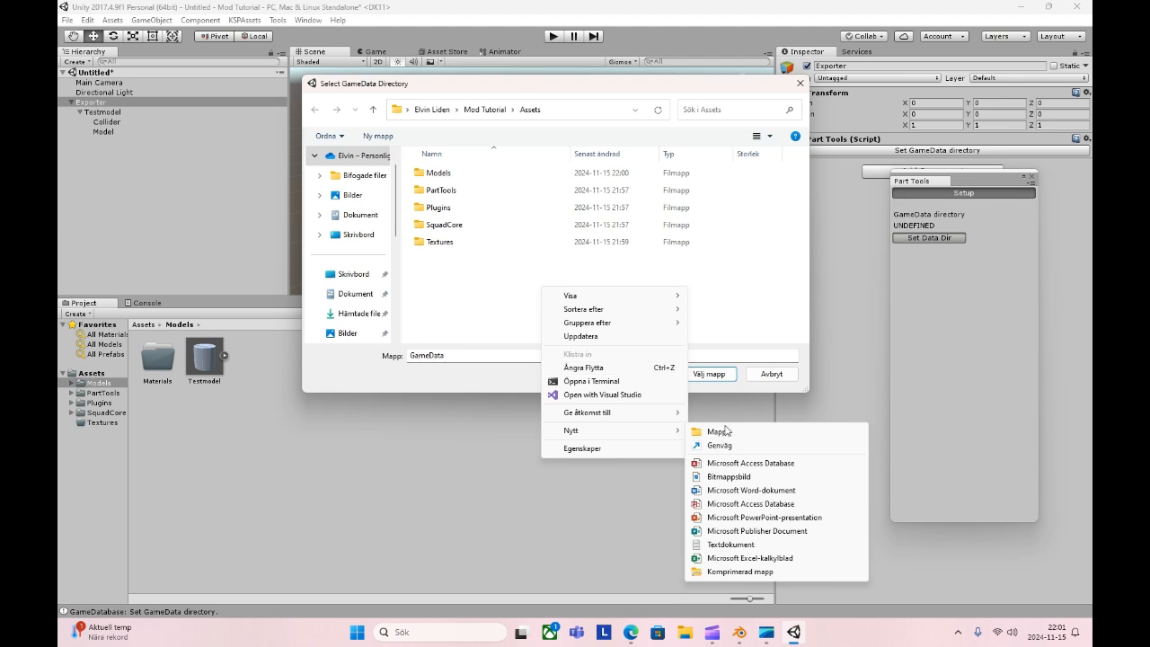
click(719, 431)
text(Gamedata)
click(673, 302)
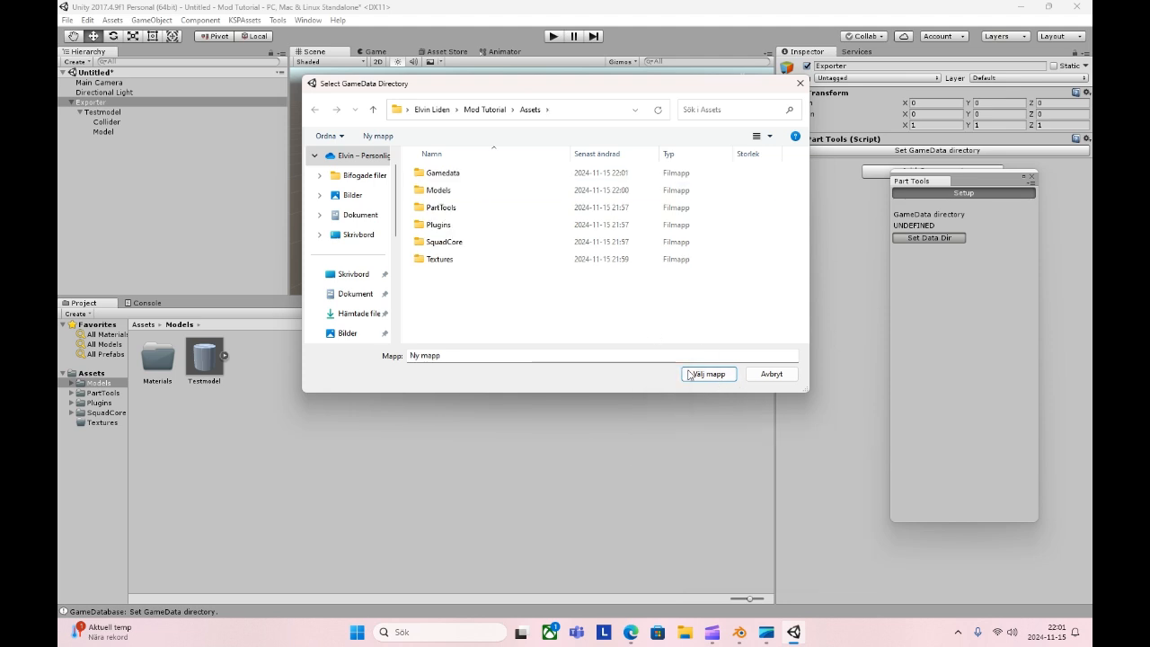
click(470, 173)
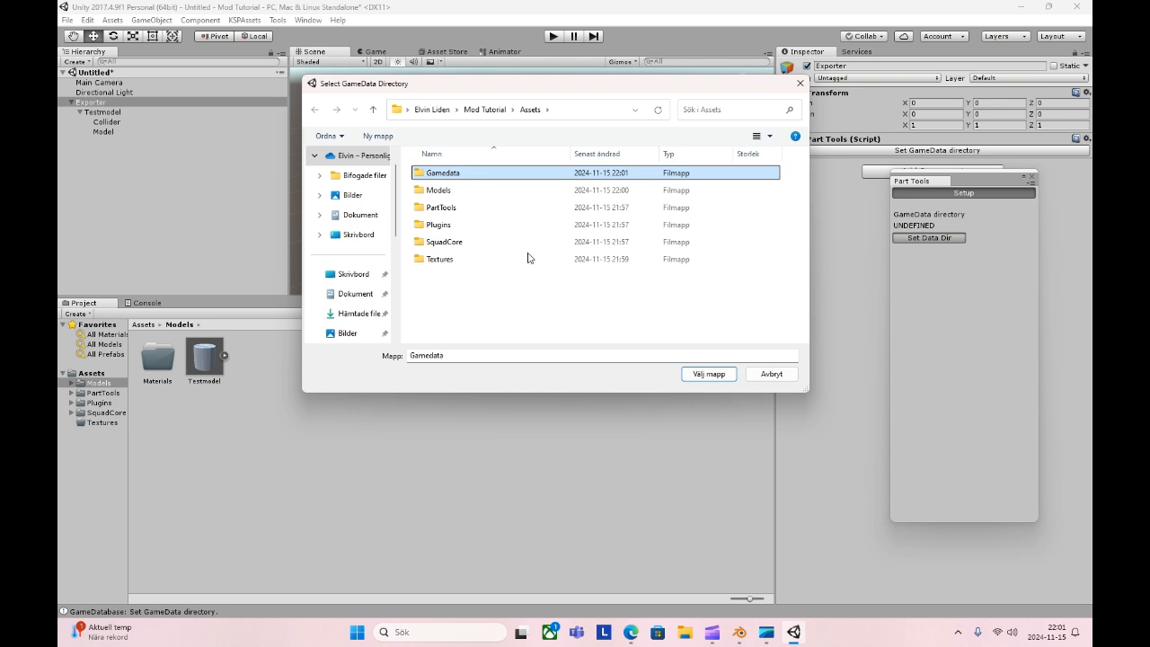
click(694, 376)
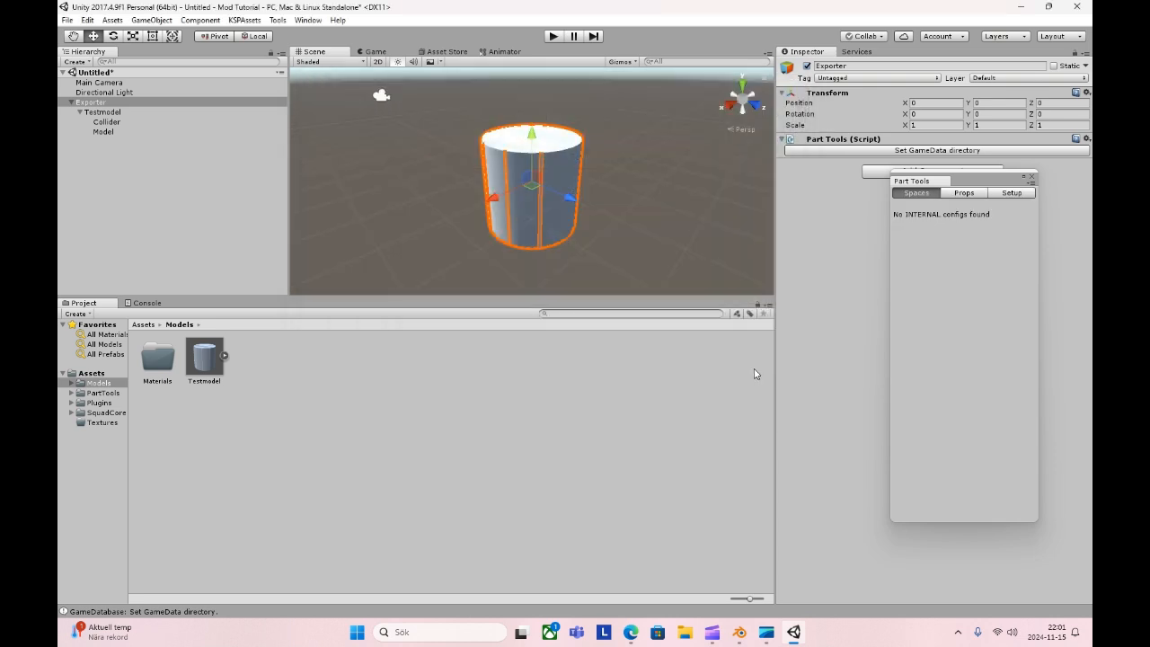
click(1011, 194)
click(918, 194)
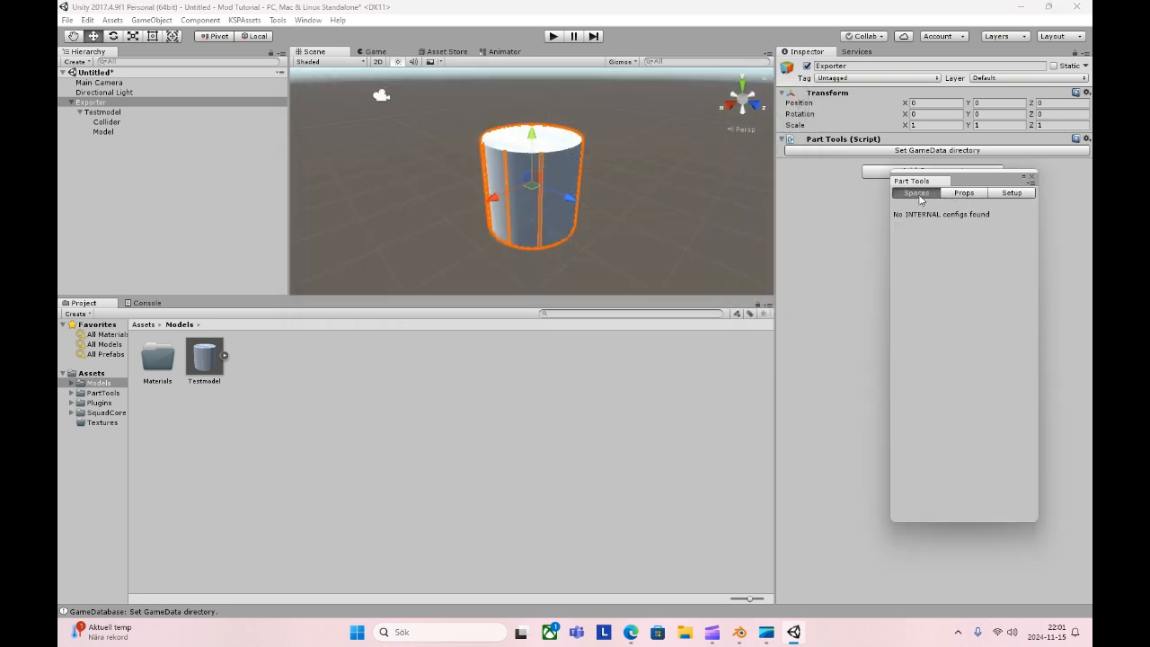
click(1031, 177)
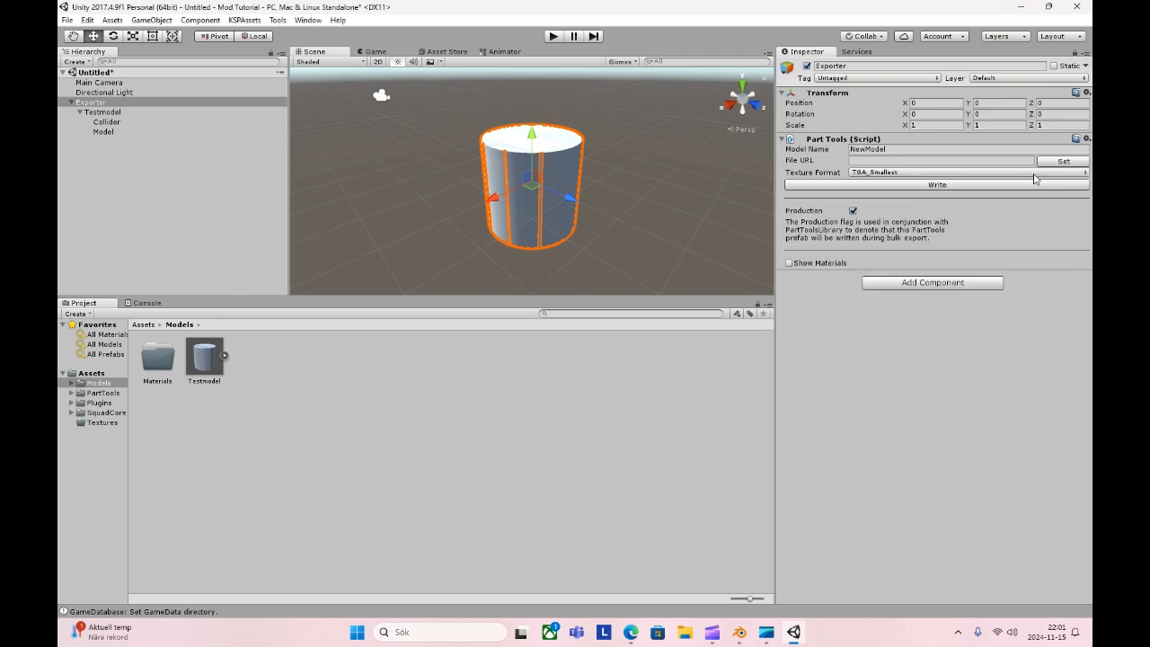
Configure Part Tools with texture format MBM, model name tutorial and the Gamedata folder as output directory.
click(930, 173)
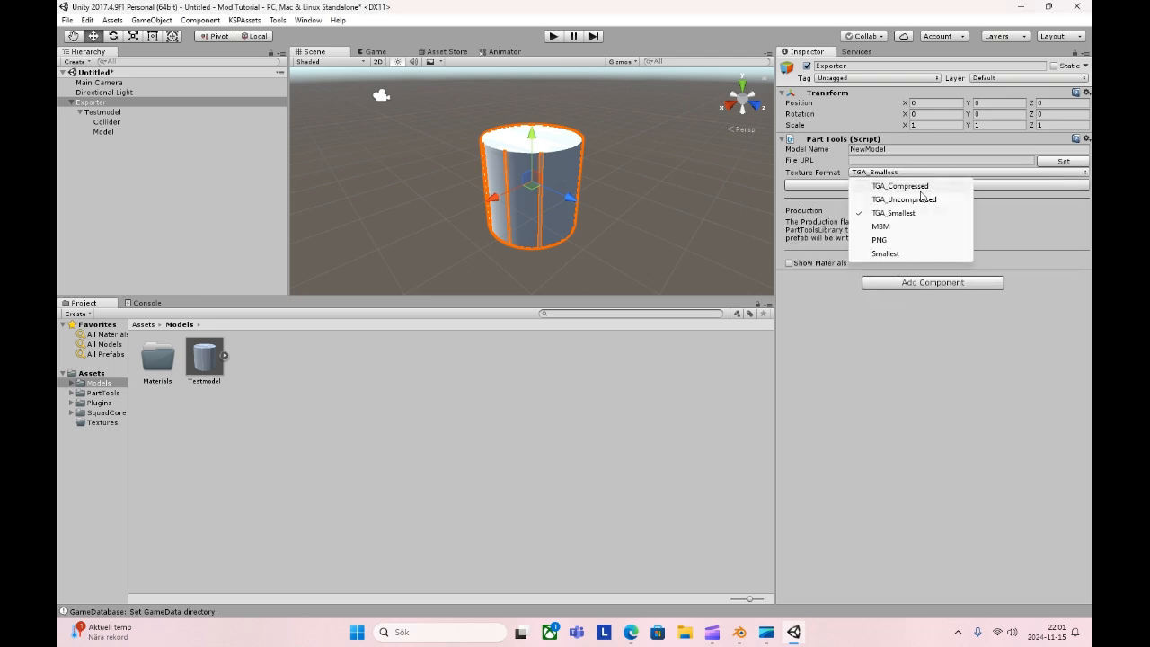
click(892, 225)
click(888, 149)
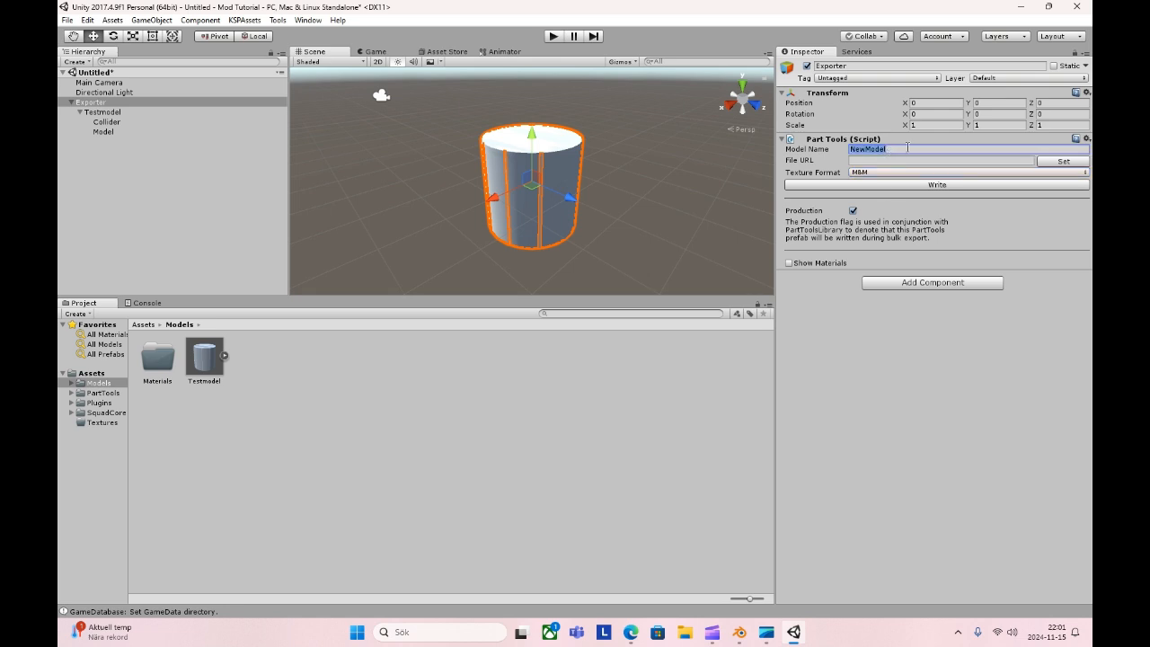
text(tutorial)
click(838, 393)
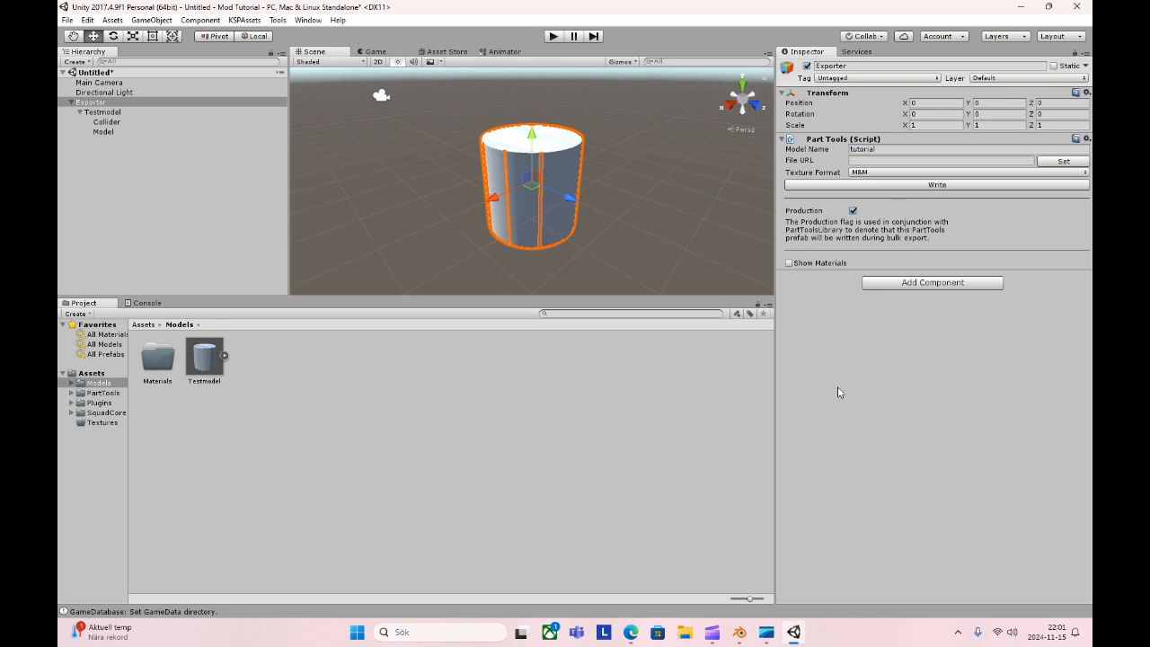
click(1058, 161)
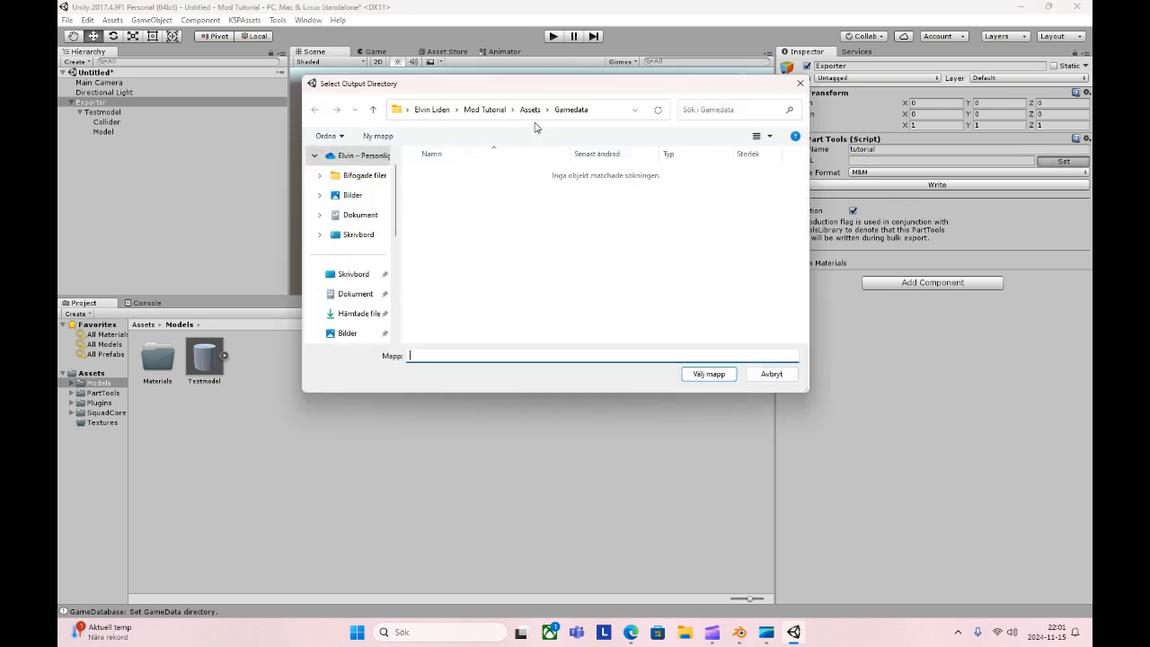
click(716, 376)
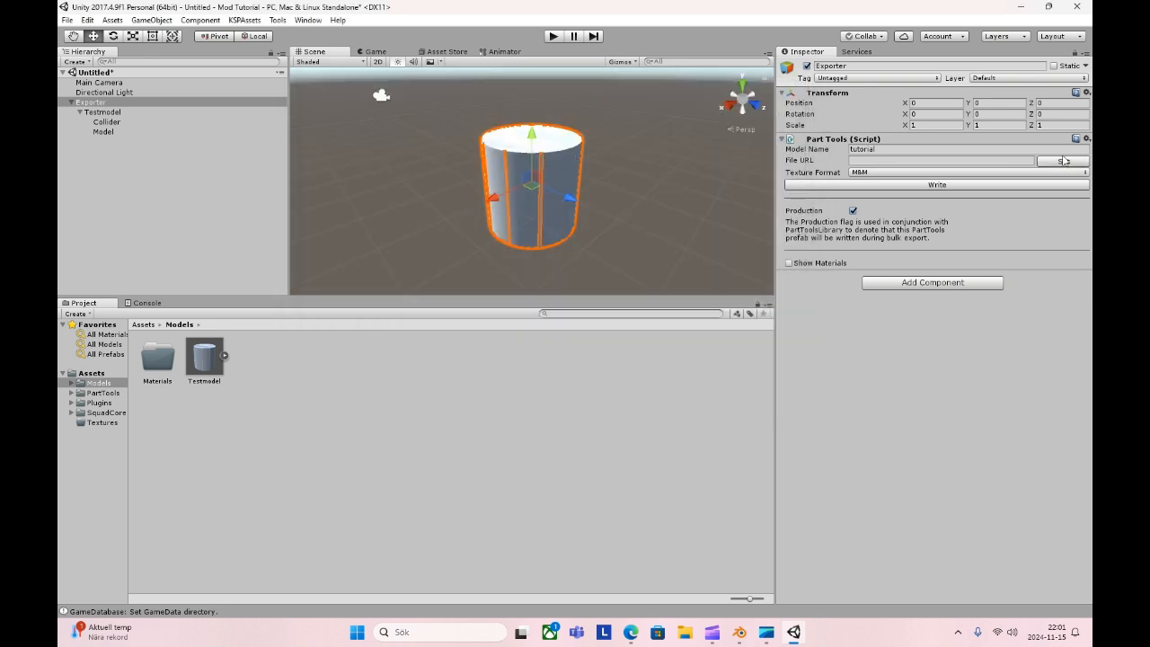
click(226, 356)
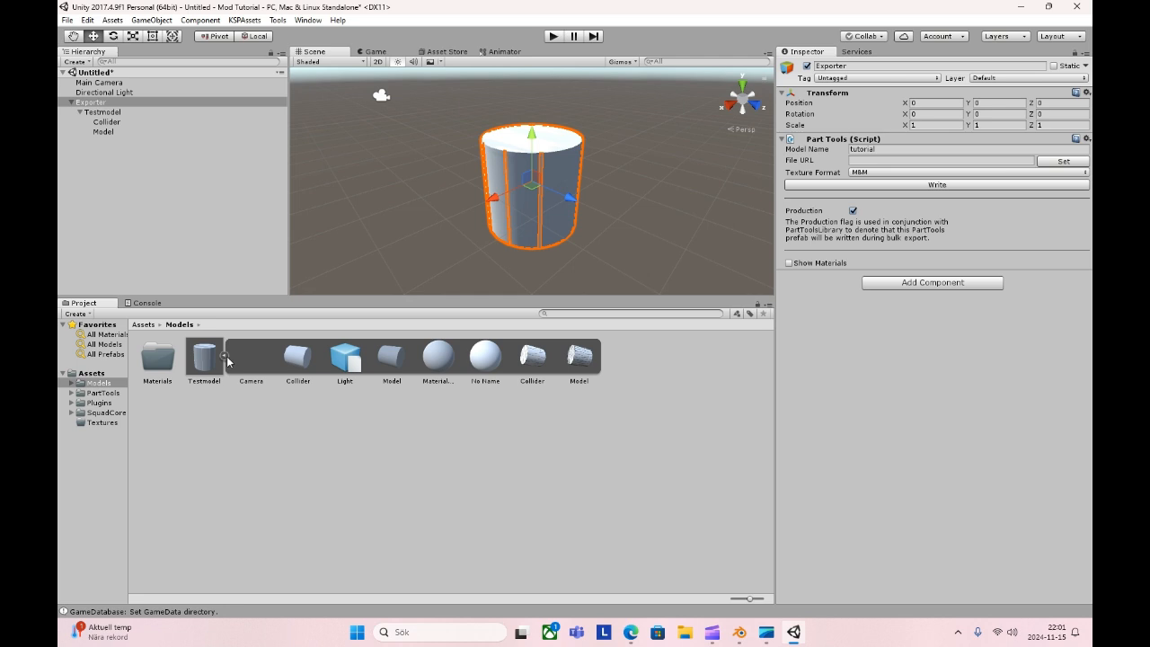
click(225, 356)
click(213, 363)
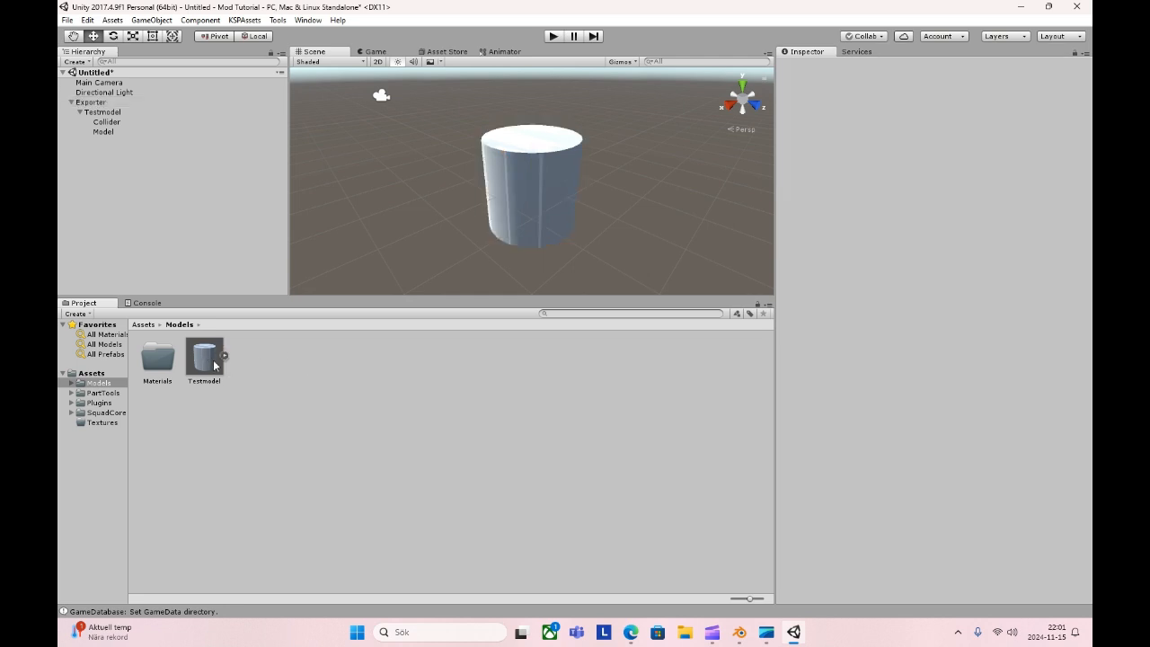
Create a material named Material in the Materials folder inside Models and apply it to the Model object.
double_click(159, 361)
right_click(279, 357)
mouse_move(315, 86)
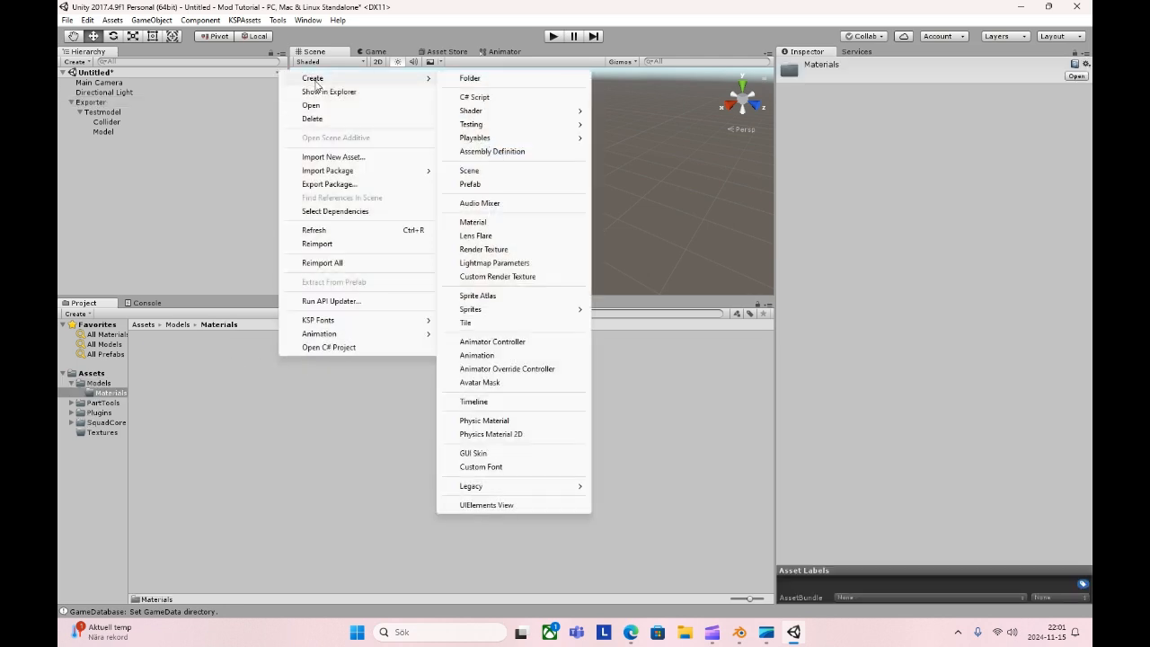
click(474, 221)
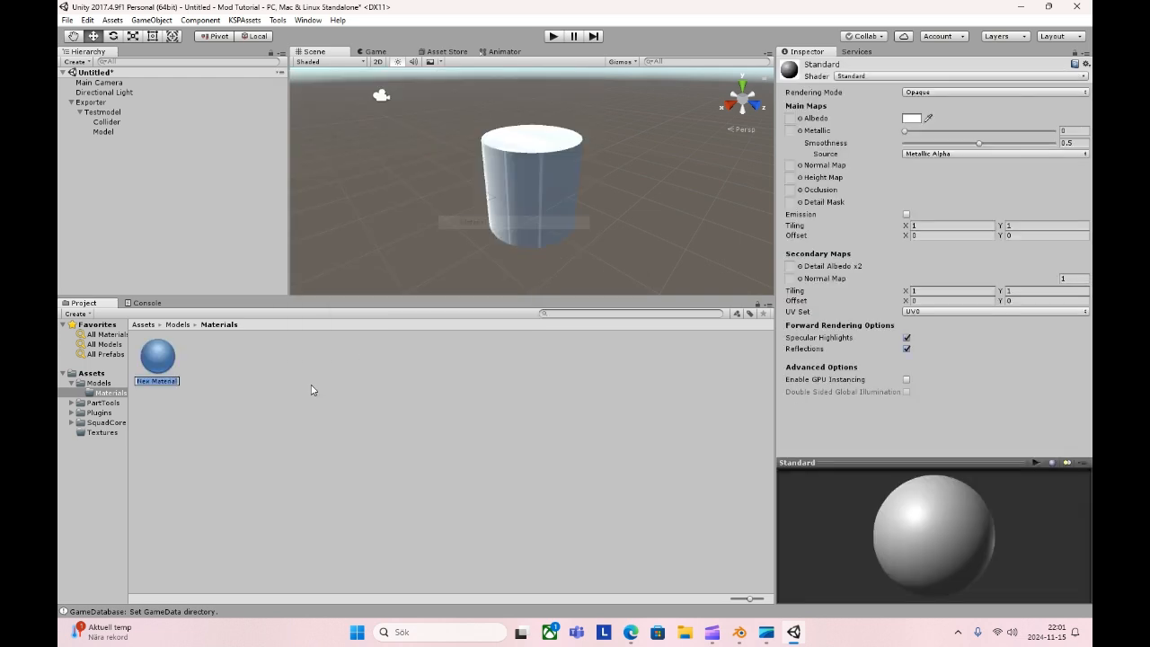
text(M)
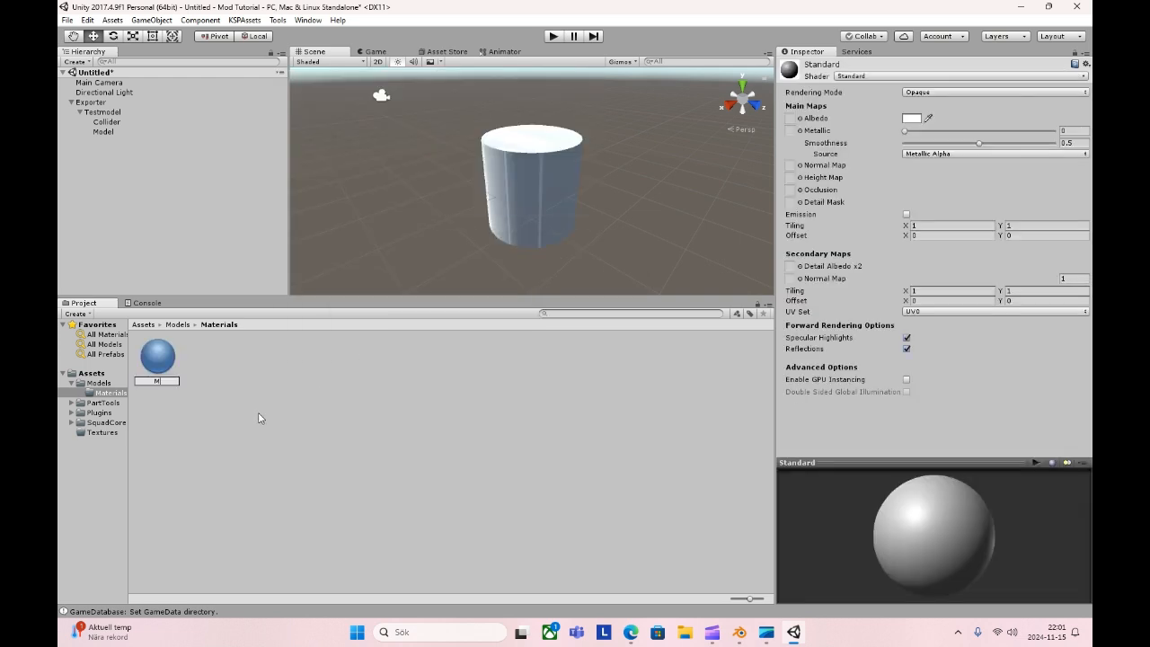
text(aterial)
key(Return)
drag(165, 368, 113, 133)
Remove the Mesh Renderer component from the Collider object.
click(106, 121)
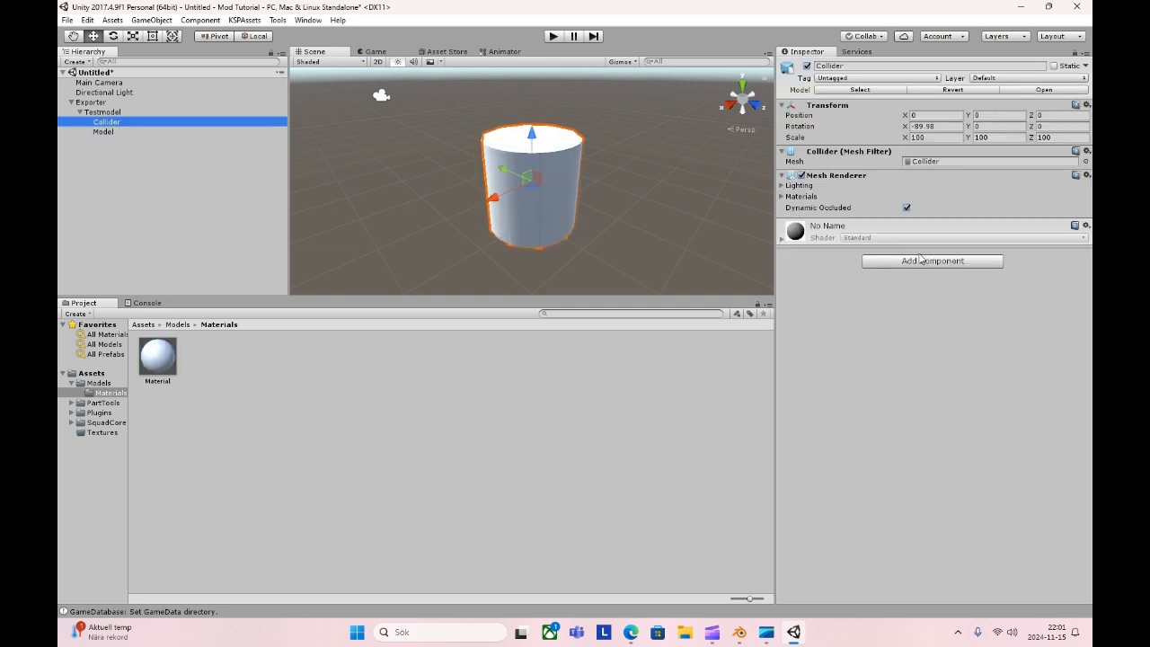
right_click(857, 179)
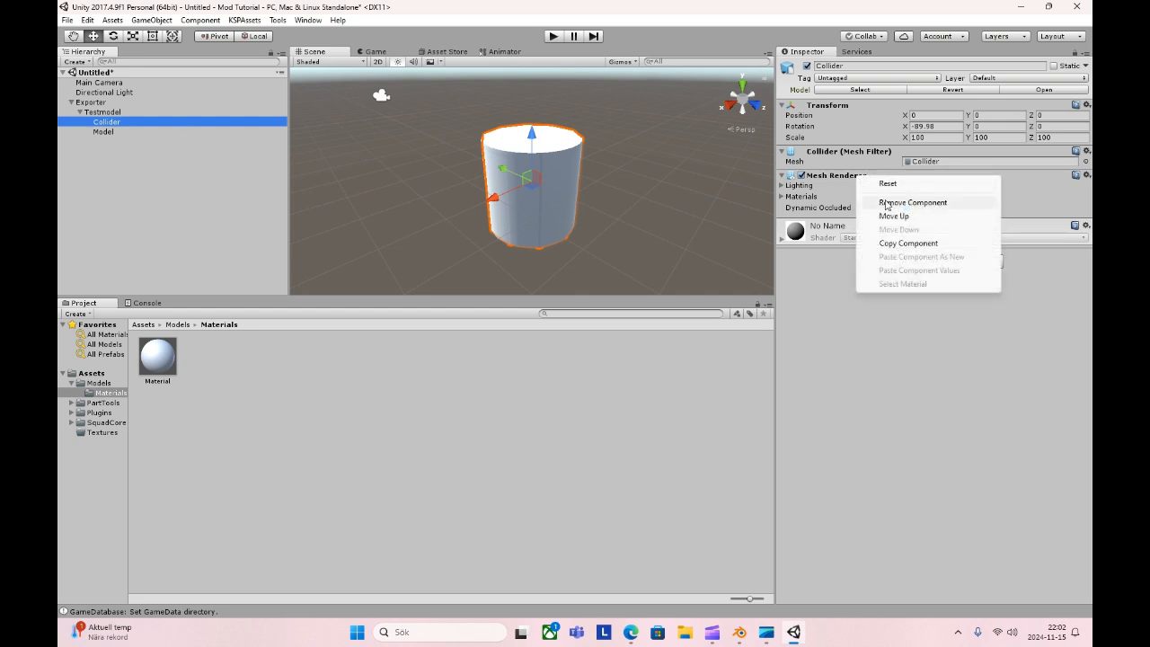
click(887, 201)
Add a Mesh Collider component to the Collider object and make it convex.
click(890, 183)
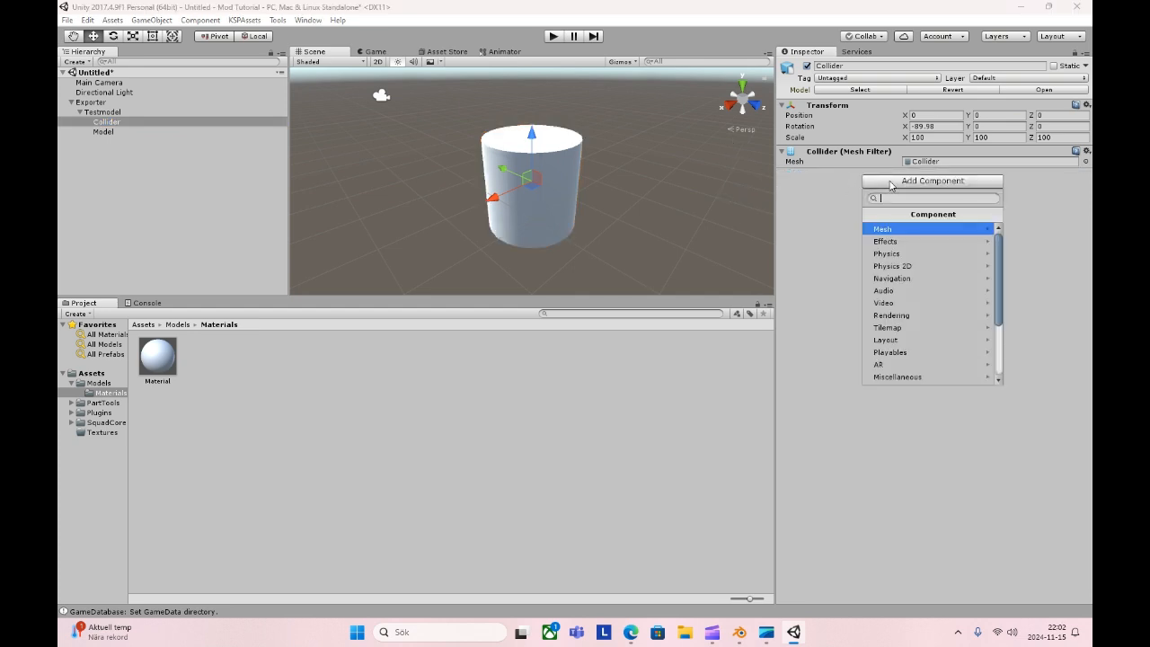
text(c)
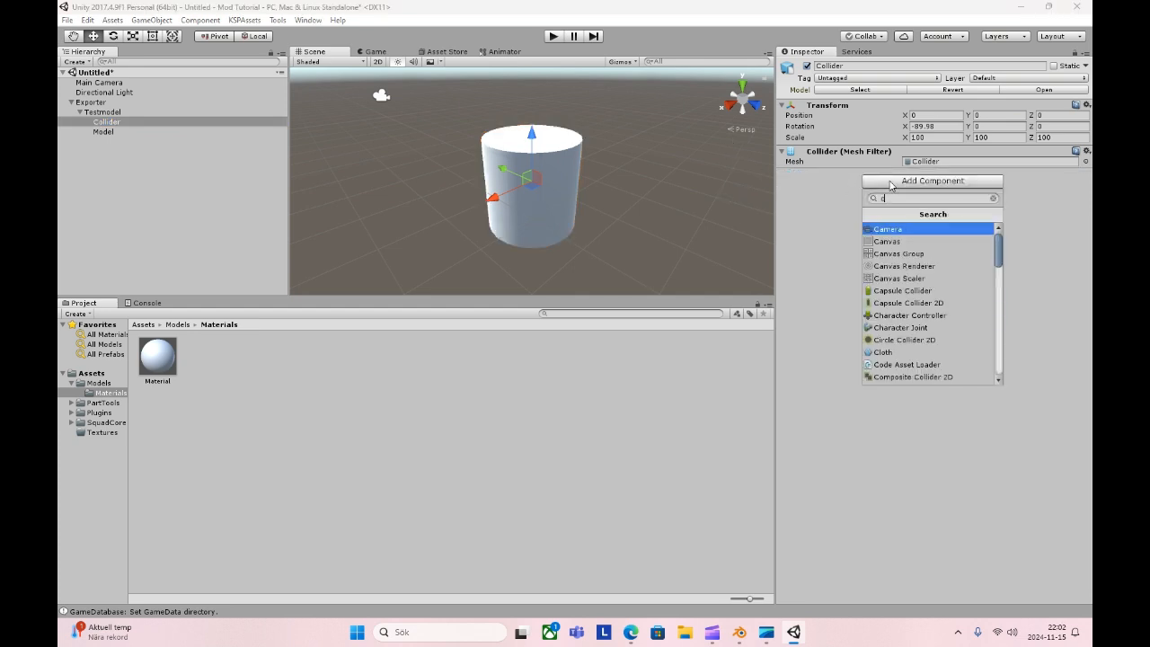
text(ol)
key(BackSpace)
key(BackSpace)
key(BackSpace)
text(mesh)
click(888, 229)
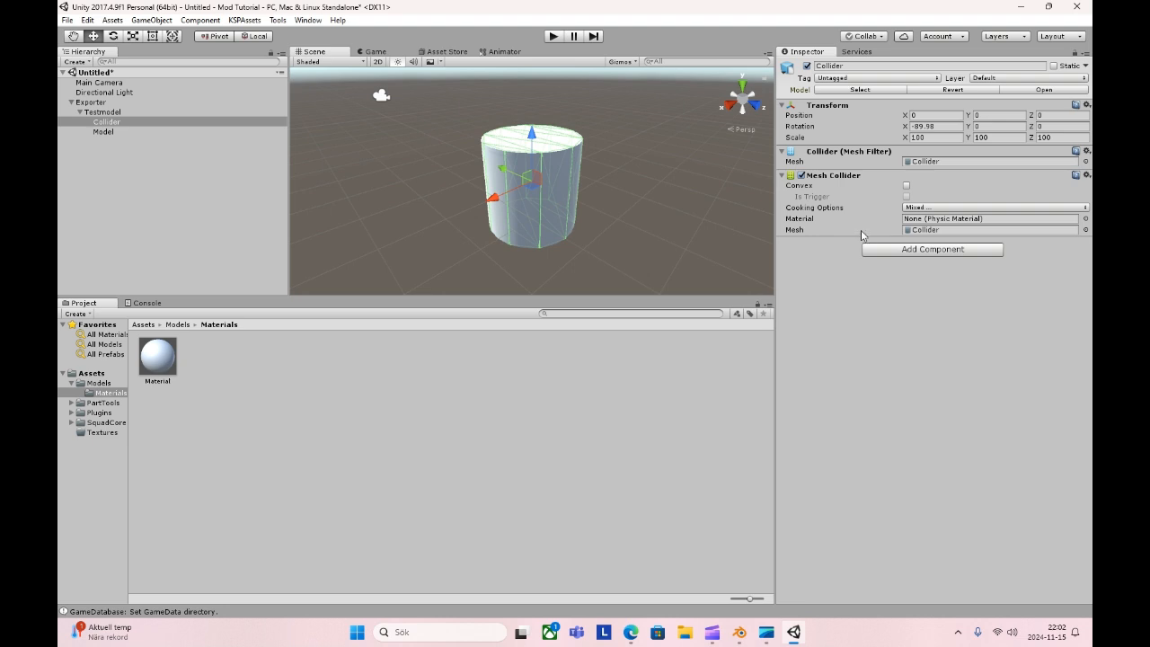
click(906, 187)
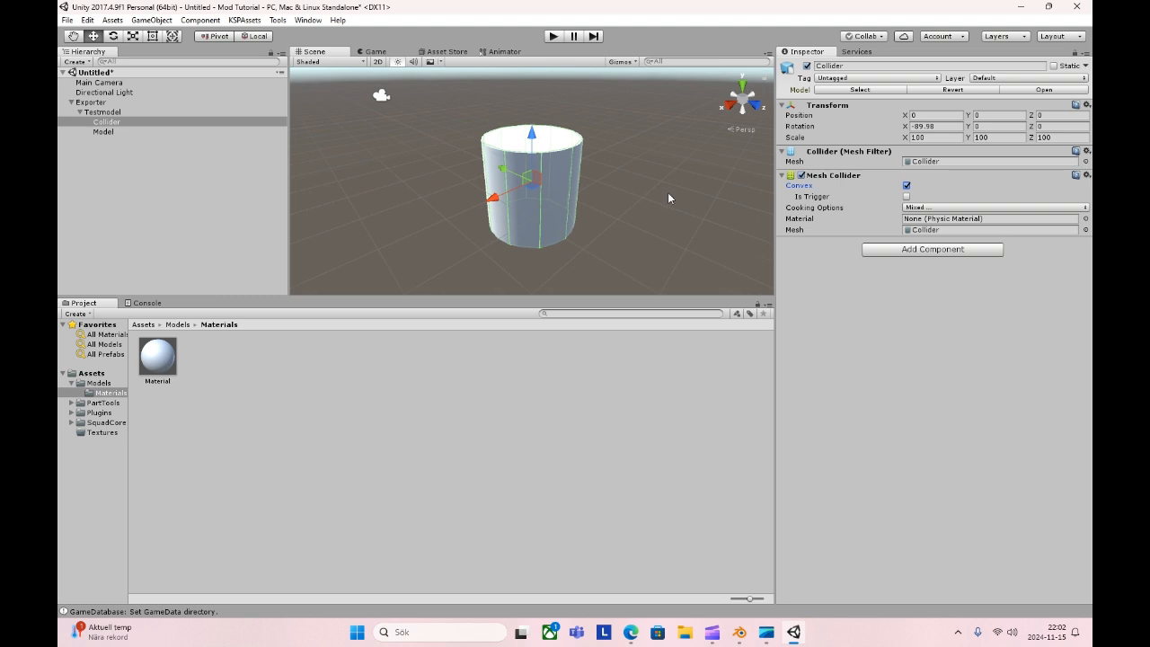
Inspect the cylinder in the scene and compare the Collider object with the Model object.
middle_drag(667, 201, 653, 213)
right_drag(613, 210, 584, 210)
middle_drag(608, 215, 628, 196)
click(158, 172)
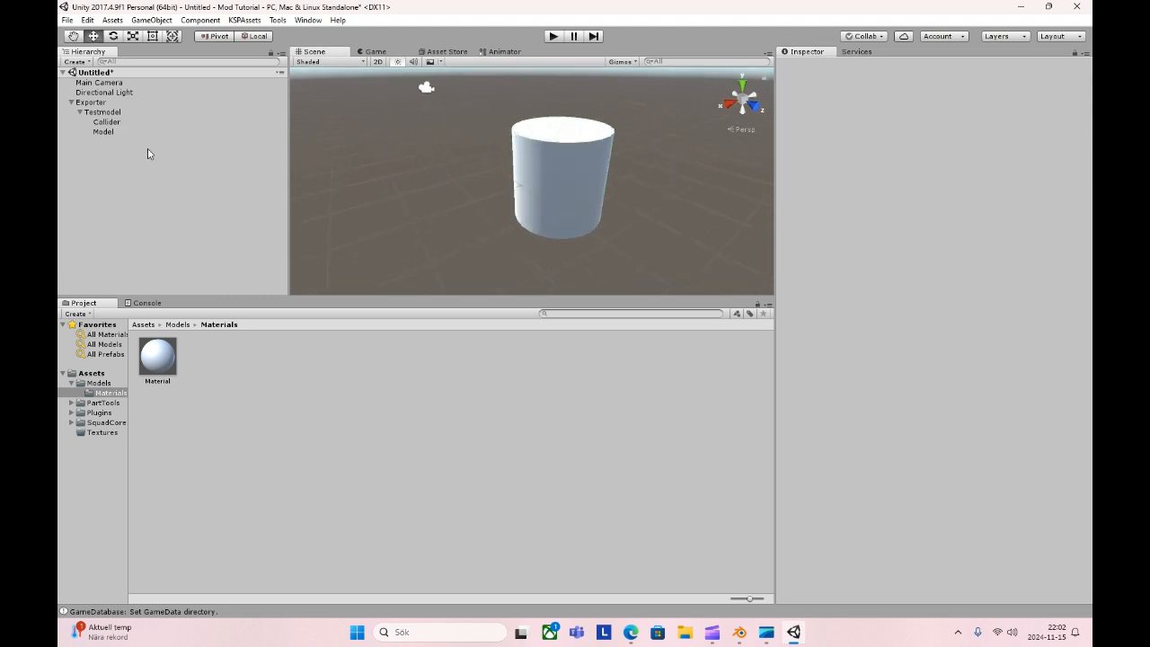
click(121, 123)
click(116, 133)
click(114, 122)
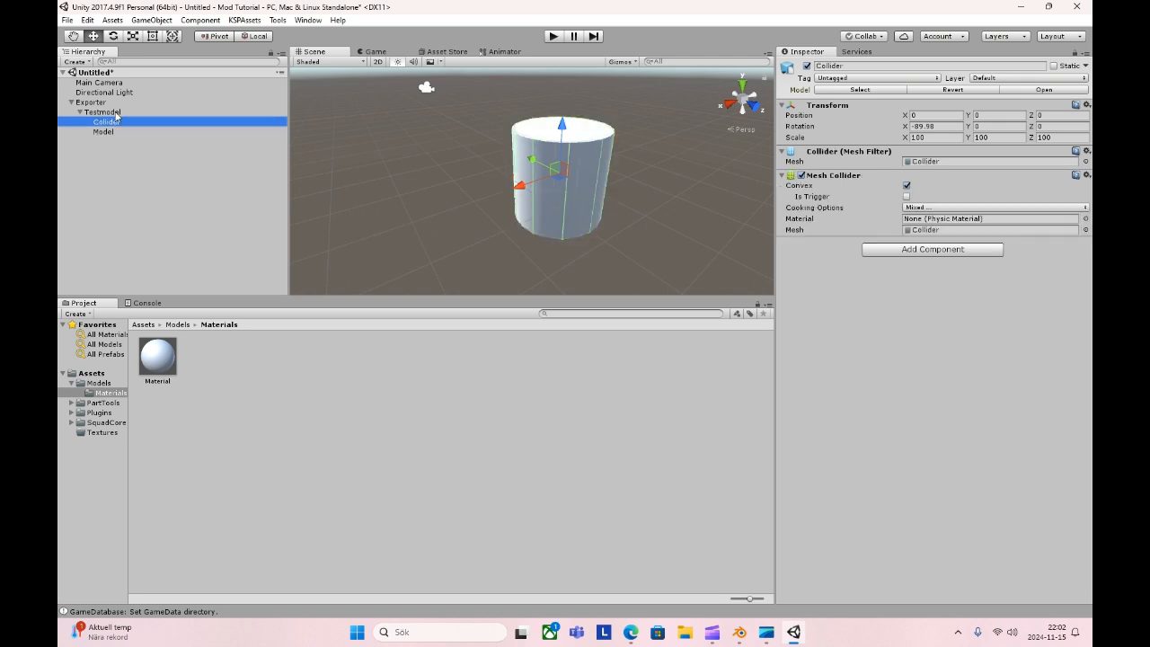
click(269, 440)
Start importing a new asset into the Textures folder and browse to the Bilder folder.
click(101, 433)
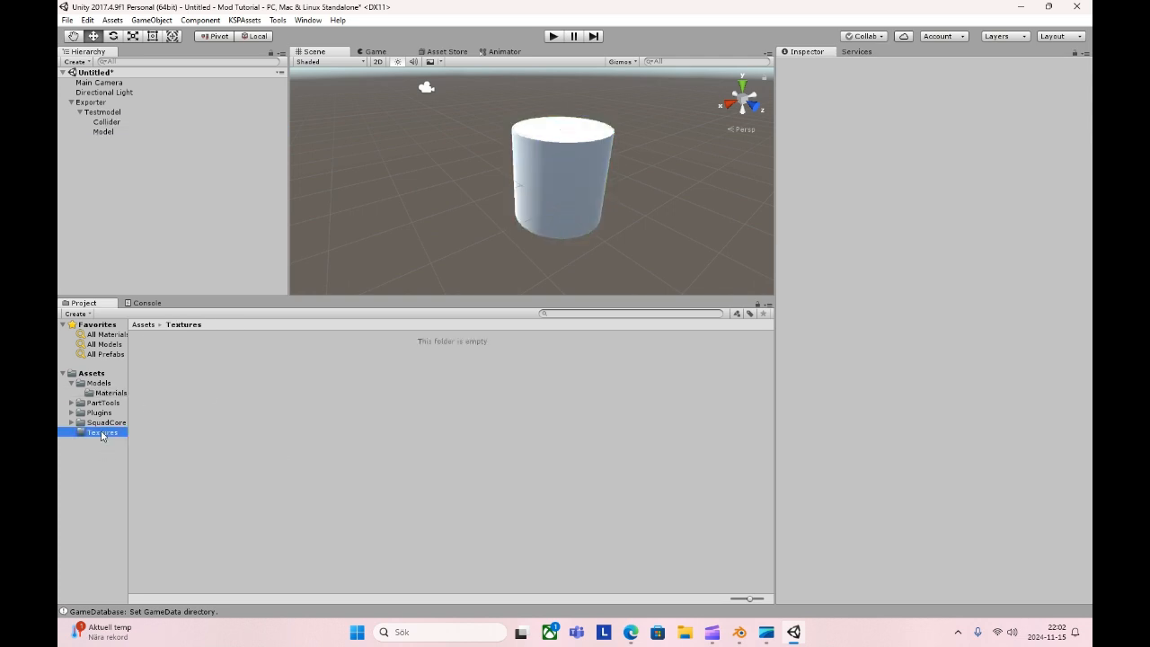
right_click(248, 354)
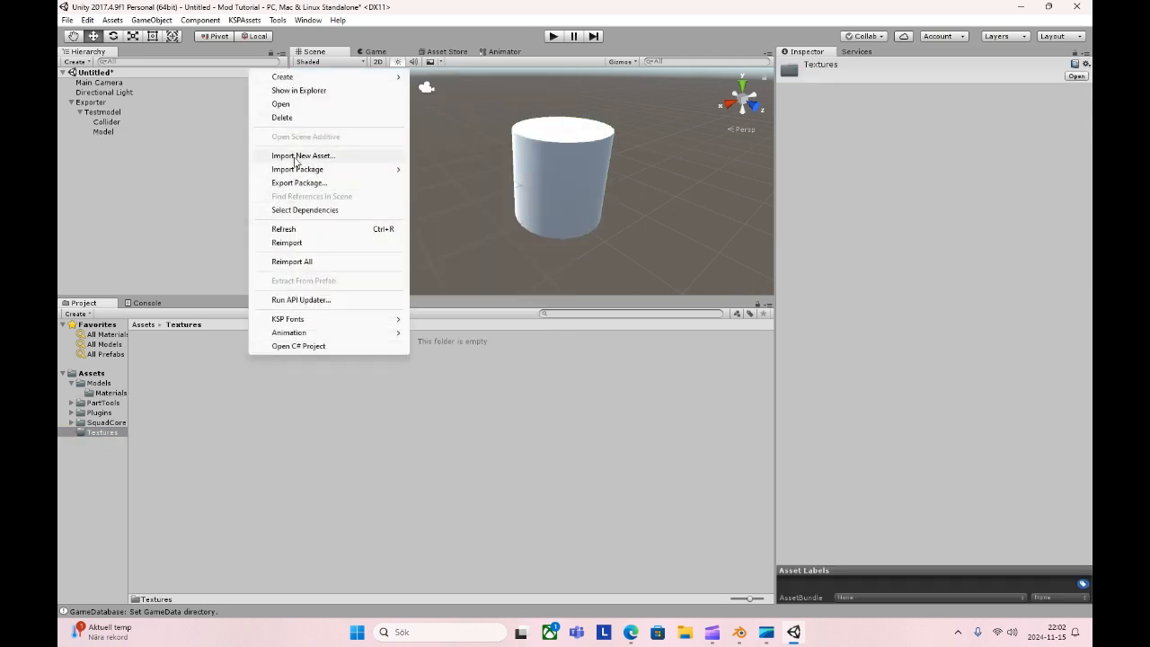
click(298, 155)
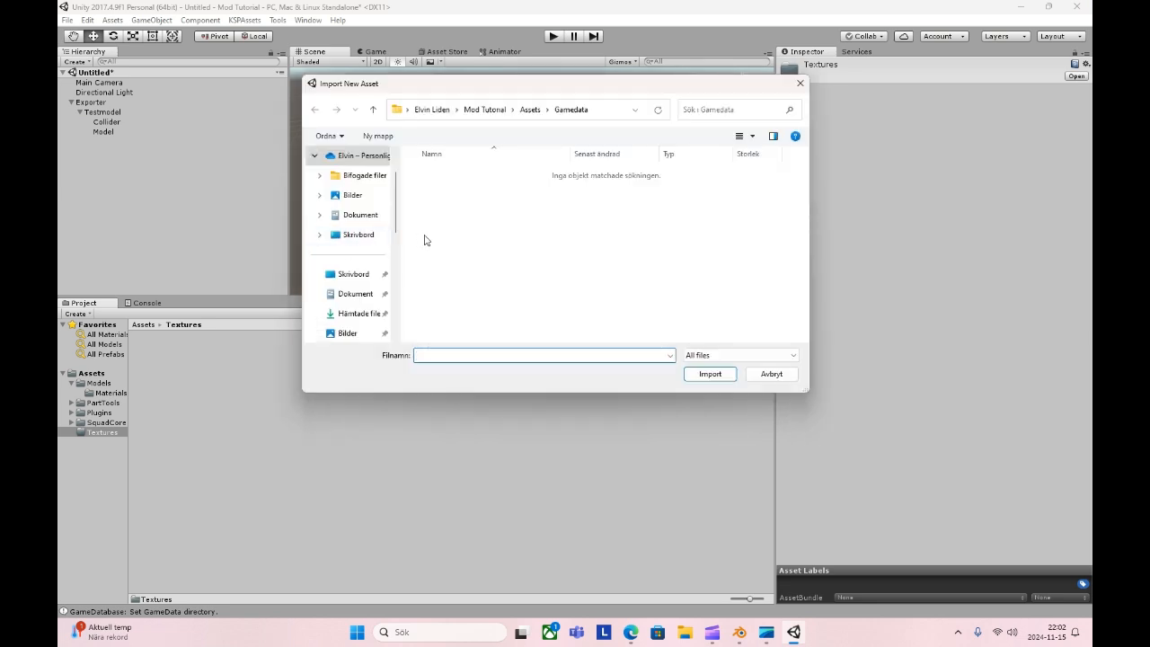
click(494, 110)
click(443, 109)
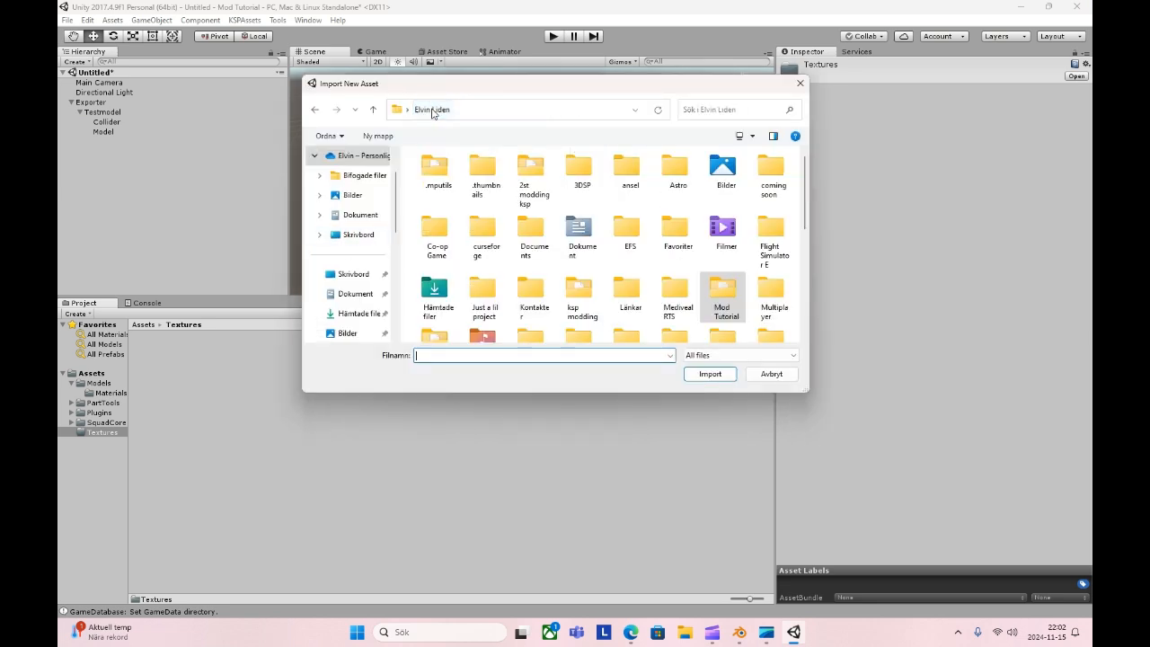
click(352, 195)
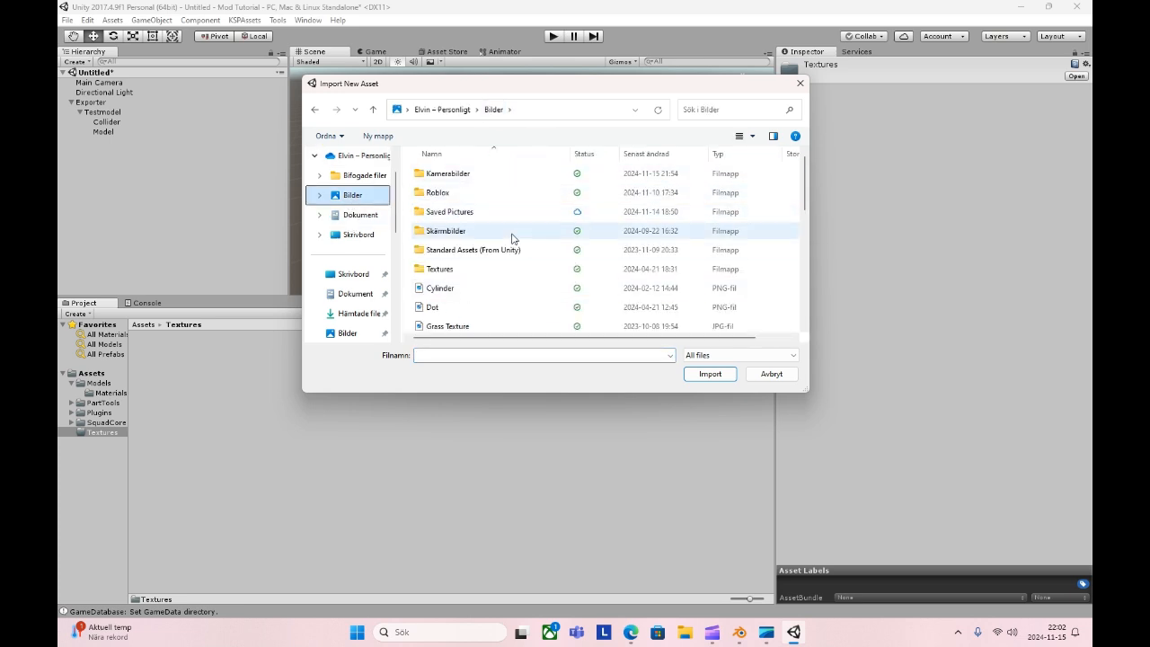
Import the TutorialTexture image from the Kamerabilder folder inside Bilder.
scroll(476, 286, down, 4)
scroll(485, 283, down, 3)
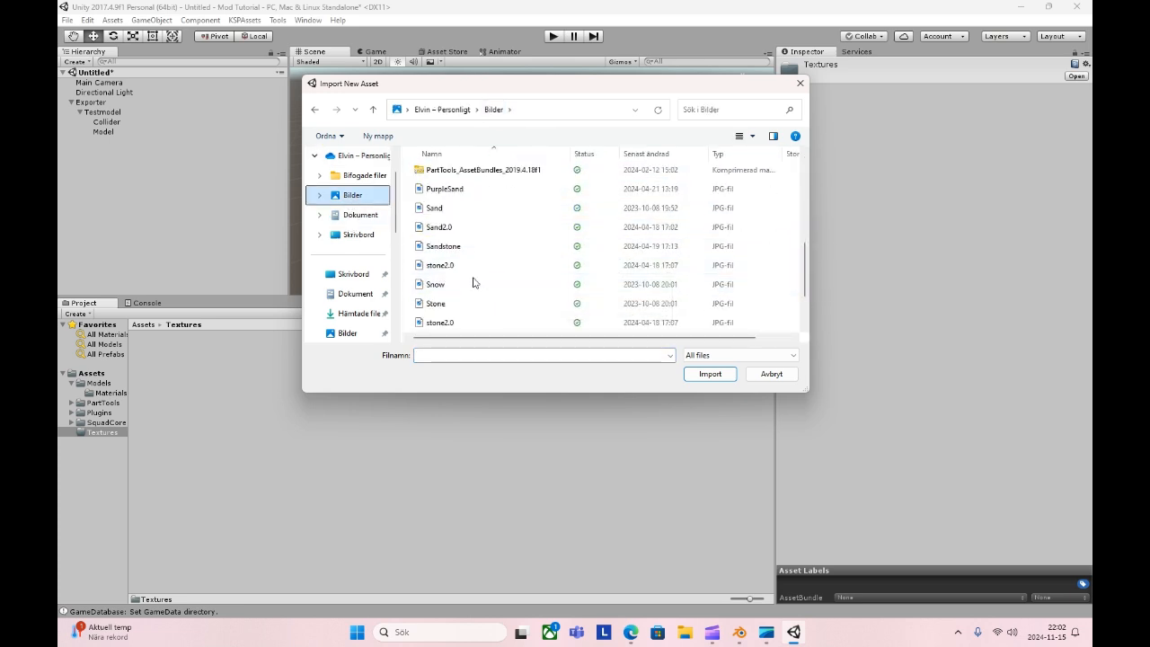
scroll(472, 283, up, 3)
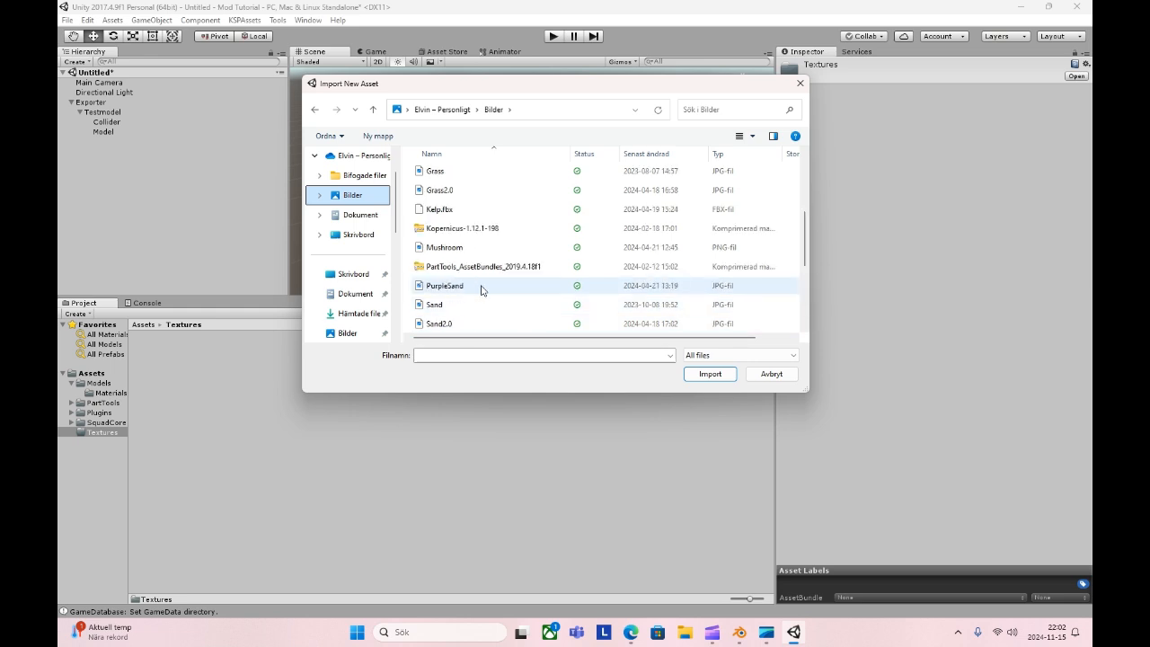
scroll(476, 269, up, 3)
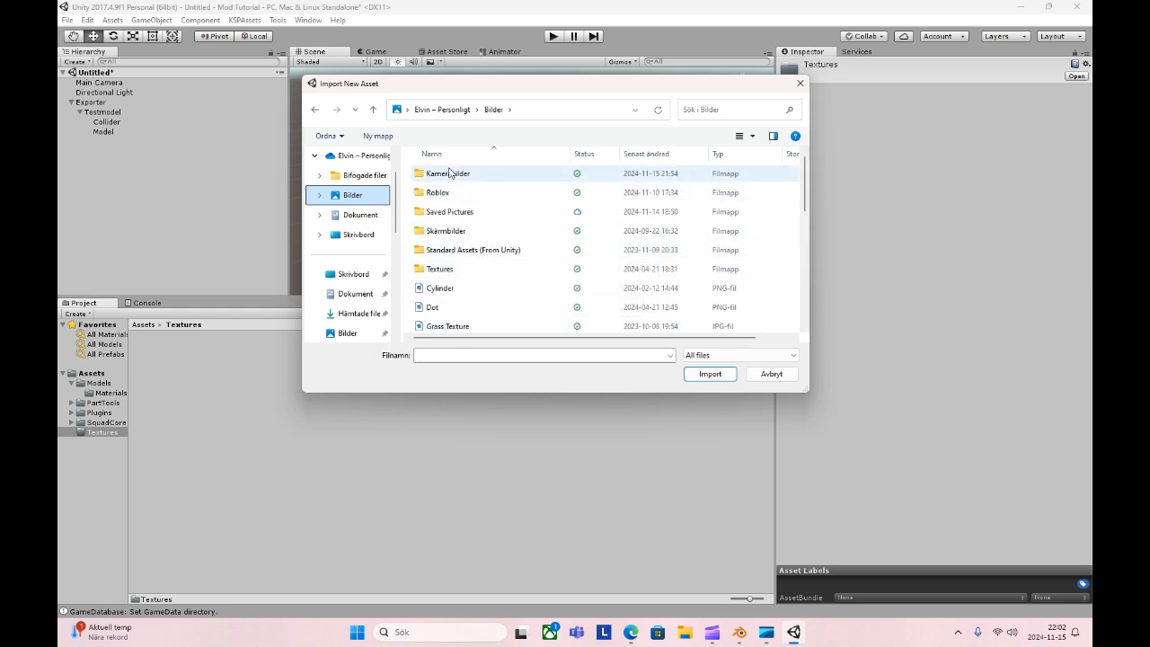
double_click(453, 173)
scroll(566, 278, down, 1)
scroll(565, 279, down, 1)
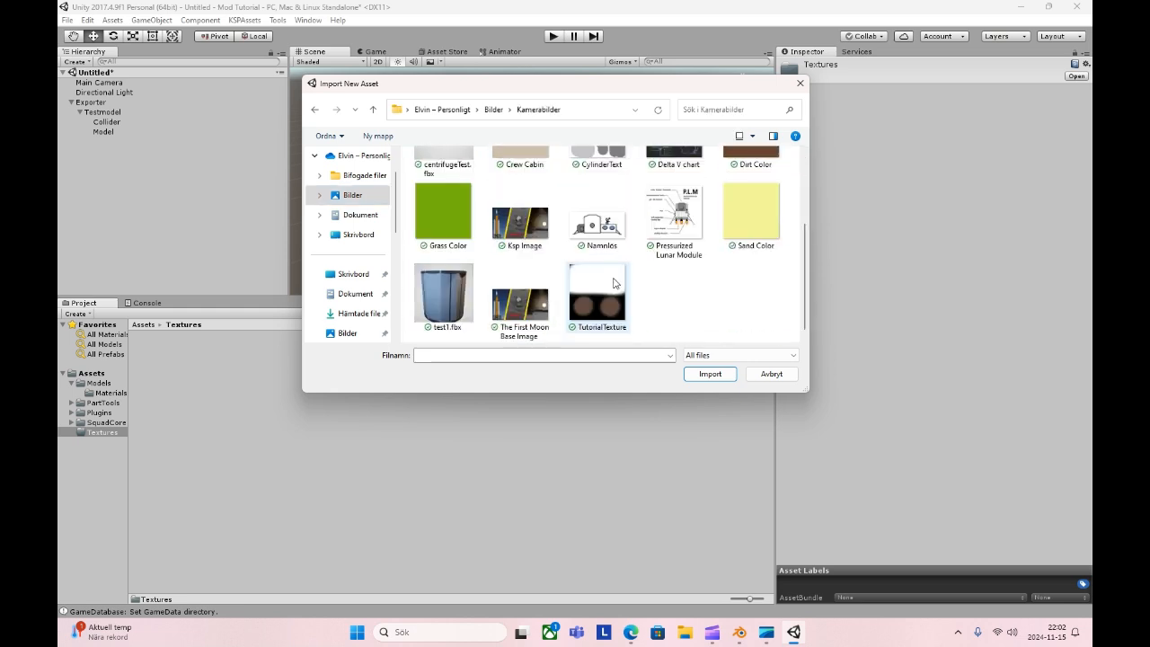
click(589, 312)
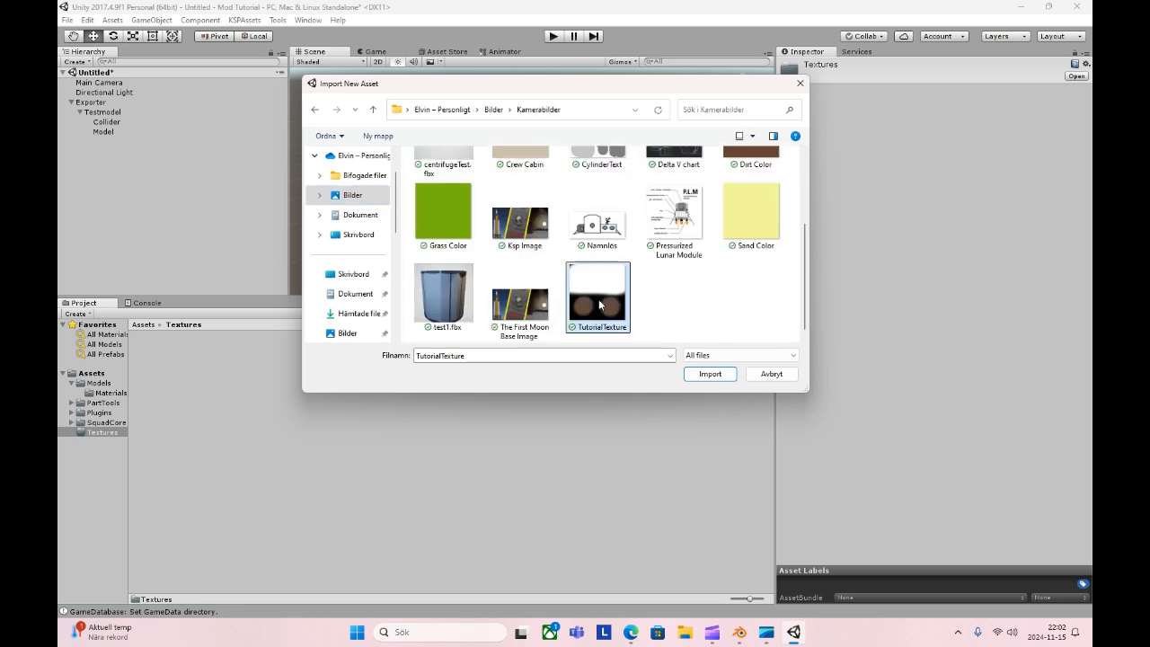
click(709, 374)
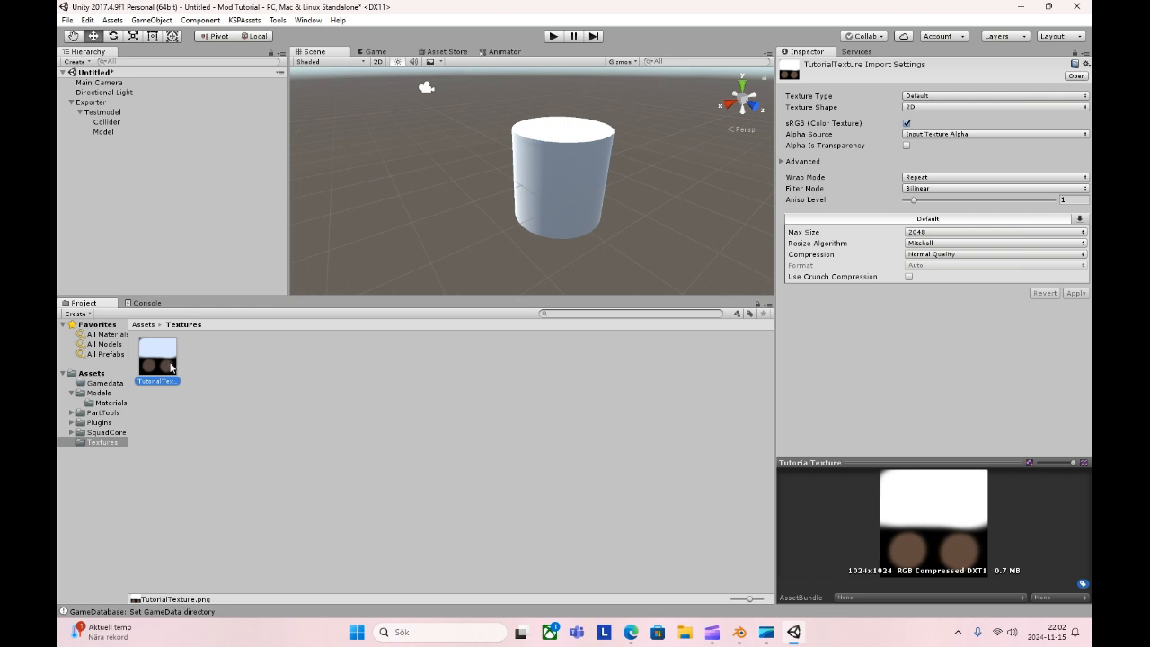
Set the shader of the material named Material to KSP/Diffuse and assign TutorialTexture as its main texture.
click(109, 403)
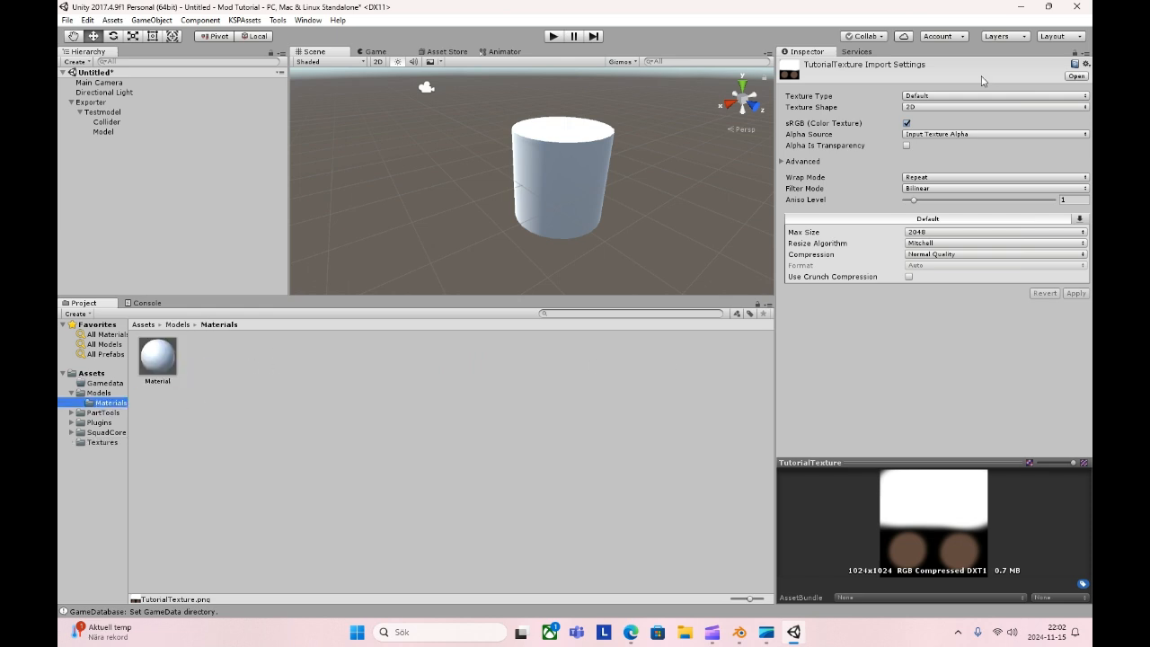
click(149, 357)
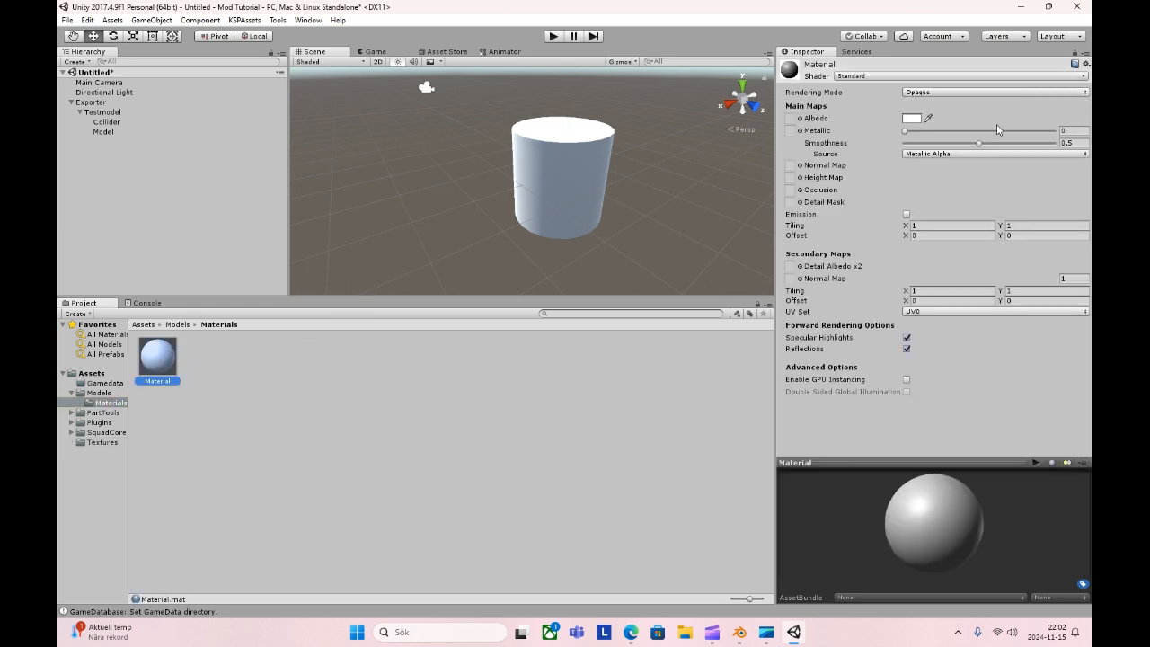
click(916, 77)
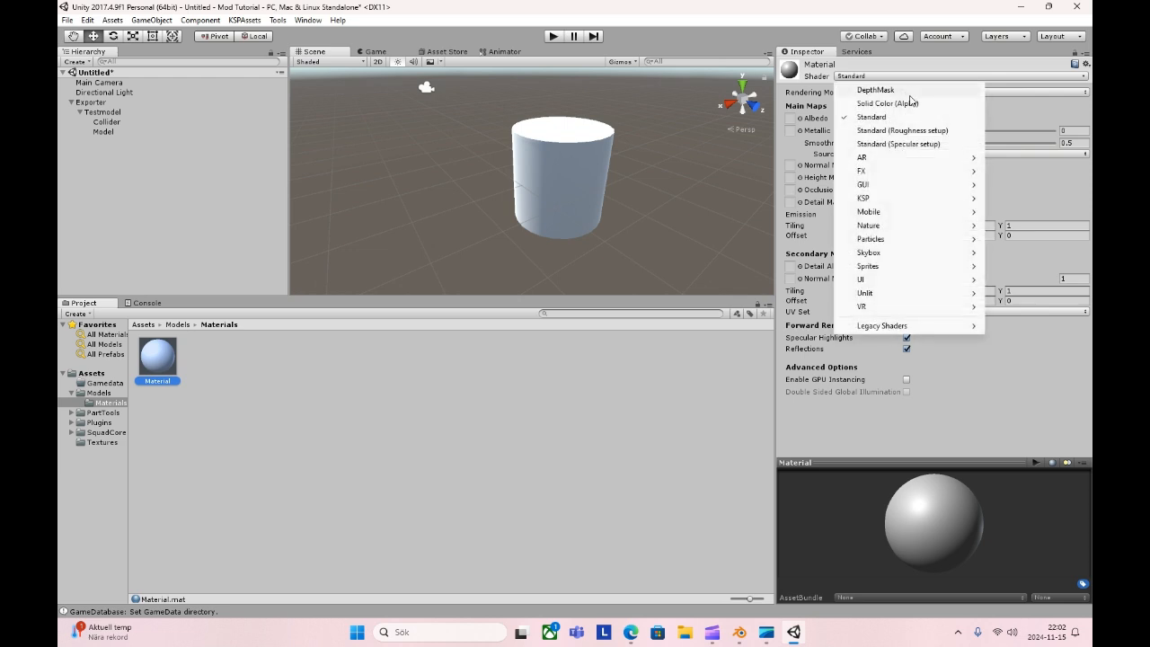
mouse_move(862, 199)
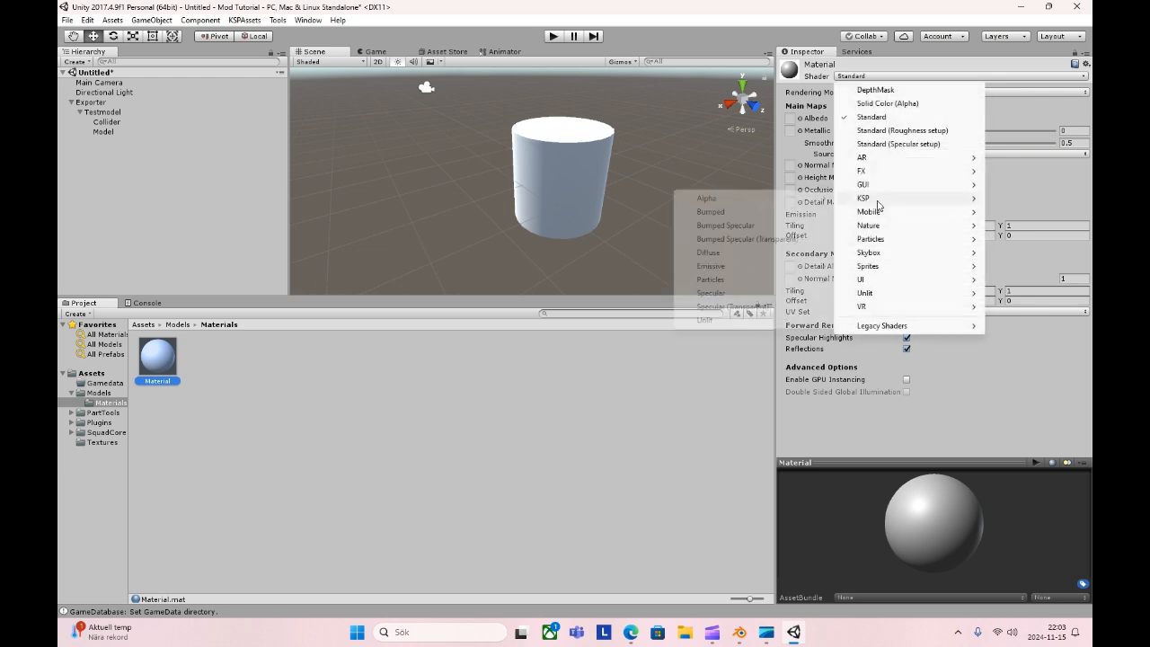
click(726, 254)
click(1074, 121)
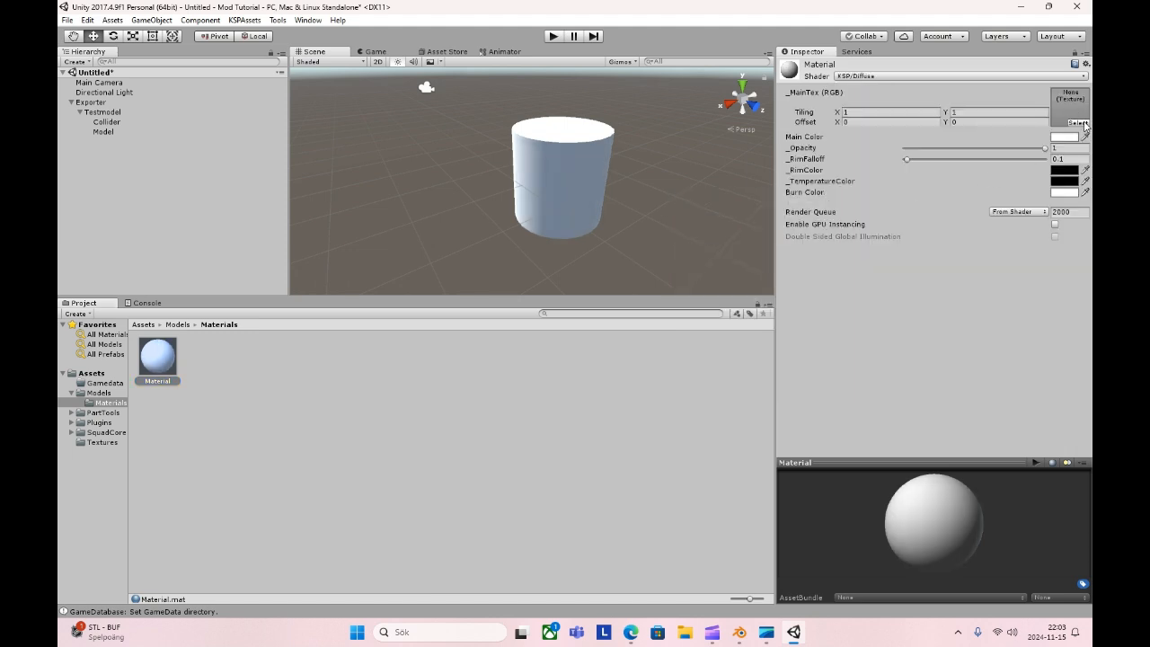
click(1014, 444)
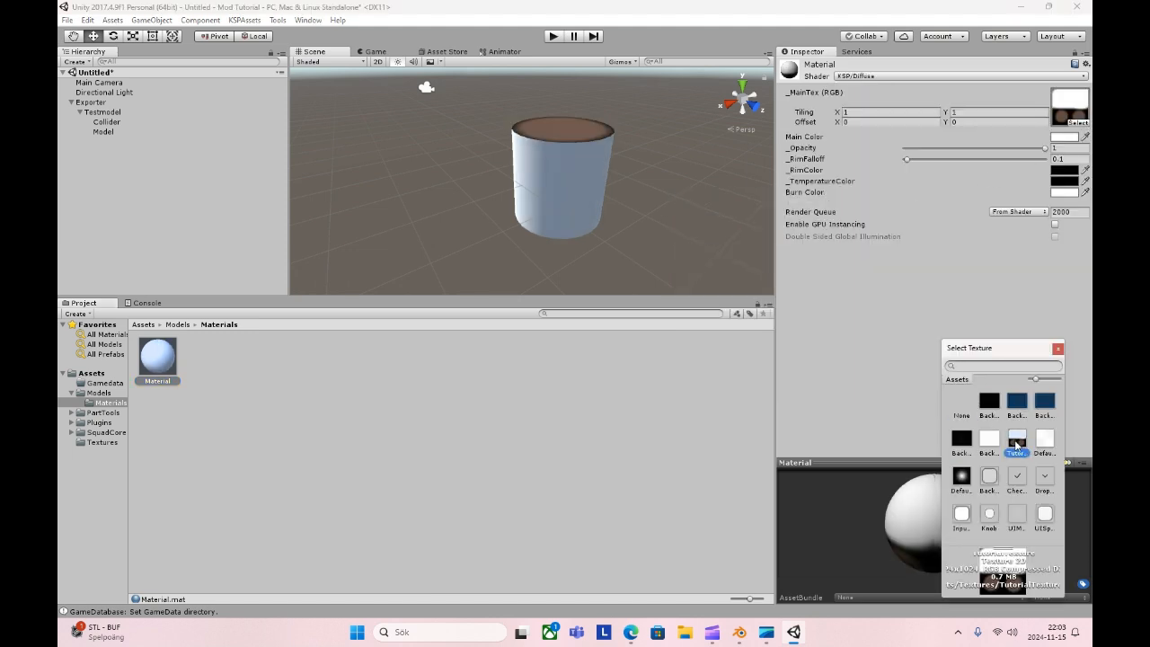
Examine the textured cylinder and review the settings of Model, Collider, Testmodel, Exporter and the material.
middle_drag(530, 110, 578, 125)
alt+drag(536, 180, 530, 222)
scroll(530, 222, up, 1)
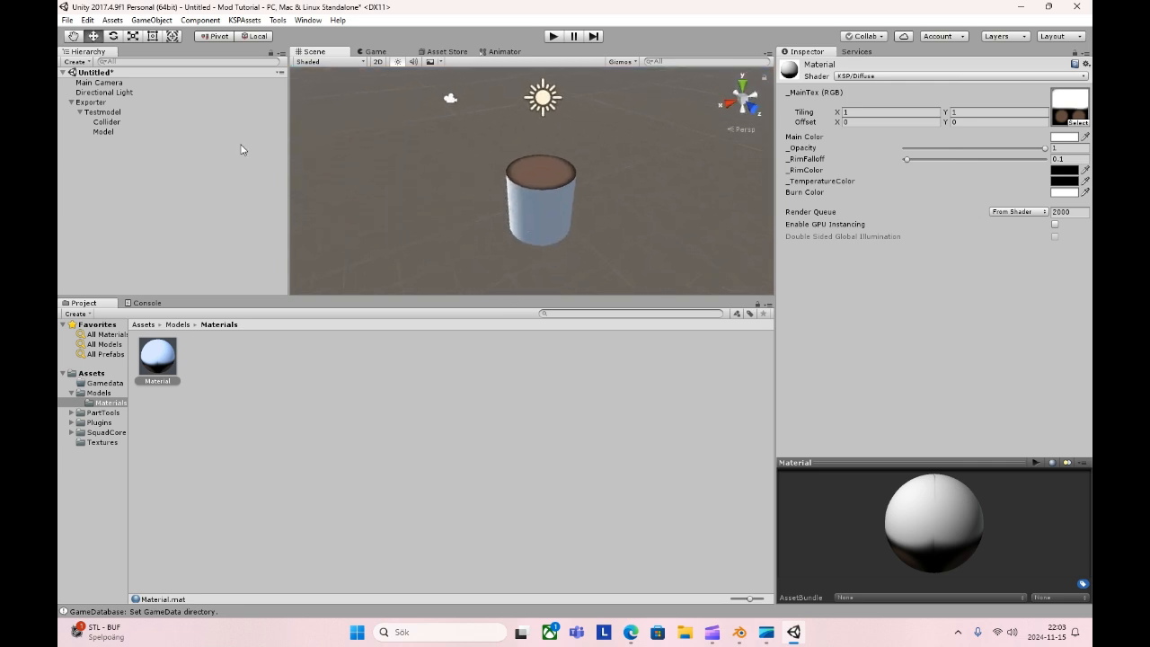
click(123, 132)
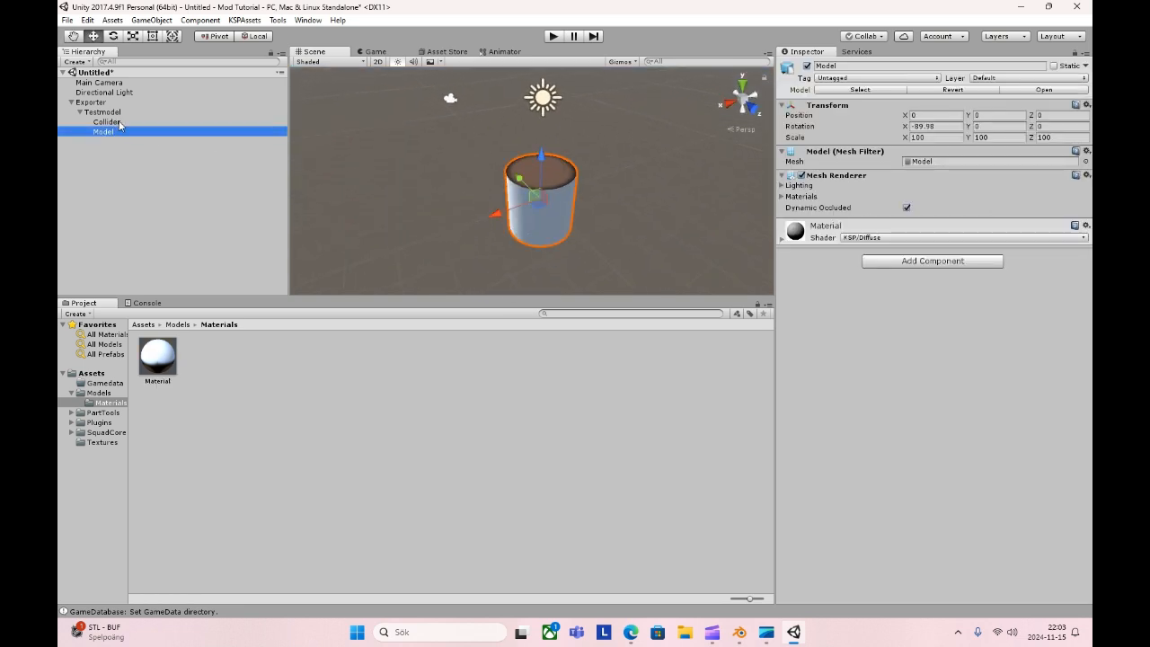
click(106, 123)
click(123, 112)
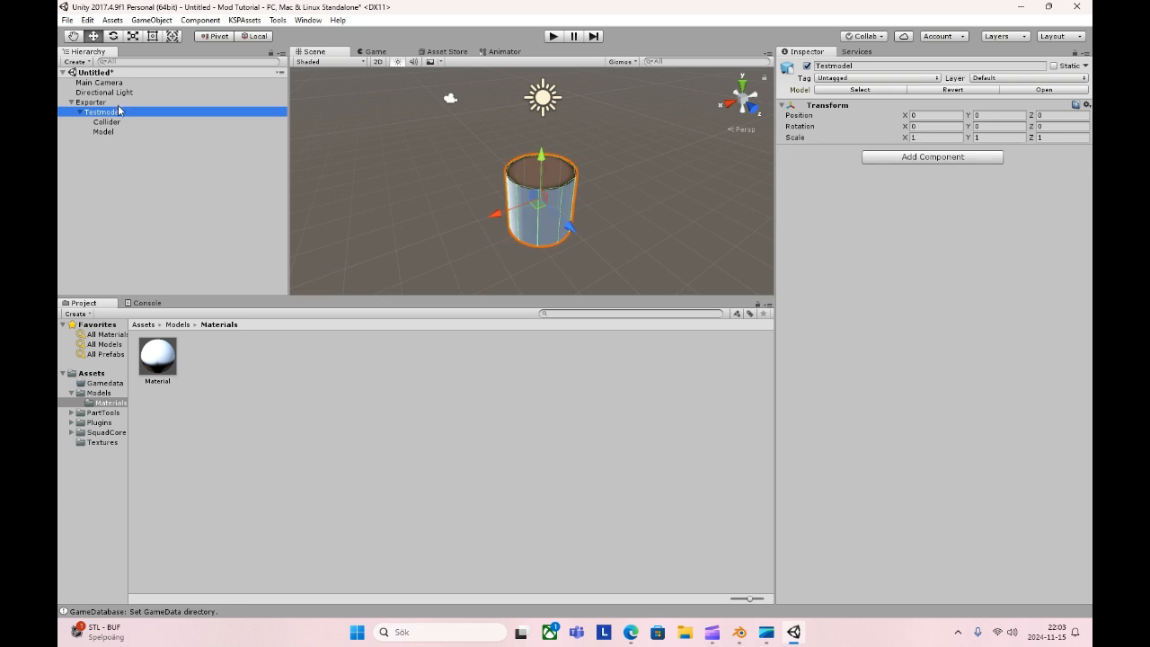
click(114, 104)
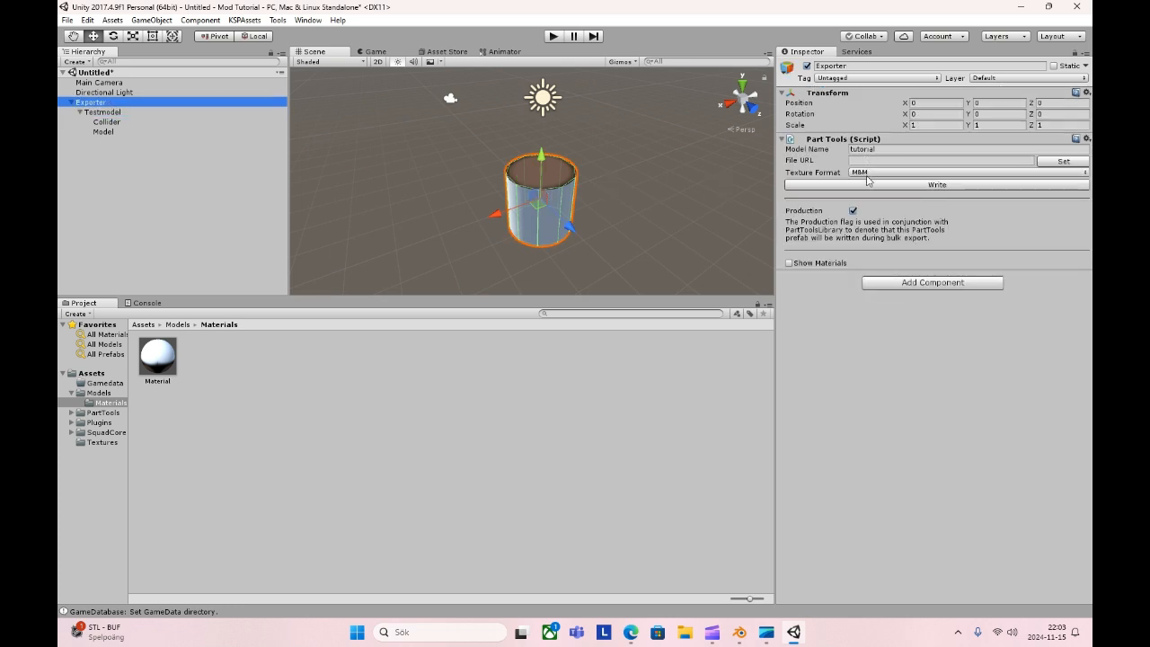
click(164, 368)
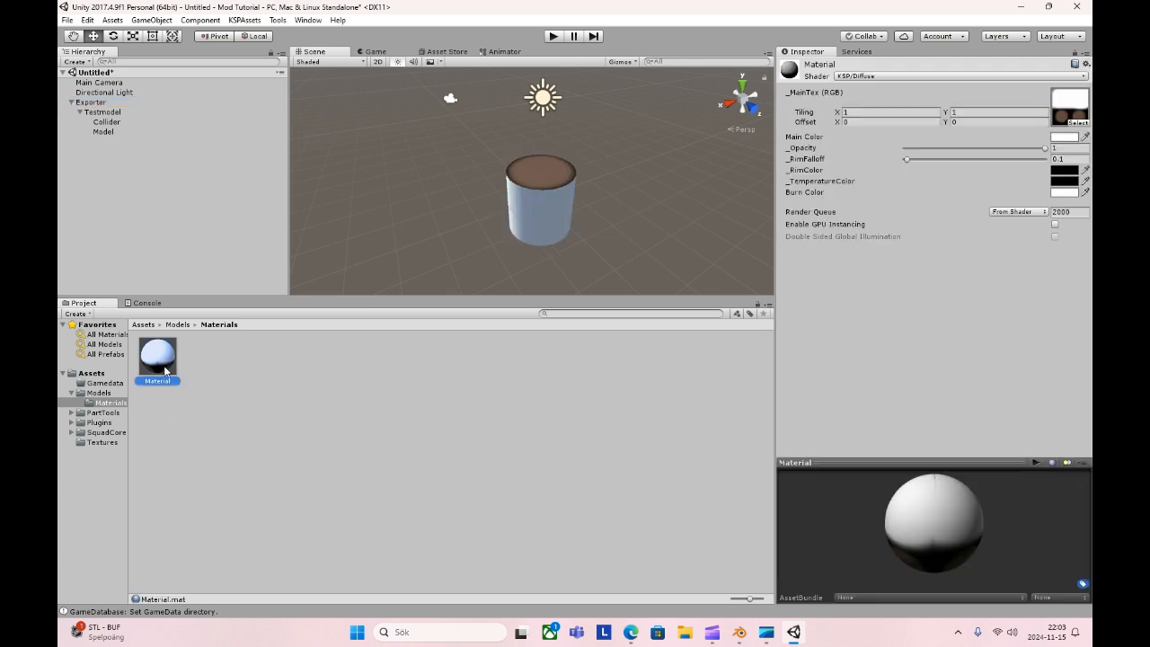
Check the Textures folder, then write out the Exporter object's tutorial model with its Part Tools script.
click(104, 443)
click(244, 406)
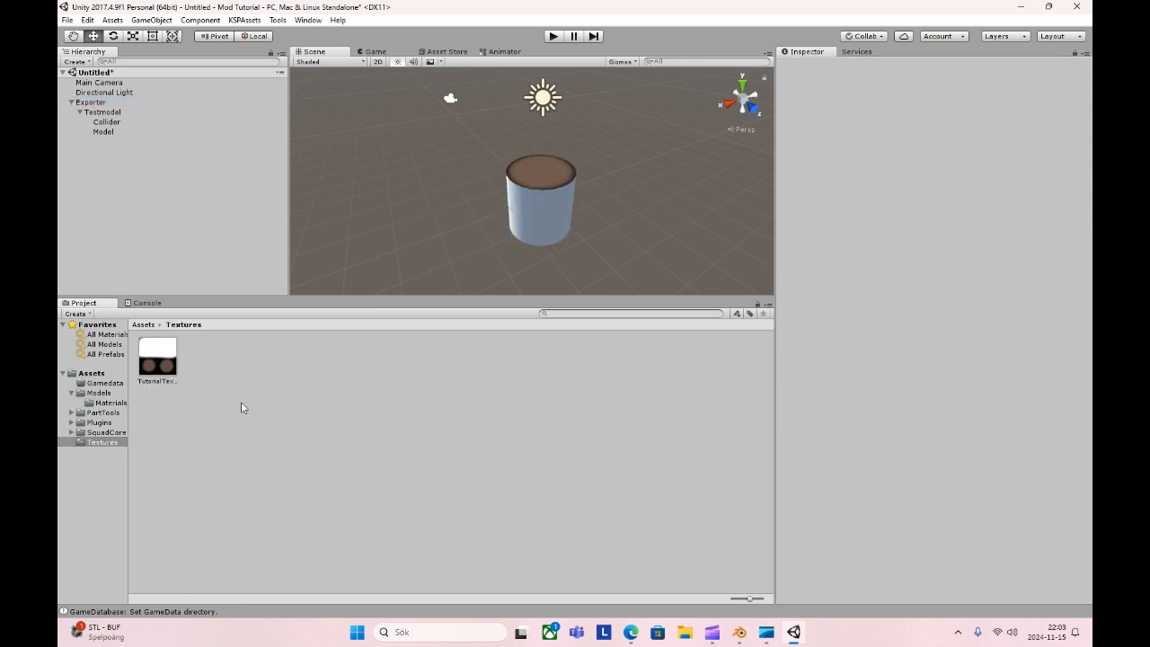
click(108, 104)
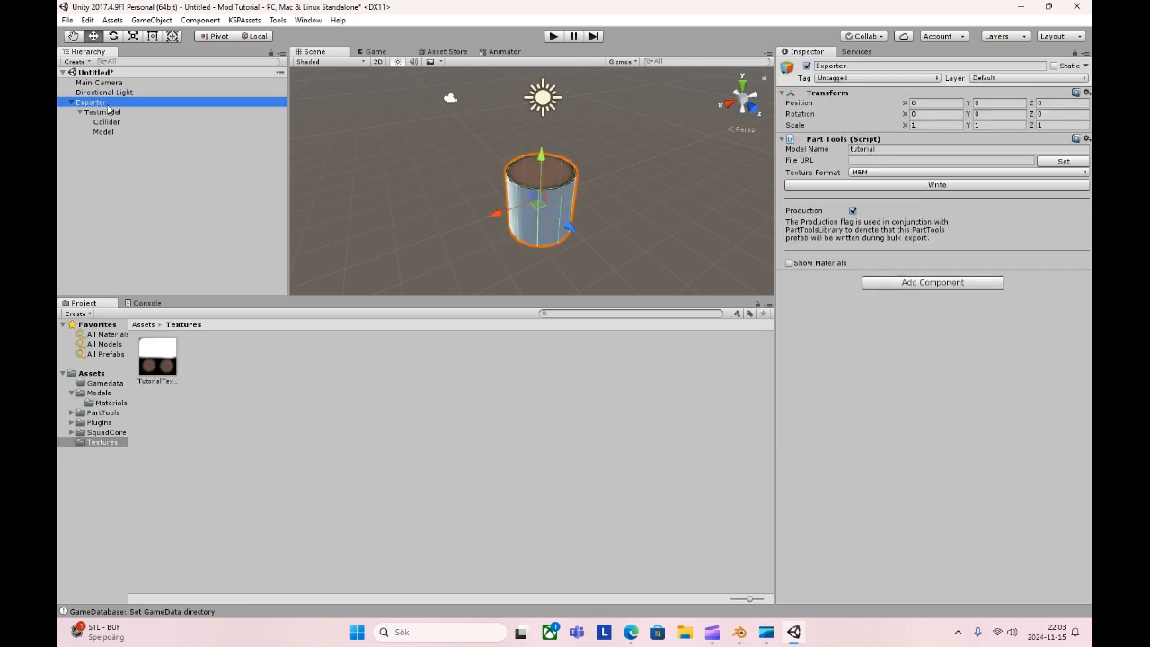
click(928, 185)
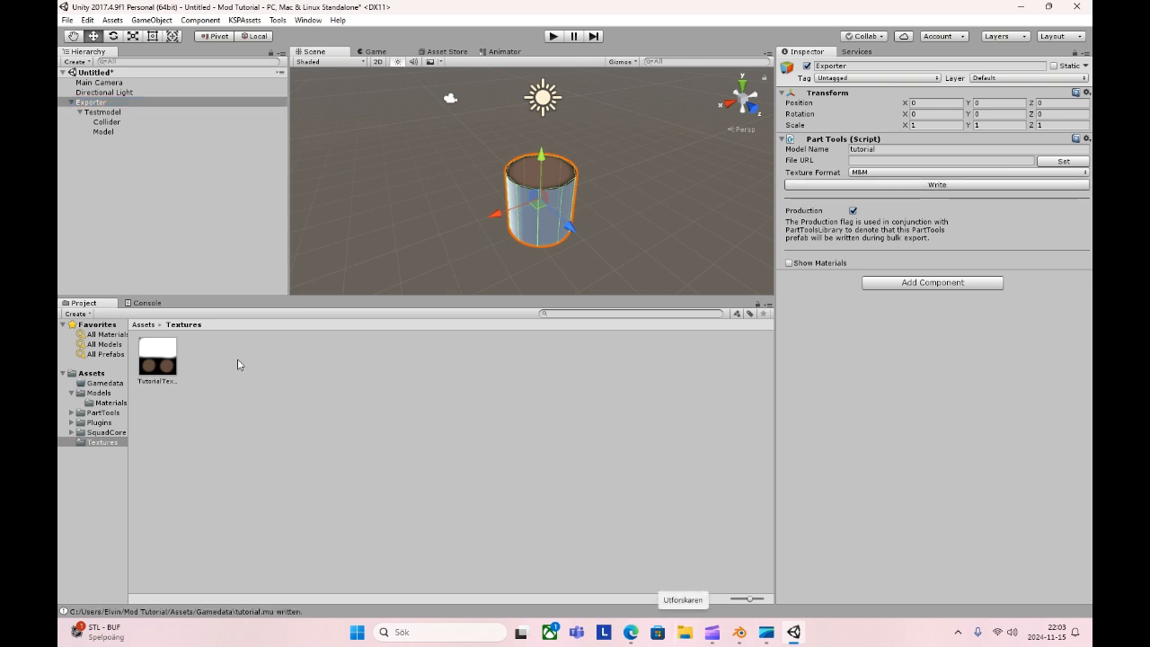
Show the project's Gamedata folder in File Explorer and check the exported tutorial.mu and TutorialTexture.mbm files.
click(104, 384)
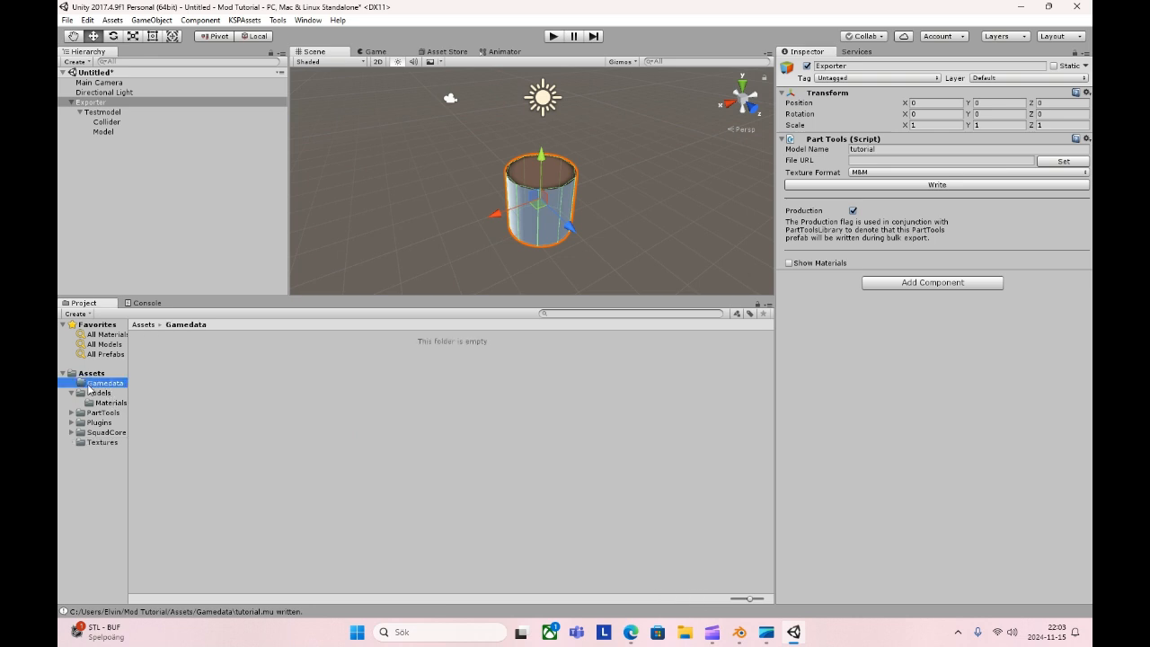
right_click(286, 371)
click(346, 105)
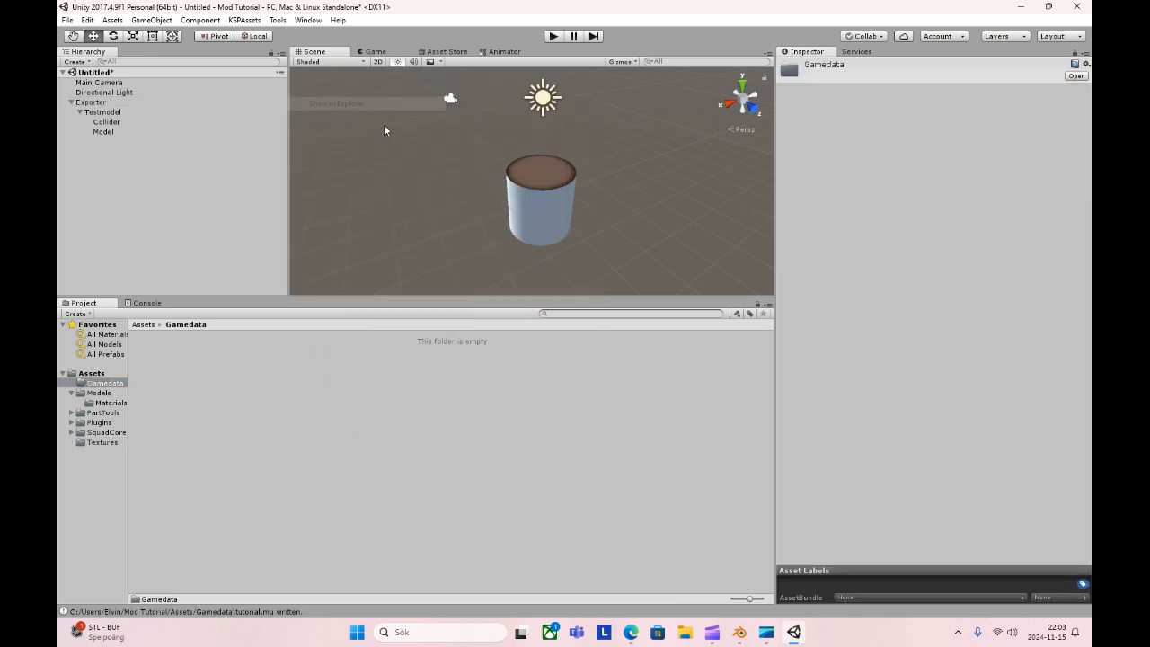
double_click(463, 280)
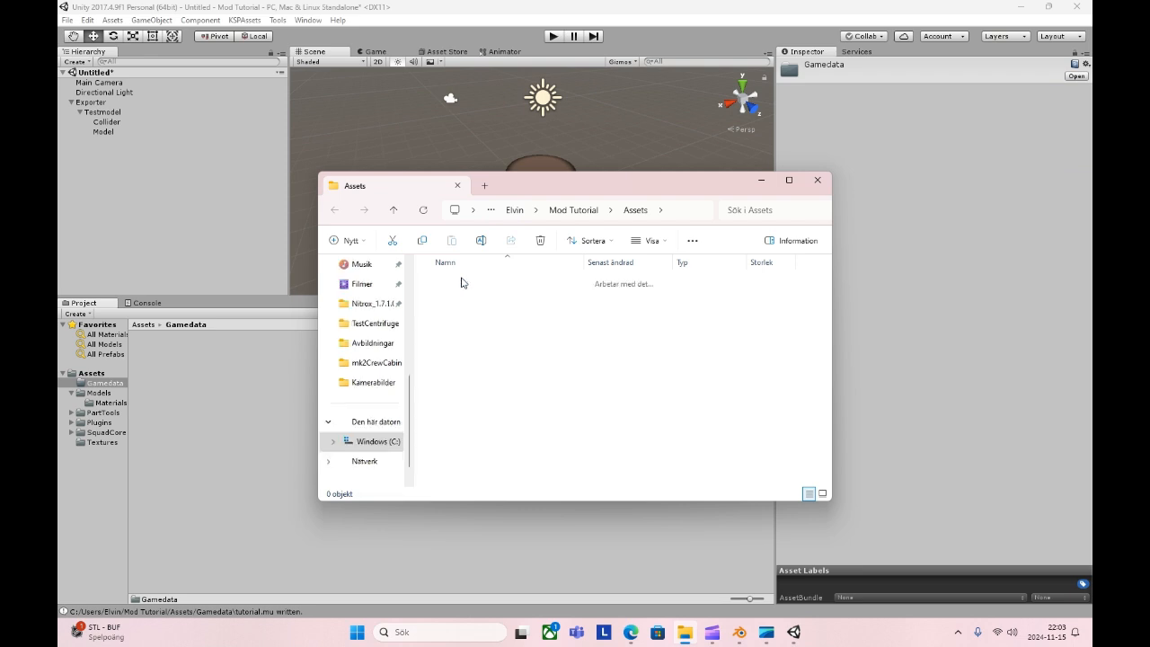
click(483, 299)
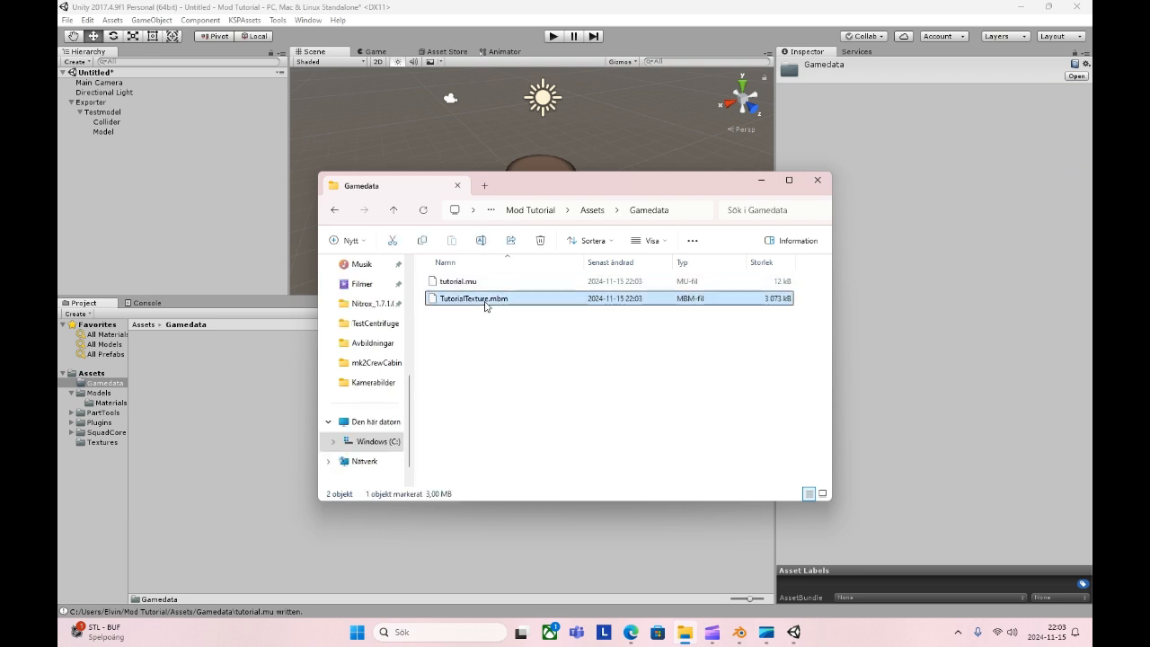
click(482, 284)
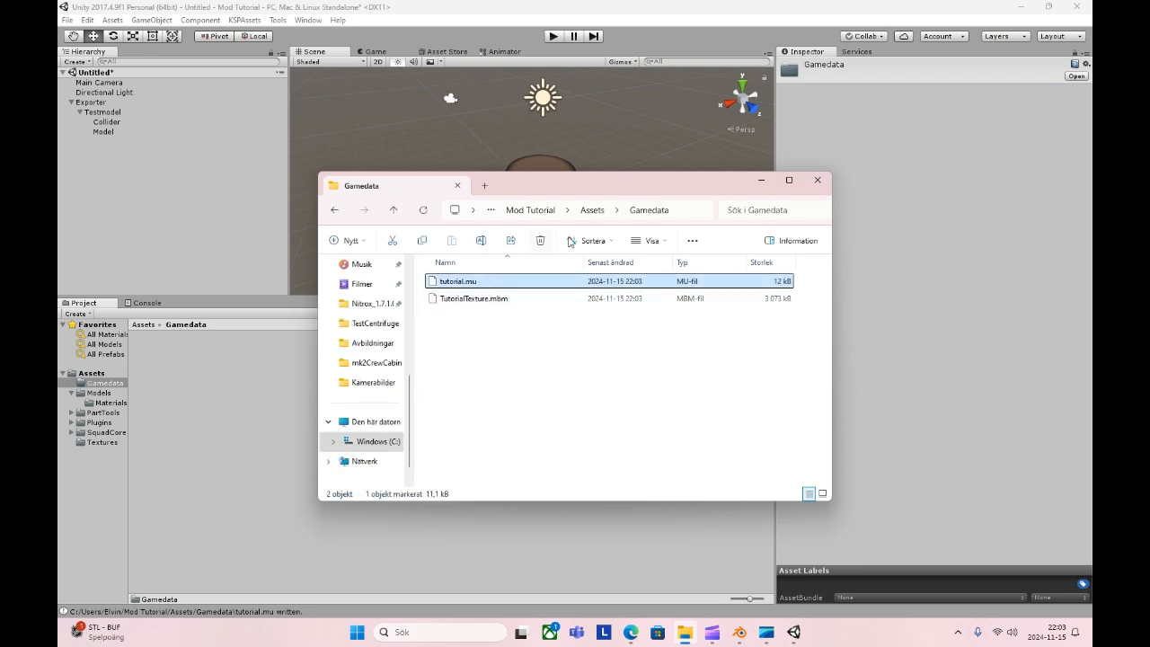
Browse to the game's GameData folder in an additional File Explorer tab, going by way of the TestCentrifuge folder.
click(484, 186)
scroll(371, 372, down, 5)
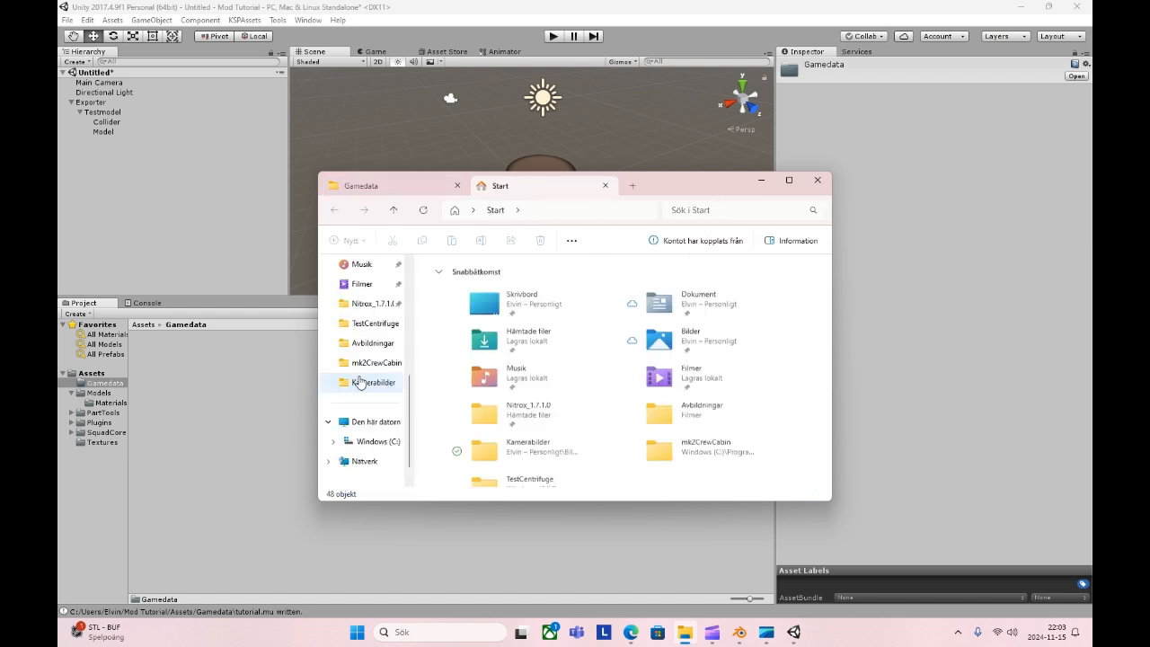
scroll(372, 372, up, 3)
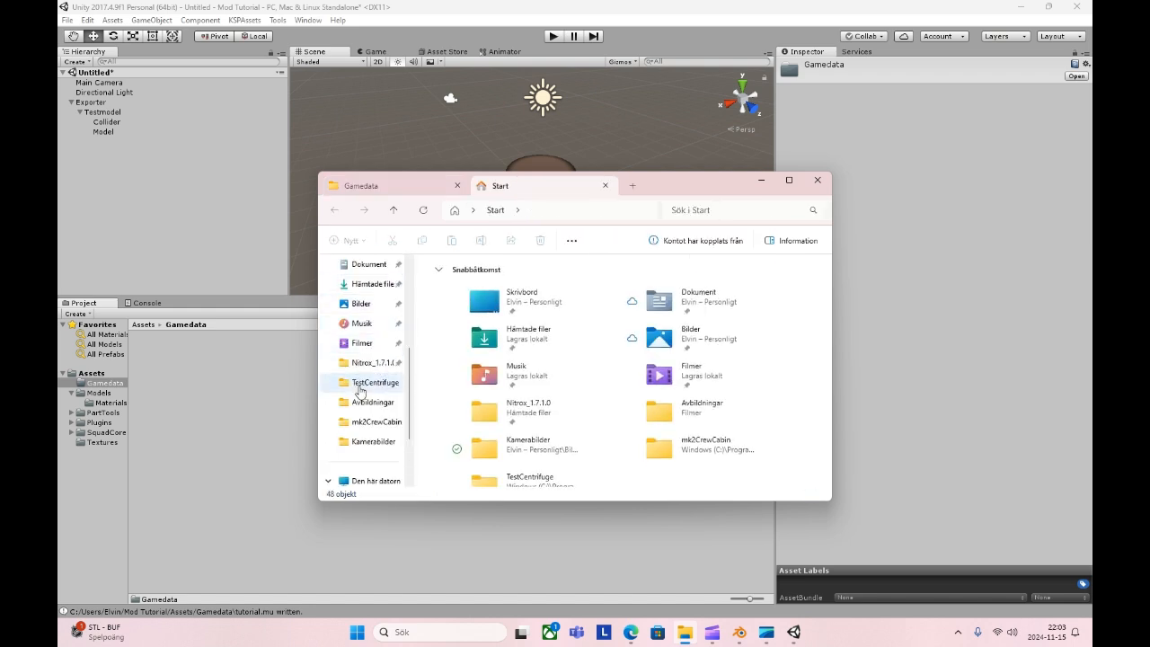
scroll(368, 384, down, 1)
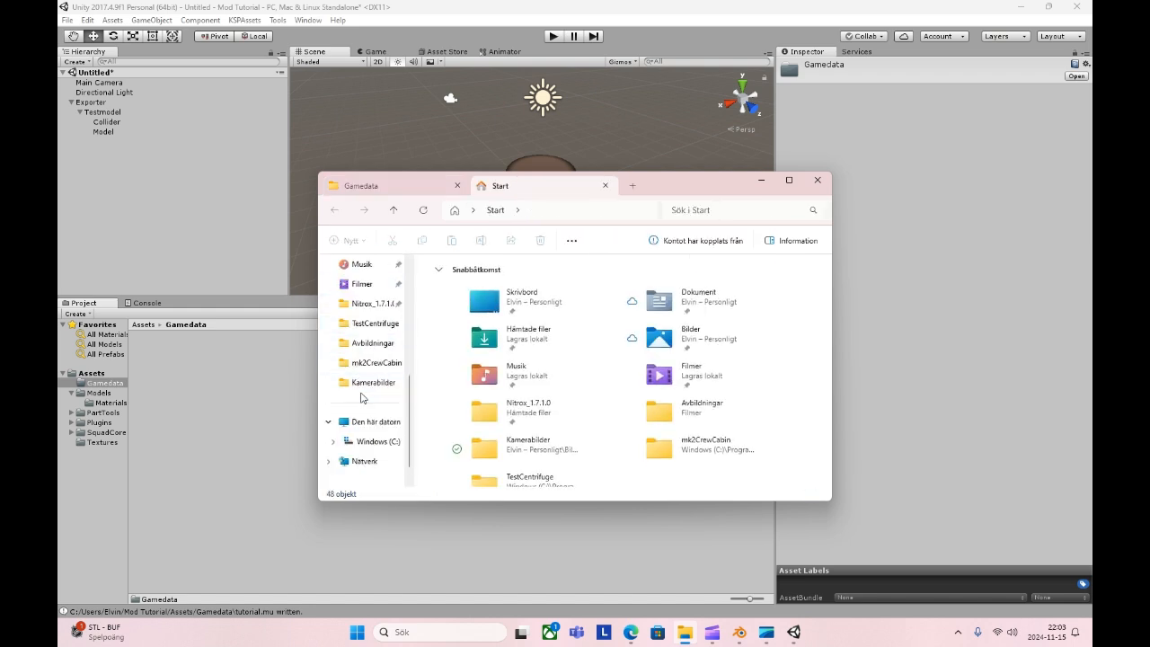
click(368, 324)
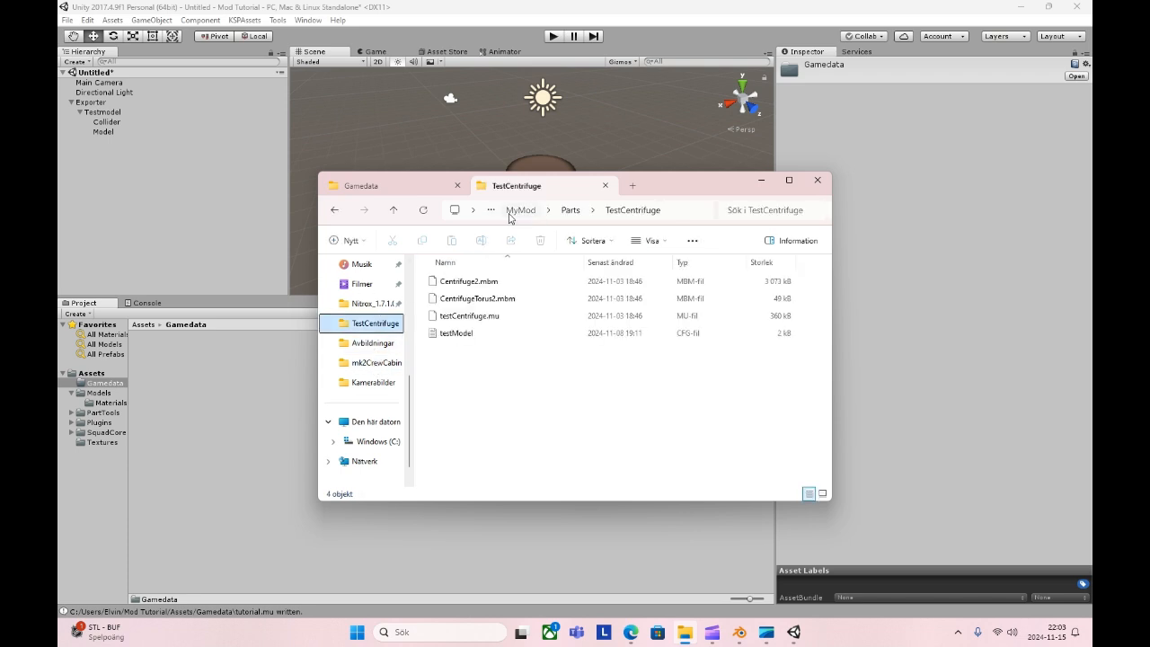
click(520, 209)
click(560, 210)
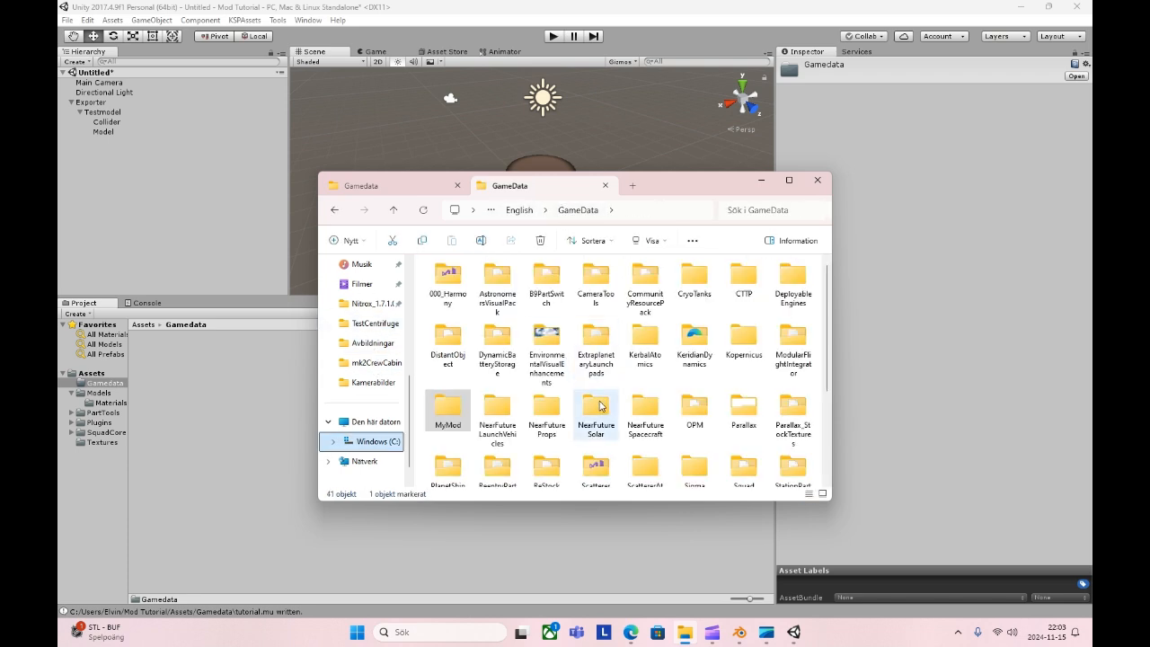
Look into the Plugins folder of MyMod and open the mod's Parts folder.
scroll(538, 395, down, 1)
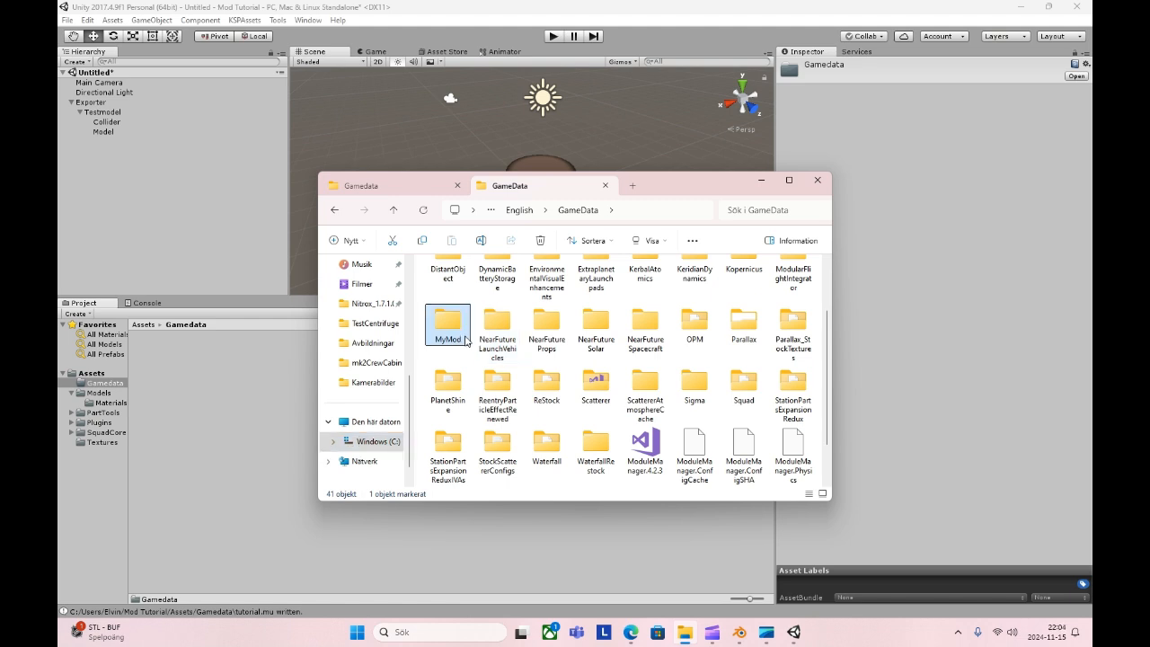
double_click(448, 327)
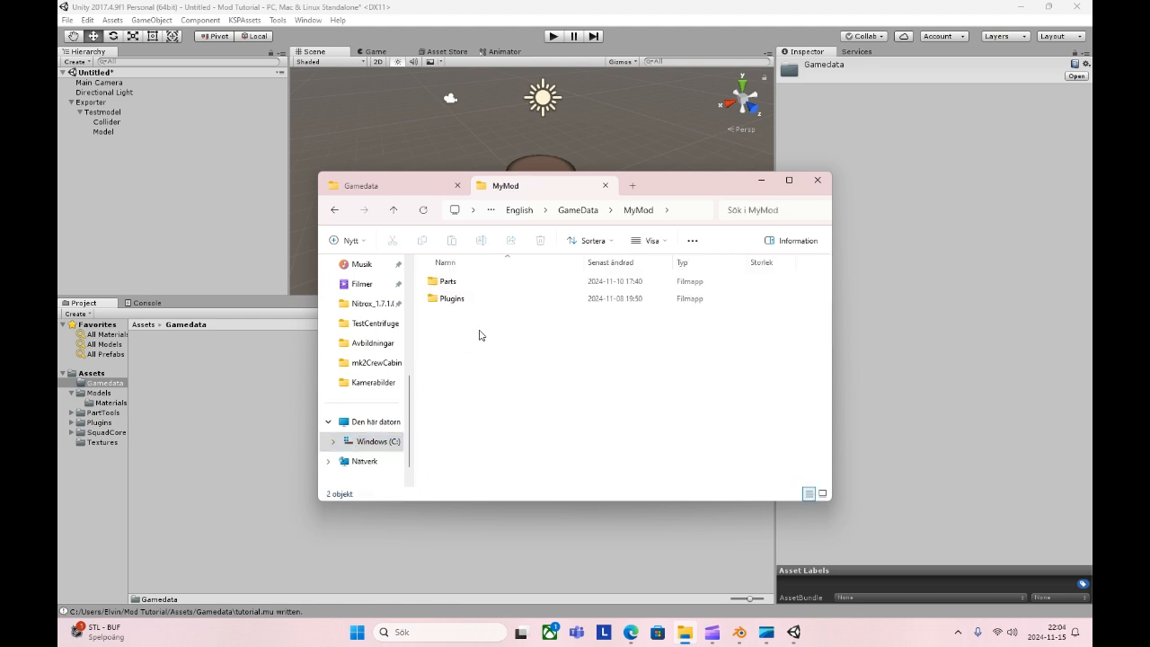
double_click(454, 300)
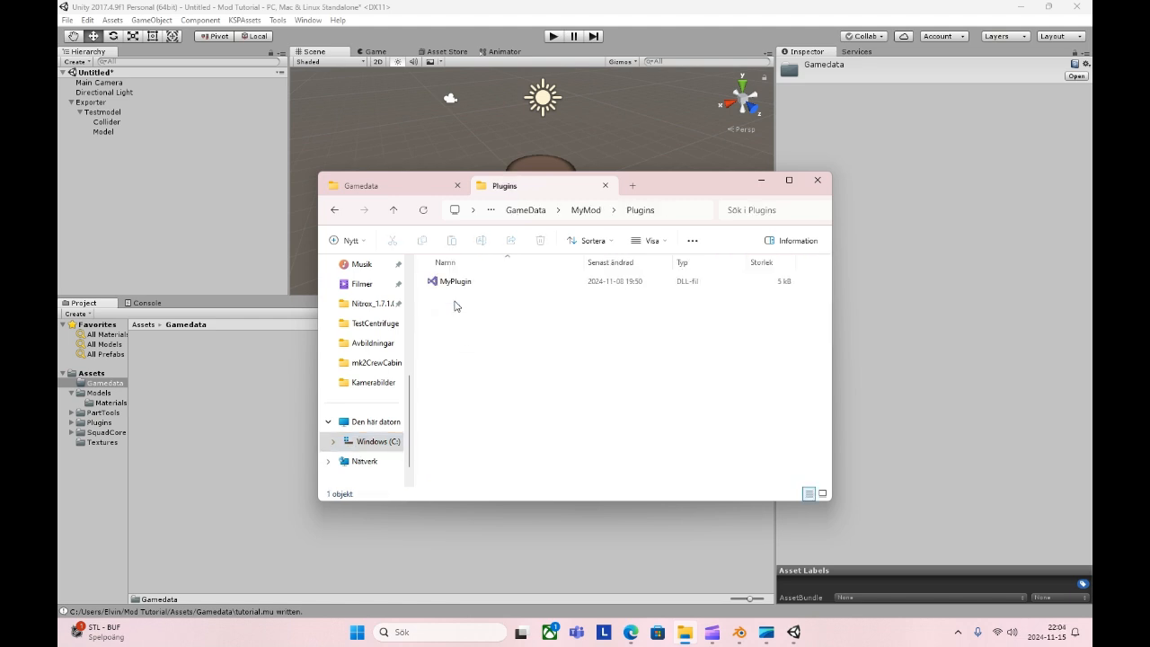
click(585, 210)
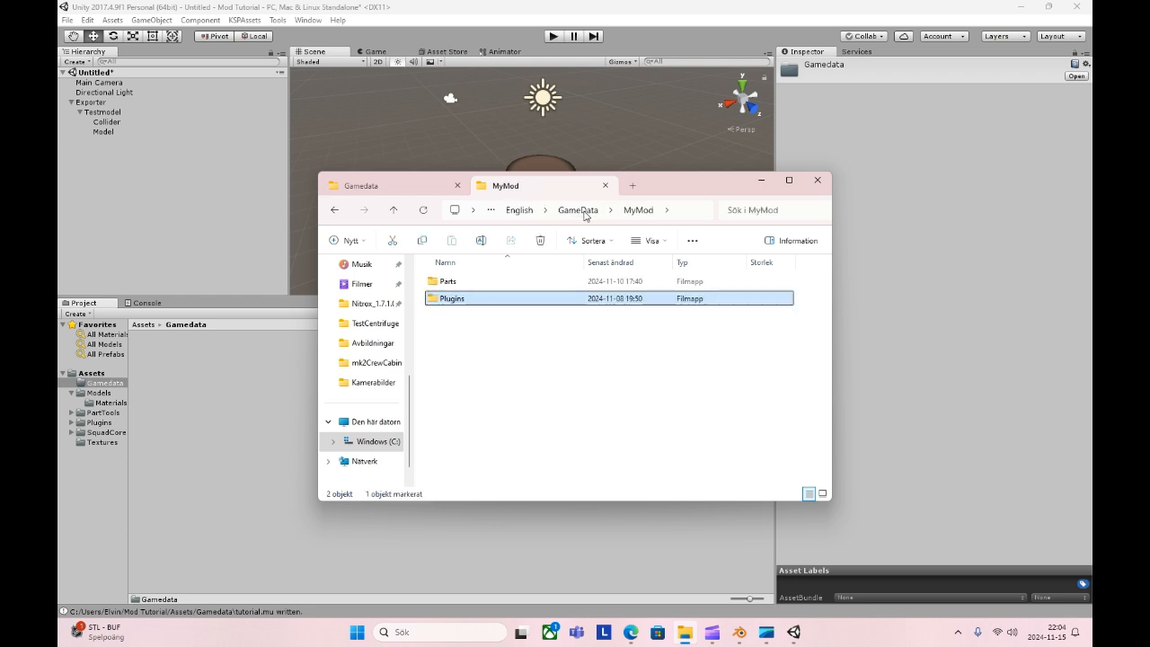
double_click(468, 283)
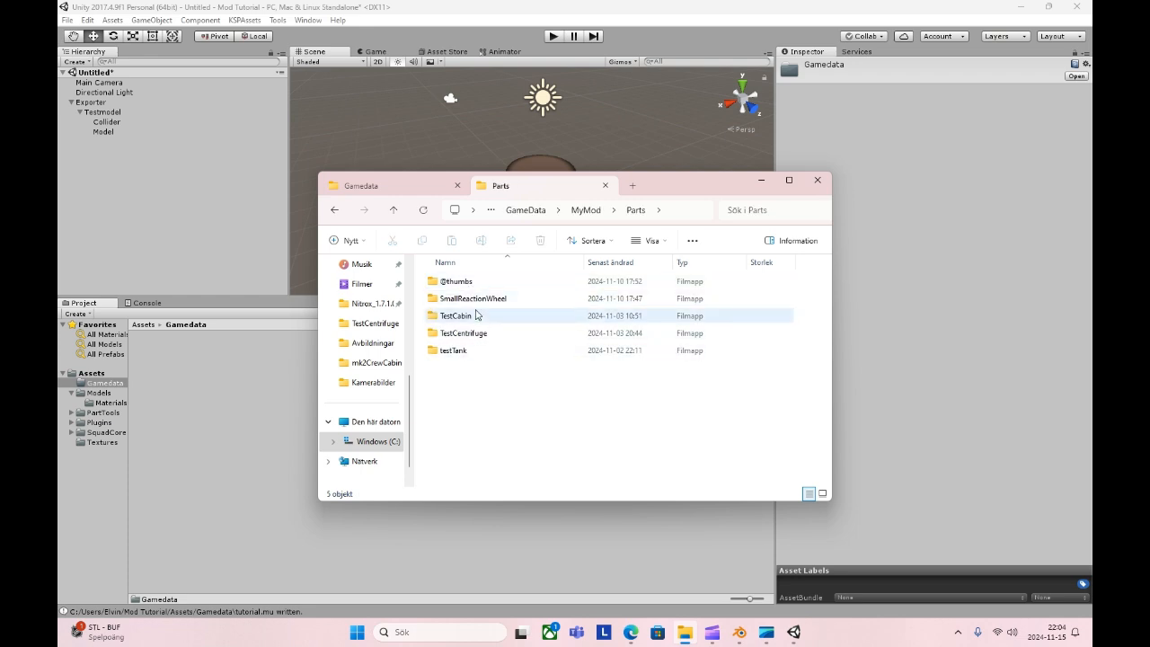
Create a folder named Tutorial inside MyMod's Parts folder and open it.
right_click(475, 373)
mouse_move(565, 386)
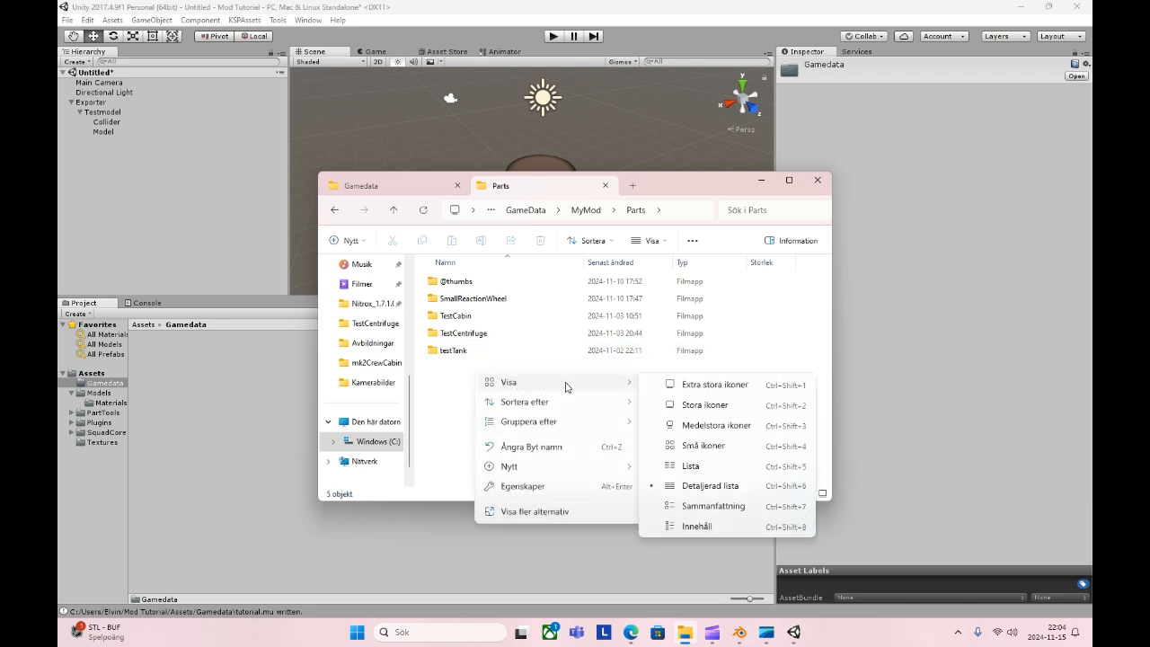
mouse_move(508, 466)
click(676, 248)
text(tut)
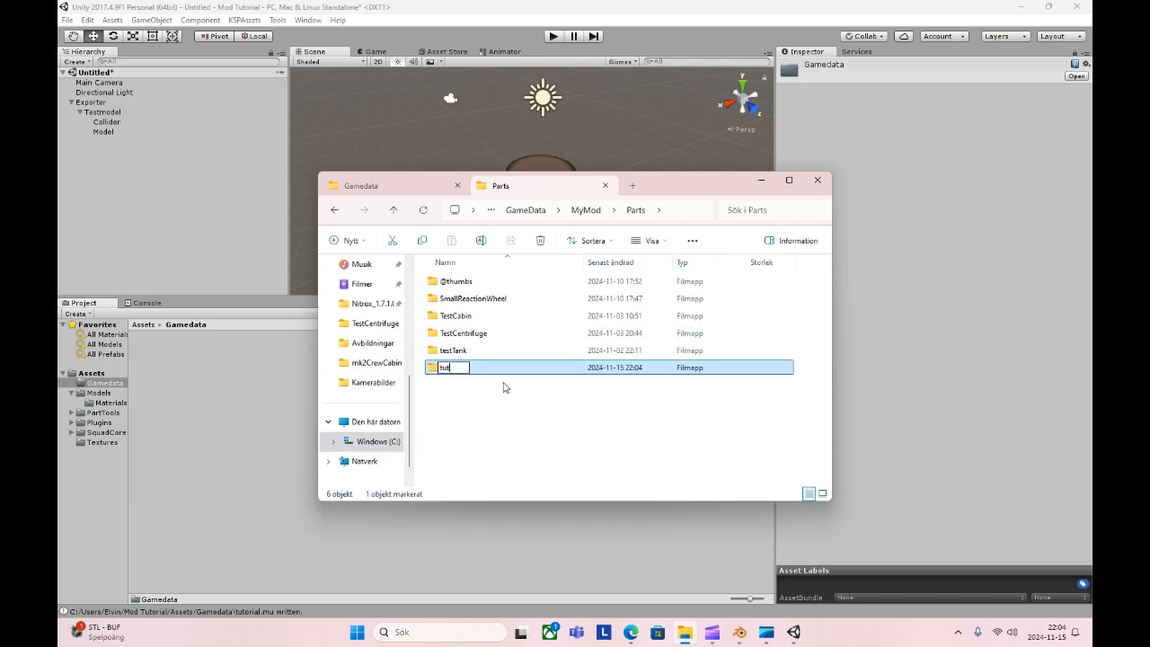
text(orial)
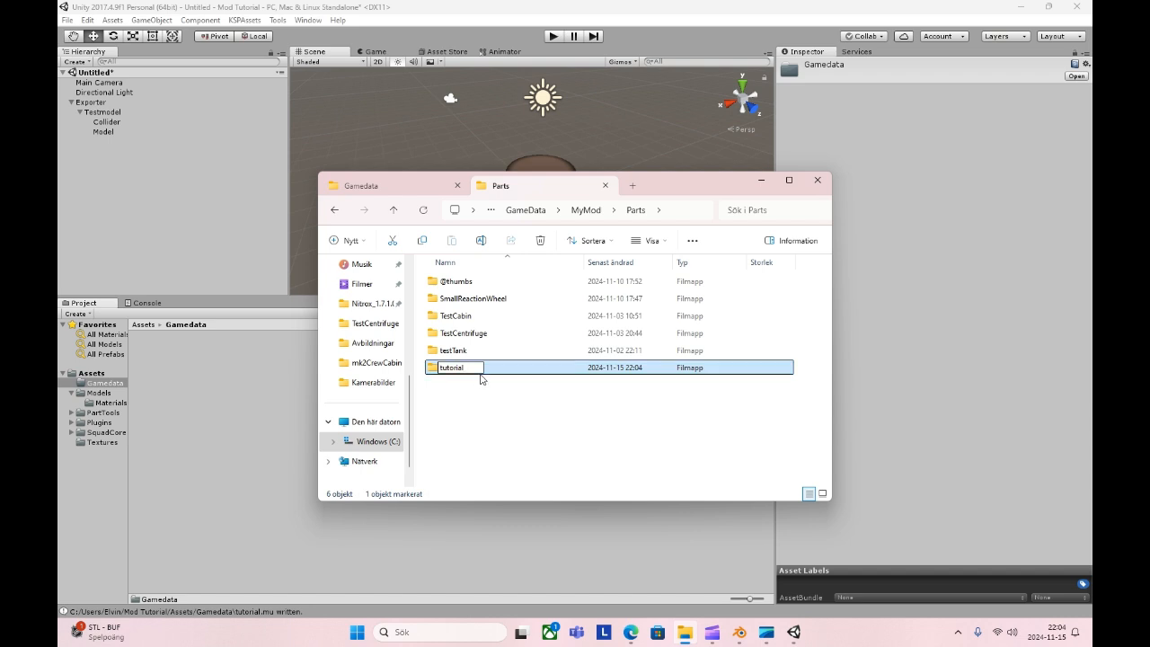
key(Delete)
text(T)
click(511, 406)
double_click(480, 369)
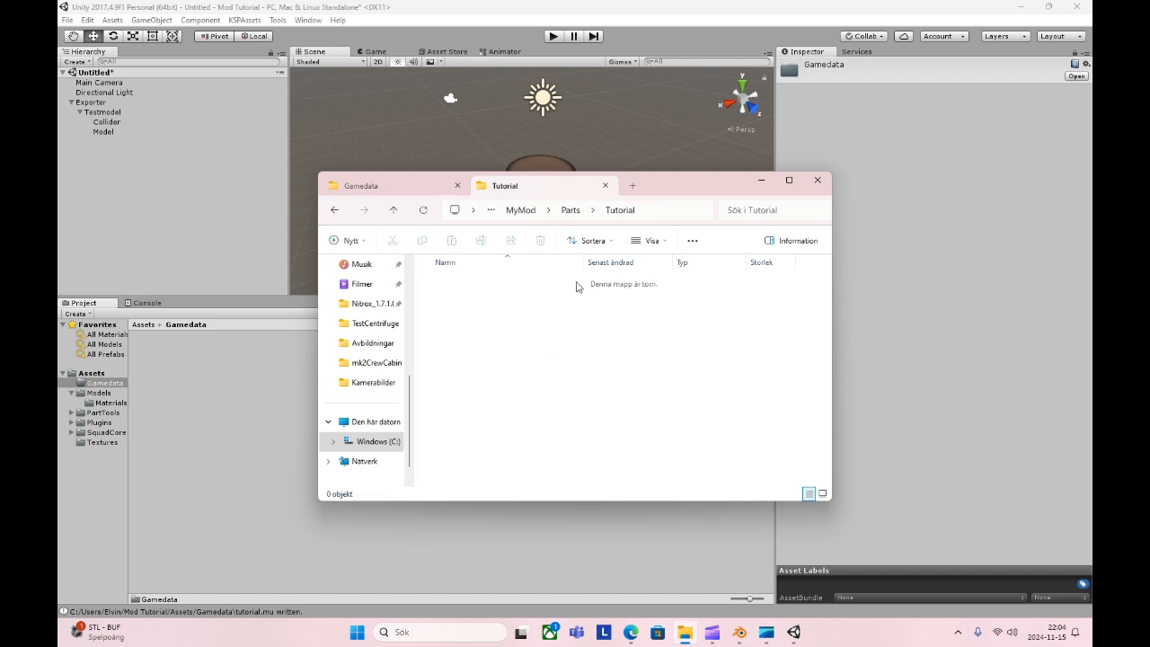
Move tutorial.mu and TutorialTexture.mbm from the project's Gamedata folder into the Tutorial folder, and close the Gamedata folder.
click(394, 186)
drag(458, 314, 496, 307)
click(503, 338)
key(ctrl+z)
click(416, 186)
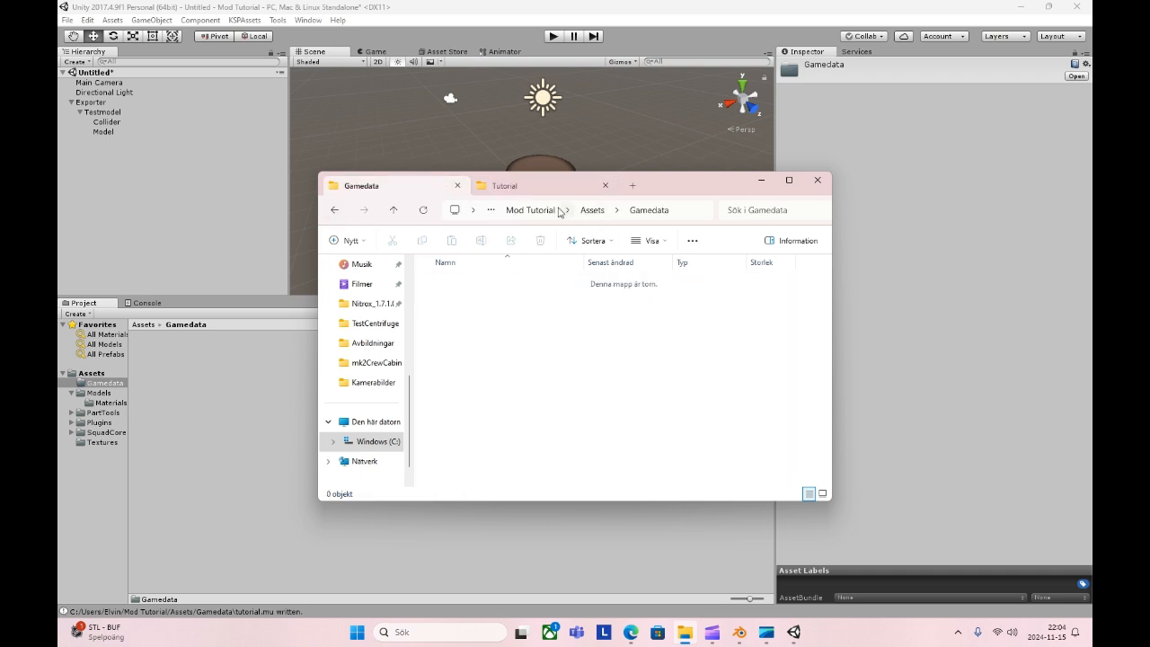
click(503, 186)
click(457, 185)
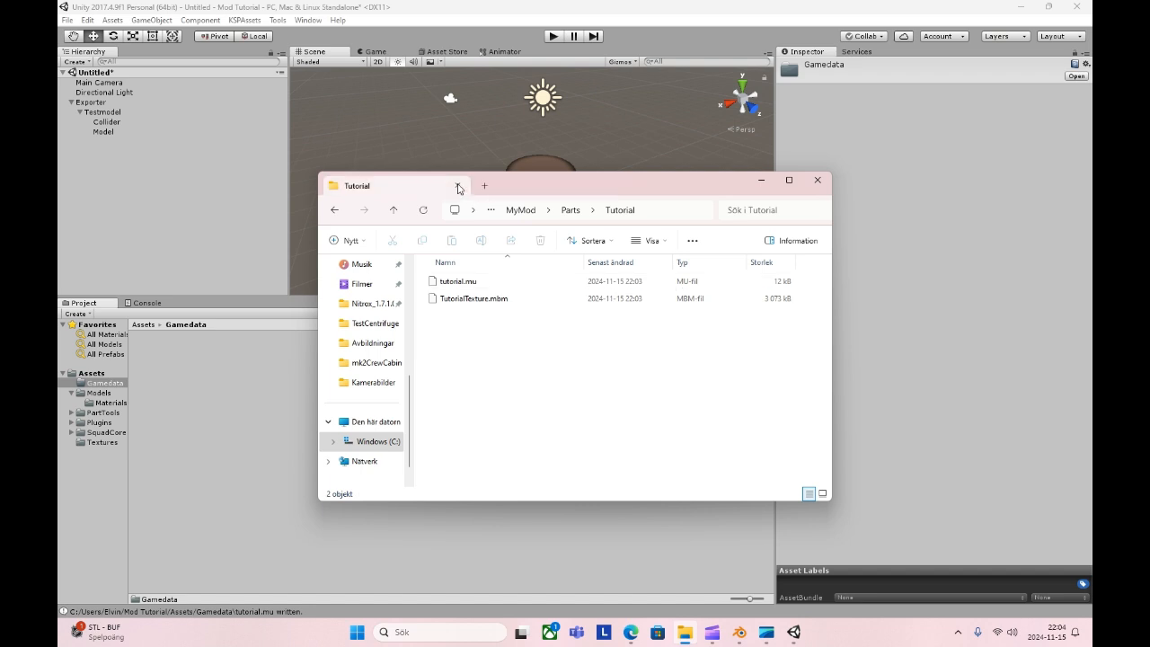
Copy the model CFG file from the testTank part folder into the Tutorial folder.
click(520, 210)
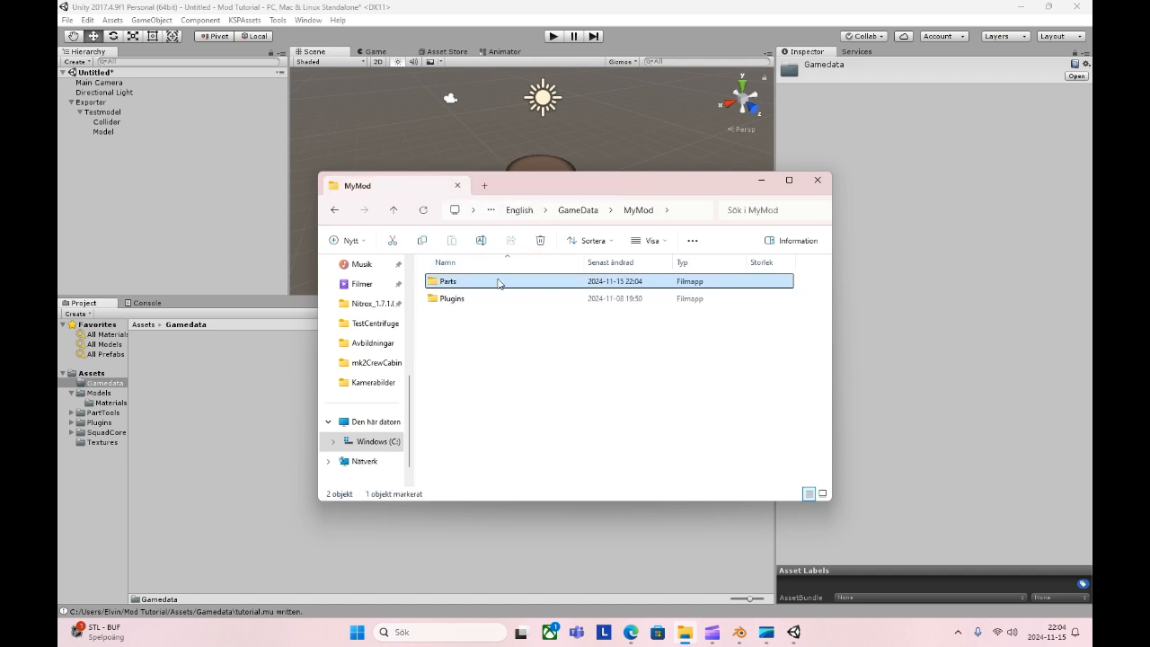
double_click(506, 282)
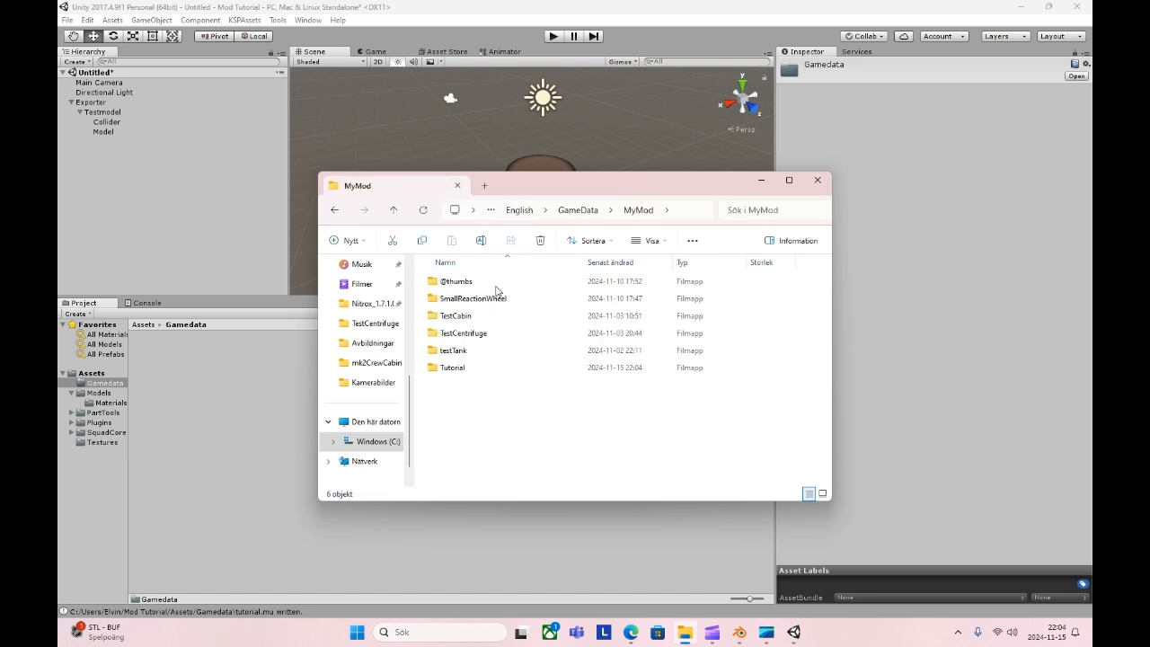
double_click(521, 350)
click(508, 301)
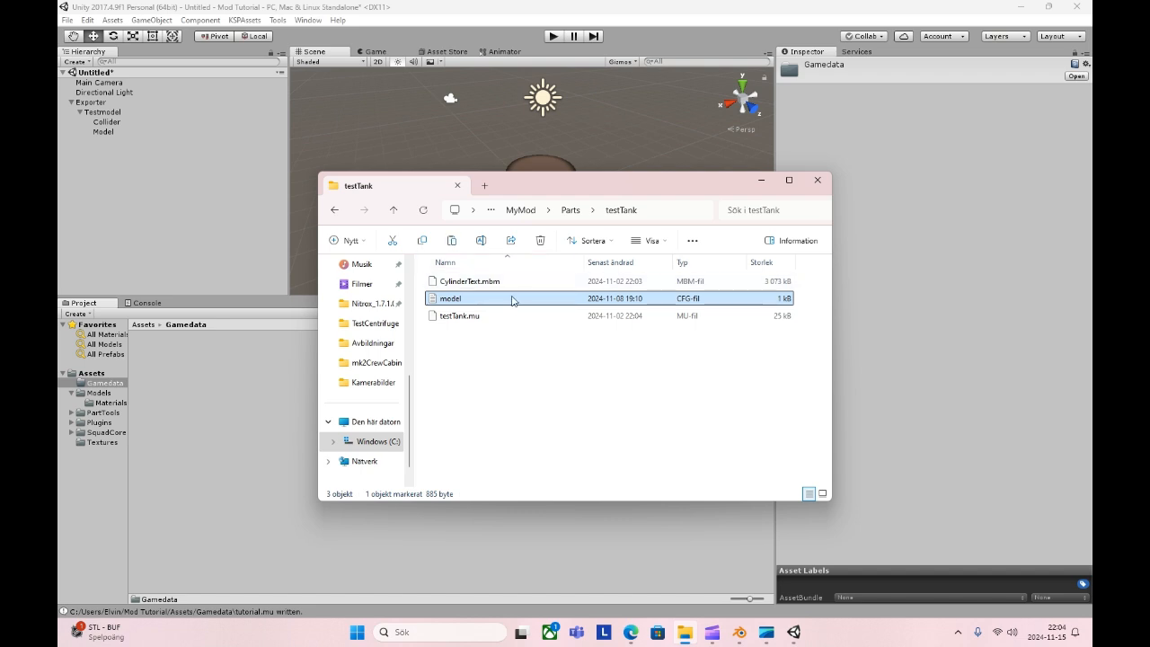
click(569, 211)
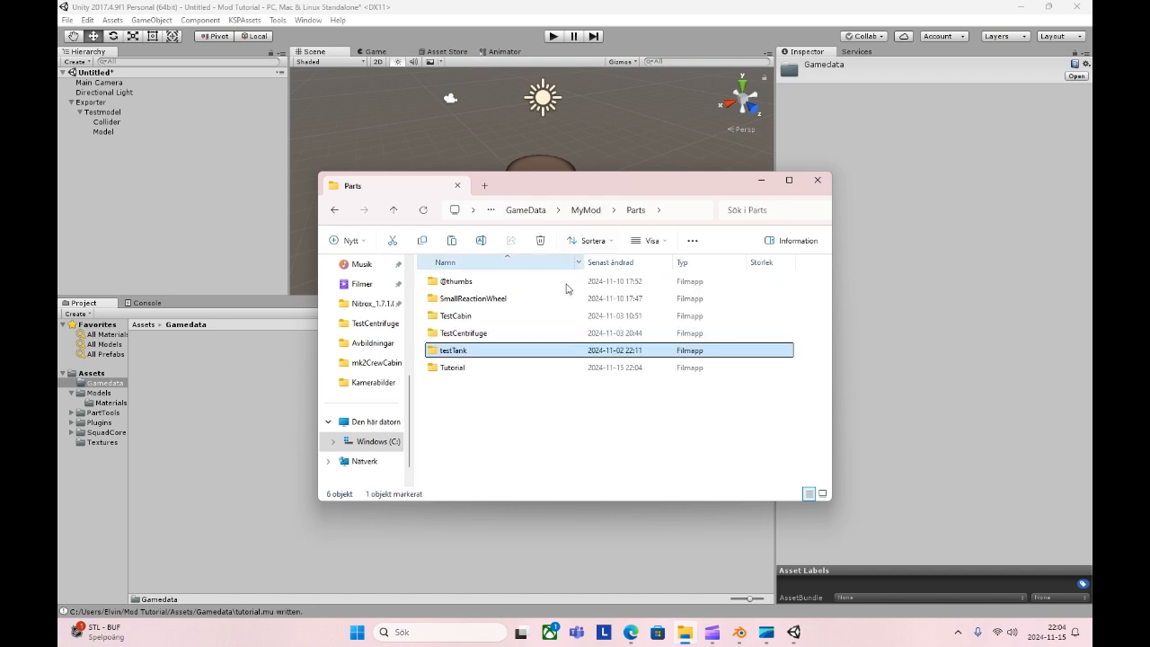
double_click(476, 369)
key(ctrl+v)
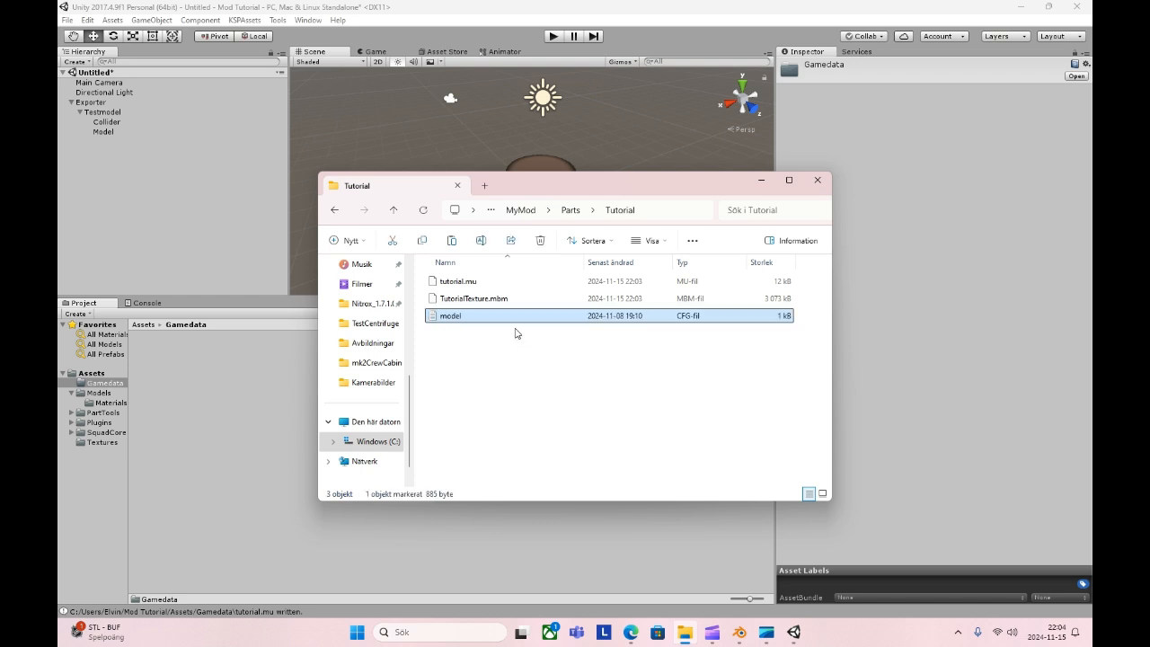
click(512, 366)
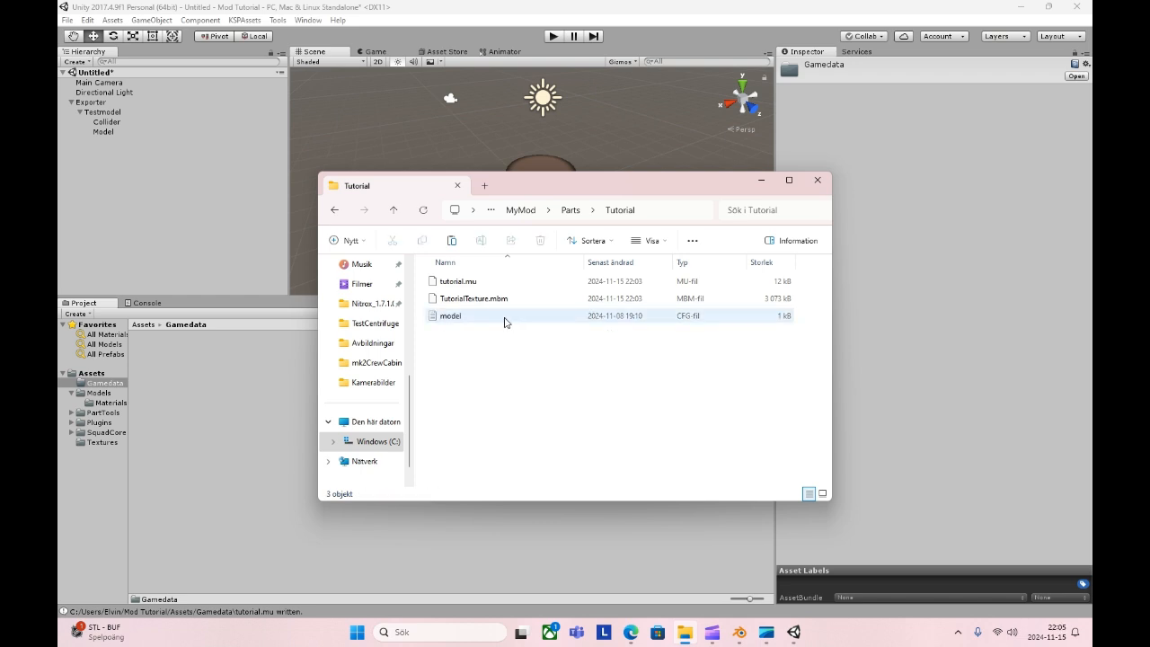
Open the copied model.cfg in Notepad and review its part settings, highlighting the value of the name entry.
double_click(503, 320)
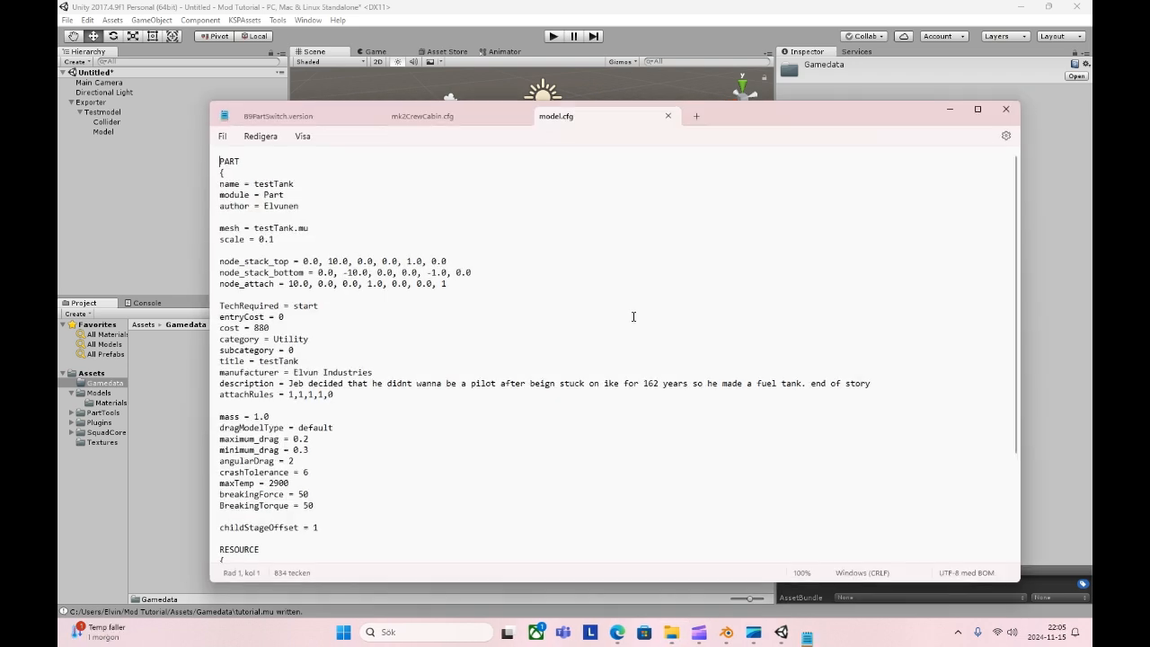
drag(743, 118, 710, 93)
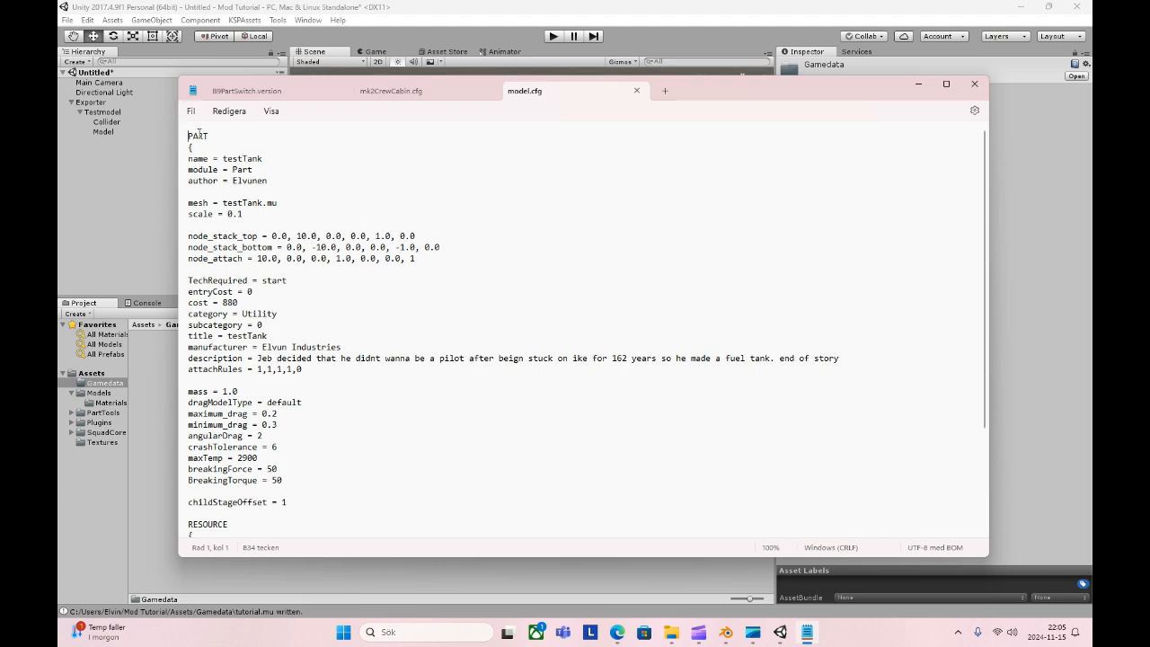
scroll(213, 139, down, 4)
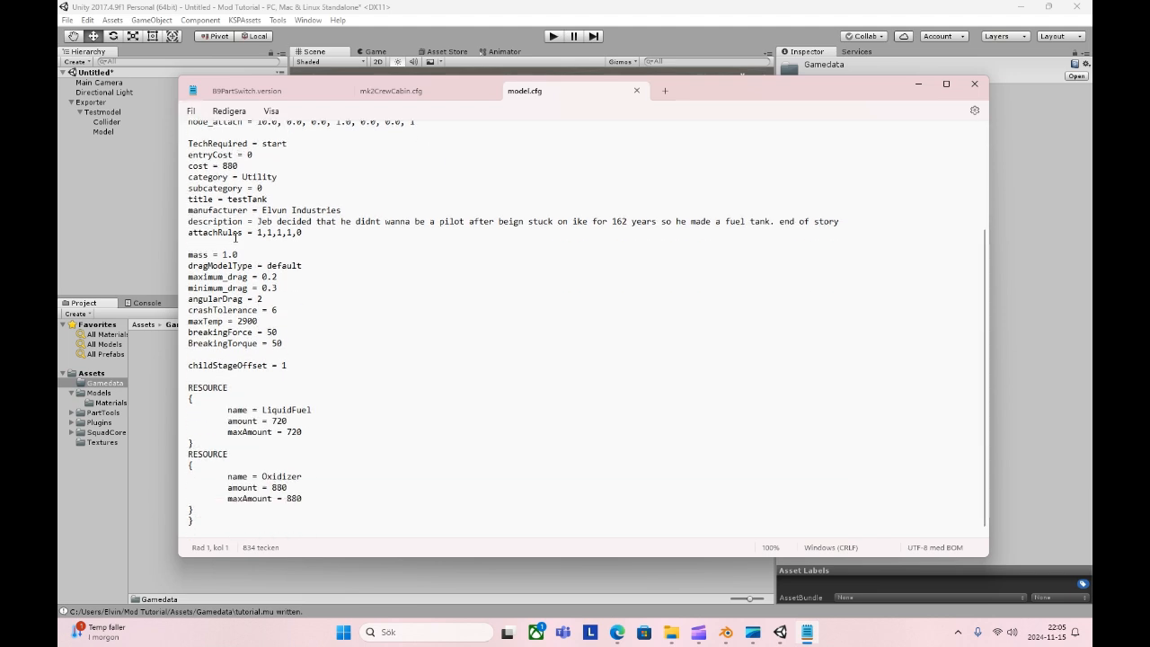
scroll(235, 236, up, 4)
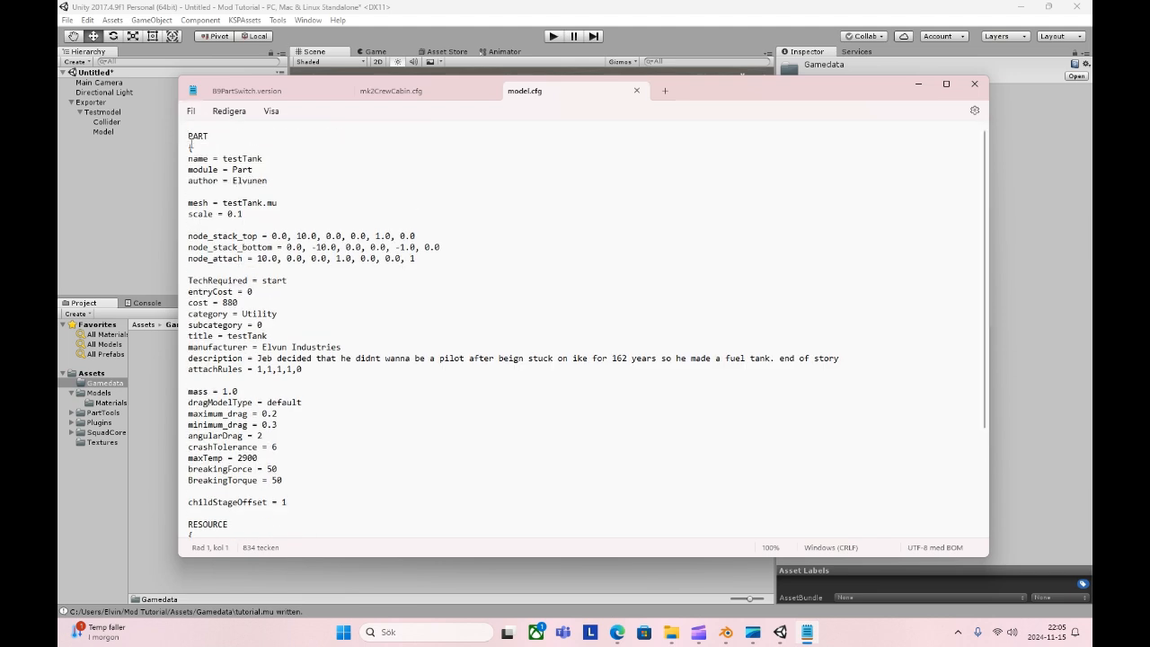
drag(190, 135, 224, 164)
click(293, 152)
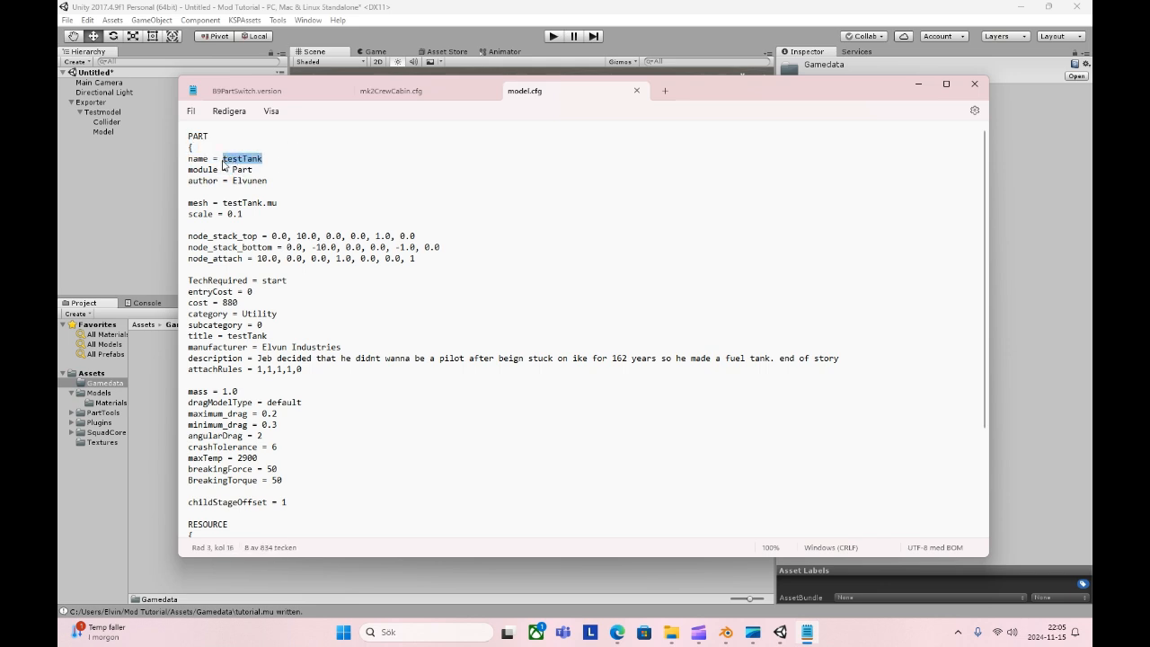
Set the part's name to tutorial and its mesh to tutorial.mu in model.cfg.
text(tutorial)
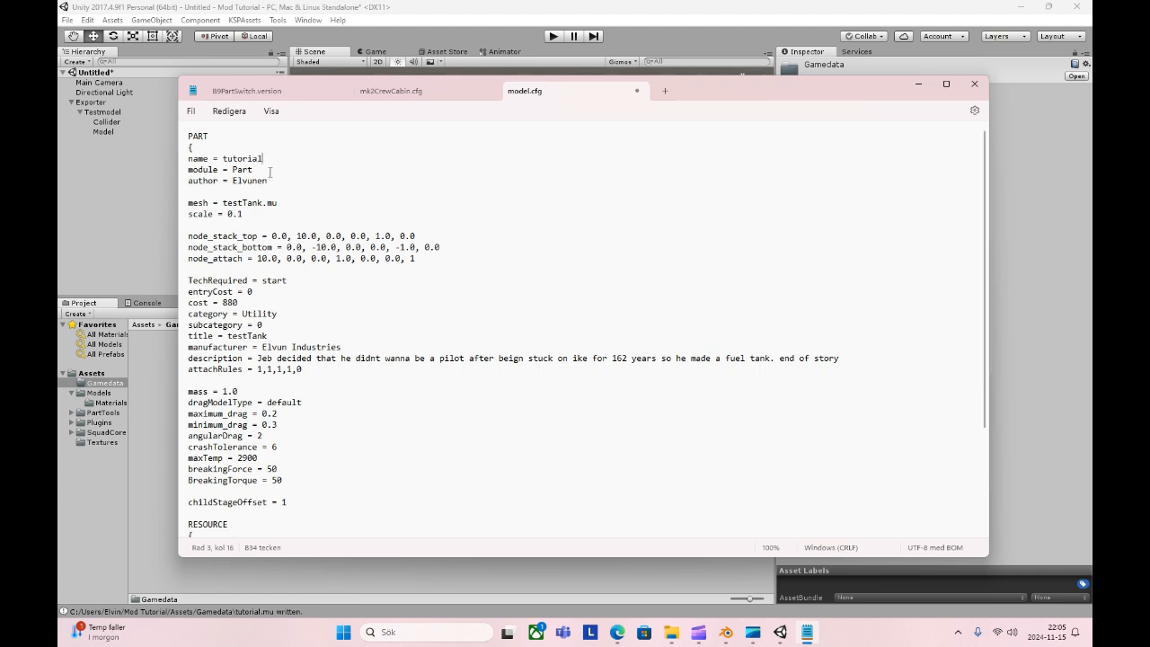
drag(257, 171, 226, 212)
click(308, 186)
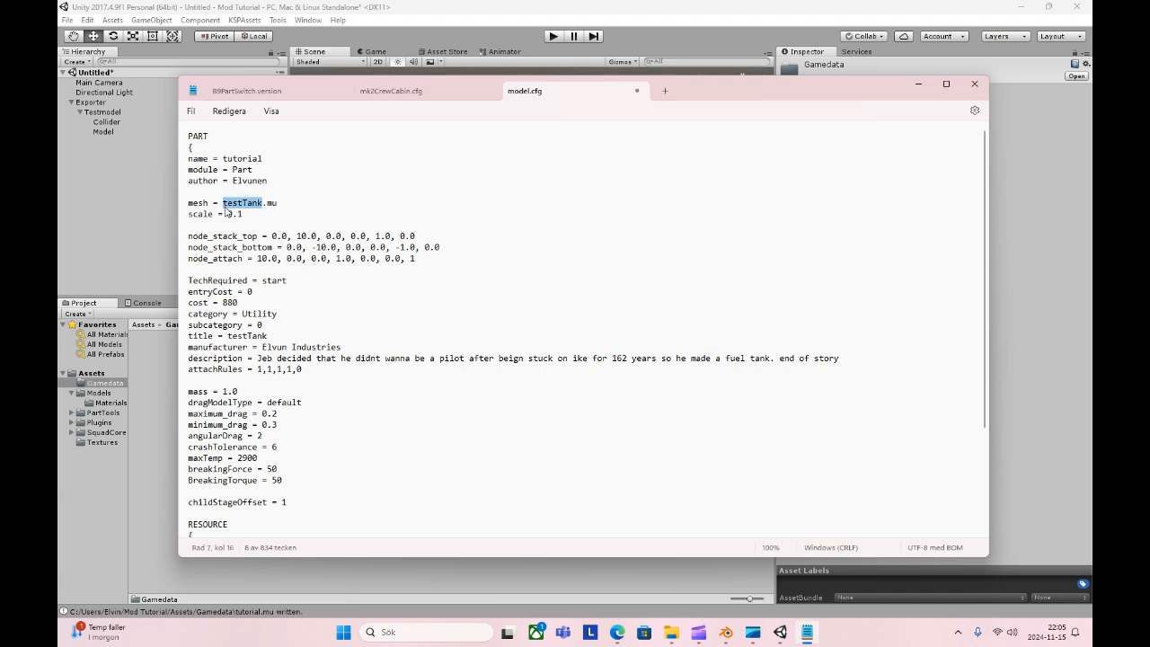
text(tutorial)
drag(727, 100, 645, 107)
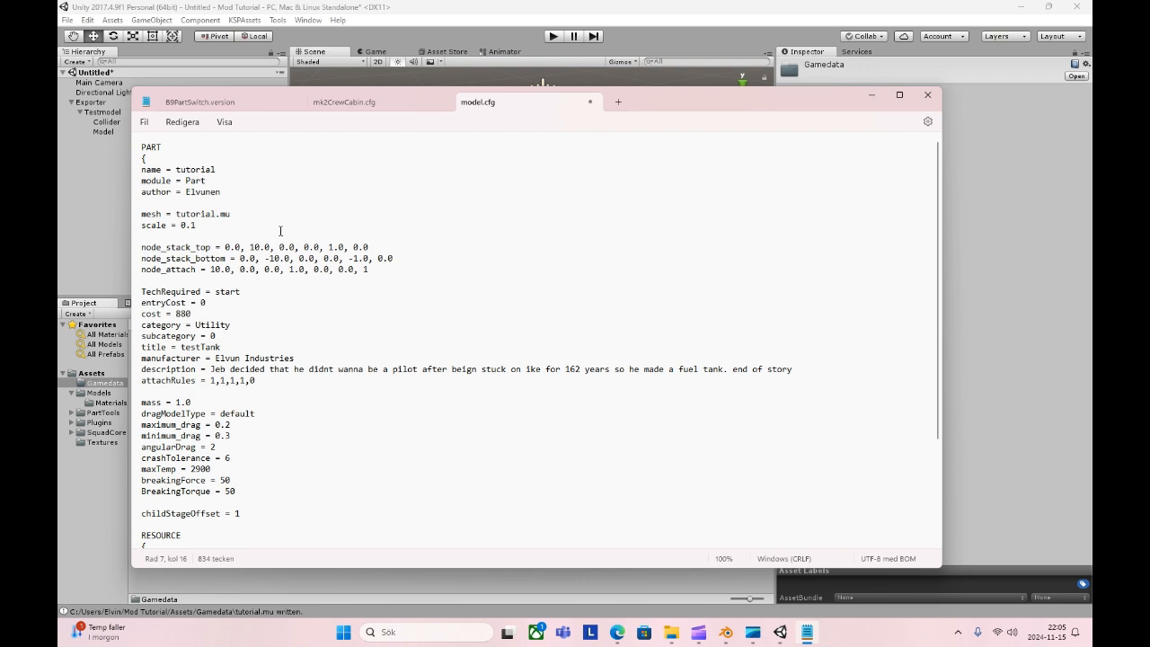
Switch to Blender, check the Model object's dimensions in the Layout workspace, and return to model.cfg in Notepad.
click(727, 631)
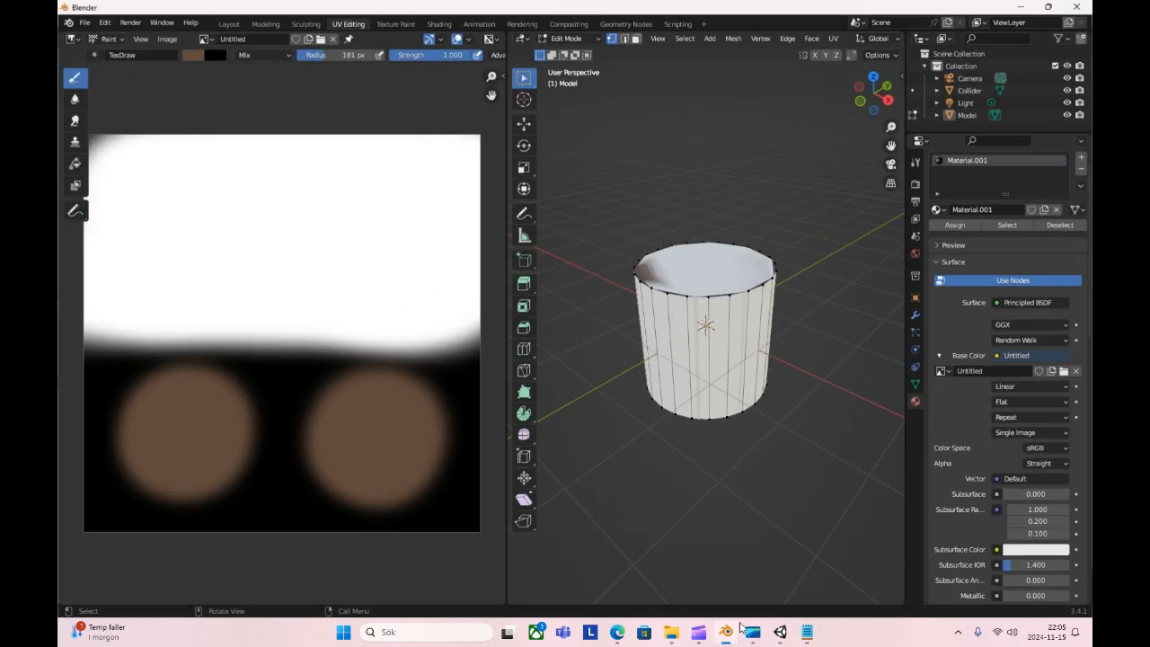
click(230, 23)
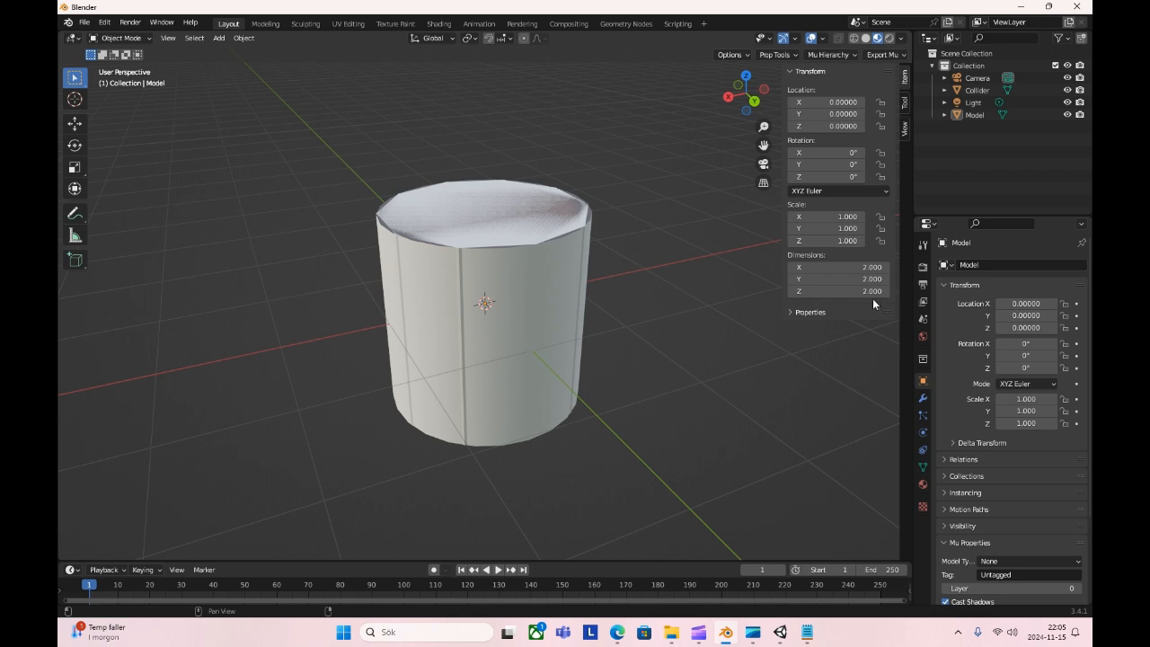
mouse_move(697, 636)
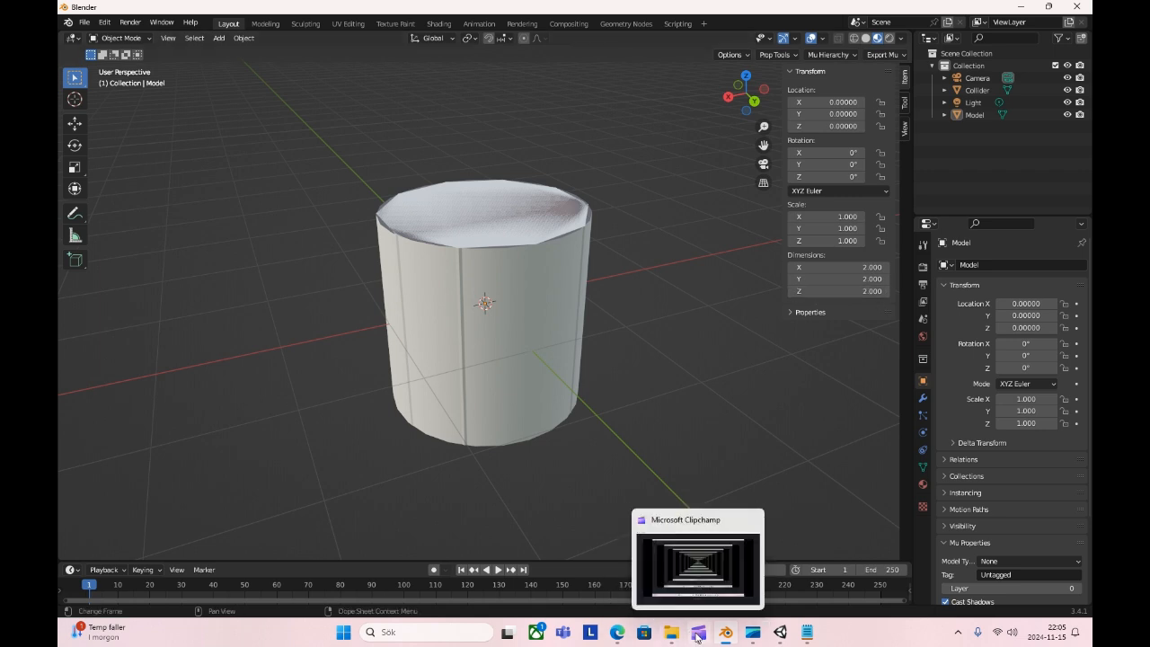
click(806, 632)
click(779, 632)
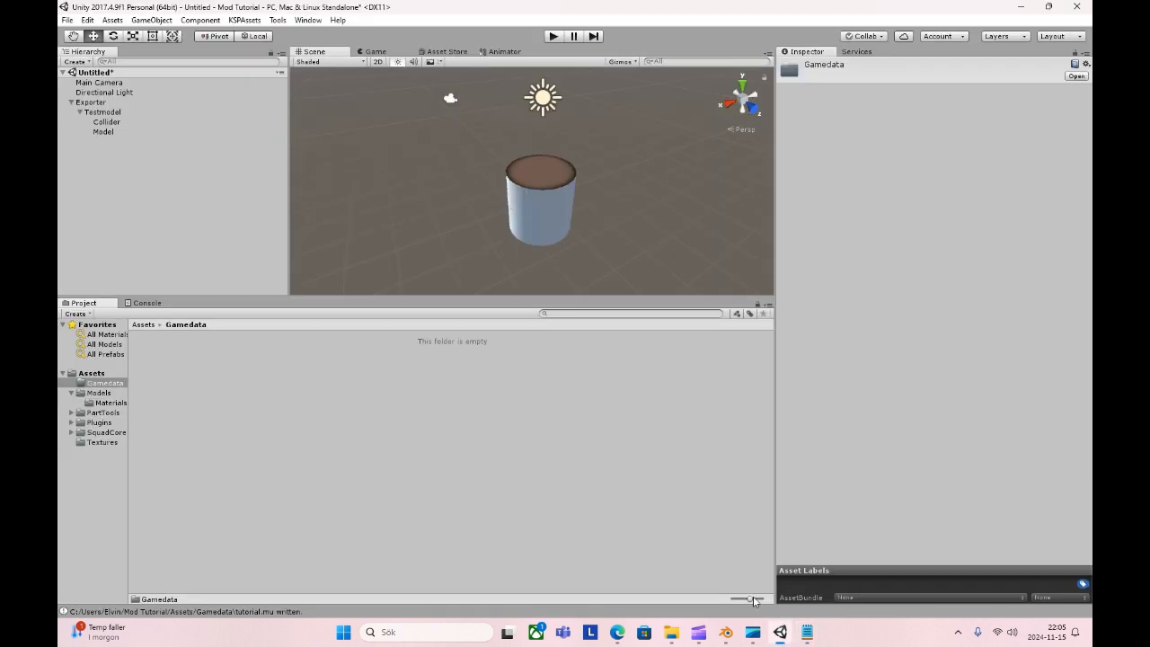
key(alt+Tab)
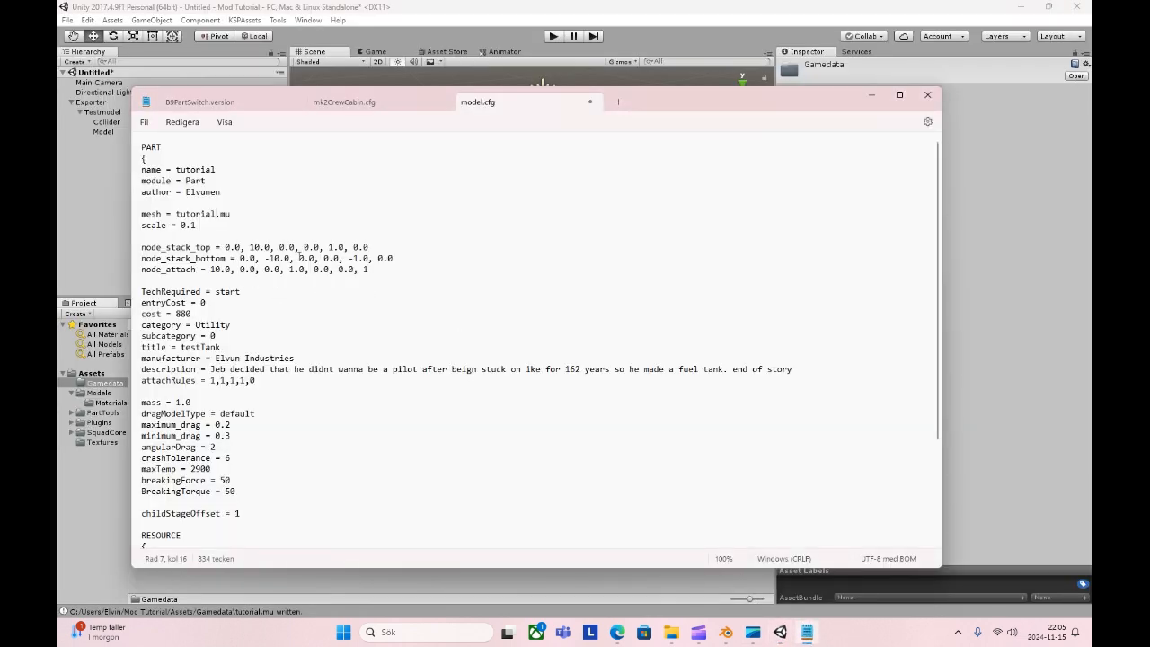
Examine the scale, stack node, attach node, TechRequired and category entries in model.cfg.
drag(213, 228, 183, 232)
click(235, 228)
drag(255, 247, 261, 253)
click(405, 242)
drag(250, 247, 260, 252)
drag(264, 259, 269, 260)
click(465, 251)
drag(349, 259, 370, 263)
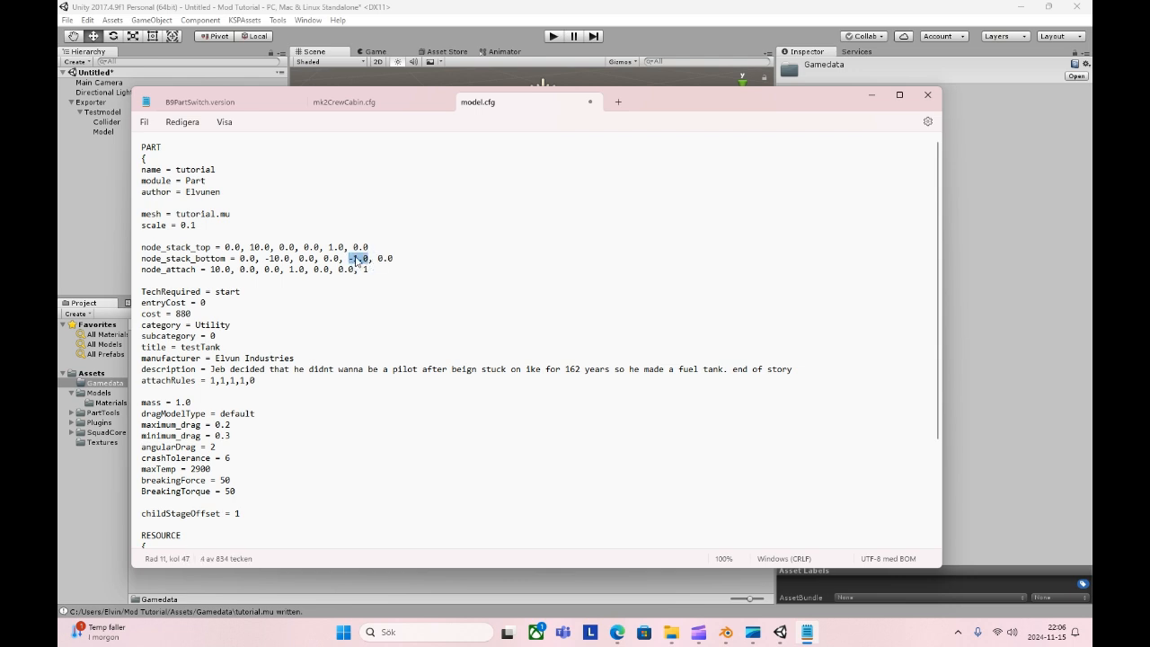
key(End)
drag(209, 269, 373, 271)
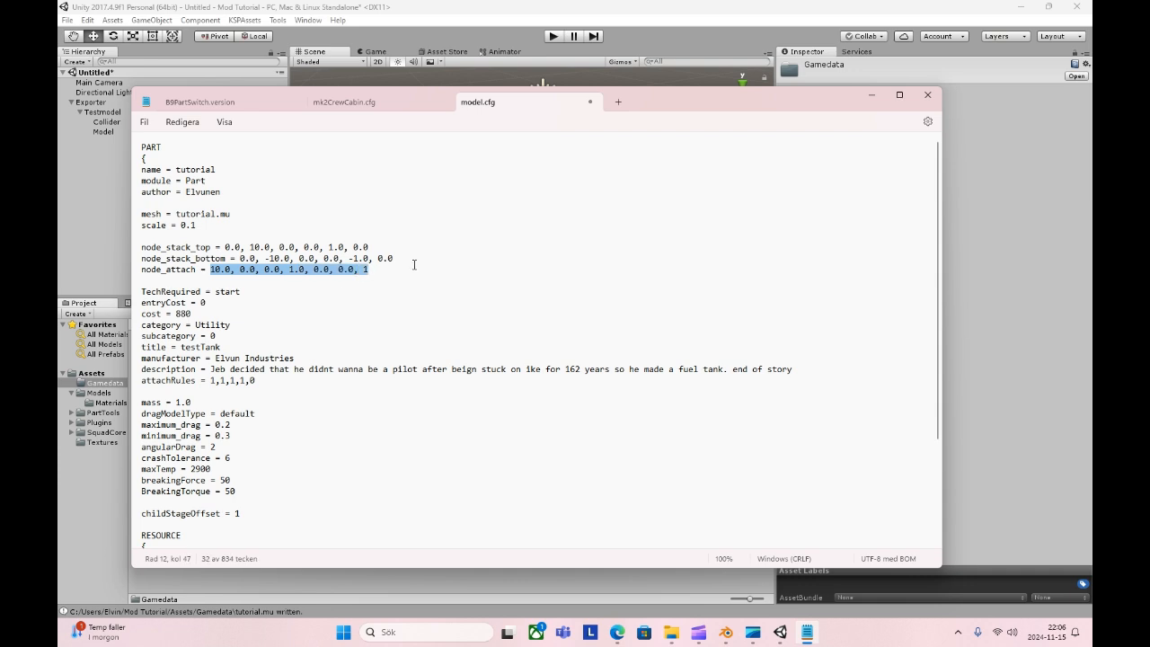
click(413, 270)
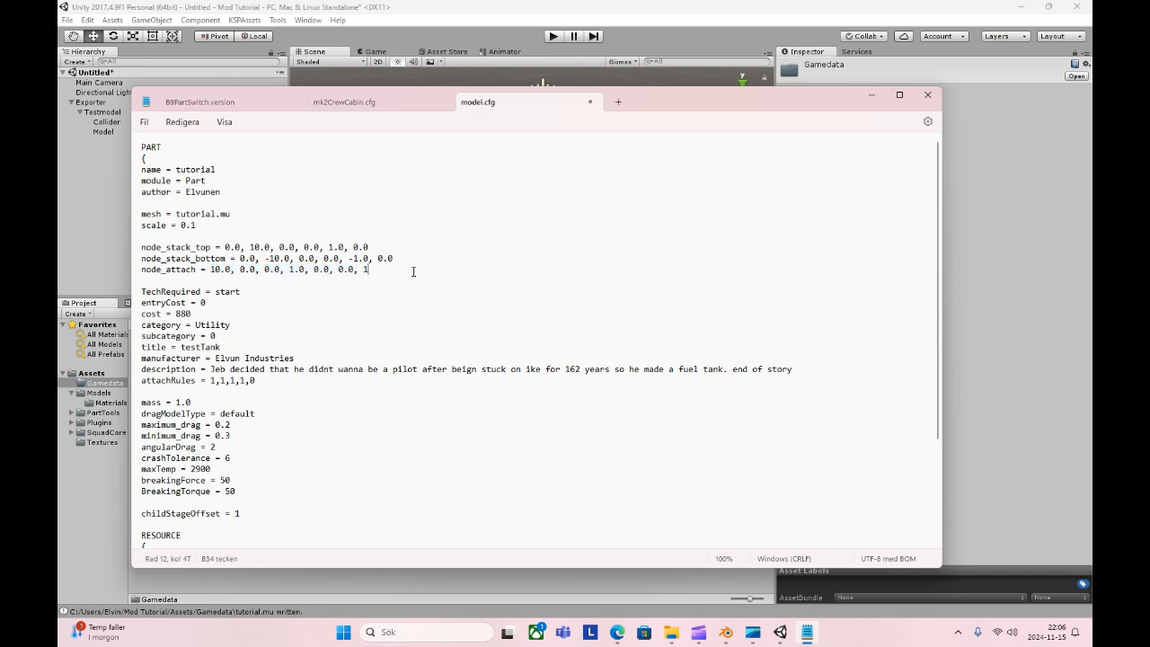
drag(252, 292, 140, 292)
click(276, 291)
double_click(214, 325)
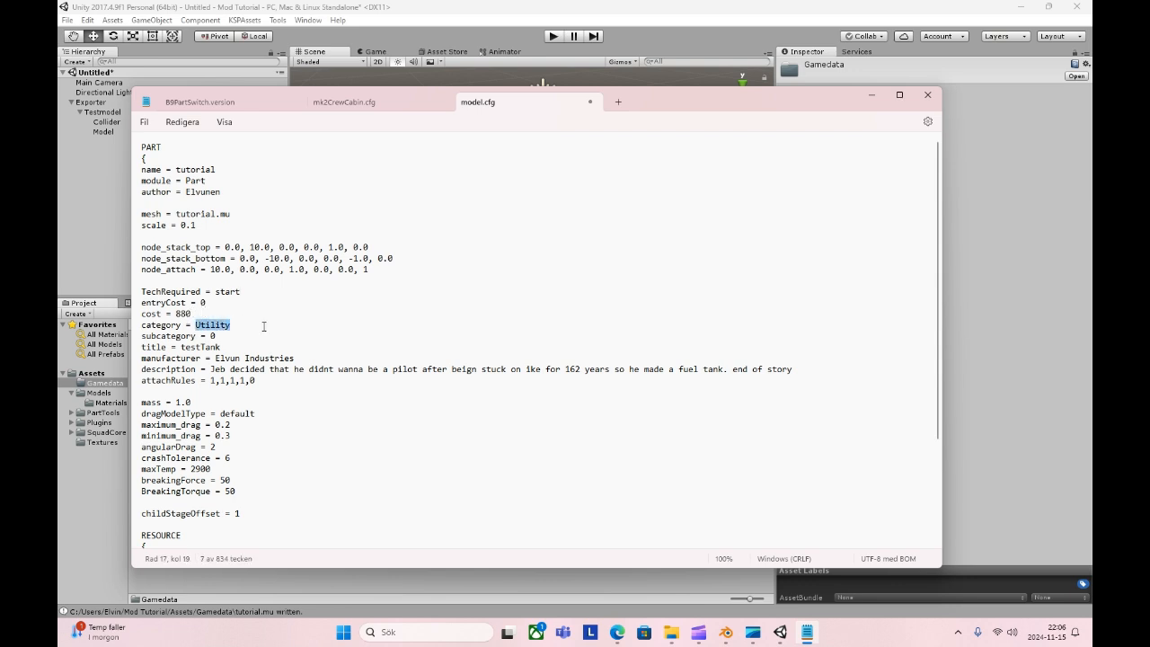
click(244, 332)
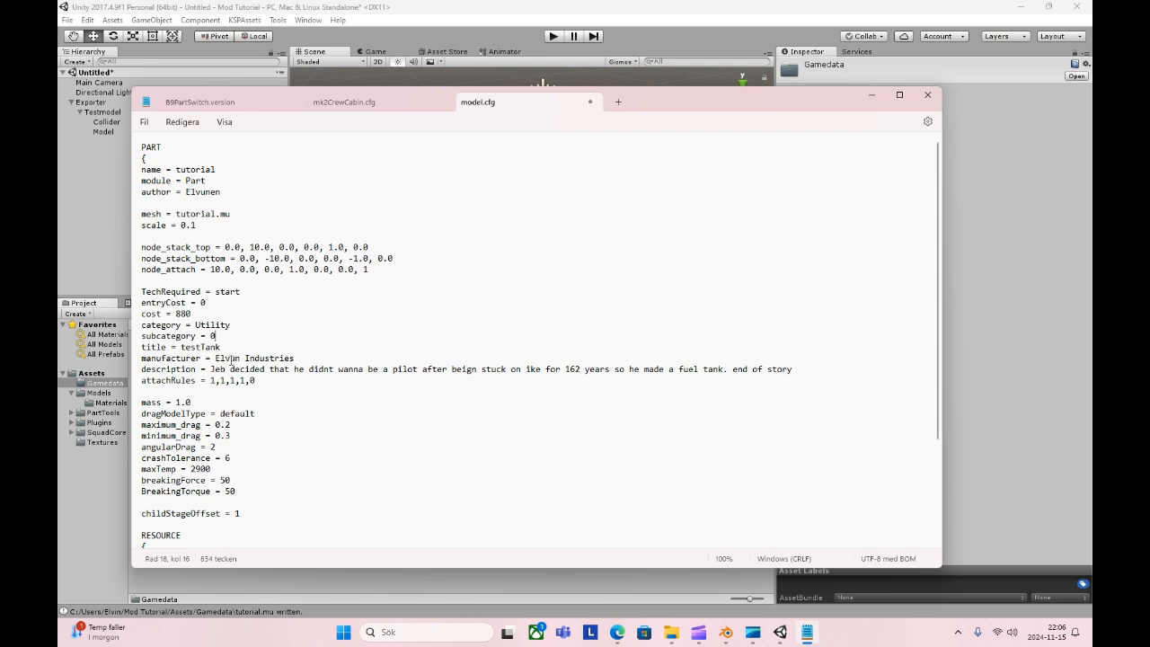
Set the part's title to tutorial in model.cfg.
drag(221, 346, 182, 351)
text(tutorial)
click(251, 380)
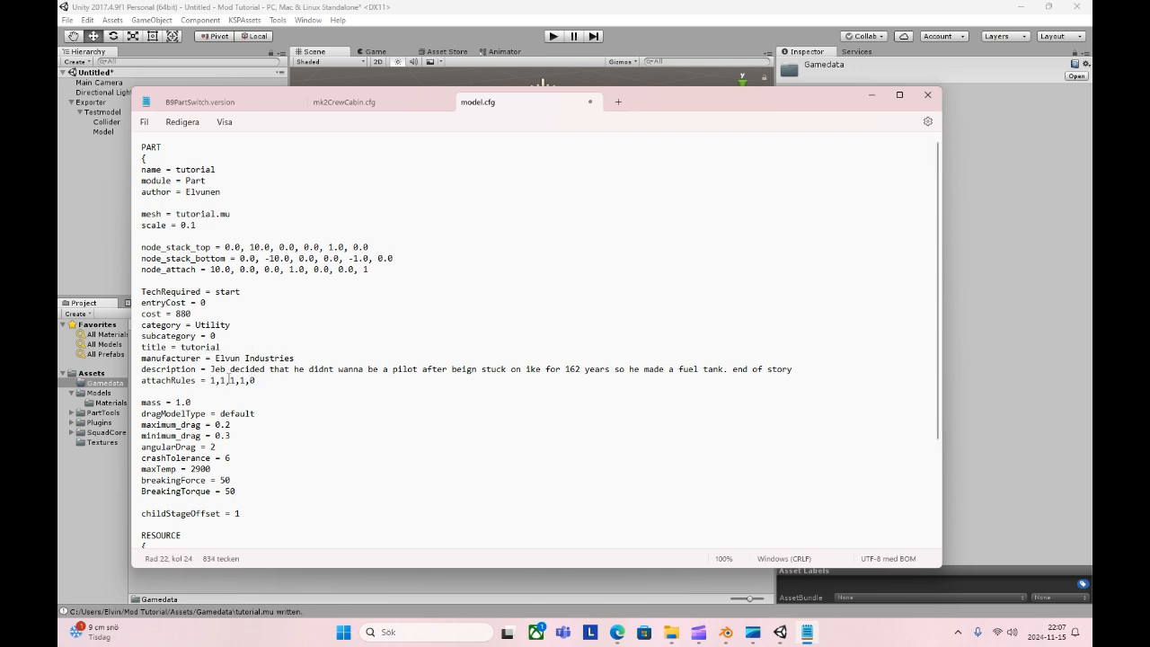
Review the manufacturer, description, attachRules, mass and drag entries of the part config.
drag(216, 357, 300, 361)
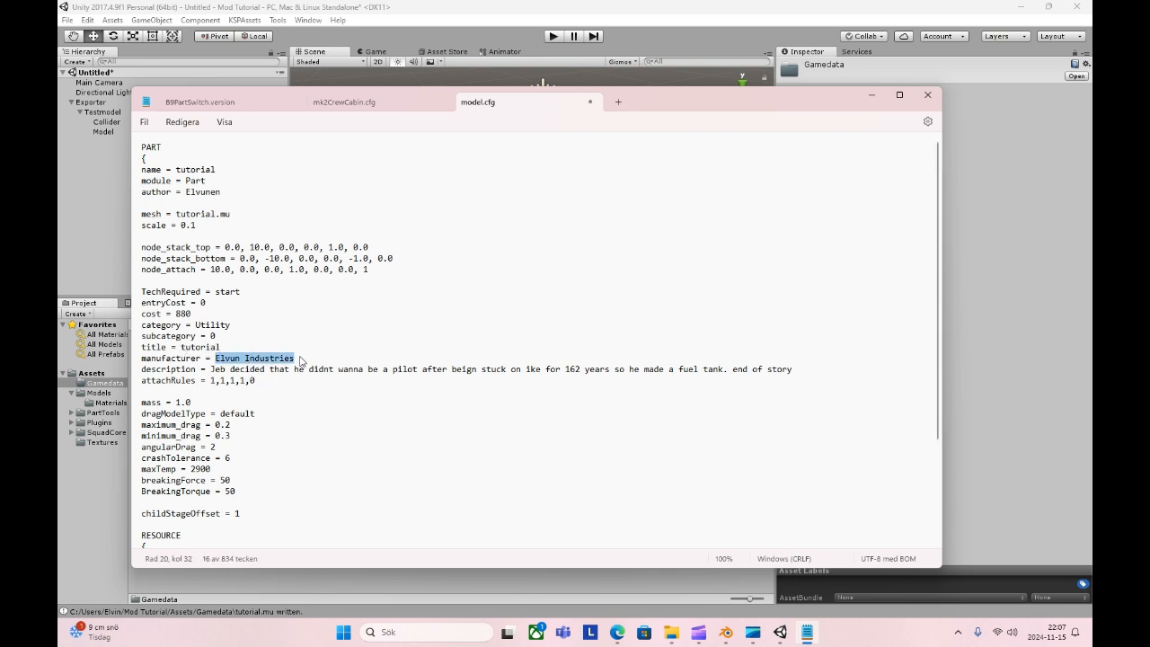
click(350, 362)
drag(214, 371, 799, 371)
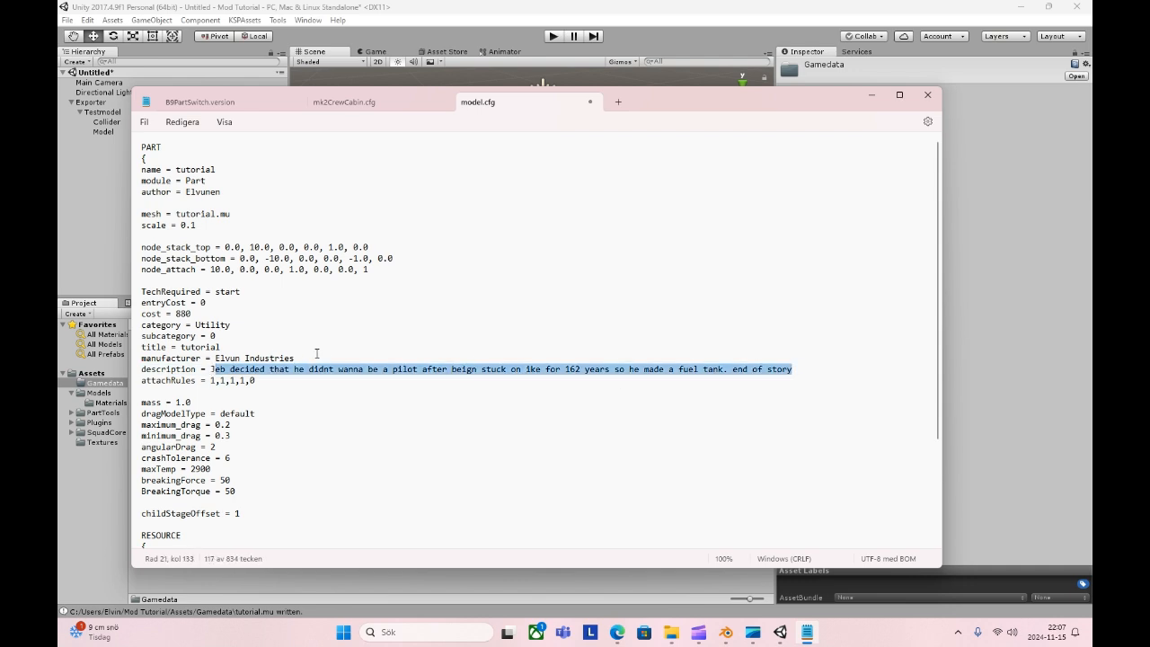
click(266, 381)
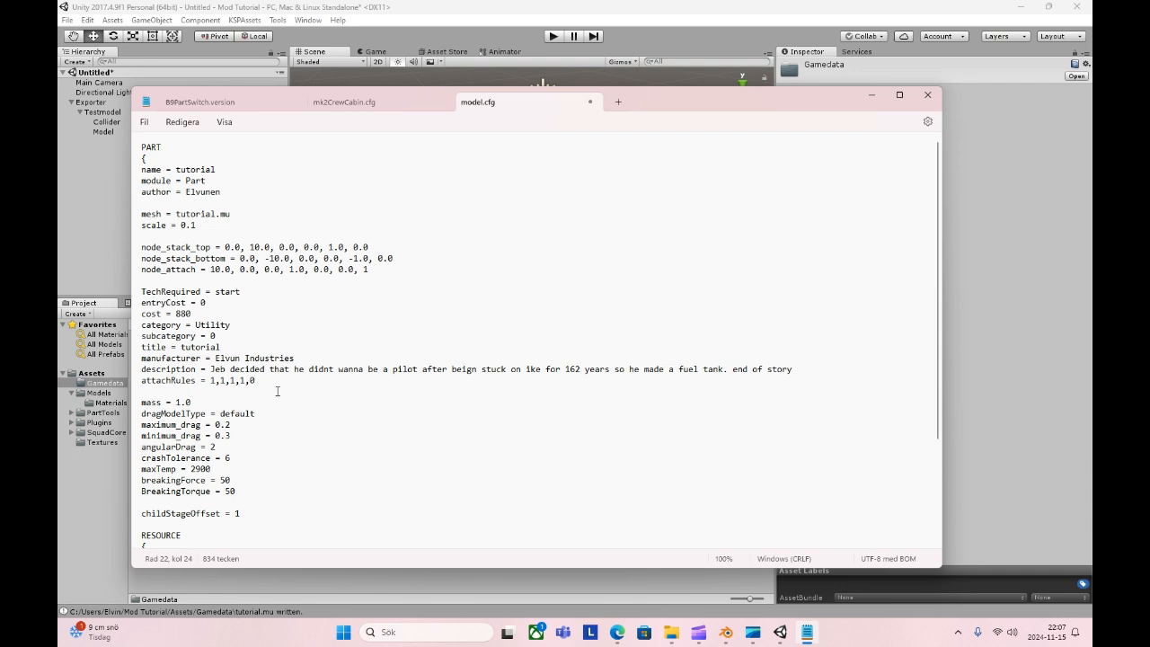
click(240, 402)
scroll(255, 368, down, 3)
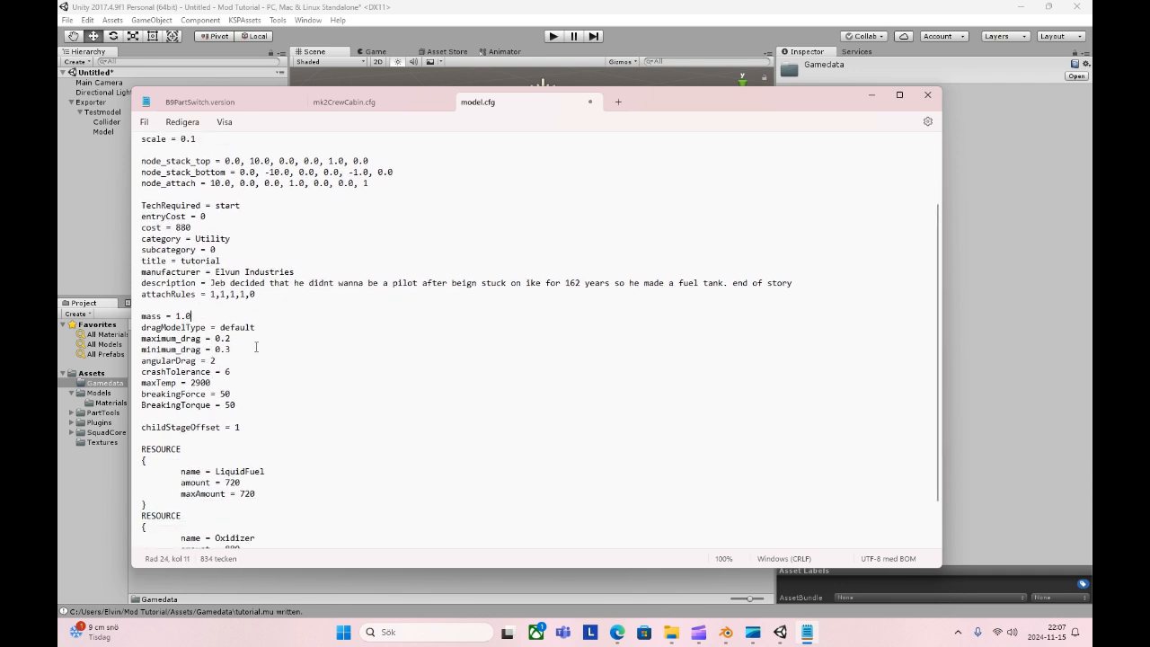
drag(256, 327, 136, 328)
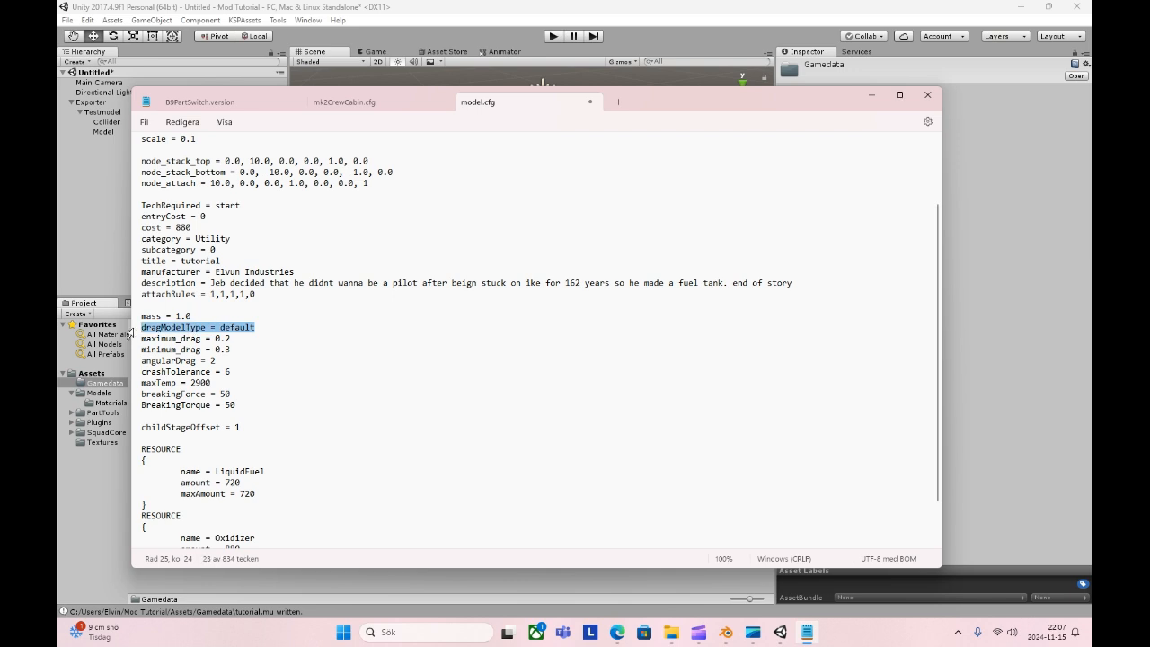
click(247, 338)
drag(230, 349, 129, 343)
click(275, 360)
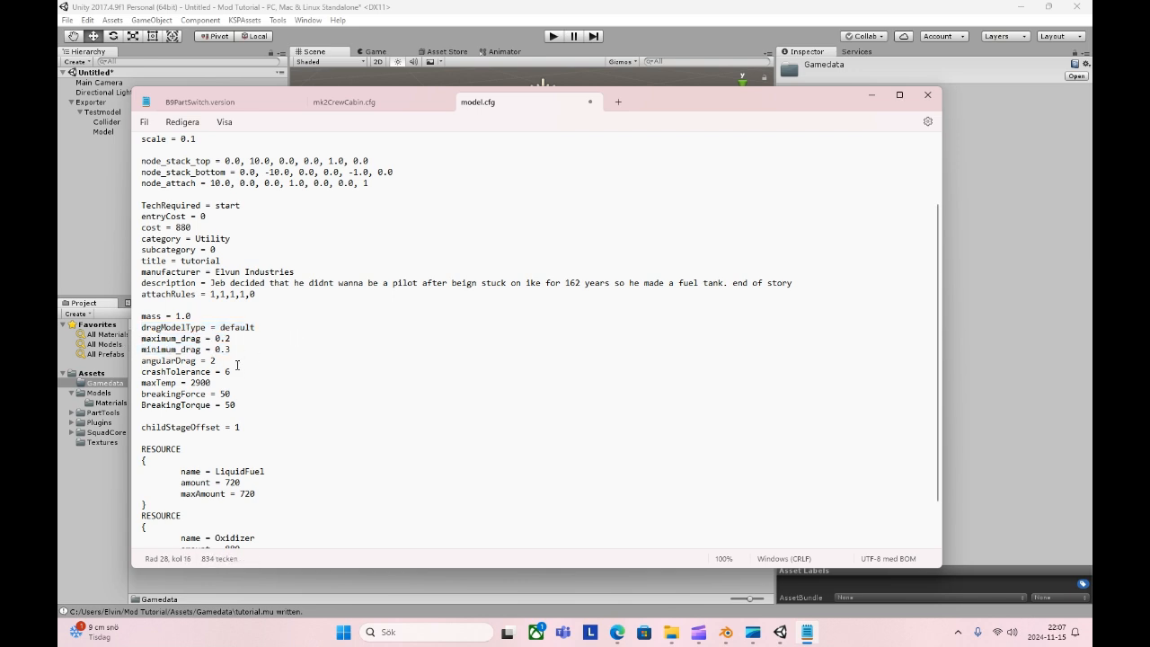
Review the breaking force and torque, crashTolerance, maxTemp and childStageOffset entries of the part config.
drag(236, 405, 133, 393)
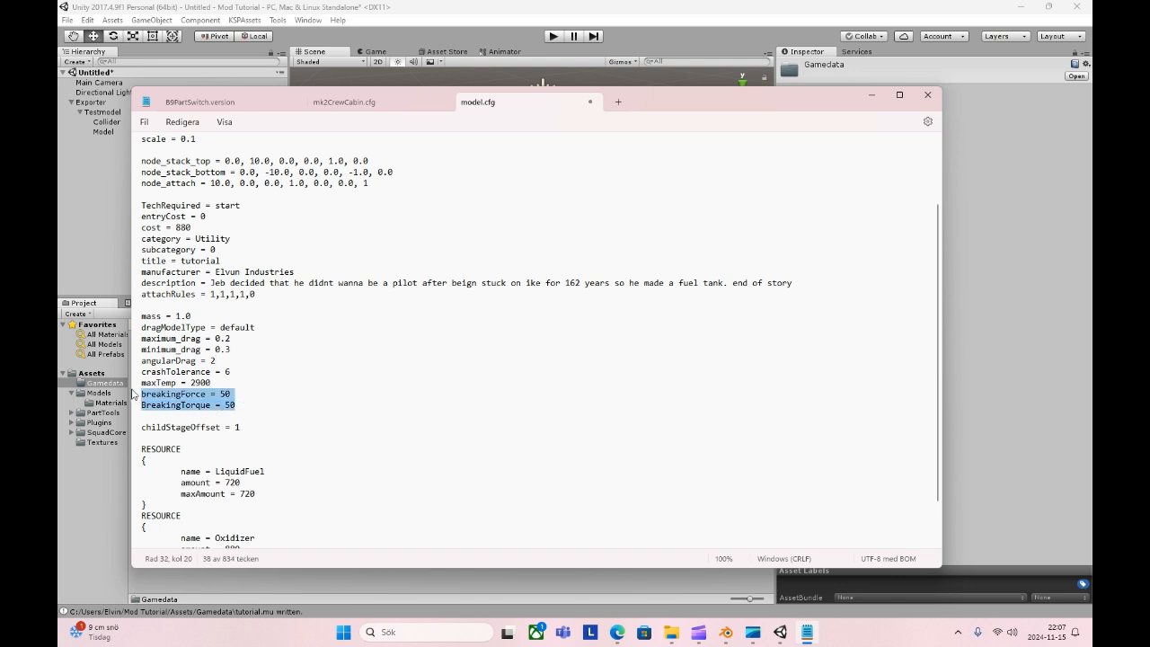
drag(229, 371, 128, 375)
click(266, 360)
click(239, 388)
drag(239, 388, 103, 385)
click(305, 397)
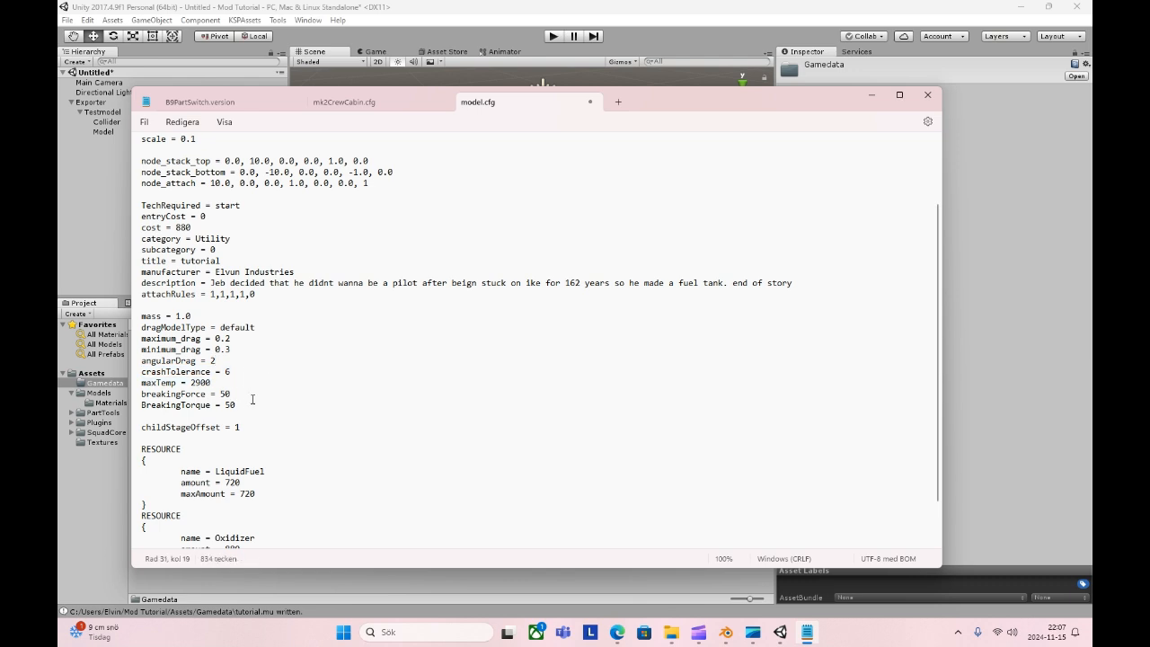
scroll(253, 399, down, 1)
drag(249, 394, 142, 397)
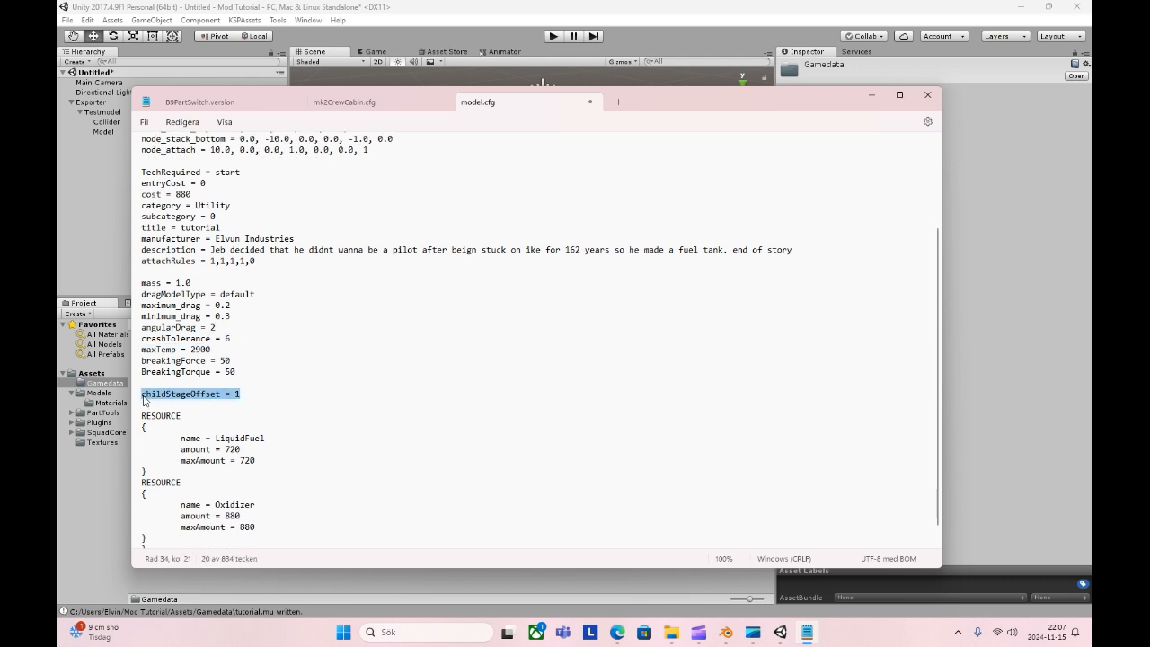
click(278, 397)
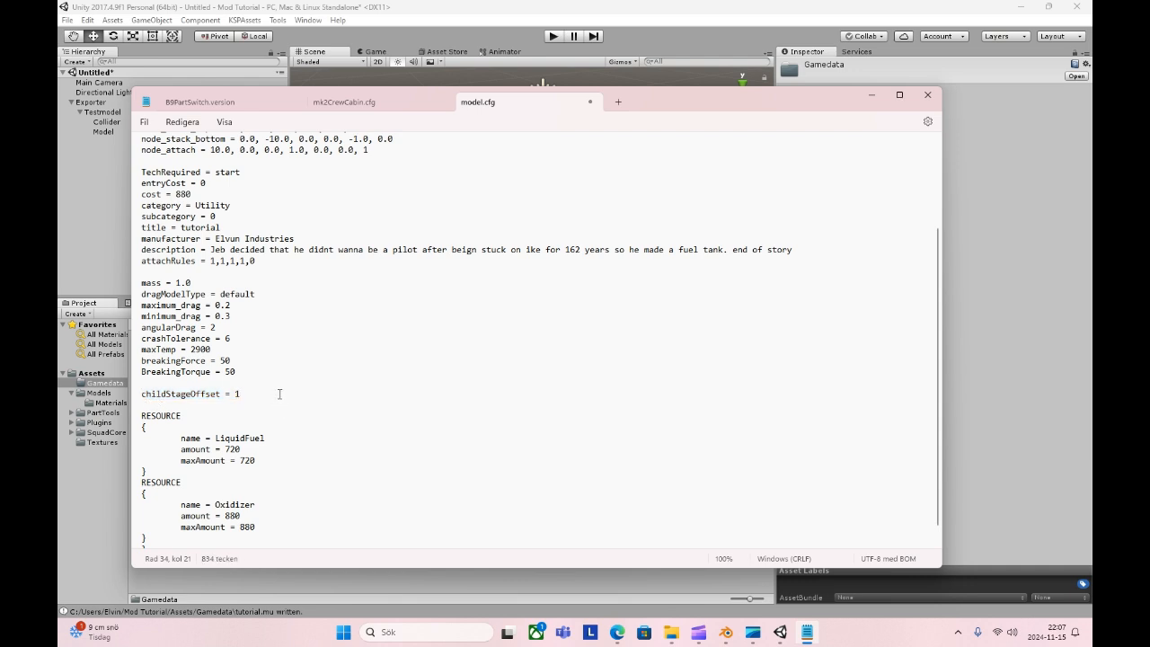
Examine the LiquidFuel and Oxidizer RESOURCE blocks, including their names, amounts and maximum amounts.
scroll(295, 406, down, 1)
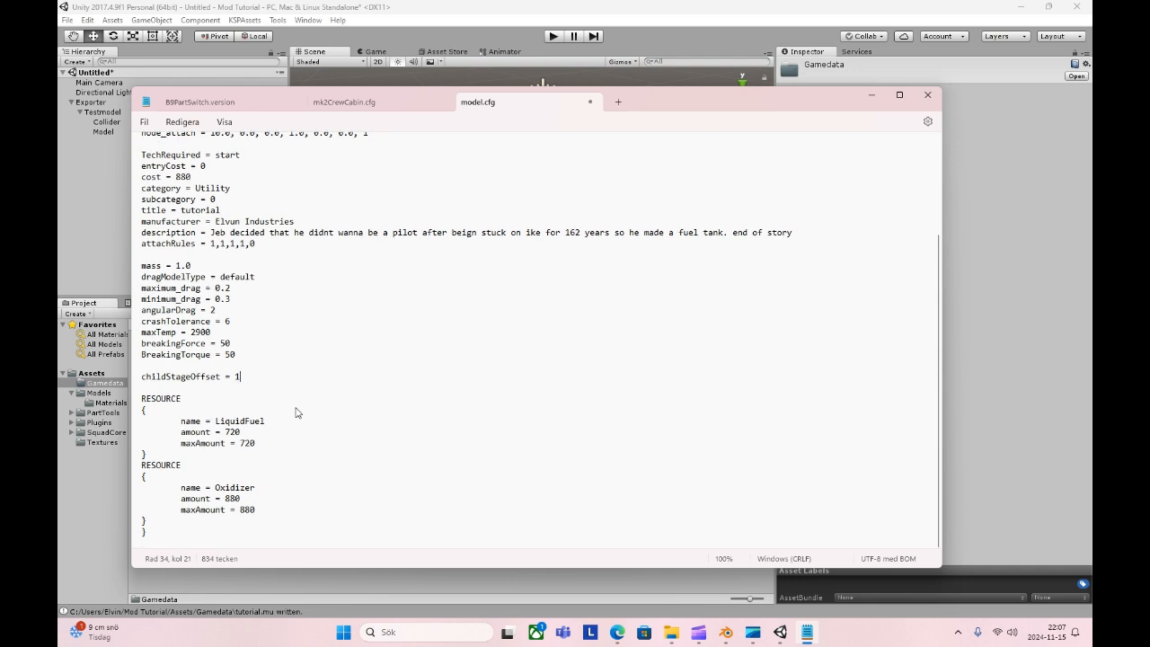
scroll(292, 367, up, 3)
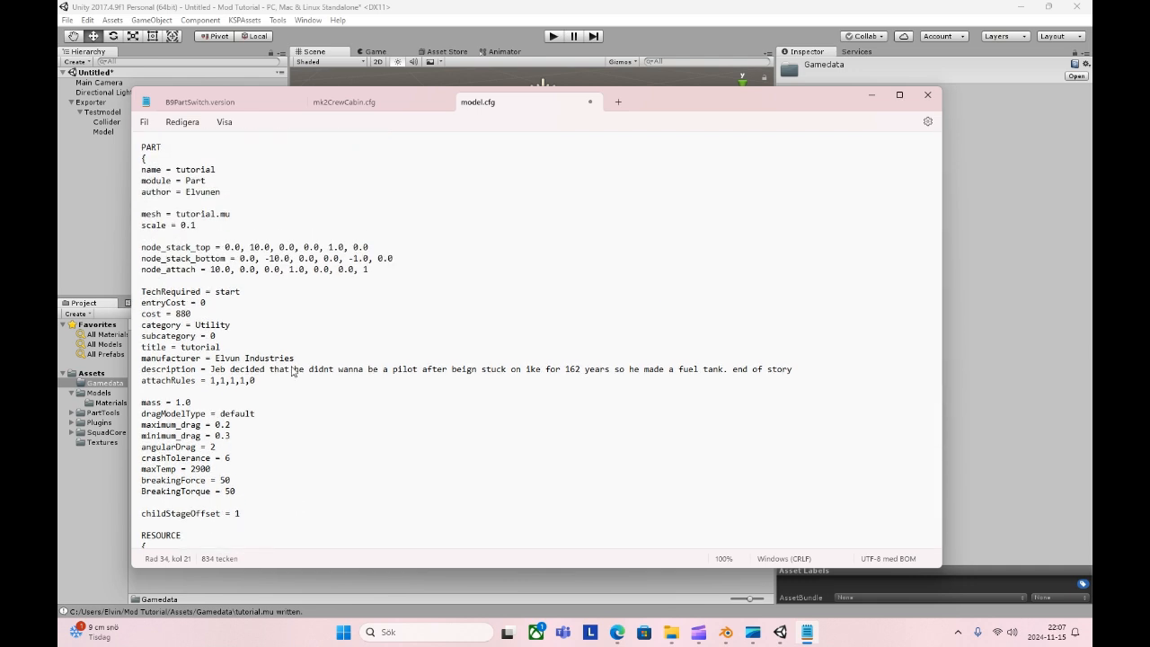
scroll(296, 366, down, 3)
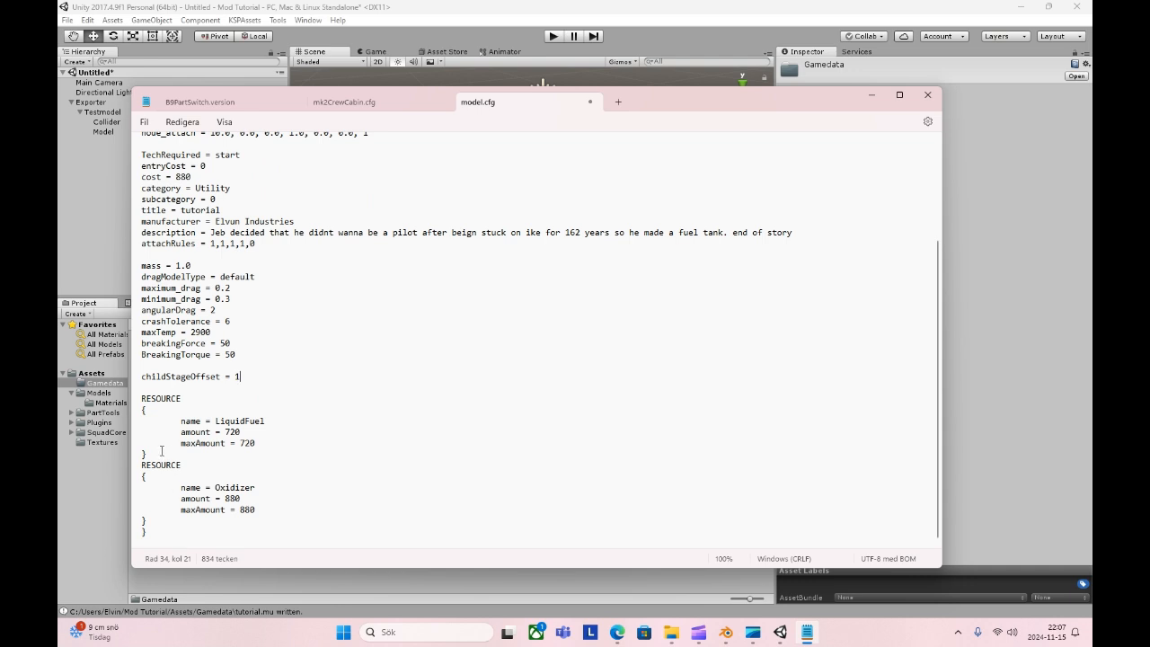
drag(157, 454, 140, 398)
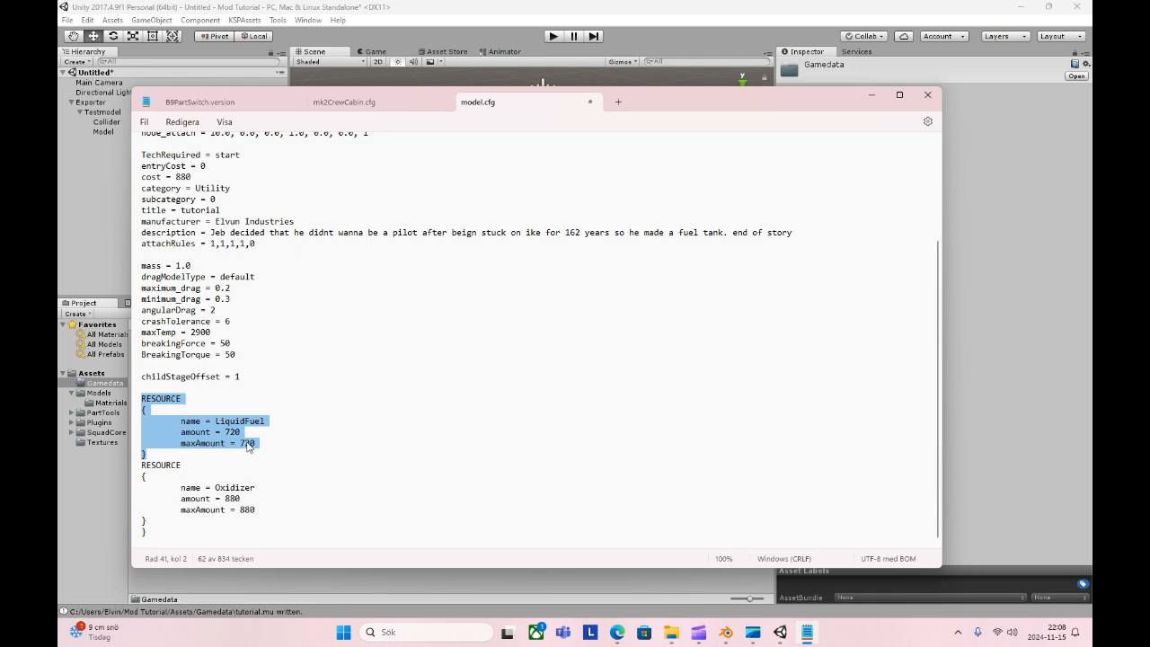
click(270, 420)
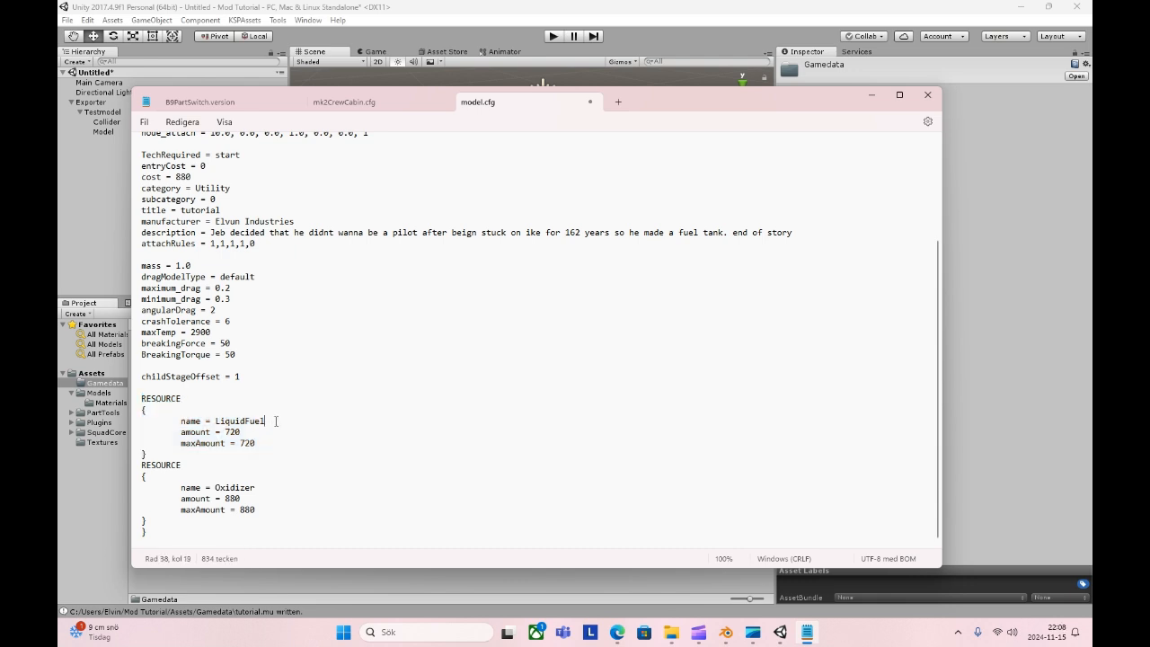
drag(268, 421, 227, 425)
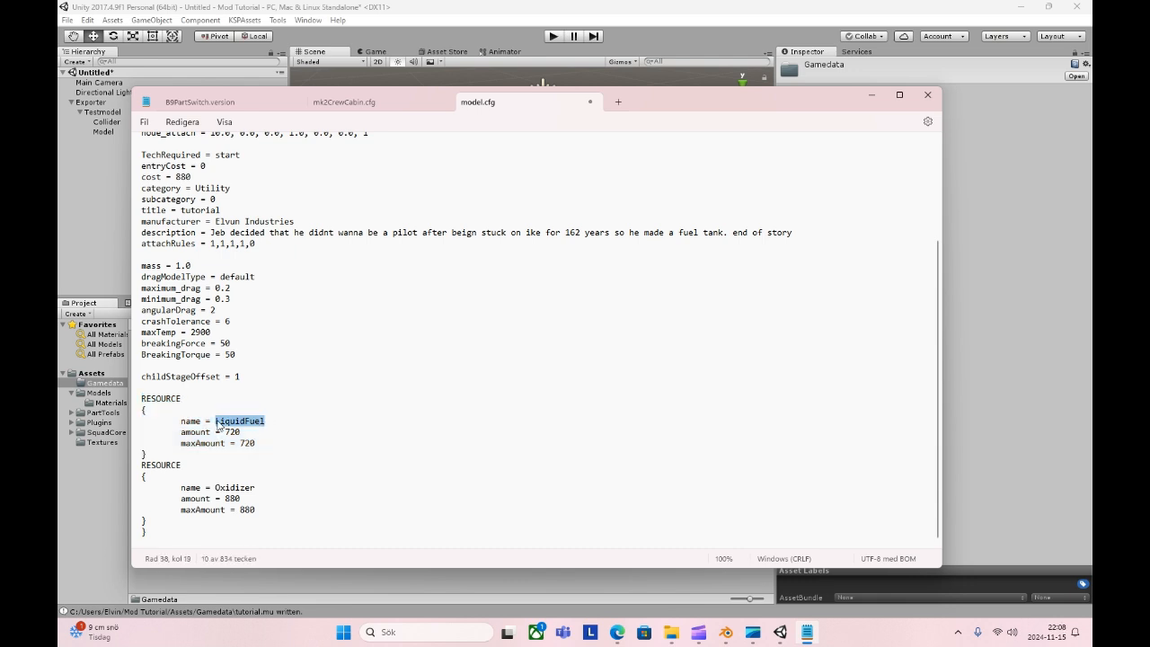
click(304, 421)
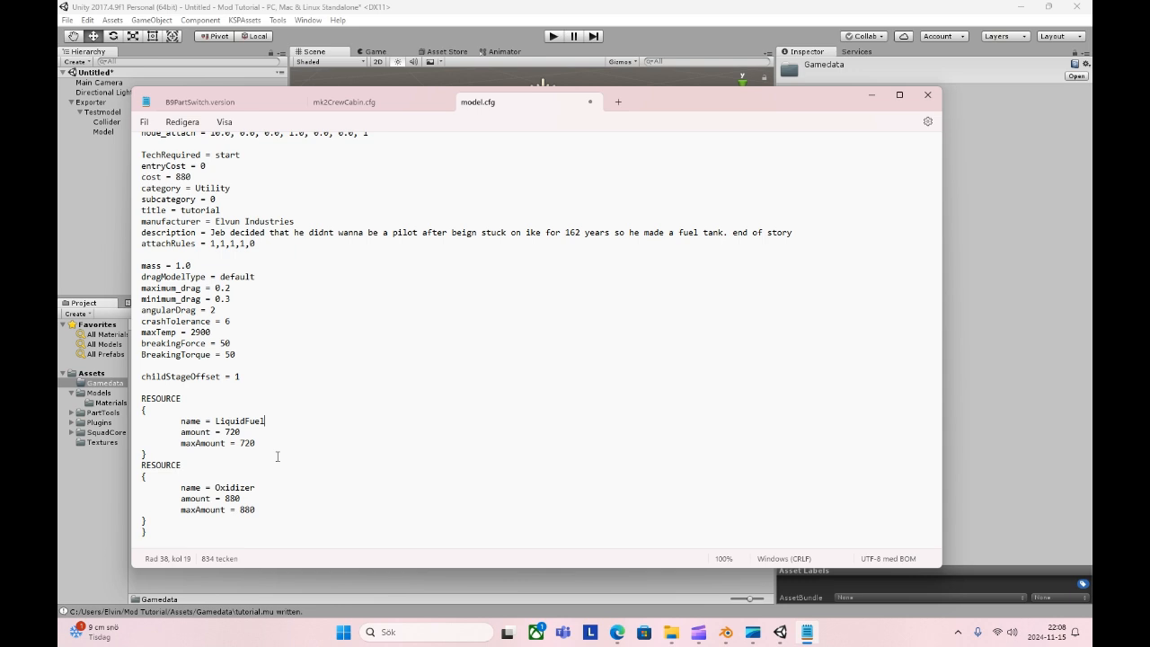
drag(169, 518, 132, 408)
click(300, 425)
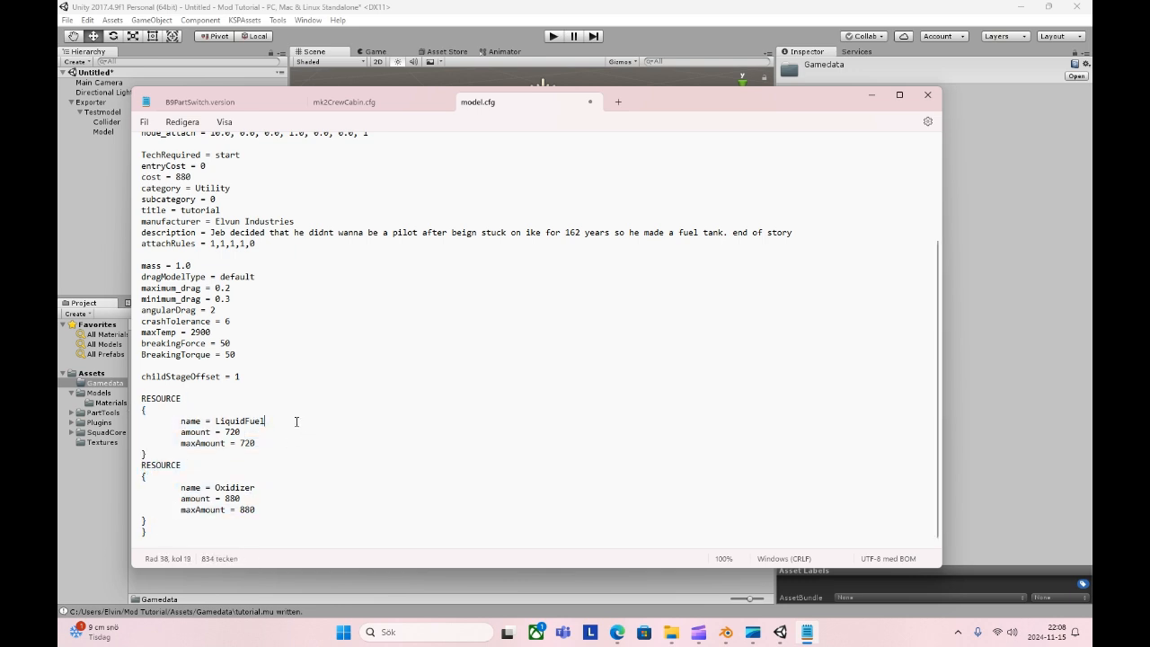
click(258, 510)
drag(258, 510, 228, 498)
drag(257, 443, 233, 436)
click(287, 434)
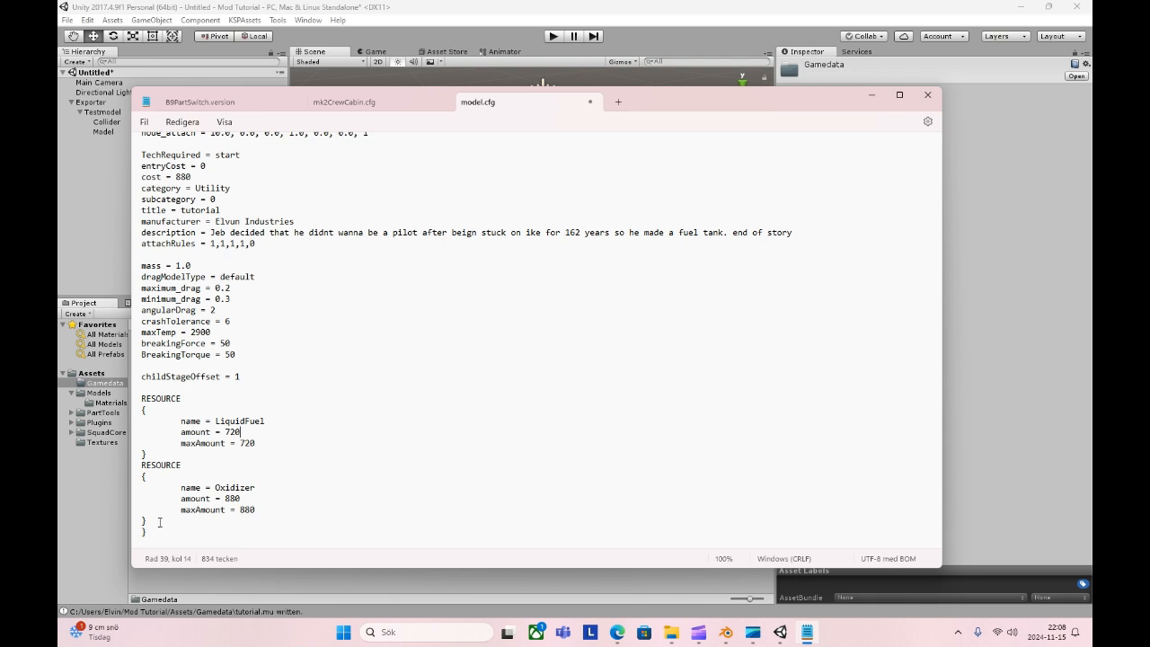
Close the B9PartSwitch.version and mk2CrewCabin.cfg files, keeping model.cfg open, and look over the config once more.
click(295, 101)
click(295, 101)
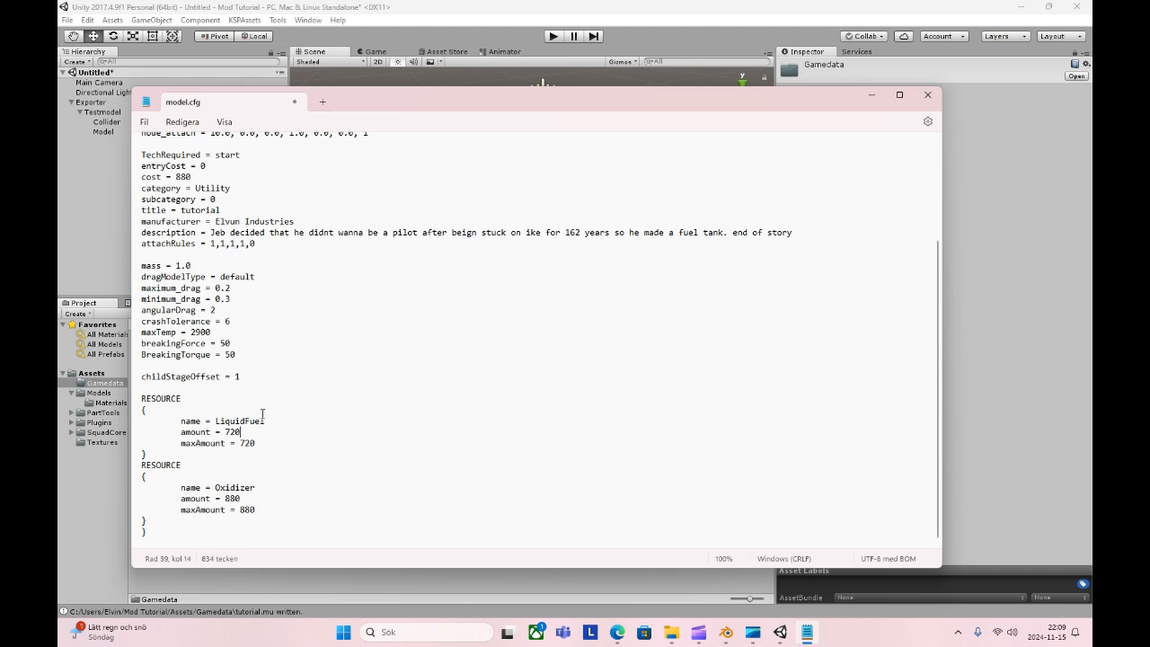
scroll(265, 431, up, 5)
scroll(273, 449, down, 5)
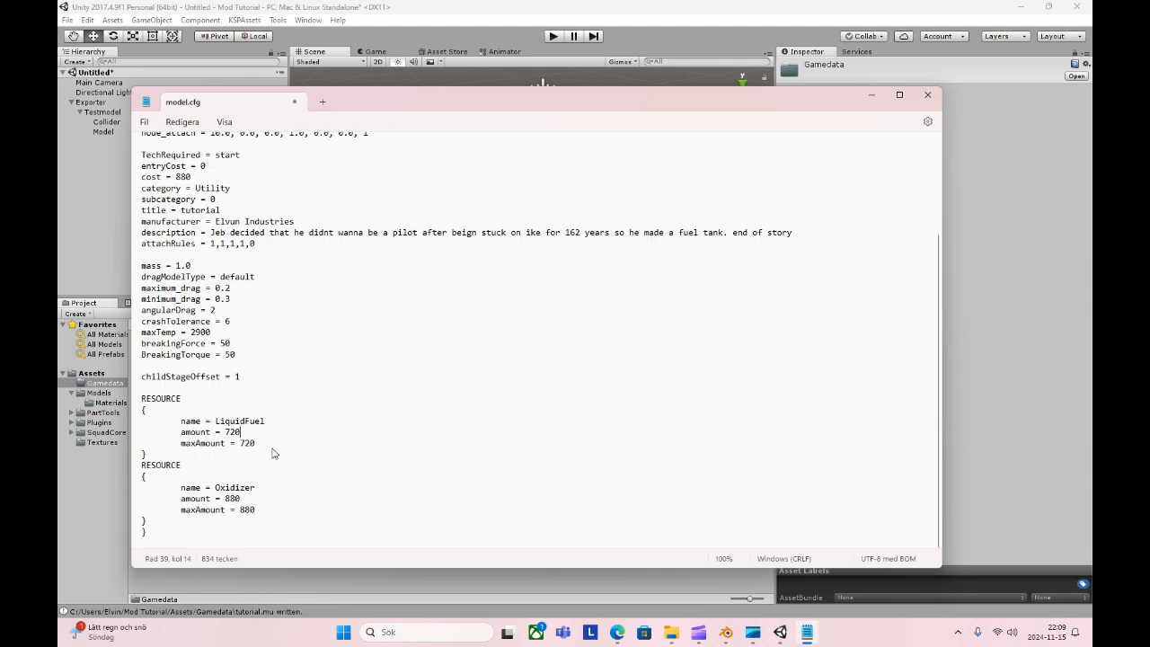
Save the edited model.cfg part configuration and close the file.
scroll(276, 508, up, 4)
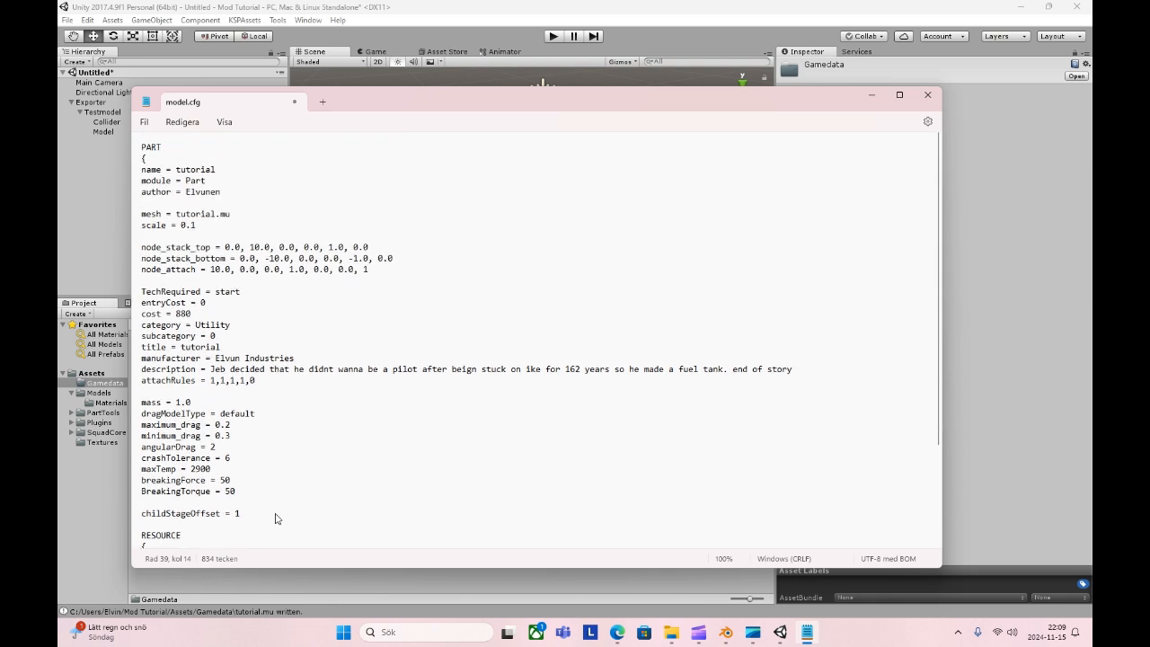
click(144, 123)
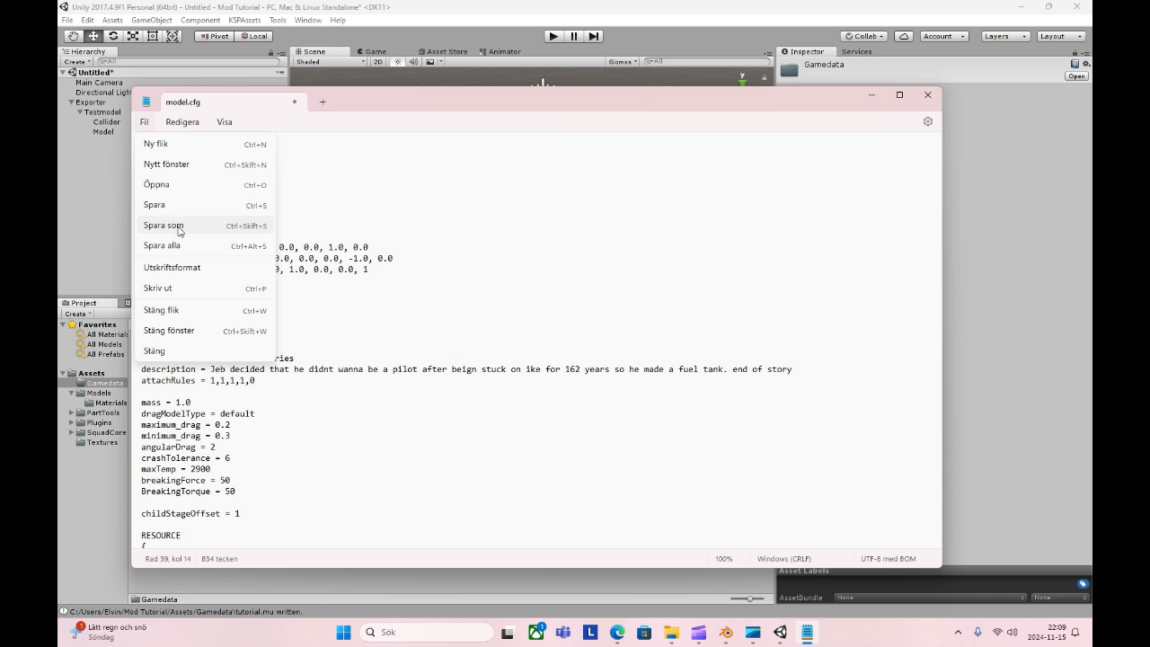
click(164, 207)
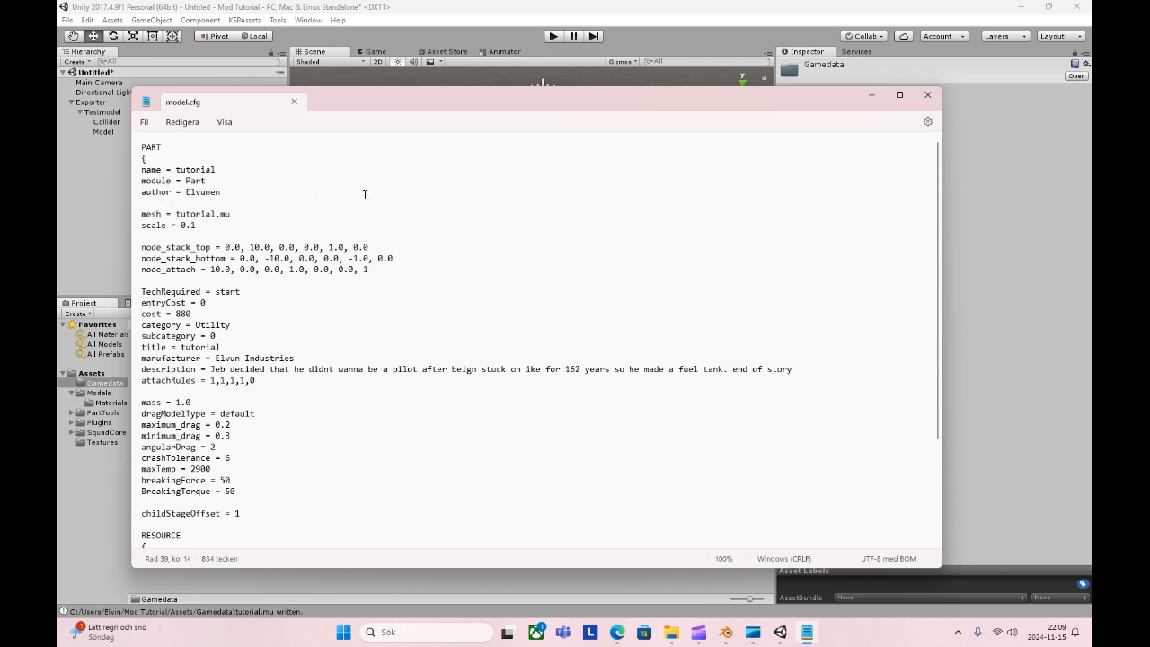
click(144, 122)
click(158, 208)
click(292, 105)
Rename the model config file in MyMod's Parts/Tutorial folder to tutorial.
click(684, 632)
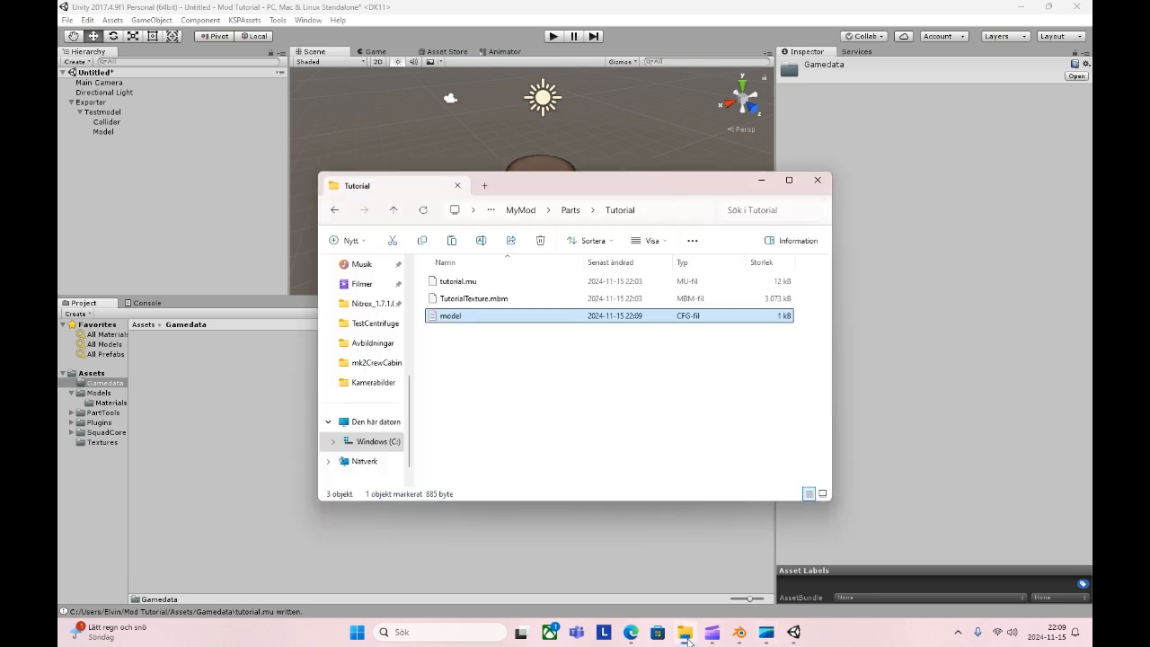
key(F2)
text(tutorial)
key(Return)
Reopen tutorial.cfg to check its contents, save it again and close it.
double_click(515, 318)
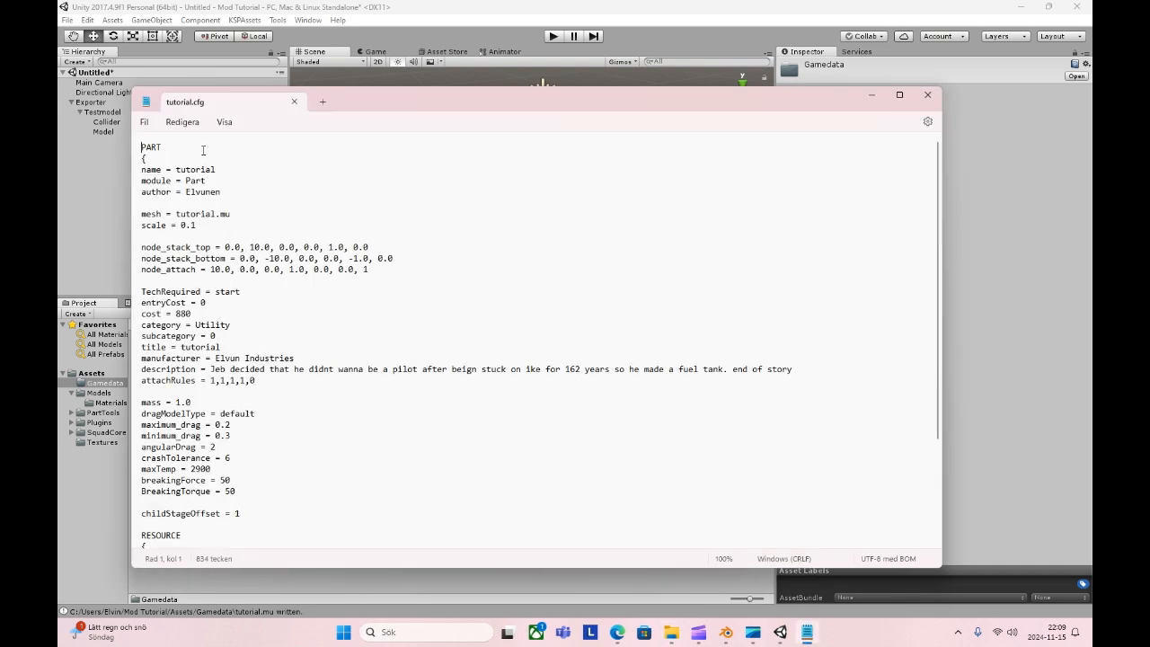
click(143, 122)
click(154, 205)
click(294, 101)
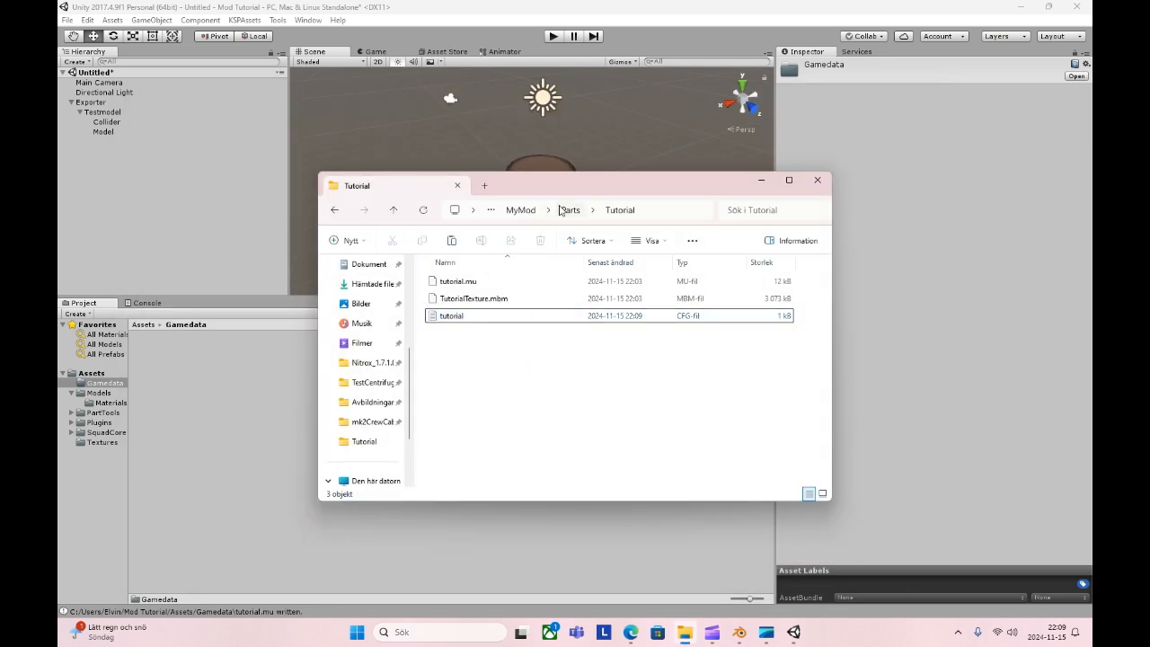
click(566, 210)
double_click(469, 282)
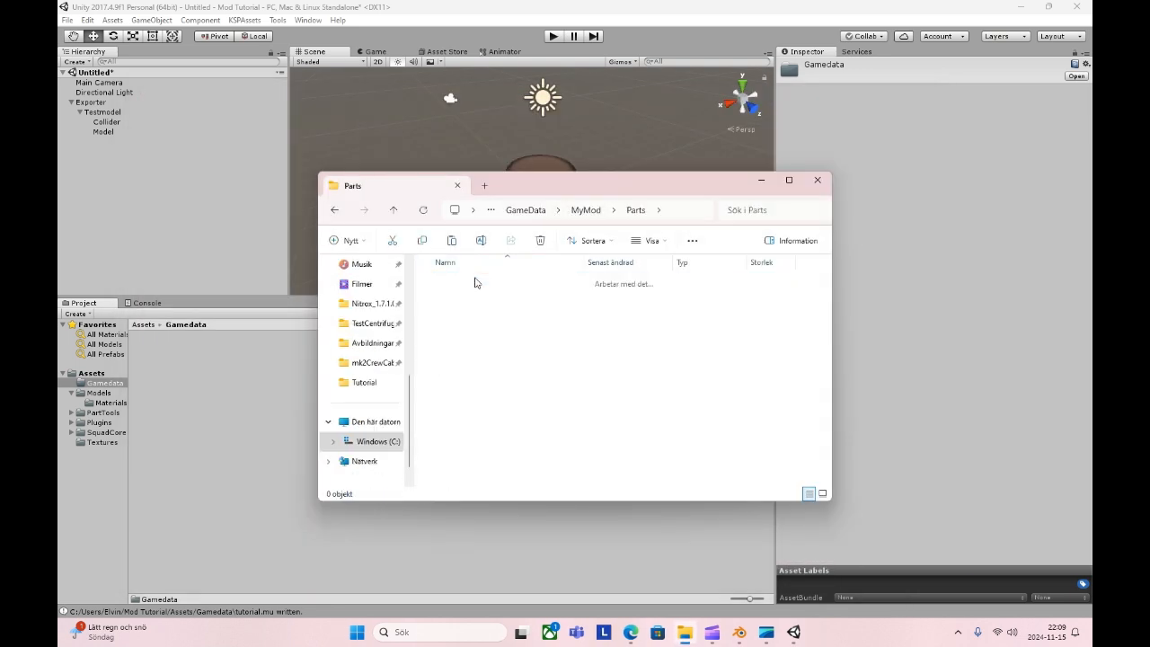
click(571, 210)
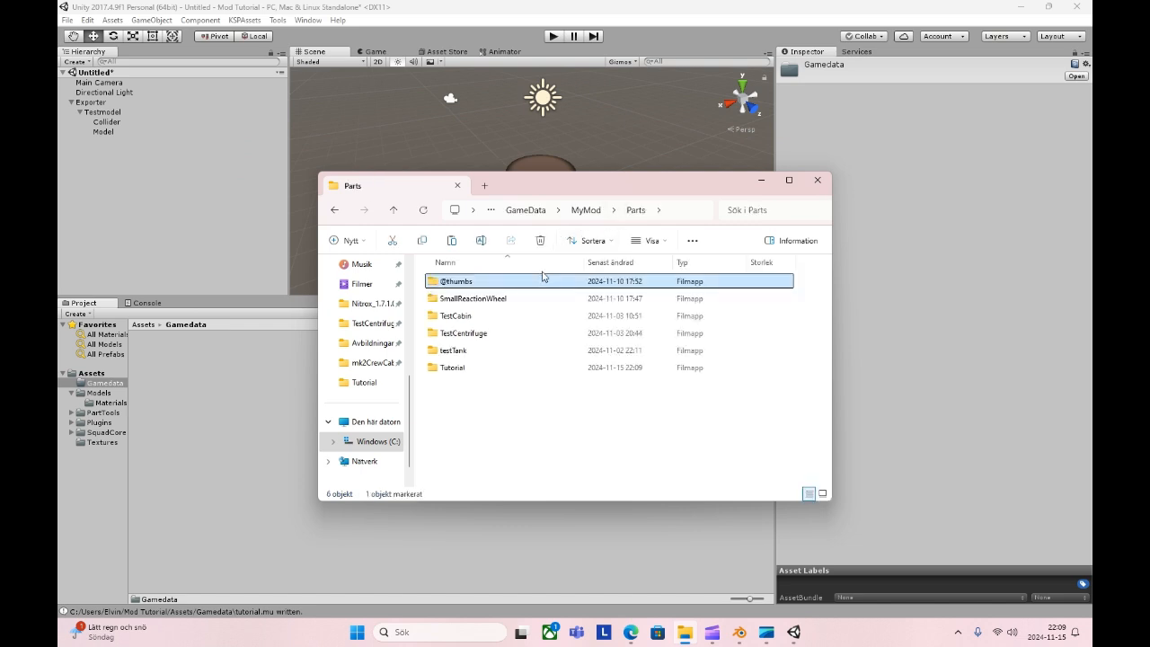
double_click(490, 280)
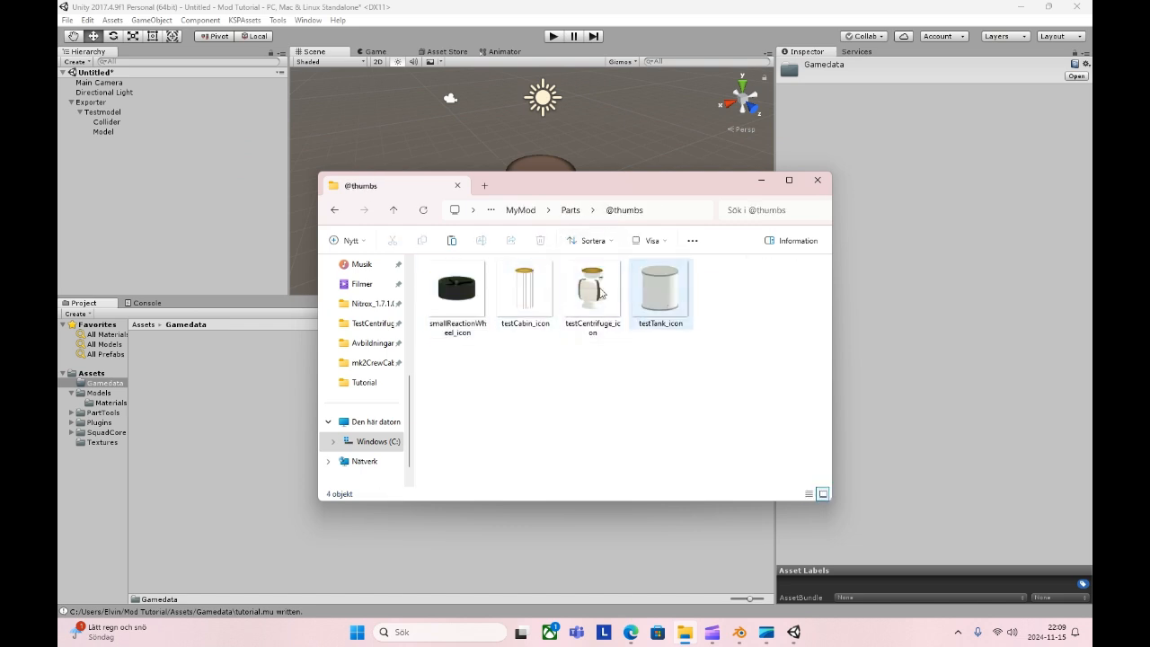
click(817, 182)
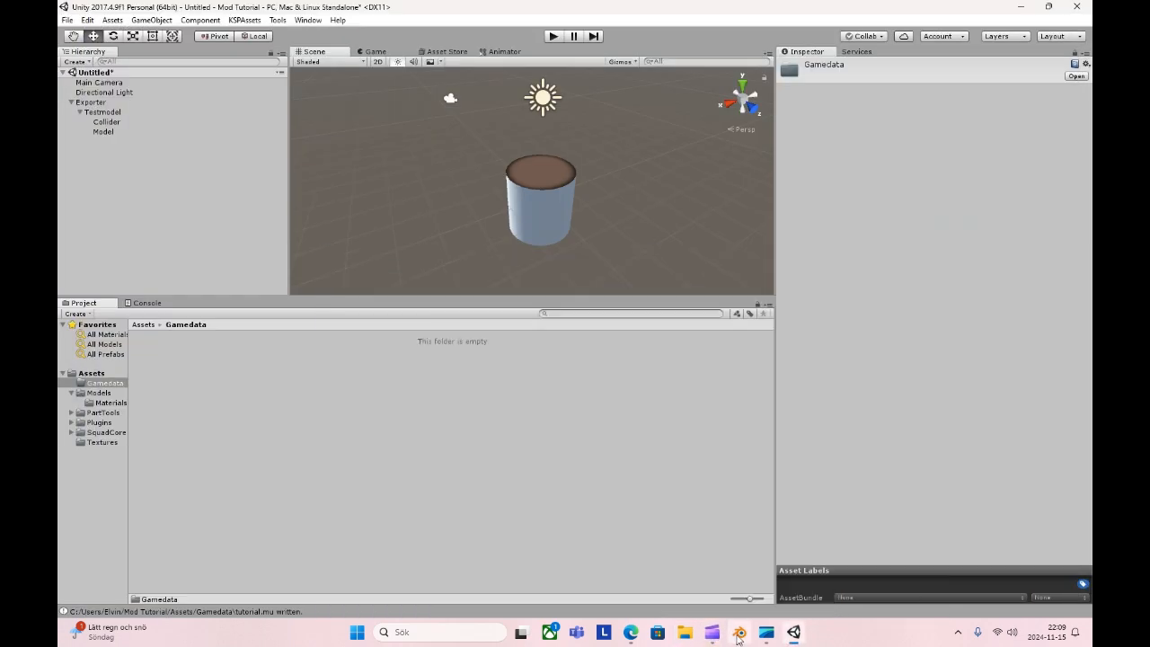
Minimize Unity and launch Kerbal Space Program from the desktop.
click(740, 632)
click(741, 634)
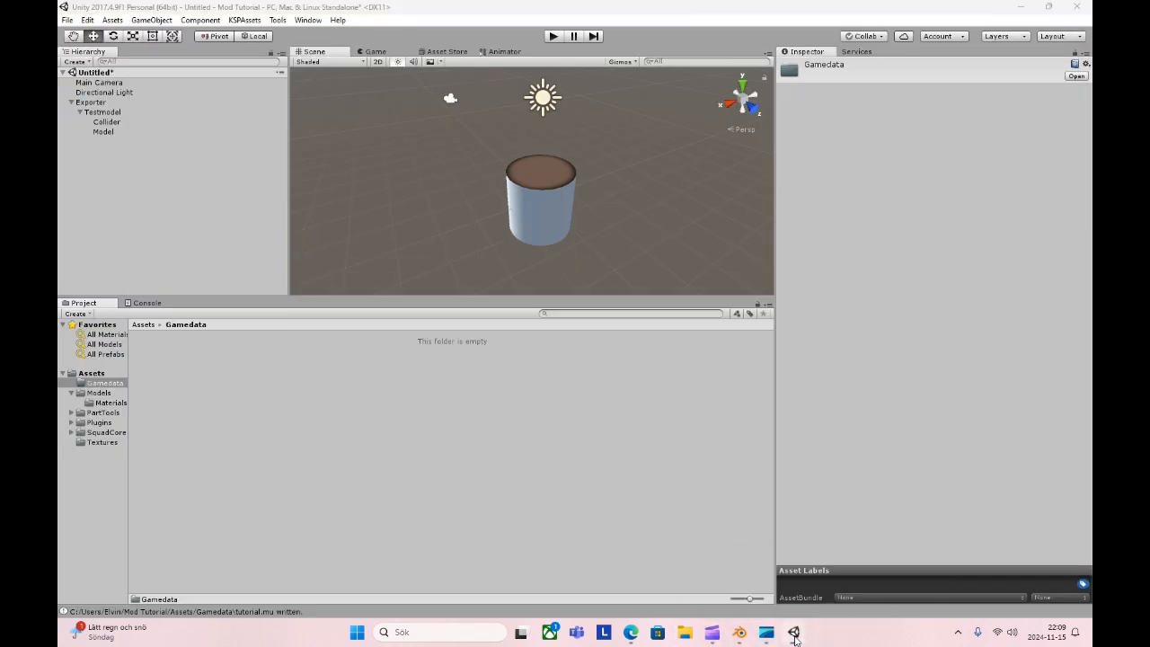
click(793, 634)
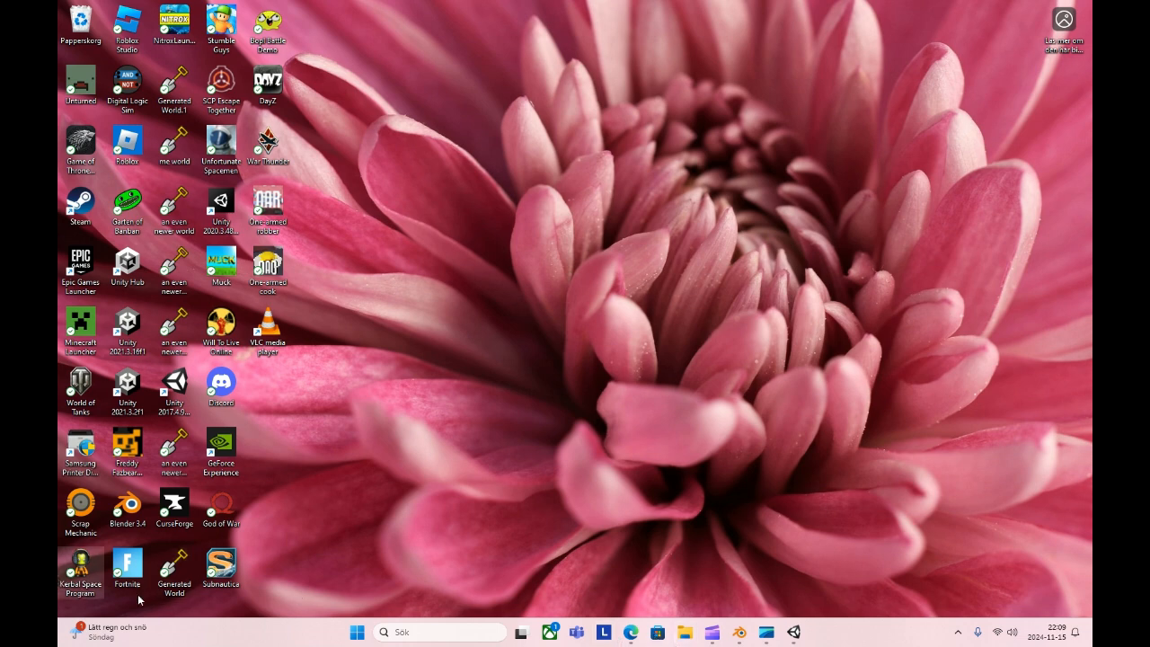
click(765, 634)
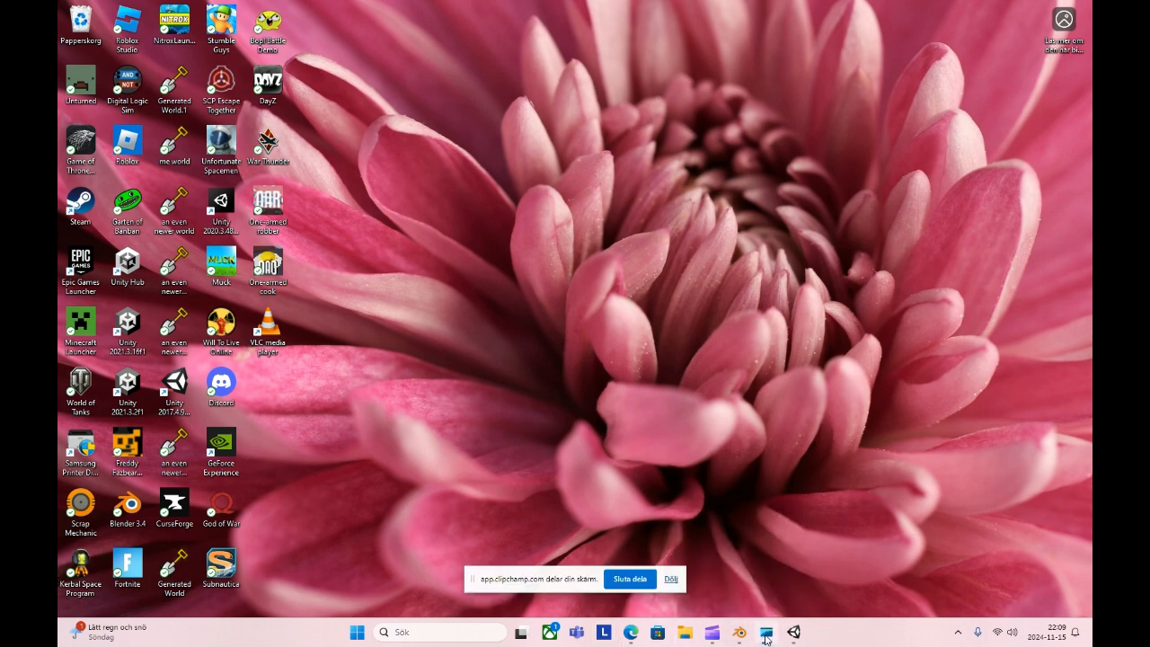
click(711, 632)
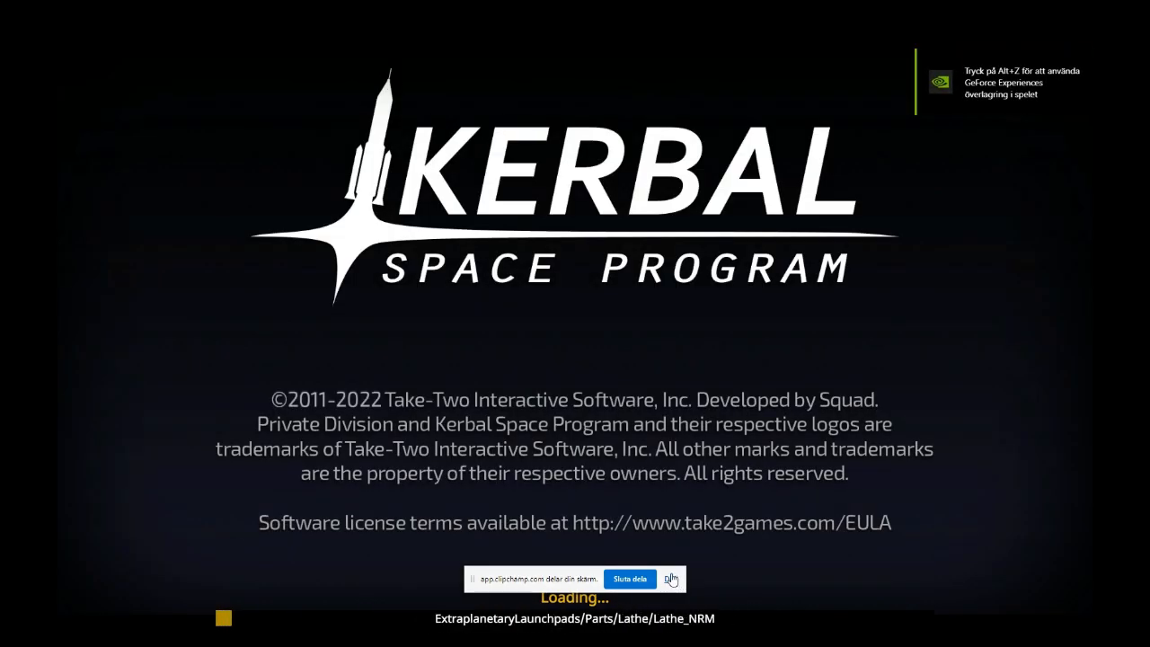
click(672, 579)
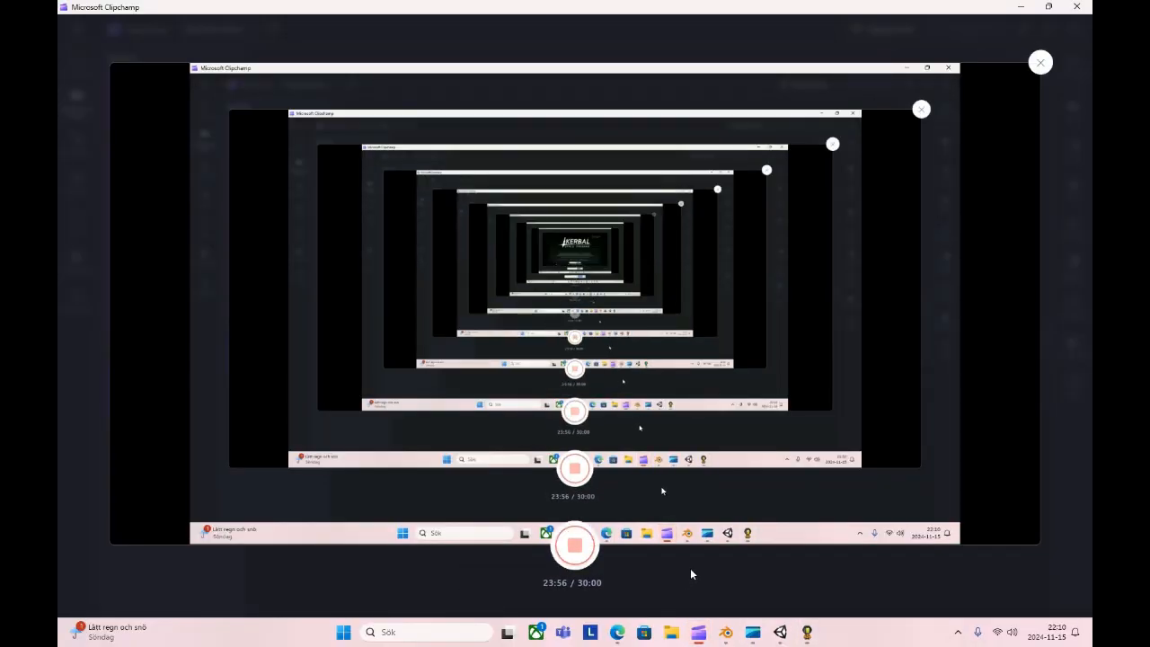
click(806, 631)
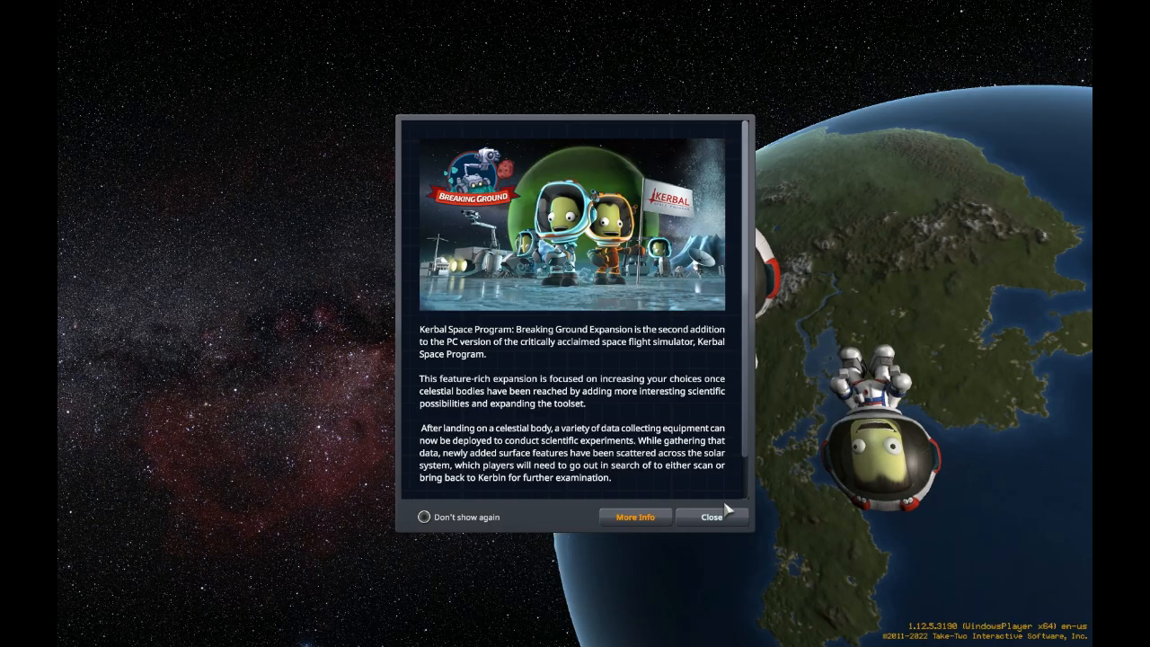
Dismiss the Breaking Ground expansion notice and start a new game in Sandbox mode.
click(710, 519)
click(706, 517)
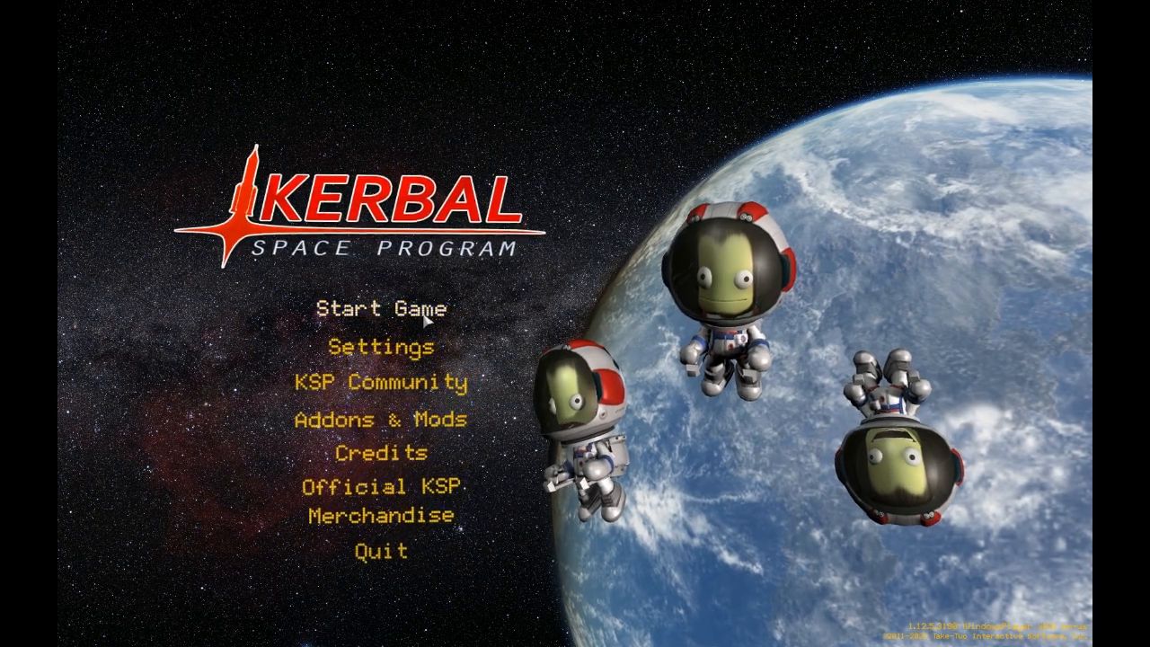
click(400, 304)
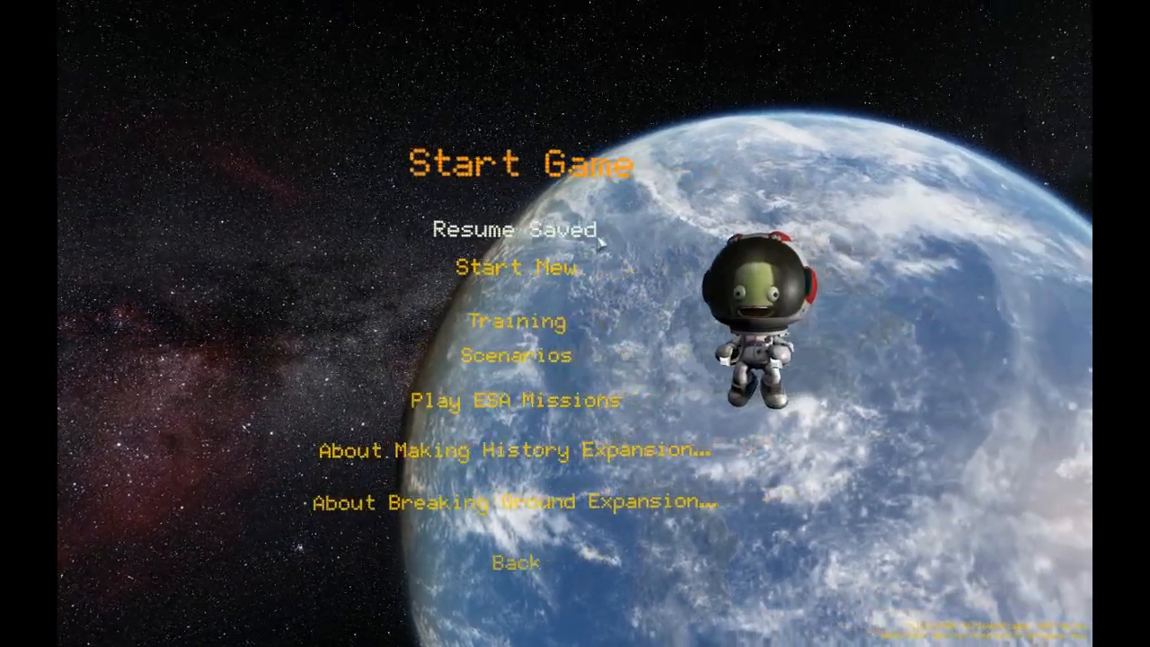
click(525, 267)
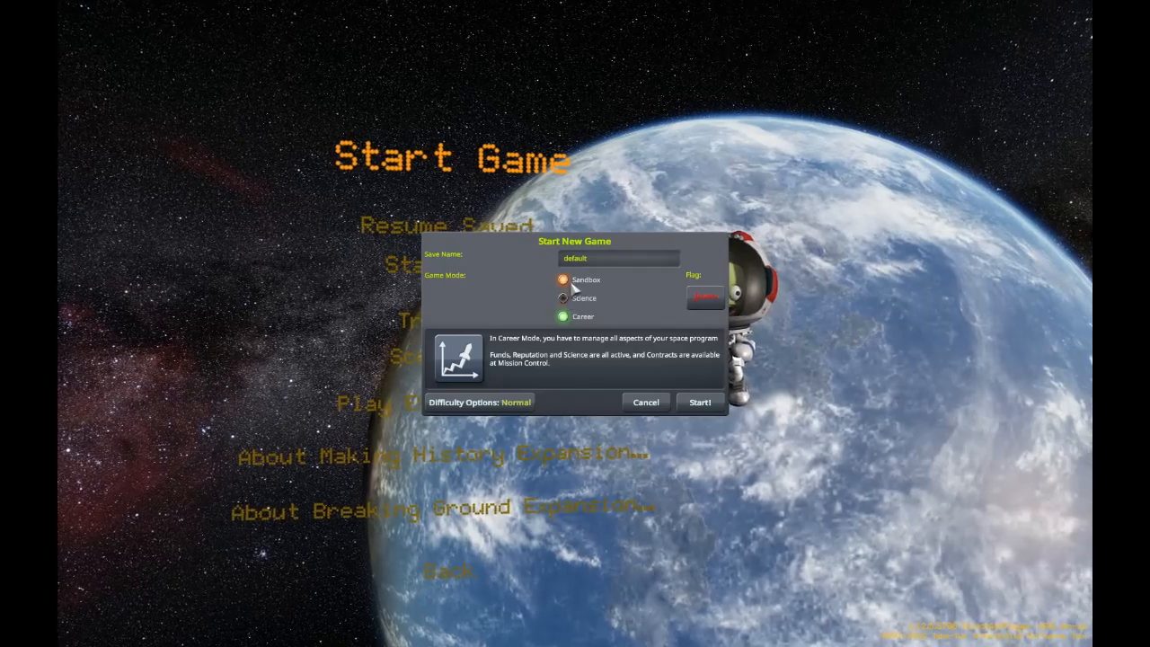
click(610, 258)
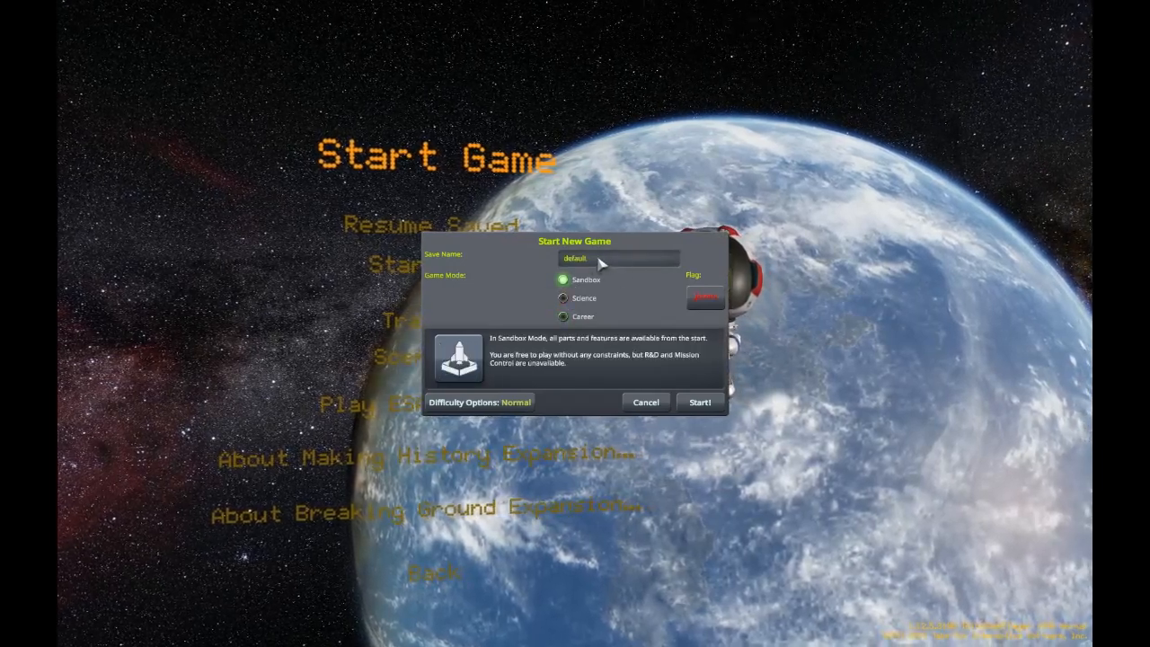
click(700, 402)
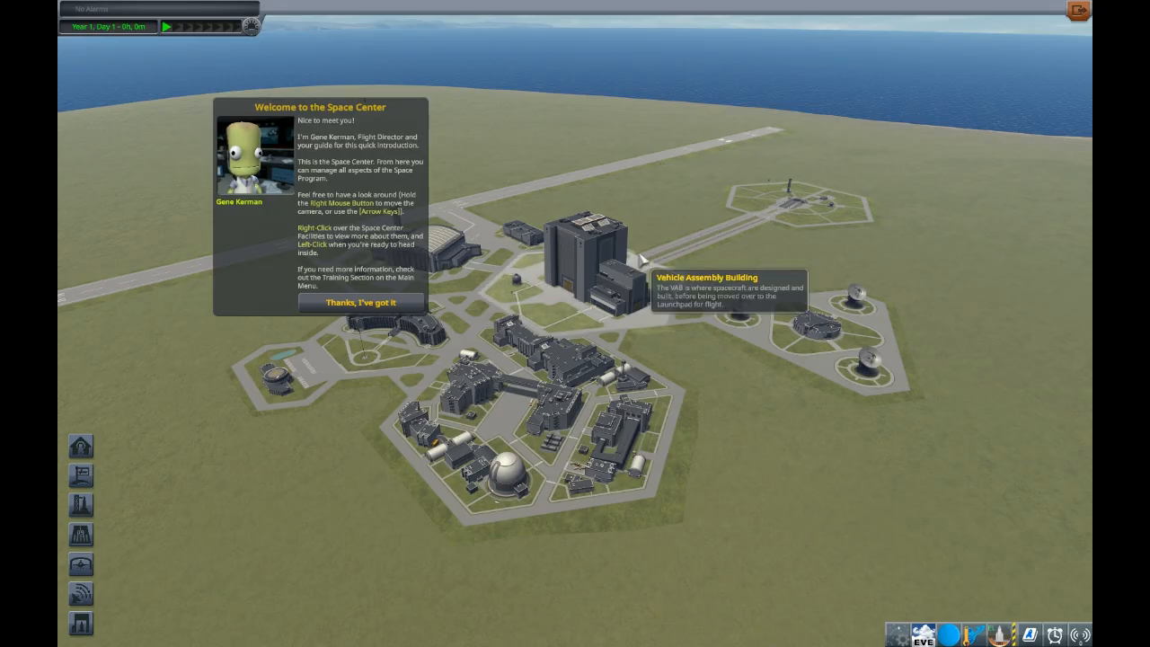
Enter the Vehicle Assembly Building and place the brown-topped white tutorial tank from the Utility parts as the first part.
click(412, 300)
click(624, 295)
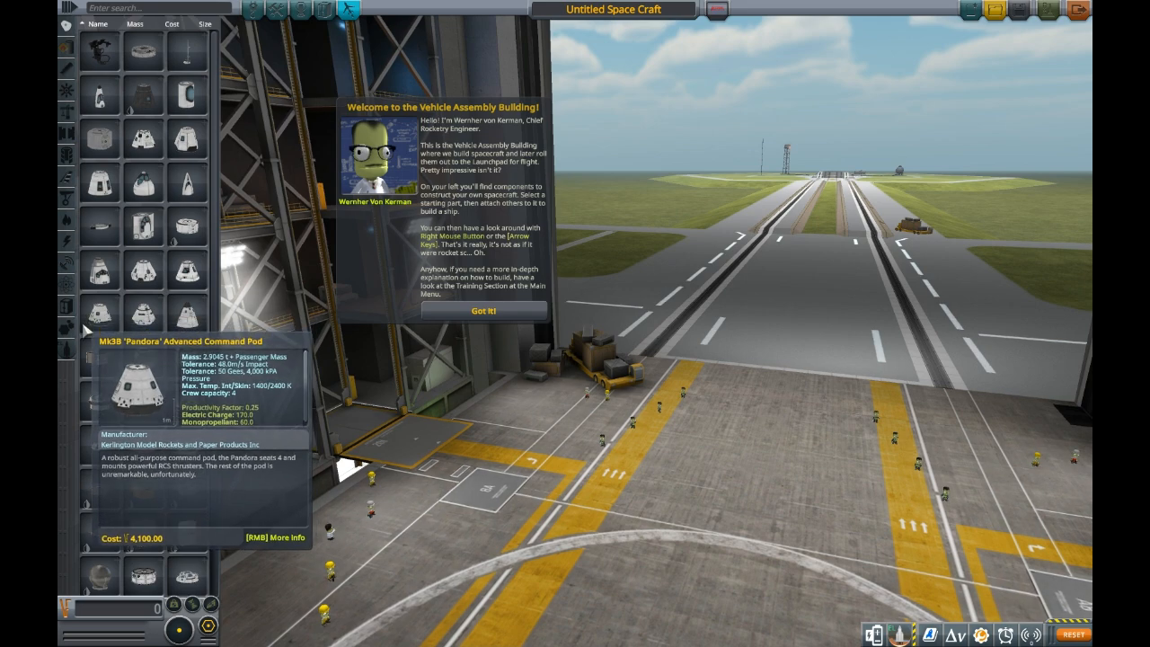
click(67, 330)
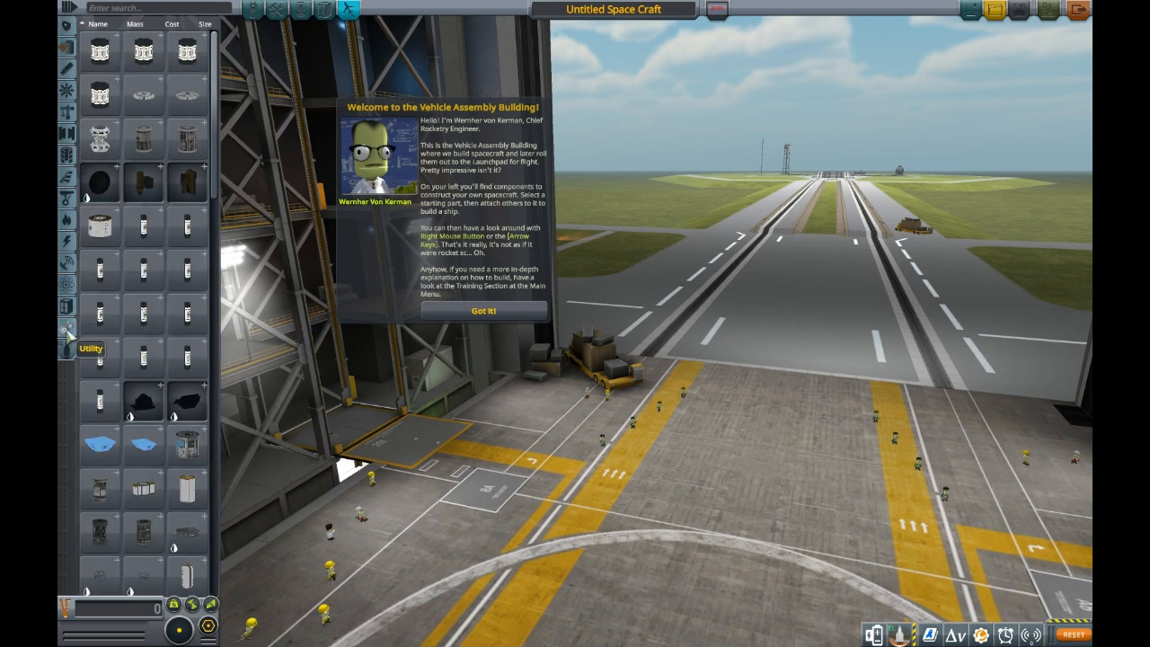
scroll(174, 465, down, 5)
scroll(174, 465, down, 10)
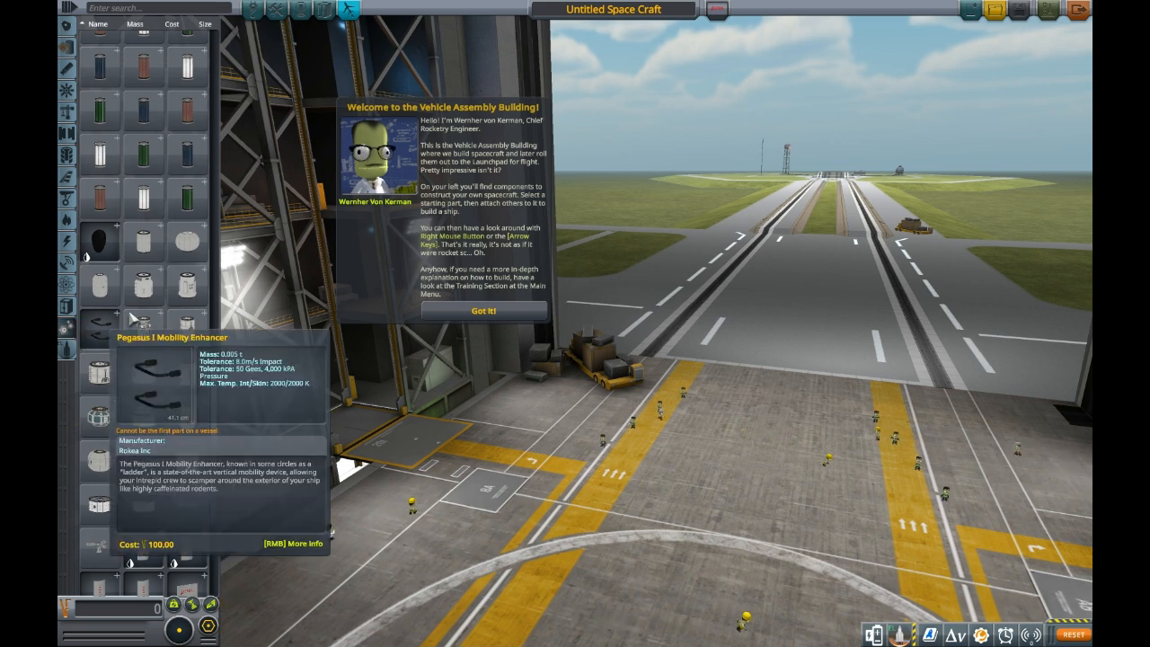
click(483, 310)
scroll(176, 299, down, 5)
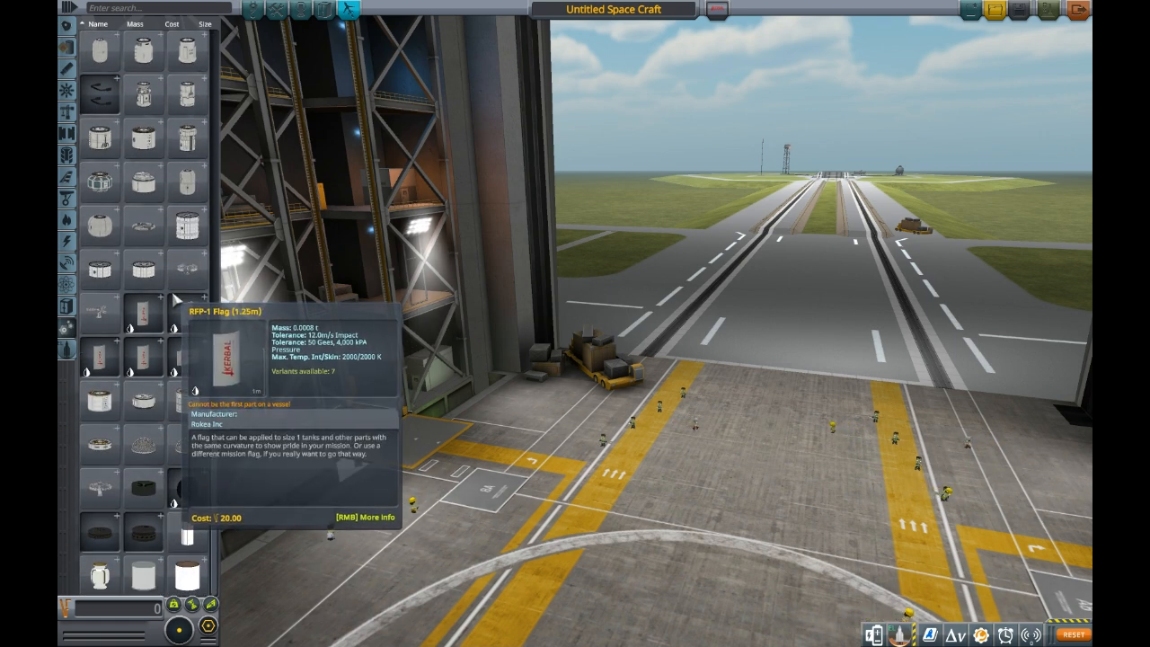
click(192, 580)
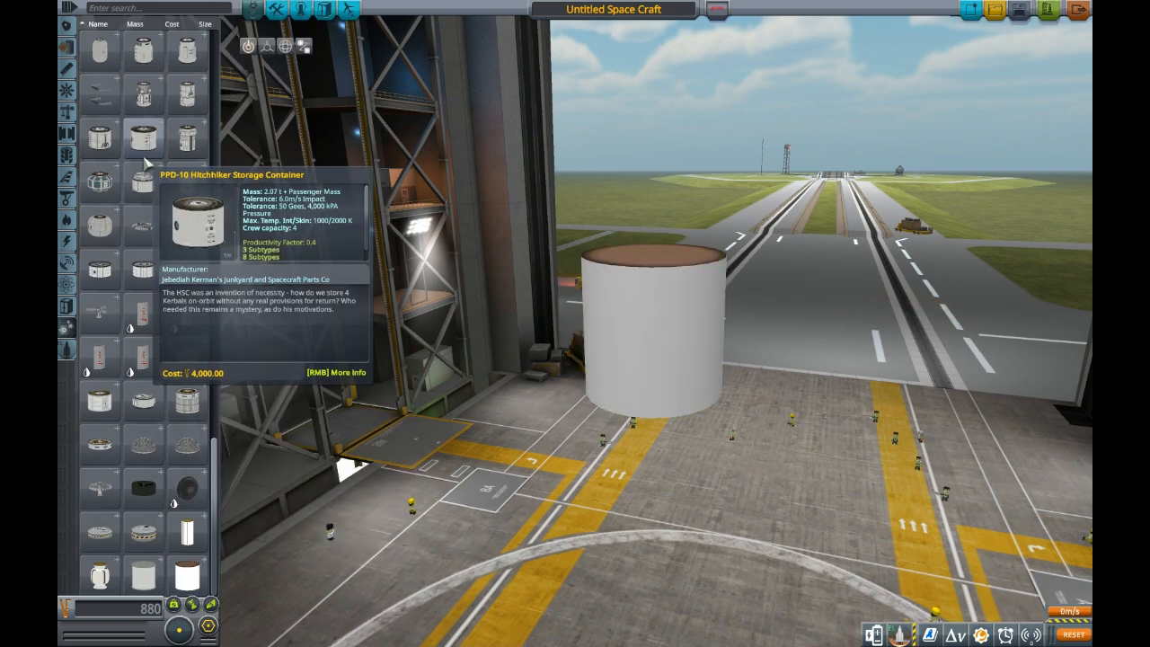
Attach a PPD-10 Hitchhiker Storage Container on top of the tutorial tank and show the engine parts.
click(146, 151)
click(660, 201)
right_drag(660, 201, 405, 152)
click(66, 68)
Try the LCH4 and LCH4/Ox tank types on the tutorial tank and return it to LF/Ox.
right_click(663, 360)
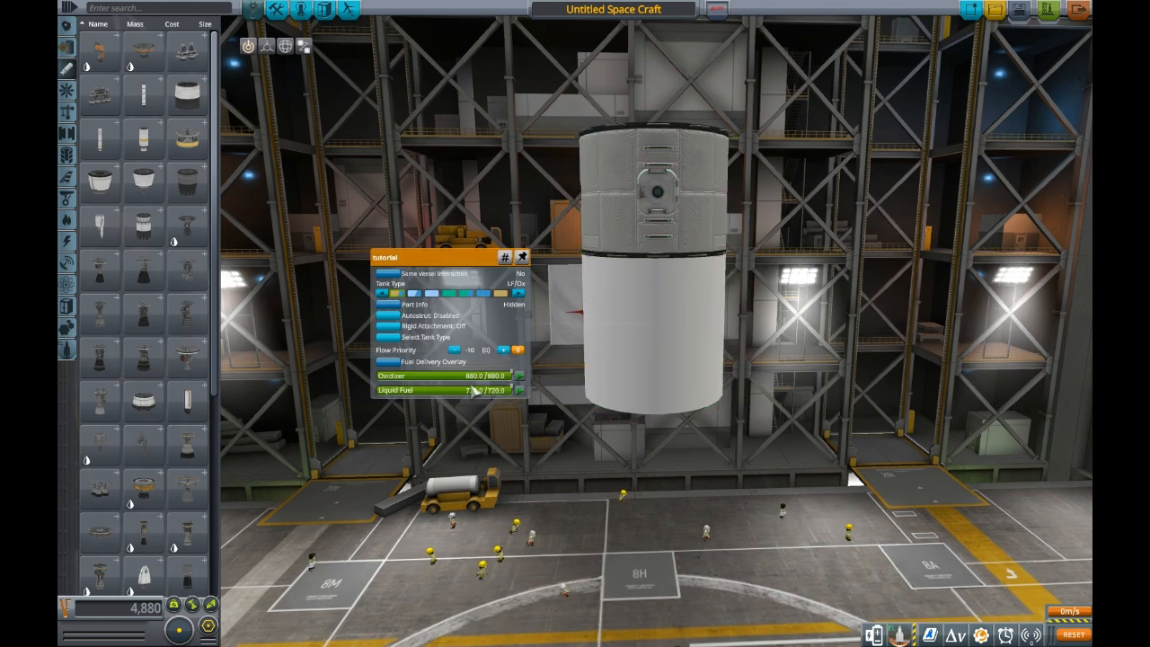
click(518, 295)
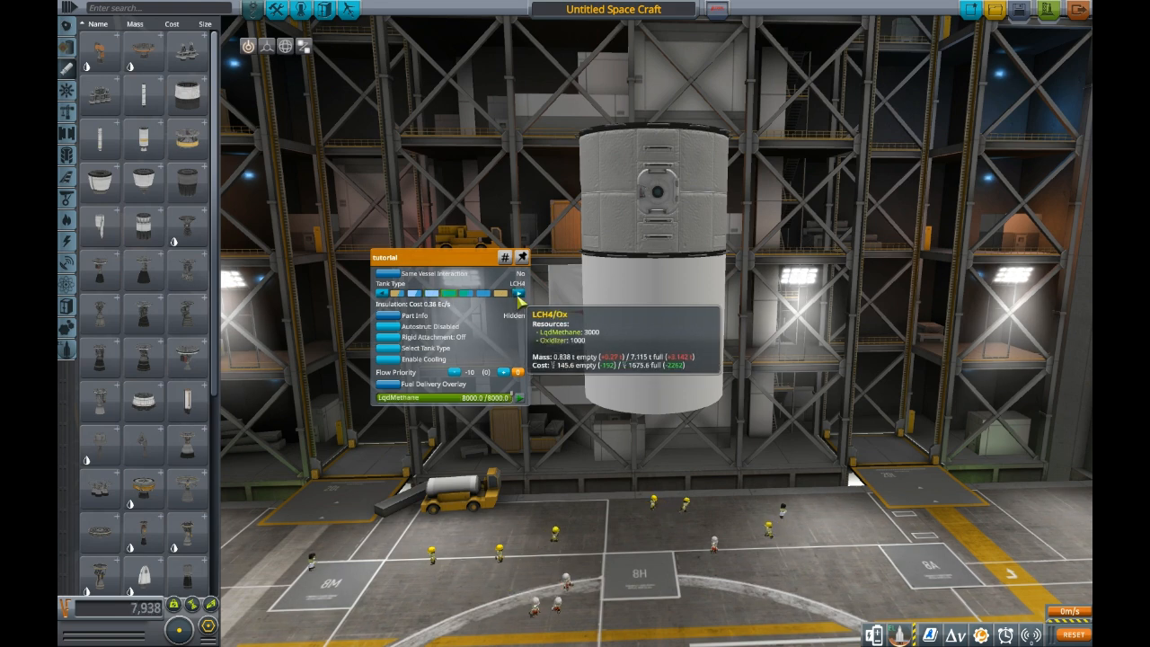
click(519, 296)
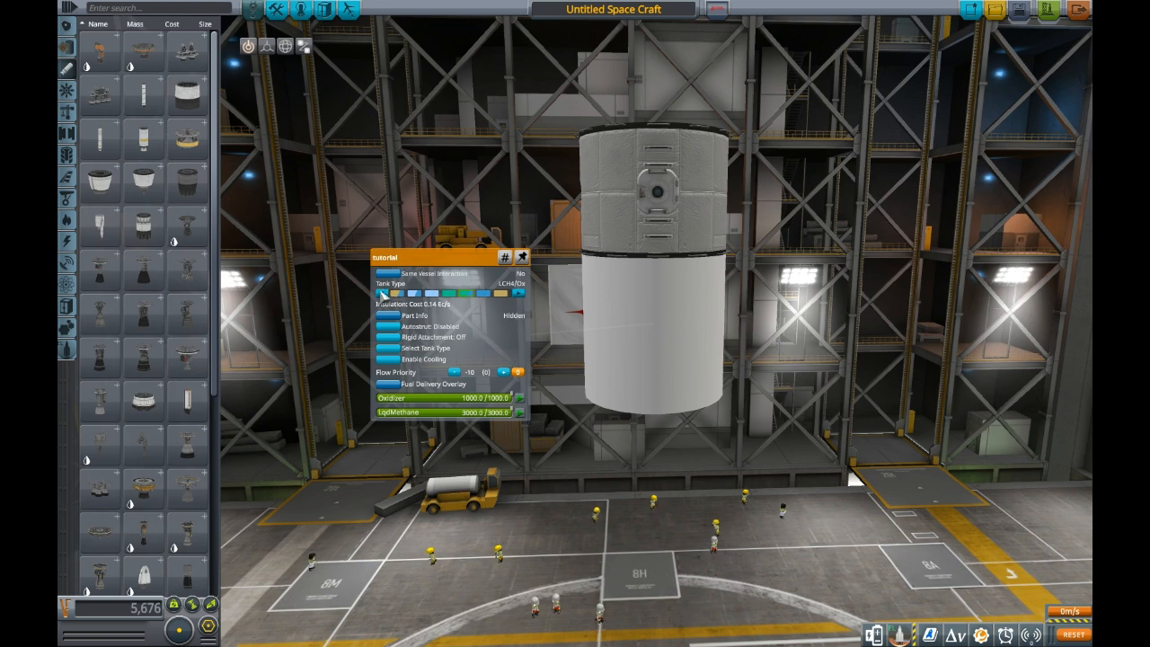
click(385, 294)
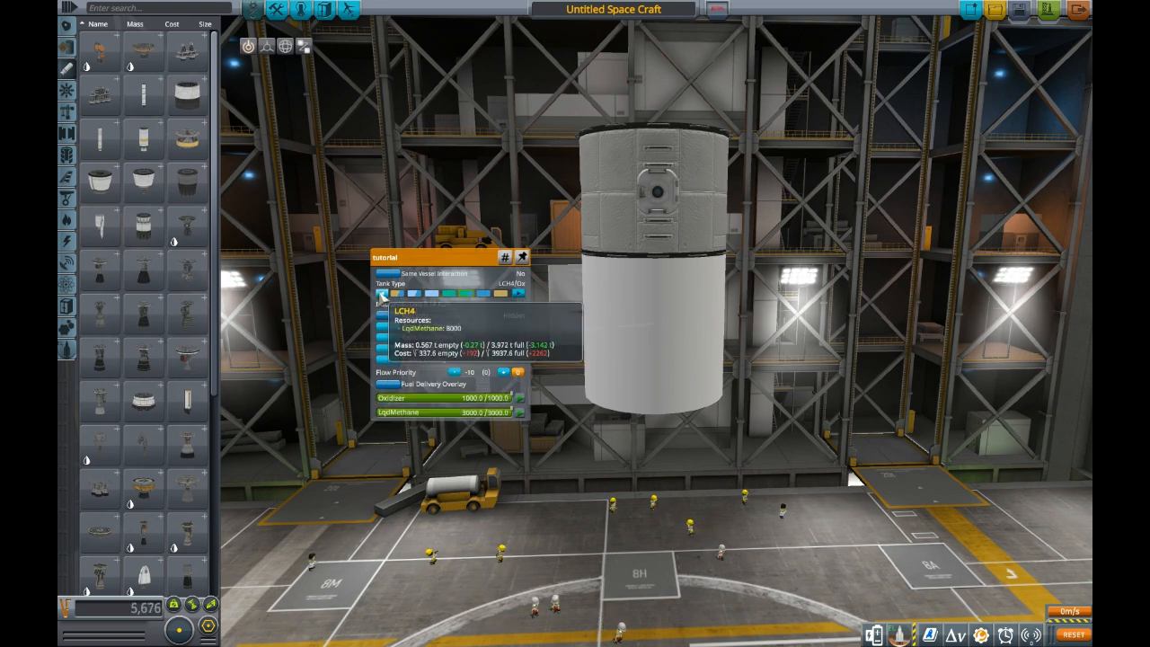
click(400, 295)
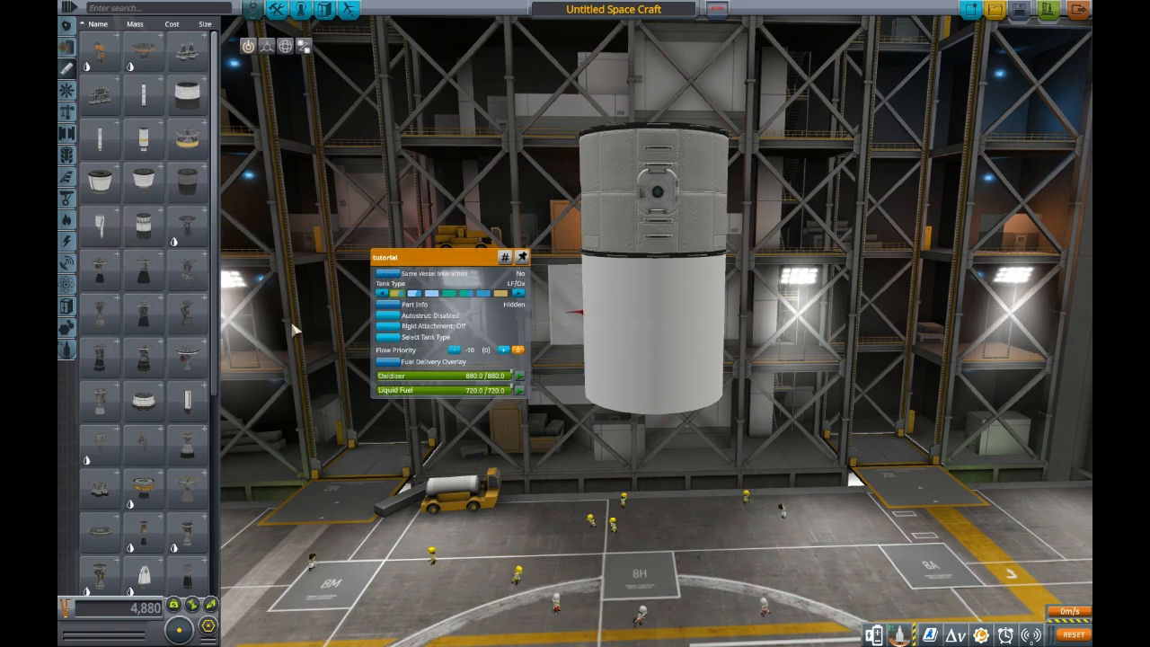
Attach a RE-I5 "Skipper" Liquid Fuel Engine to the underside of the tutorial tank.
scroll(232, 267, down, 1)
scroll(193, 268, down, 5)
scroll(166, 419, down, 2)
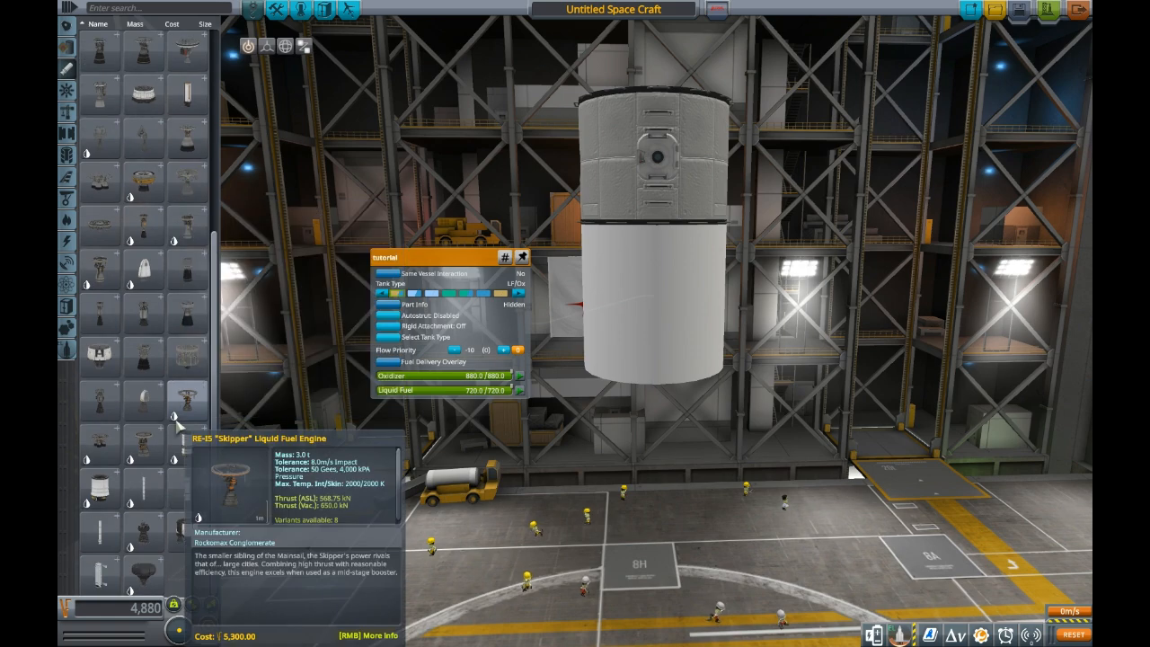
click(163, 441)
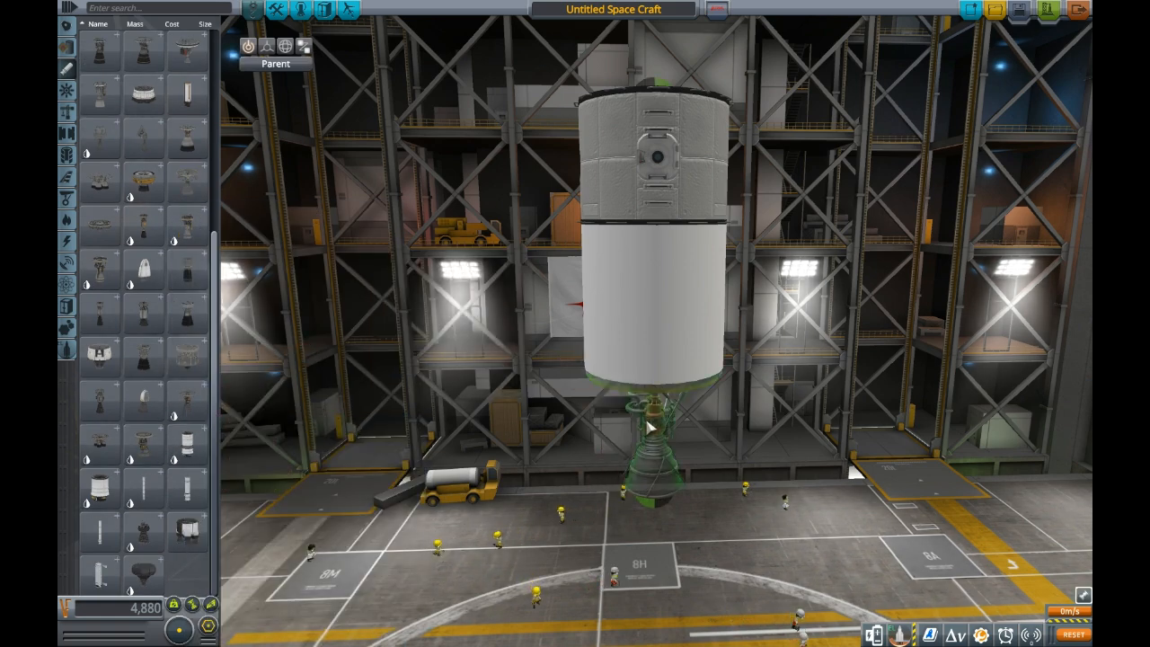
click(648, 426)
Attach a white cone-shaped command pod on top of the Hitchhiker Storage Container.
scroll(440, 354, up, 3)
click(67, 27)
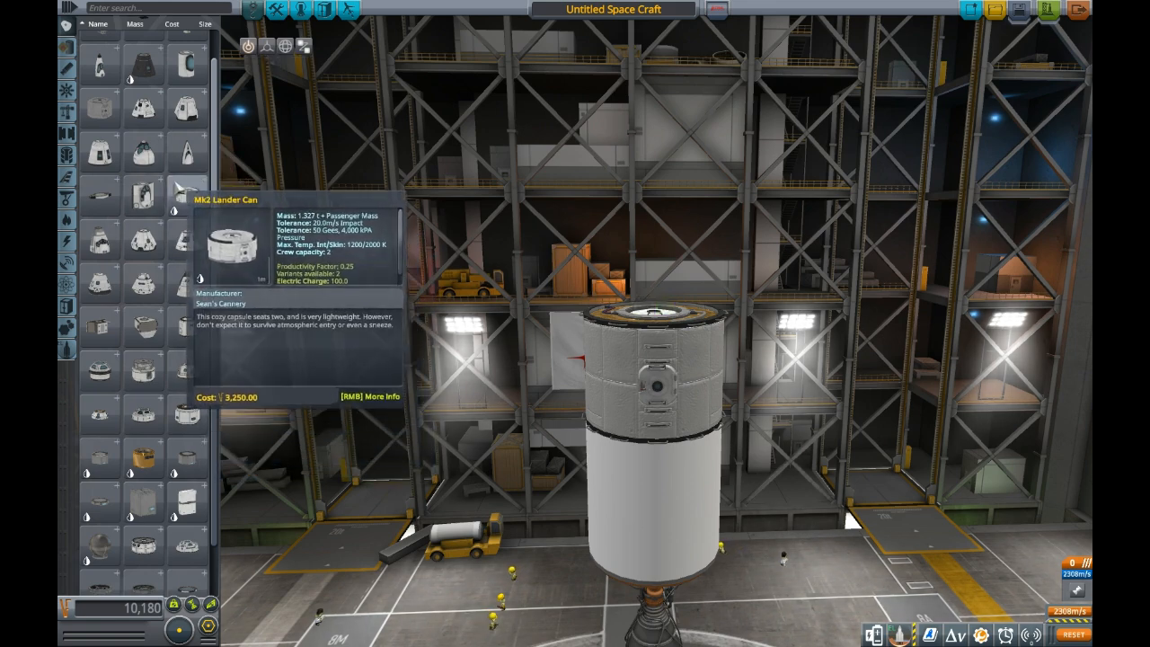
click(182, 111)
click(774, 254)
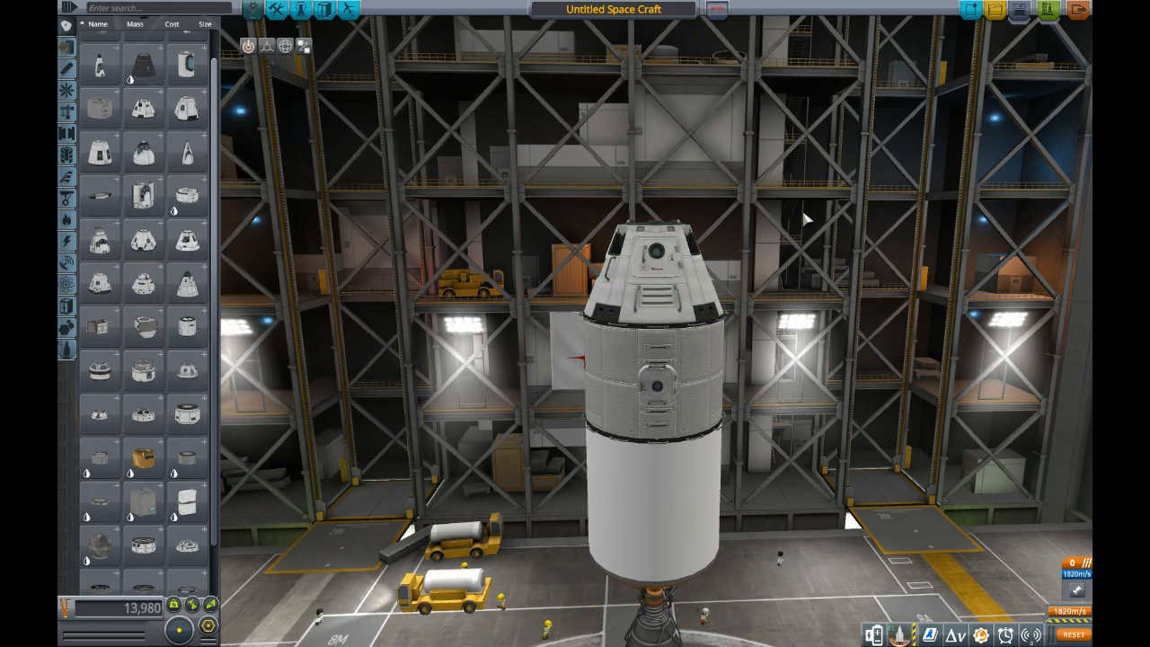
Fill the vessel's crew seats and move three crew members from the Hitchhiker Storage Container into the Mk1-3 Command Pod.
click(1049, 11)
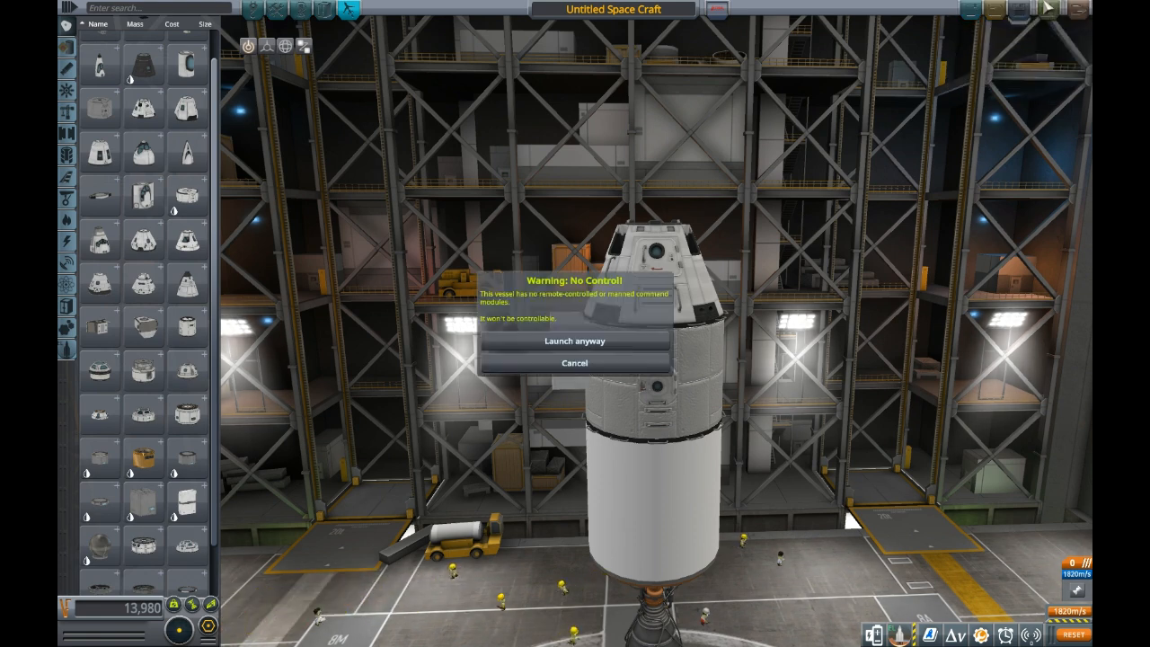
click(569, 363)
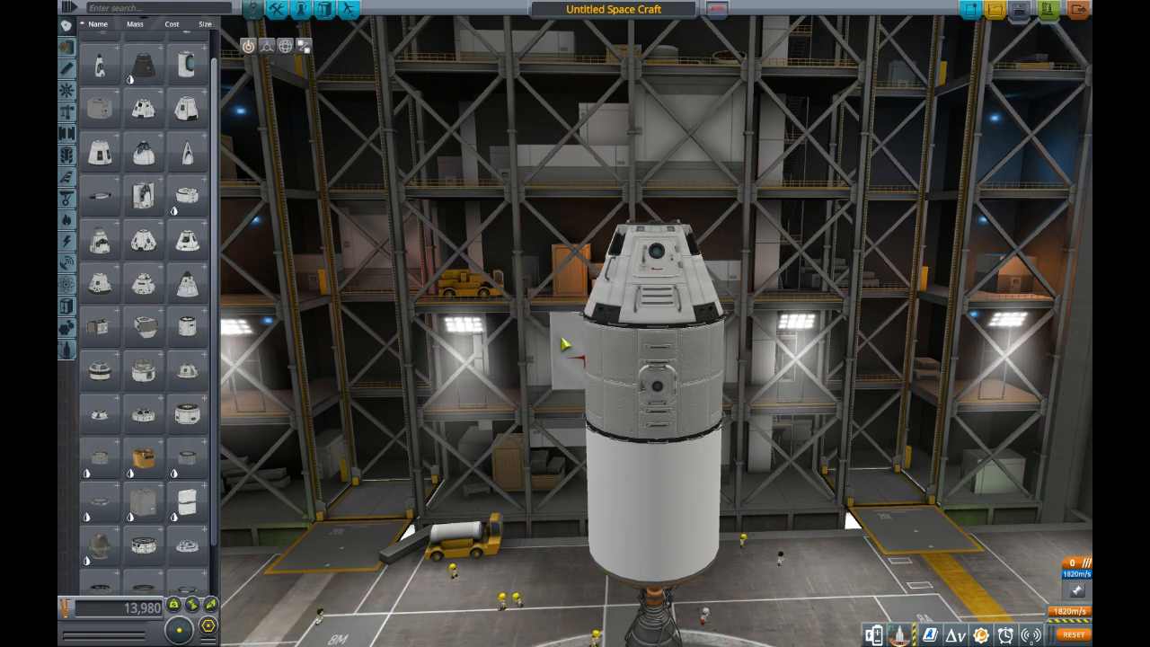
click(301, 9)
click(92, 627)
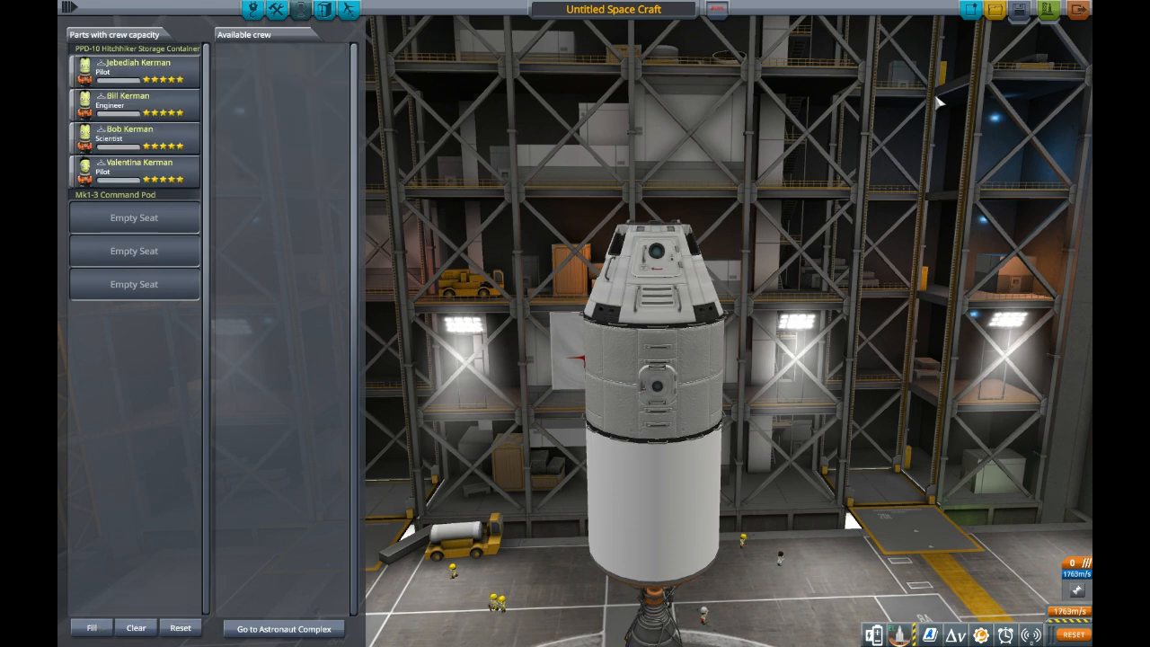
drag(151, 103, 141, 258)
drag(147, 134, 142, 286)
drag(135, 169, 139, 235)
drag(180, 171, 148, 219)
Launch the crewed rocket to the launch pad and ignite its engine for liftoff.
click(1049, 9)
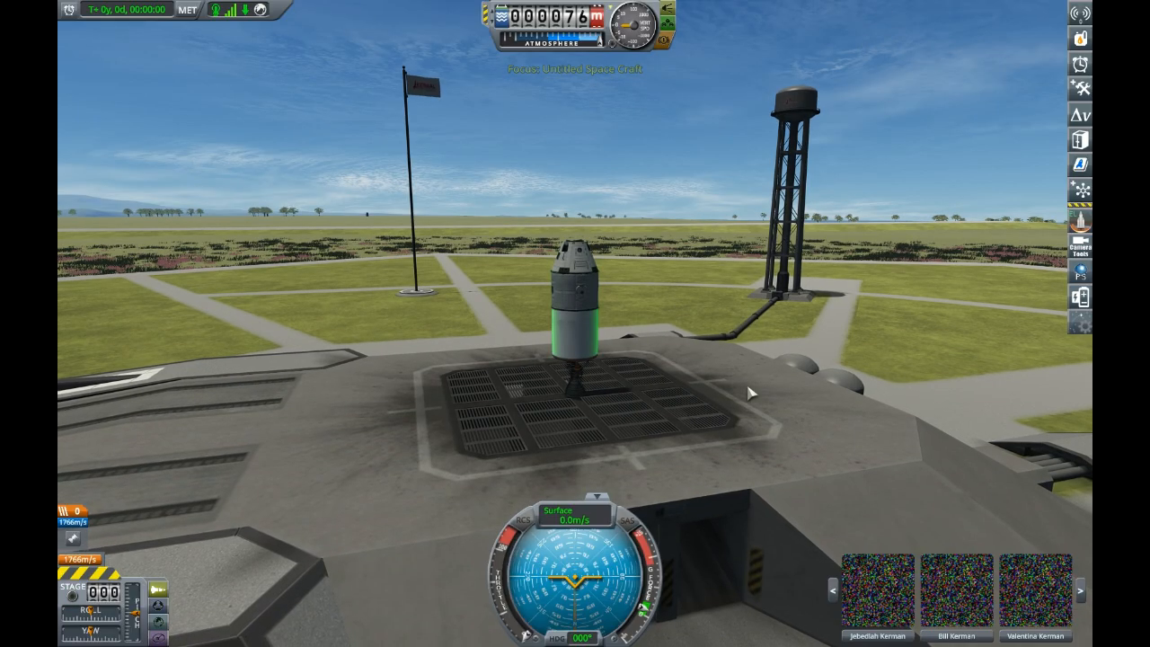
right_drag(751, 393, 790, 370)
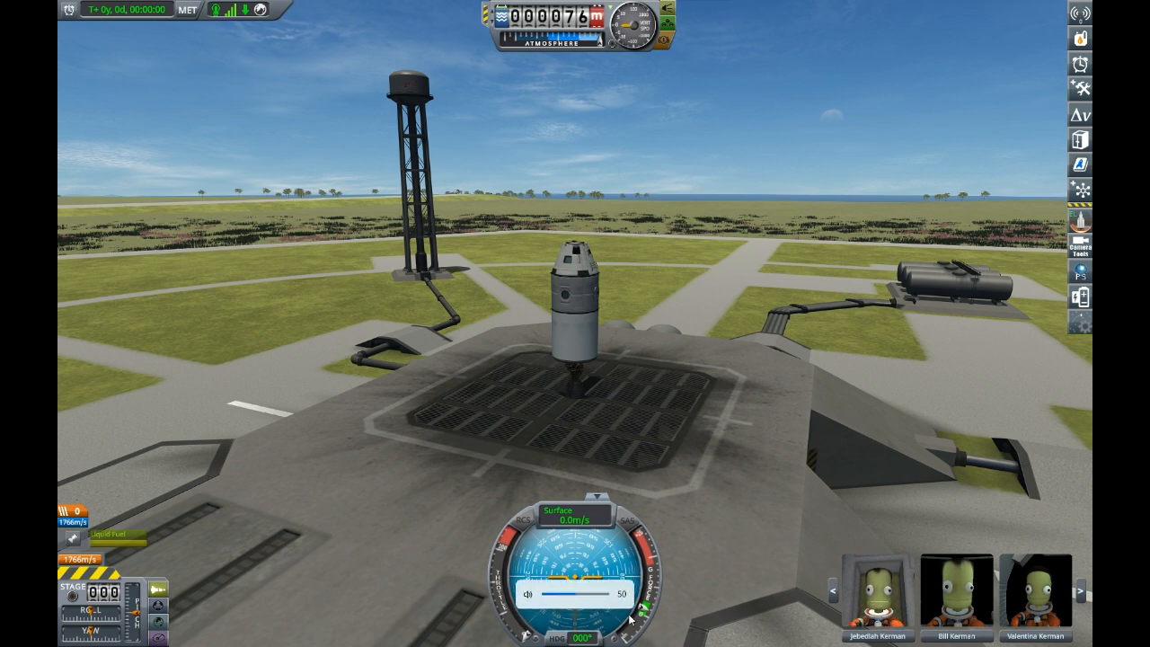
key(space)
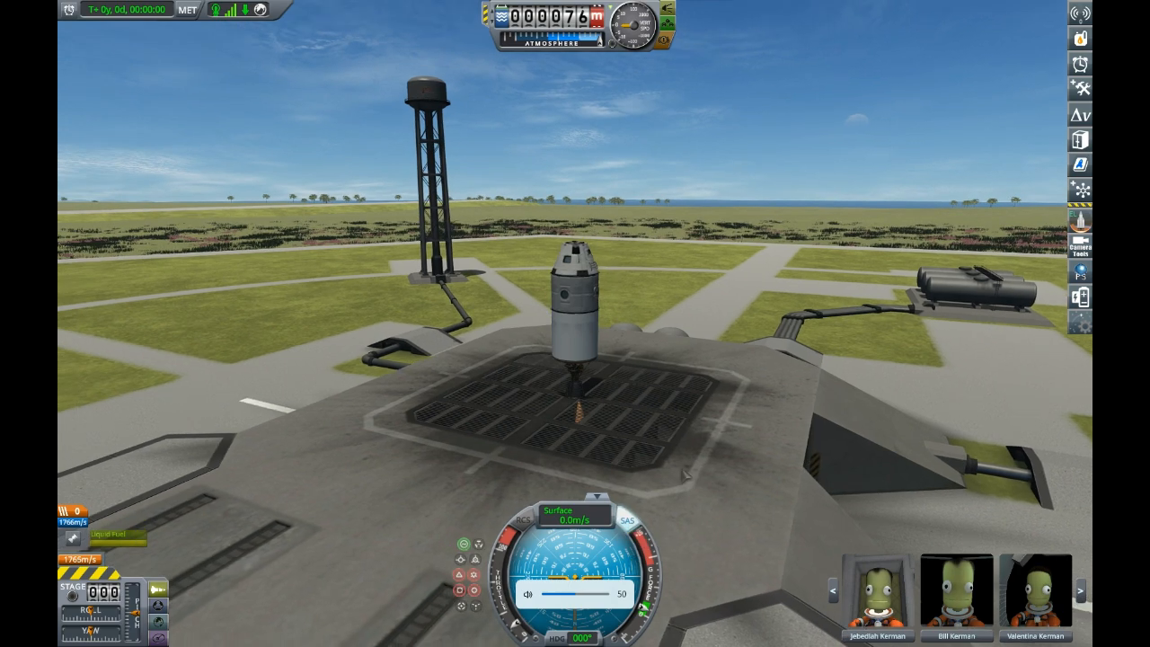
Check the available cheat options in the debug console and close it.
key(alt+F12)
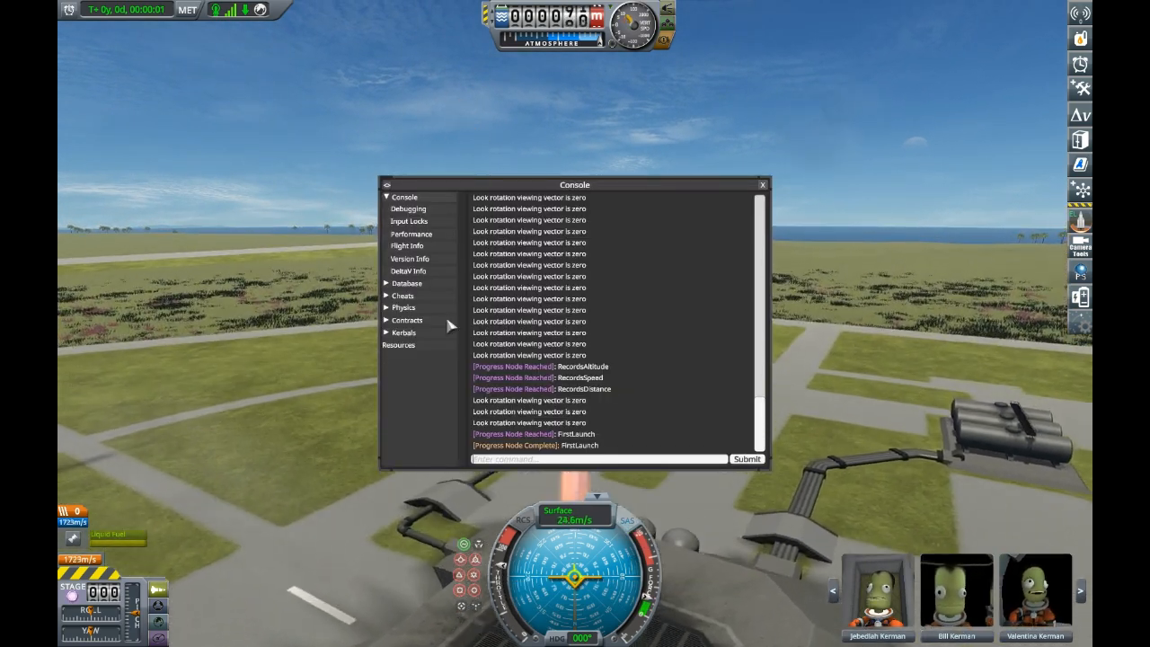
click(409, 295)
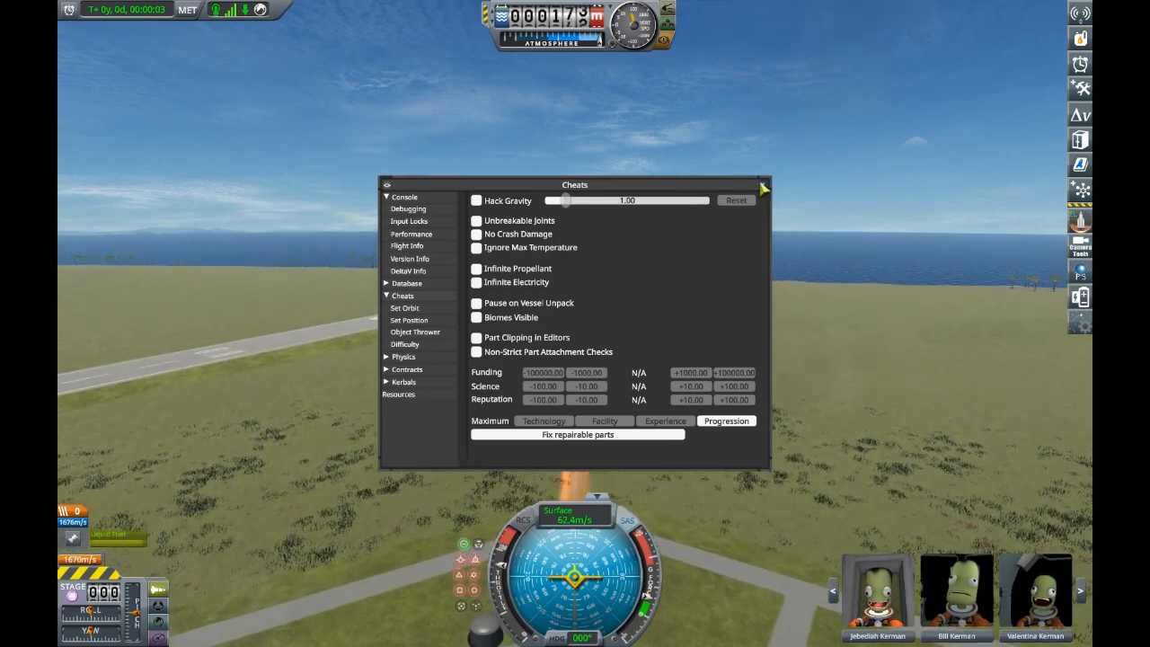
click(761, 184)
Steer the climbing rocket to tilt east, away from its vertical ascent.
right_click(570, 332)
scroll(759, 389, up, 4)
right_drag(759, 390, 252, 467)
click(467, 470)
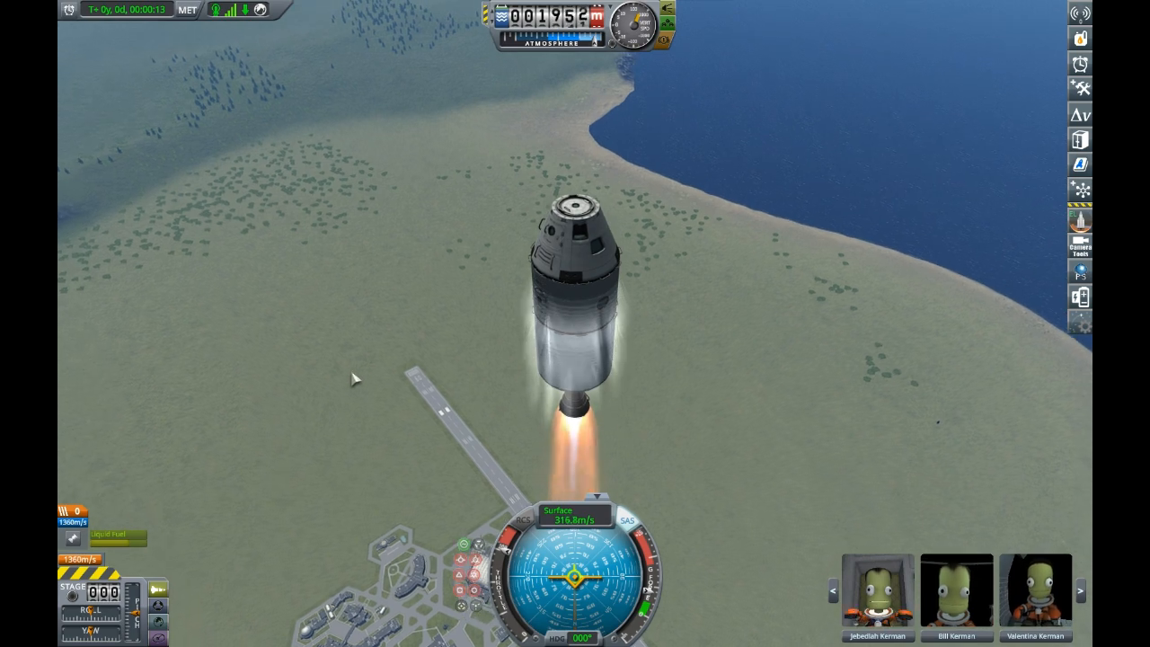
right_drag(397, 366, 639, 343)
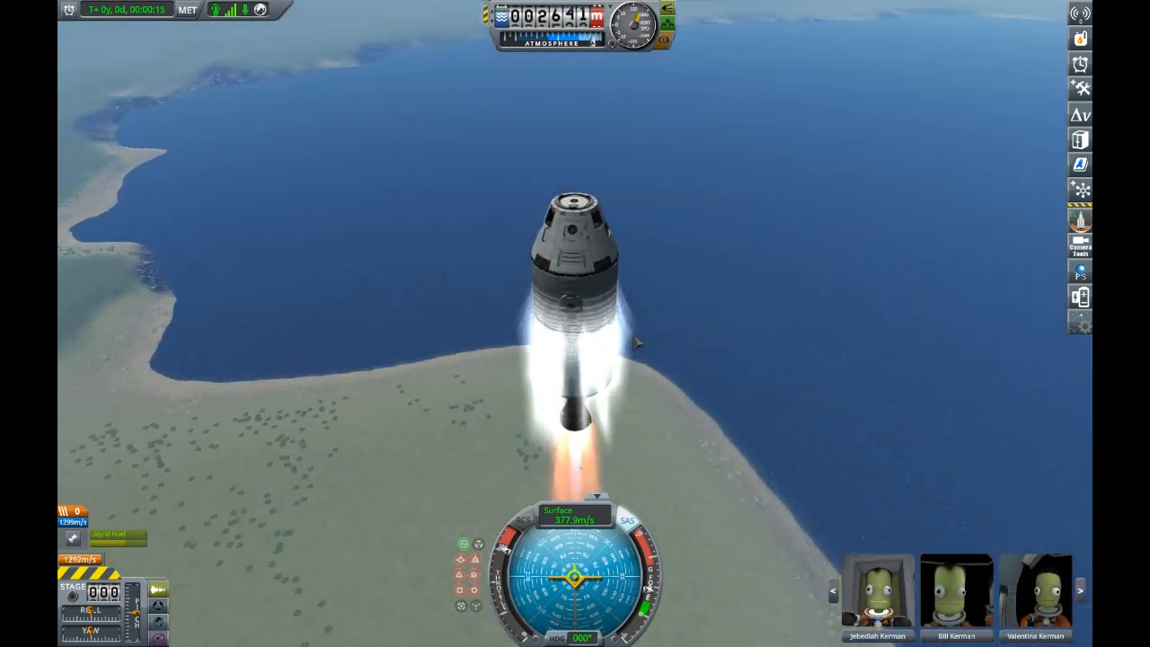
scroll(634, 340, up, 3)
key(d)
key(d)
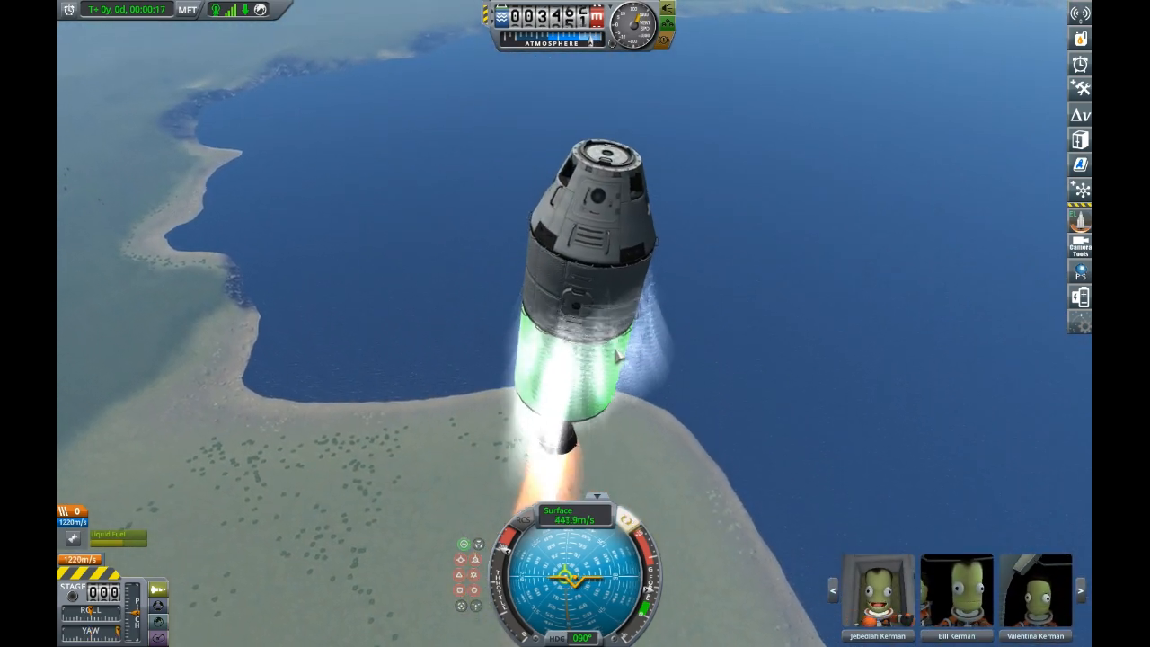